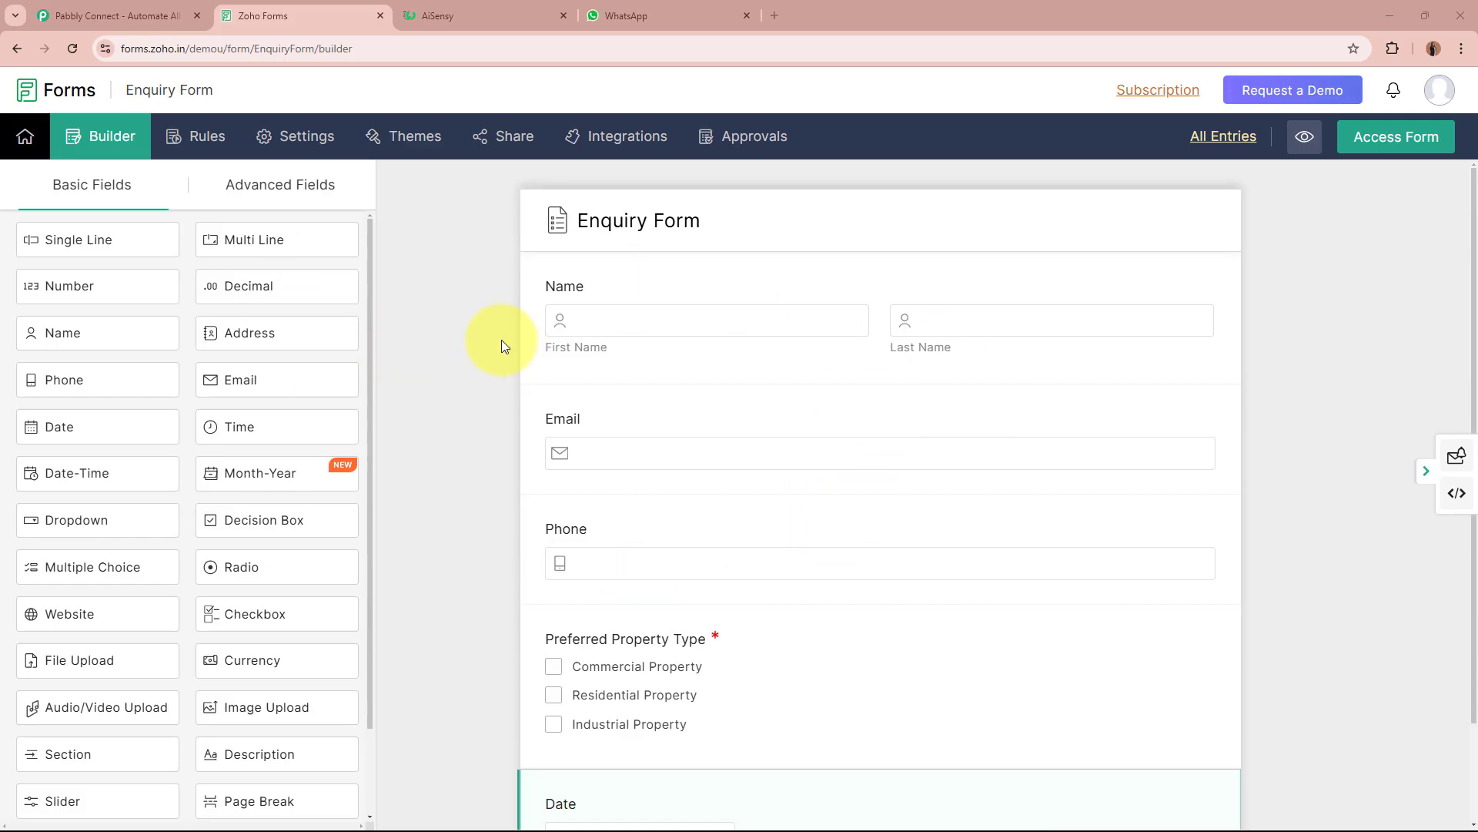
Switch to AiSensy to view the approved client_thankyou_message_template preview.
left_click(478, 17)
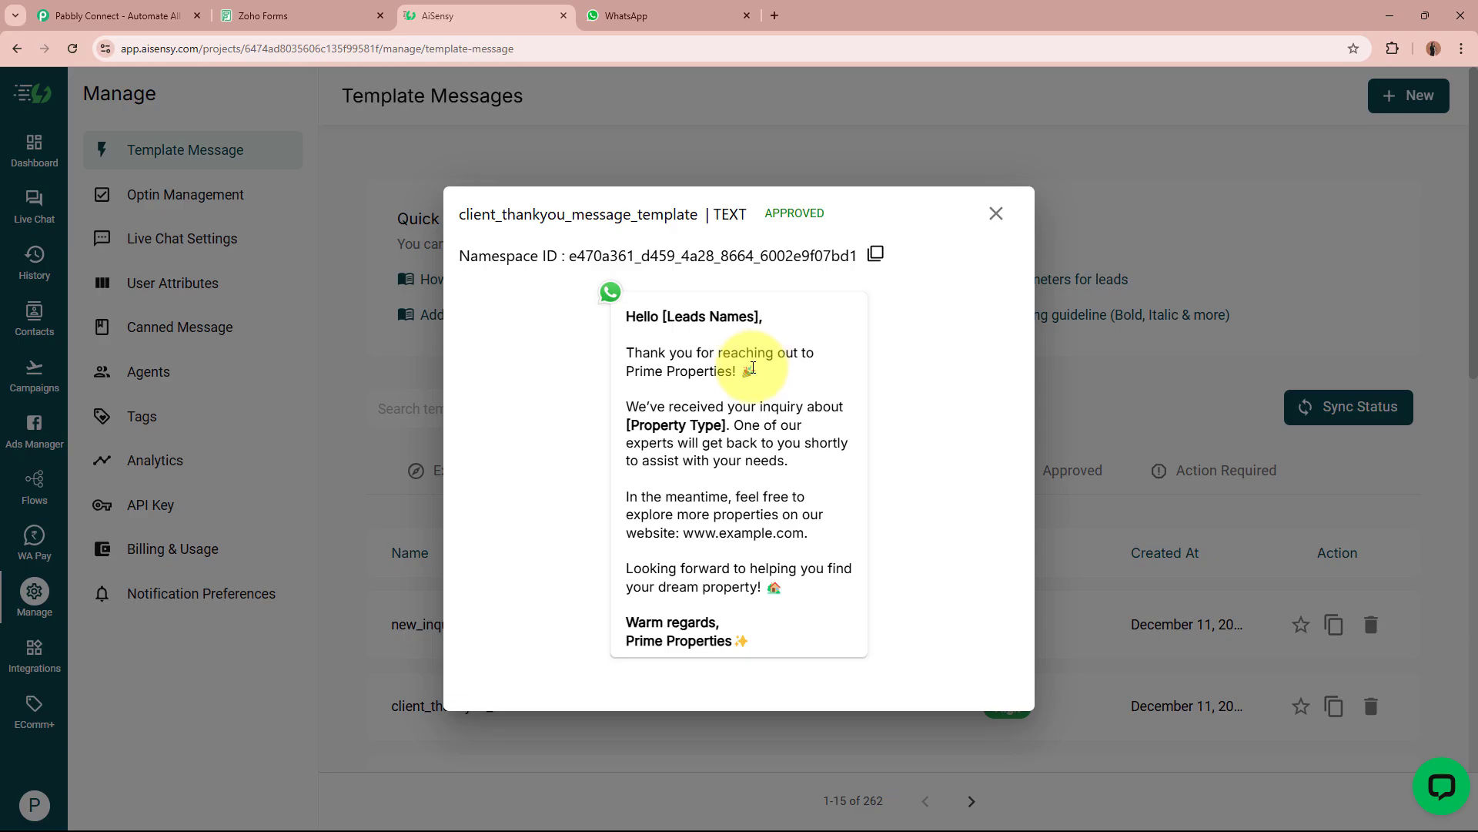
Glance at the Zoho Forms enquiry form and AiSensy, then bring up the Pabbly Connect website.
left_click(324, 14)
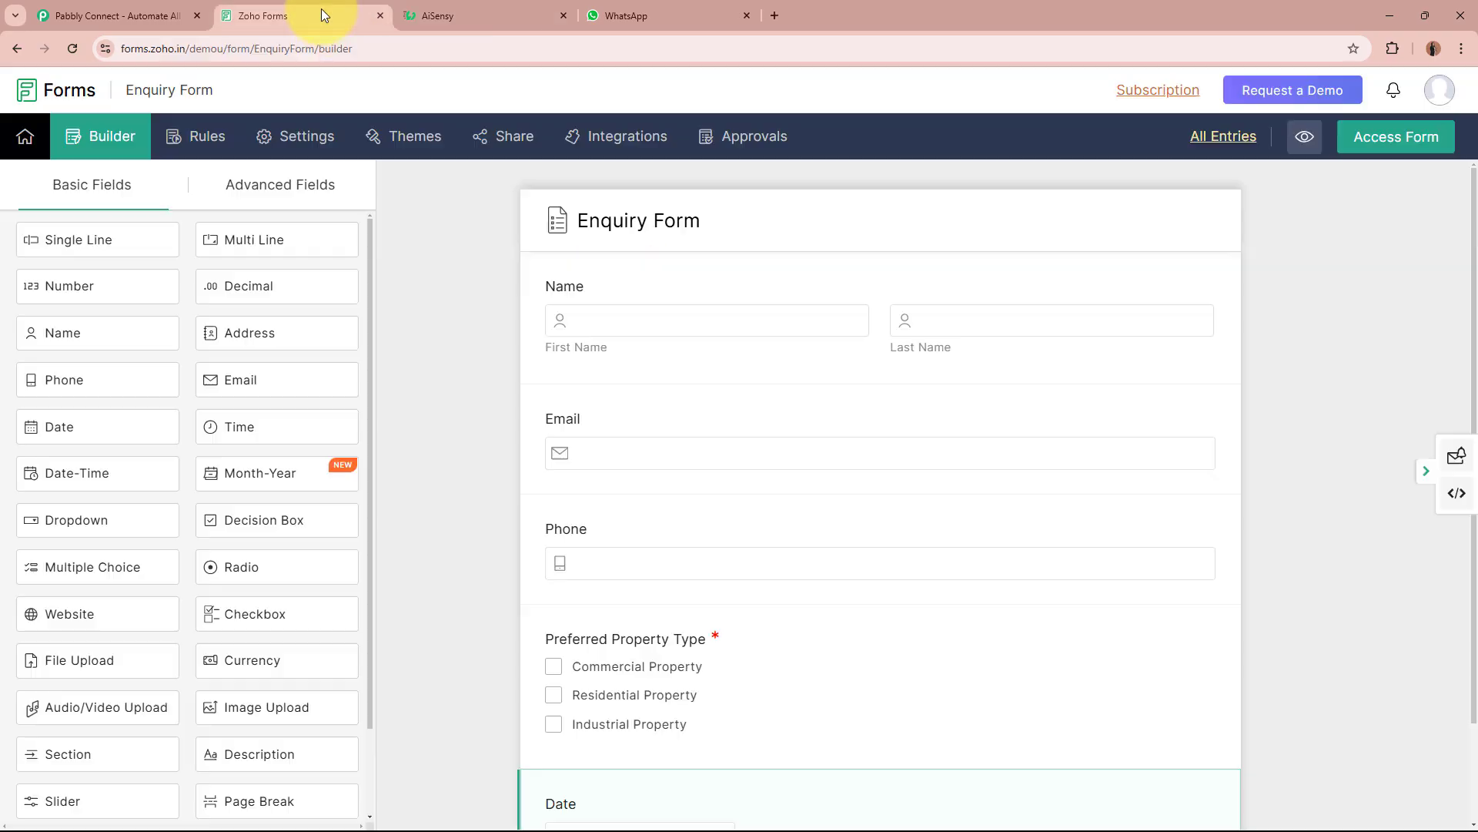
left_click(519, 23)
left_click(99, 10)
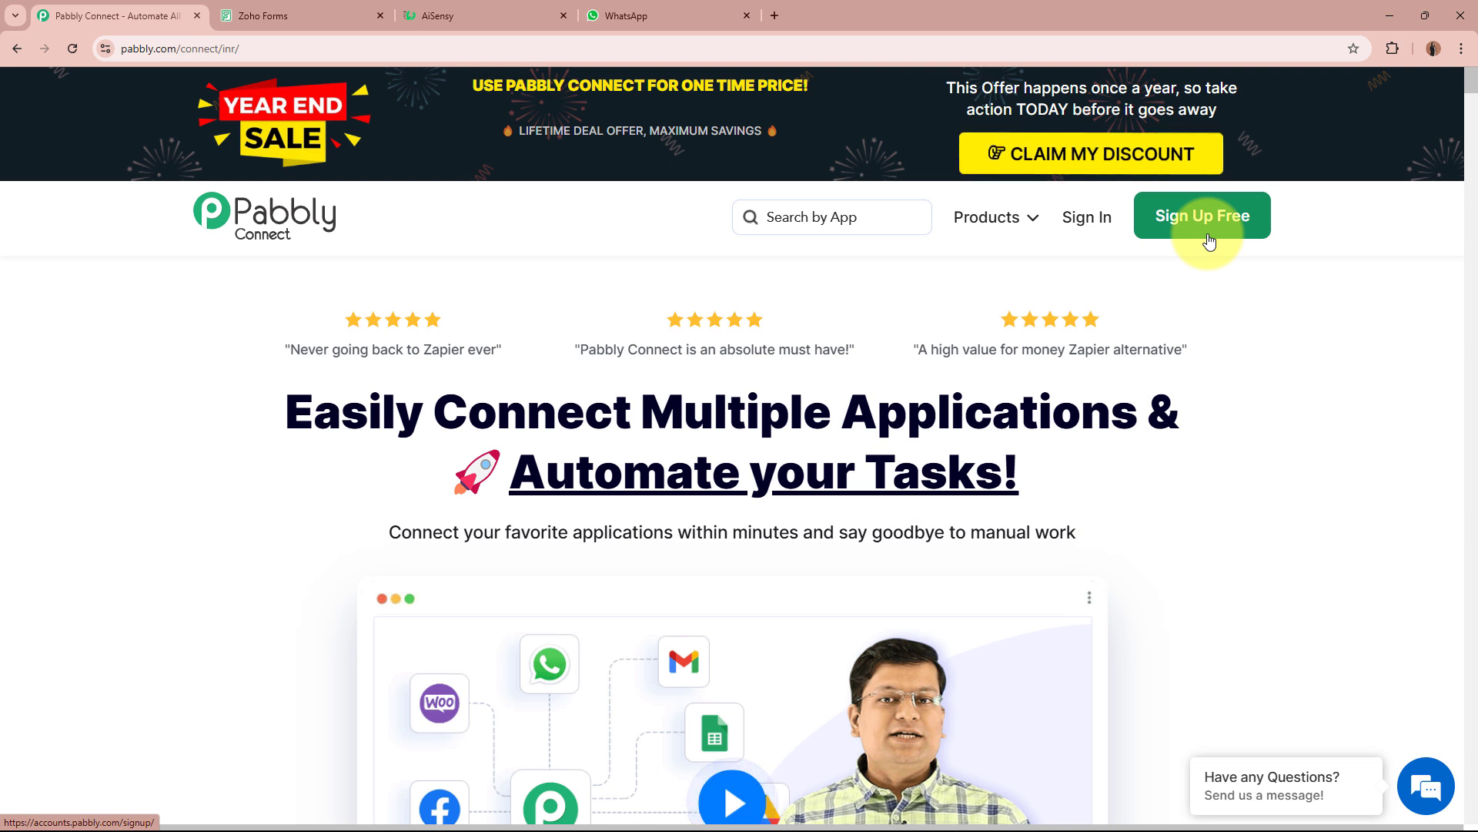
Sign in to Pabbly, open Pabbly Connect from the apps list, and start a new workflow.
left_click(1084, 218)
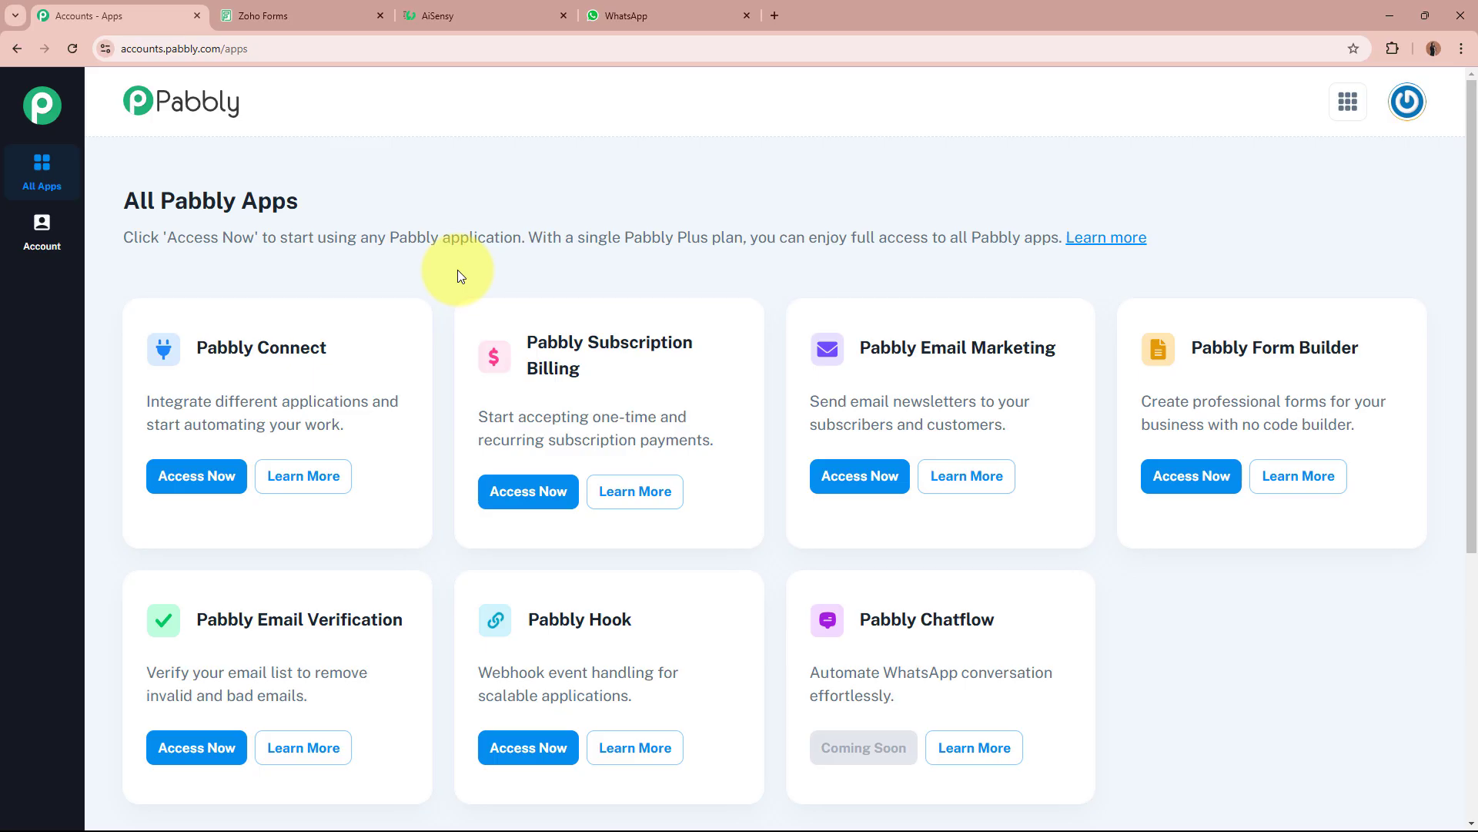
left_click_drag(198, 346, 354, 345)
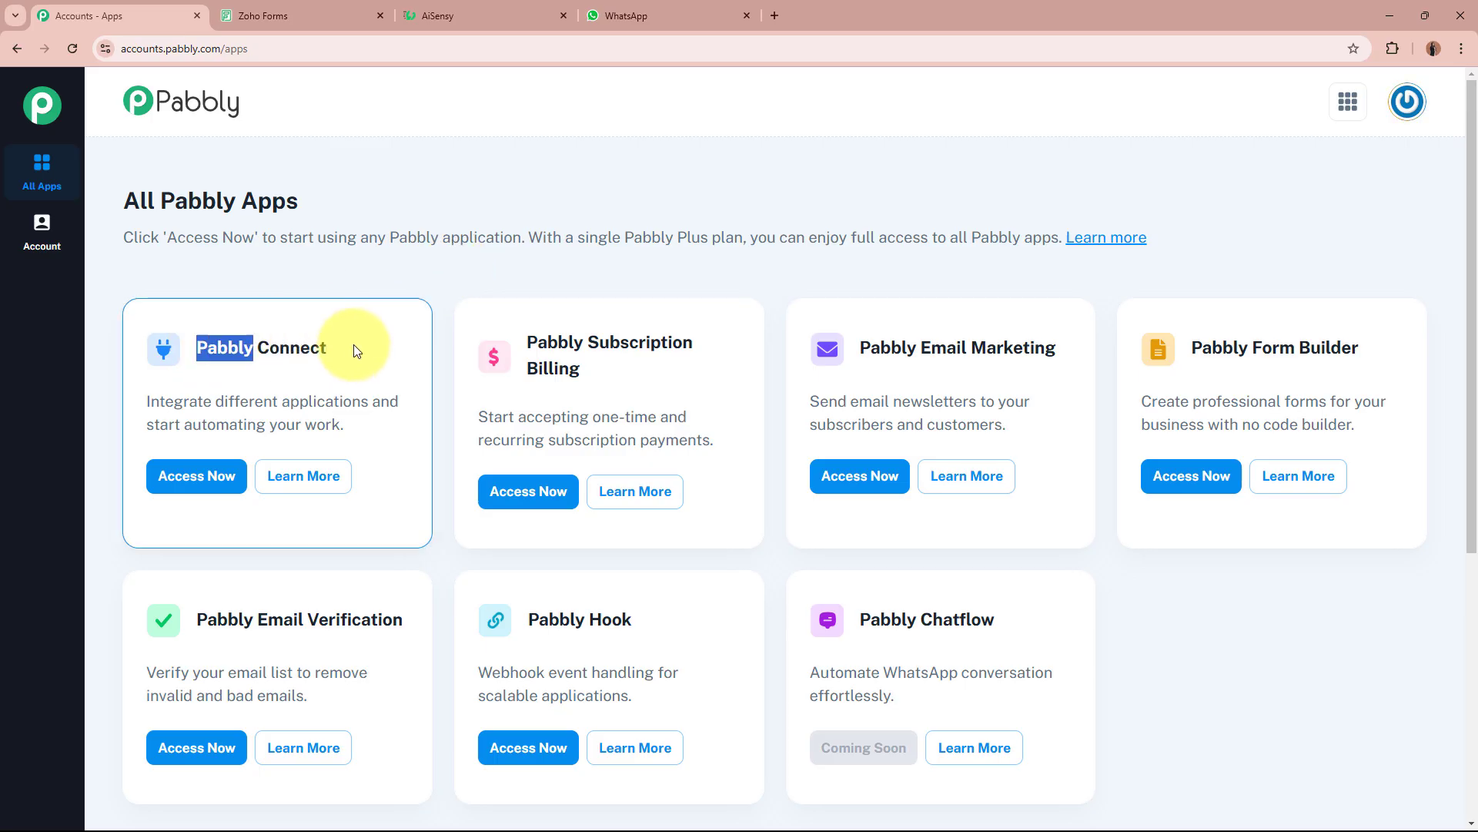
left_click(354, 344)
left_click(216, 476)
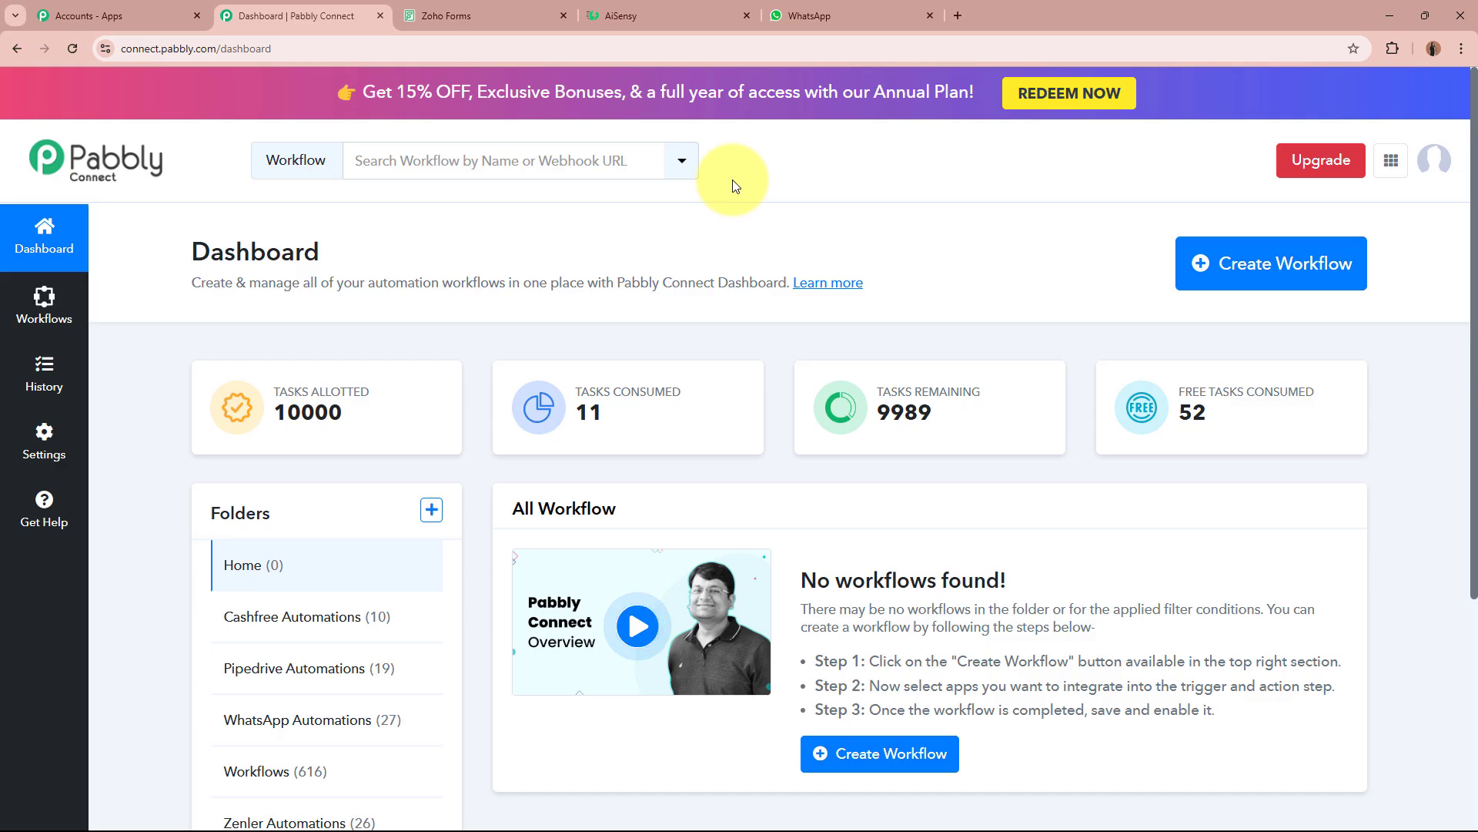
left_click_drag(191, 283, 529, 282)
left_click(529, 282)
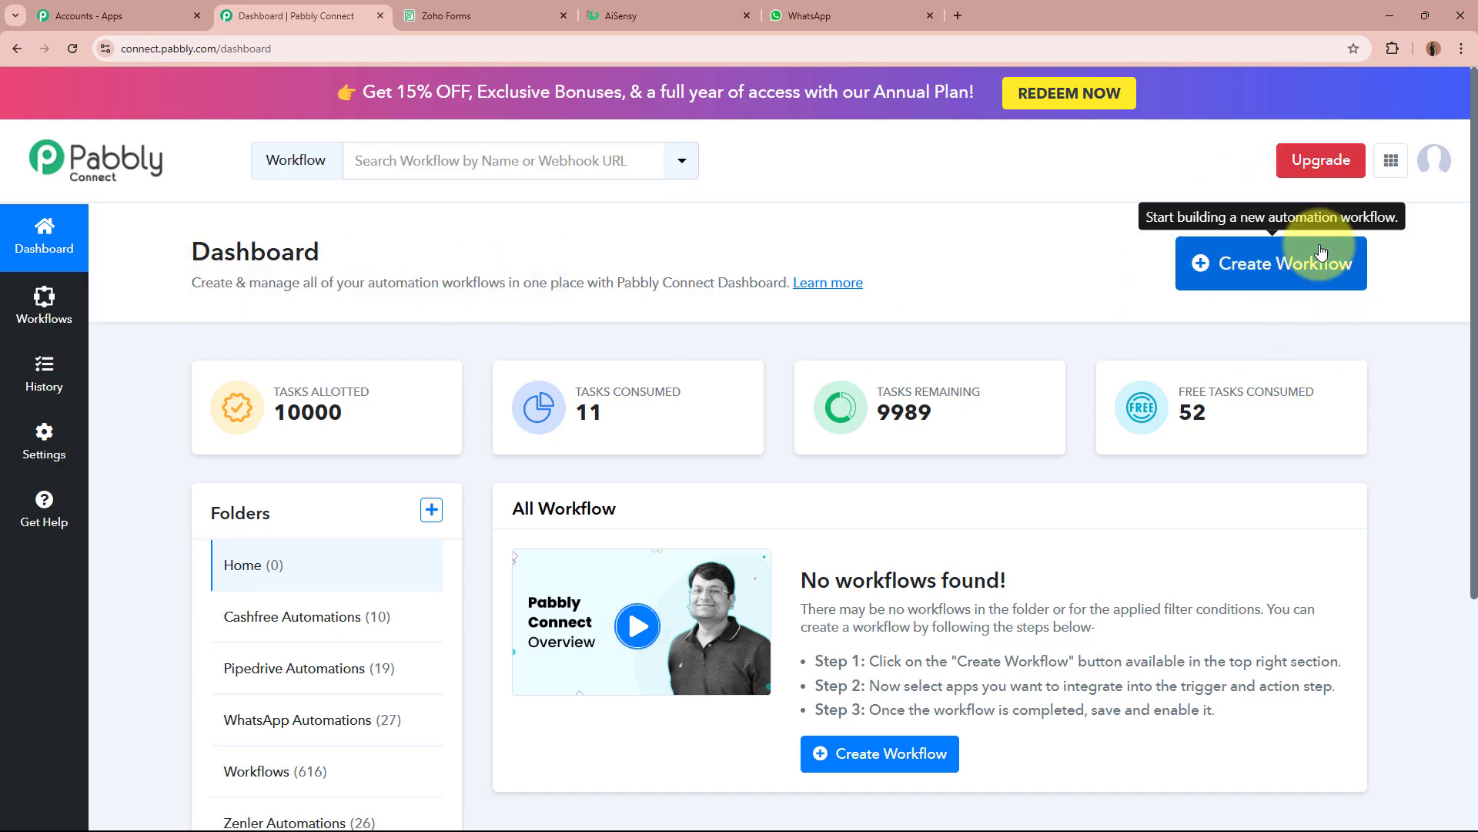
left_click(1327, 285)
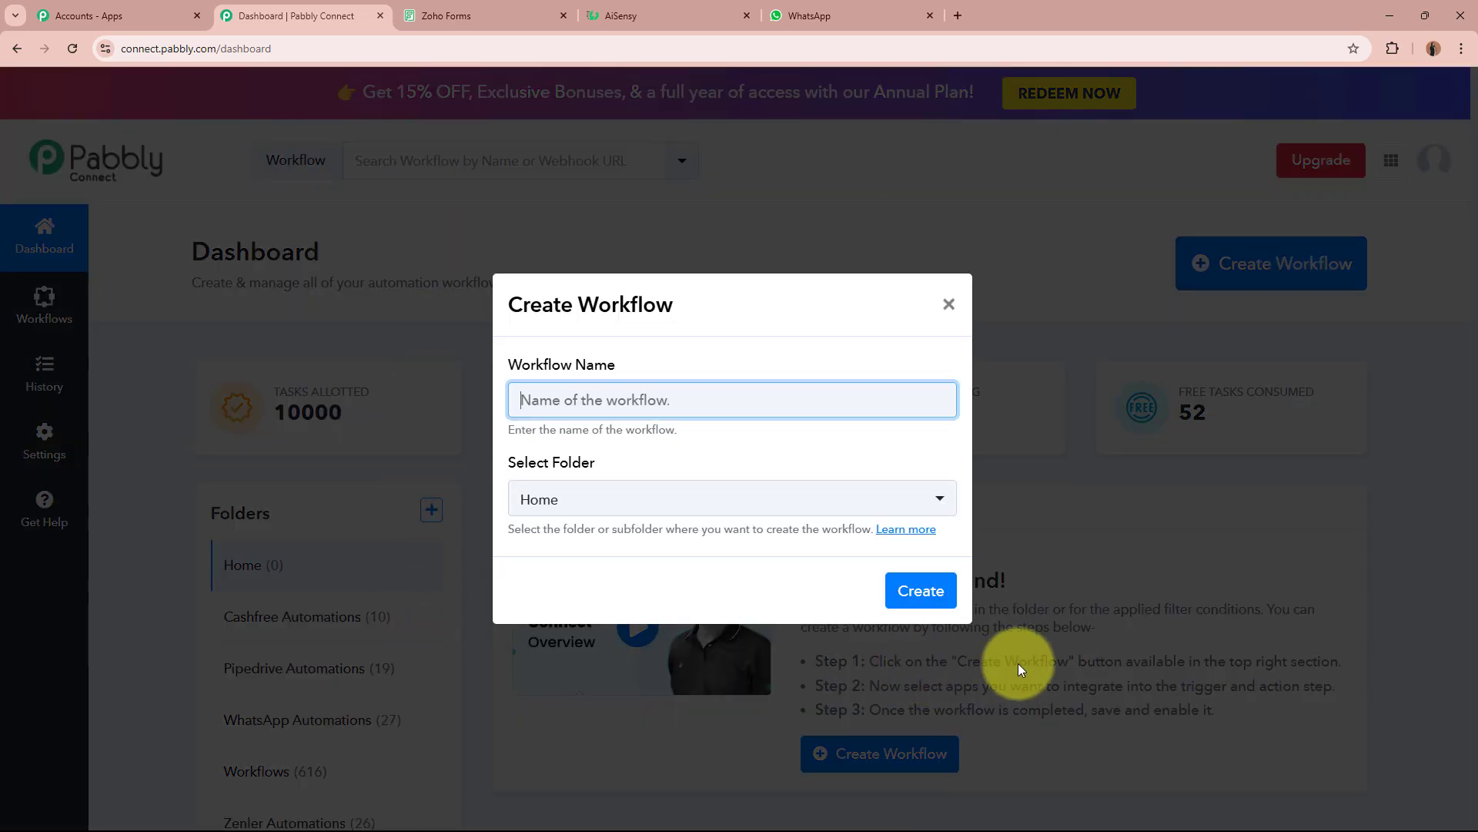
Paste 'Send & Get WhatsApp Message on Zoho Forms Submission using AiSensy' as the workflow name.
left_click_drag(493, 359, 726, 363)
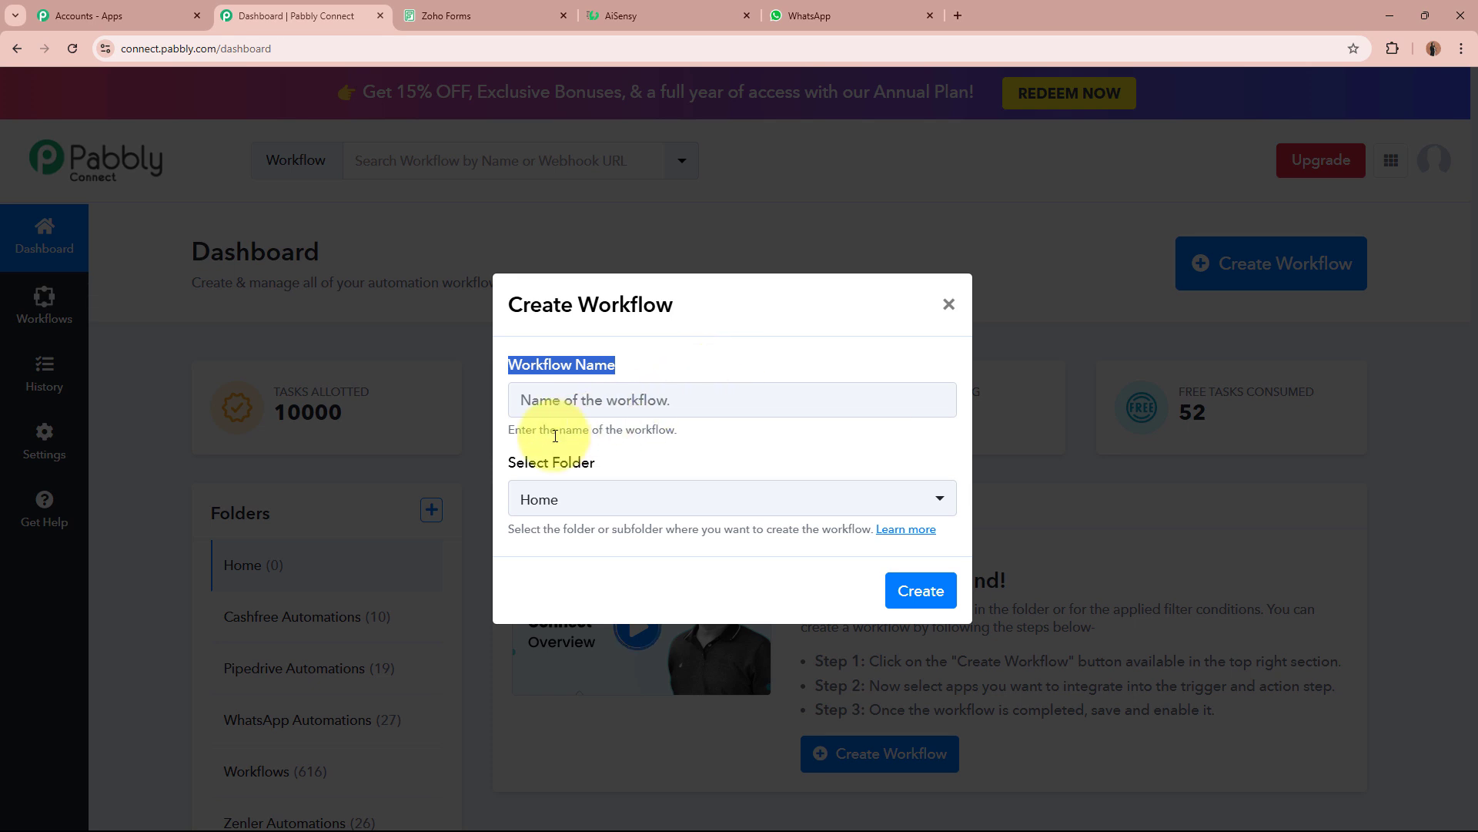
left_click_drag(472, 468, 667, 472)
left_click(718, 394)
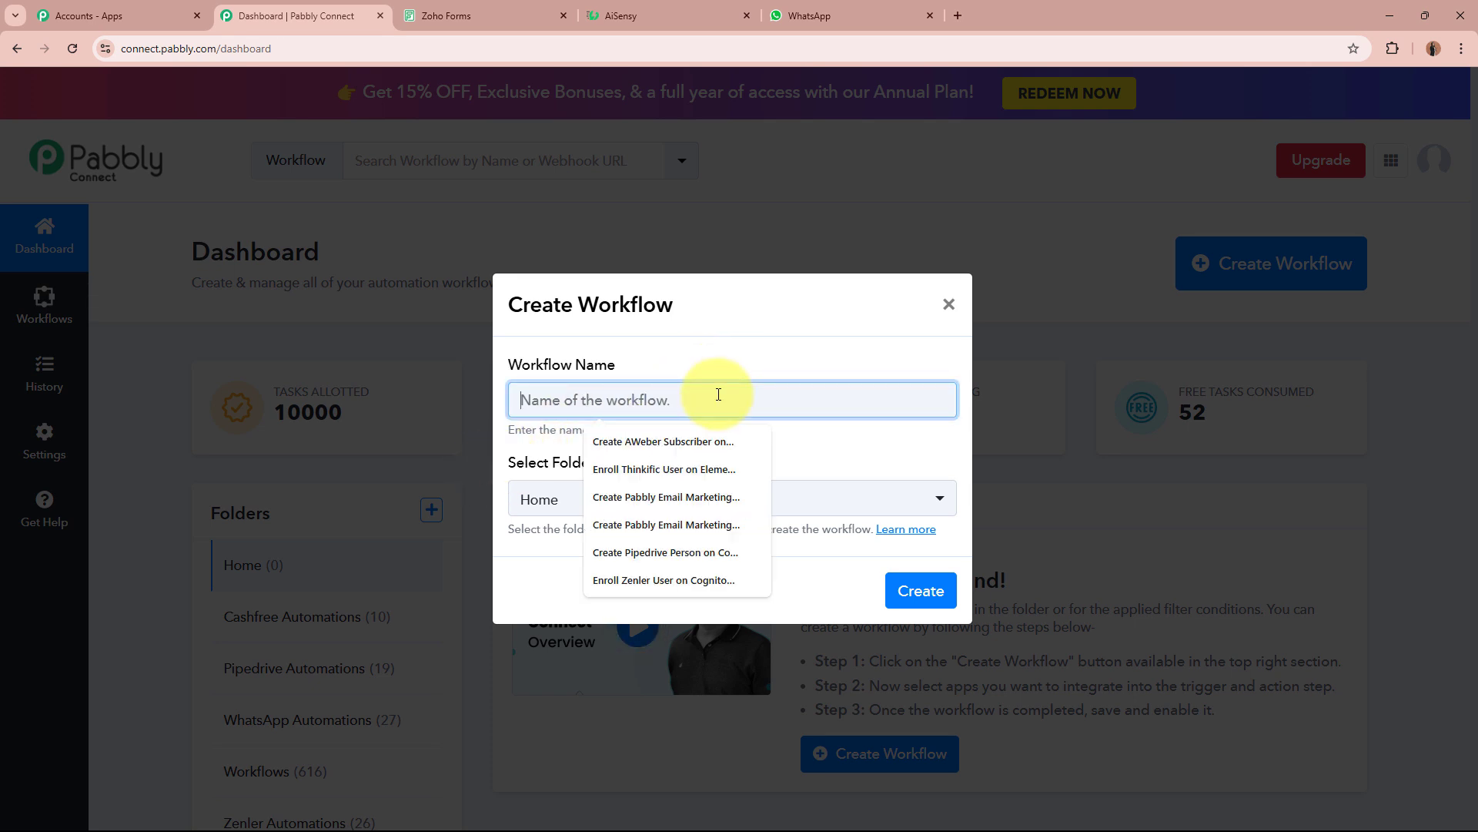
key("ctrl+v")
left_click_drag(536, 394, 941, 394)
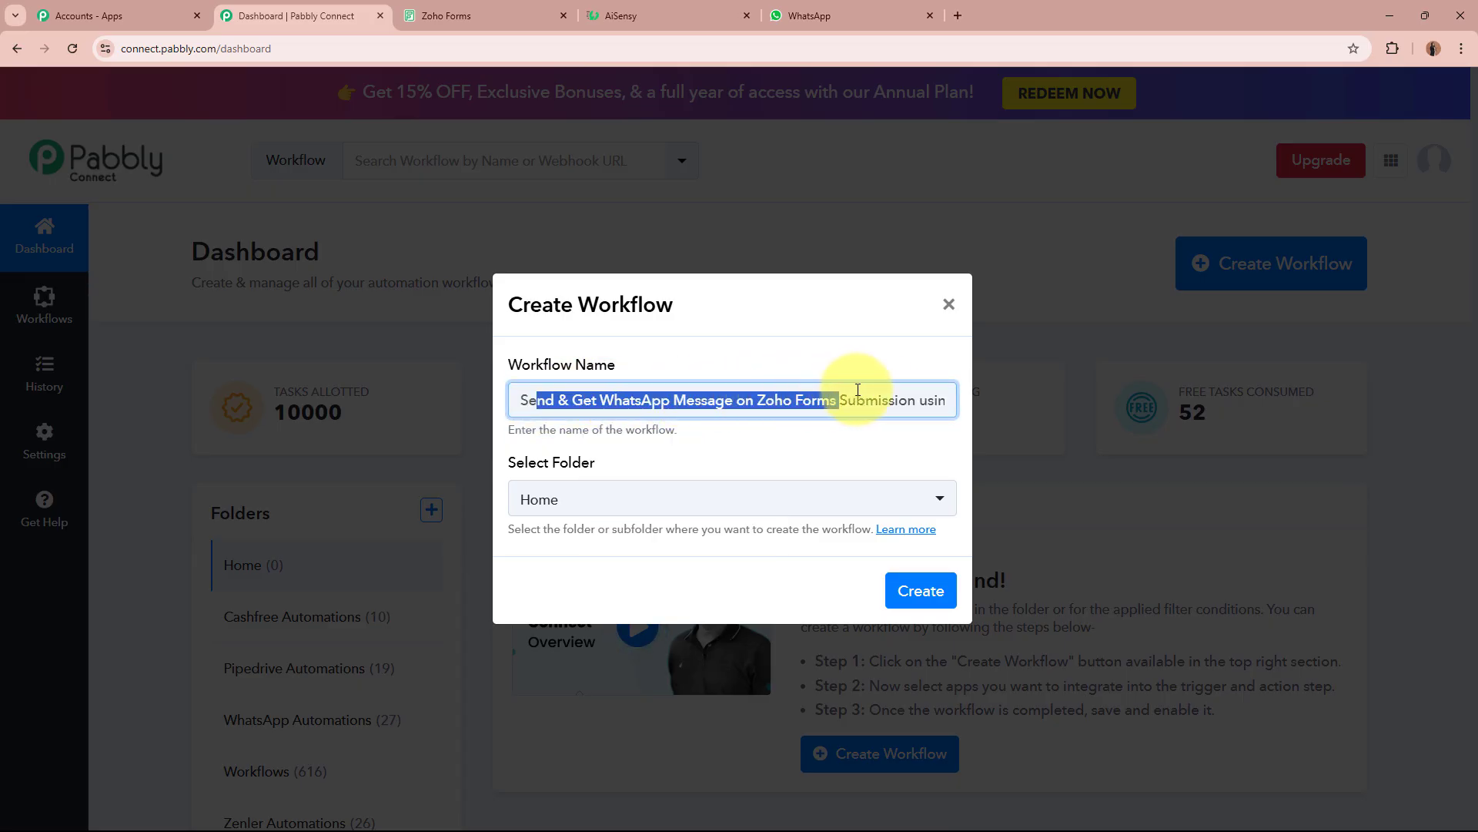
left_click(861, 349)
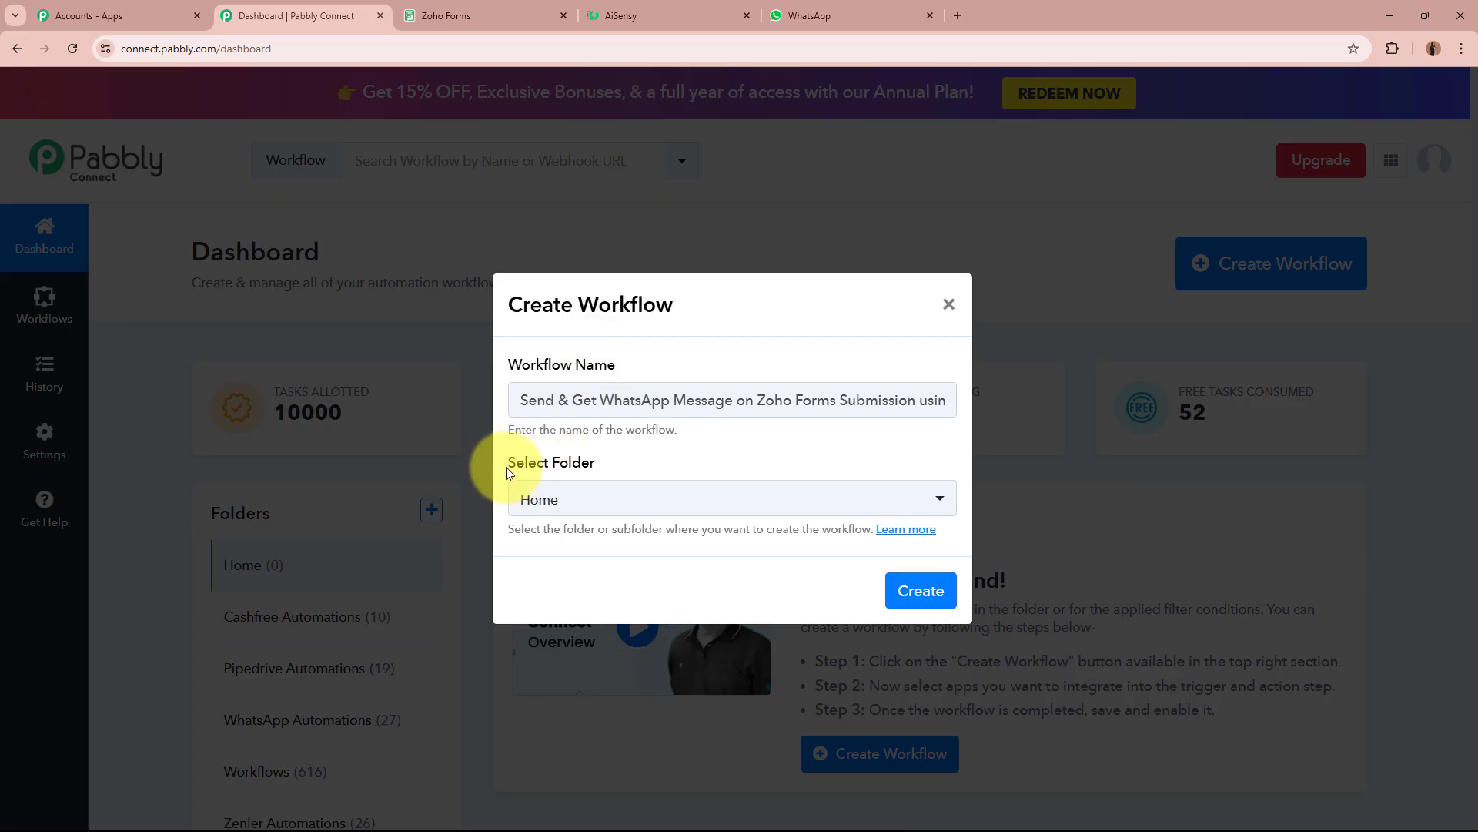
left_click_drag(506, 467, 670, 471)
left_click(670, 471)
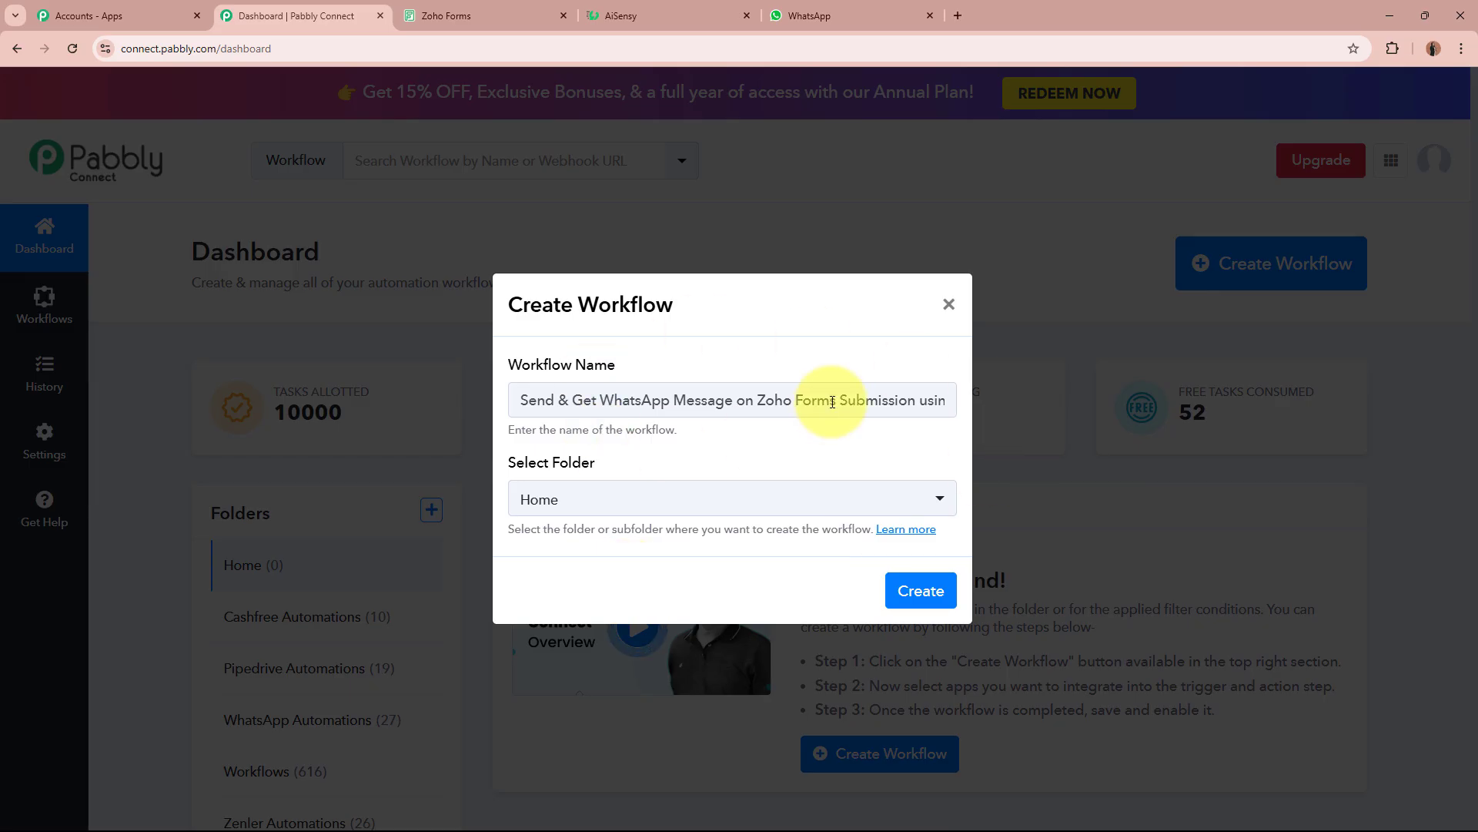
Place the workflow in the WhatsApp Automations folder and create it.
left_click(715, 499)
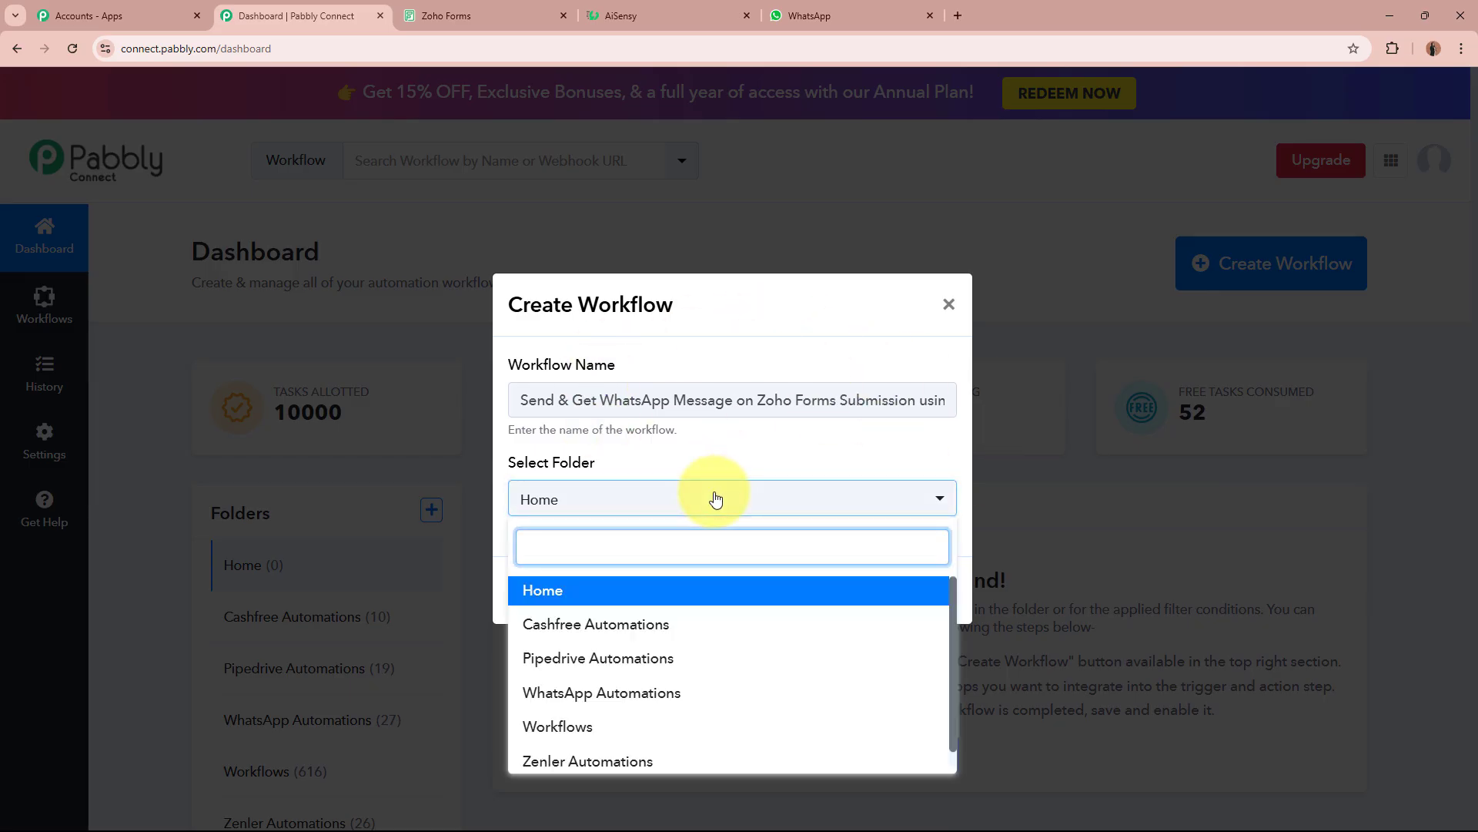
left_click(716, 692)
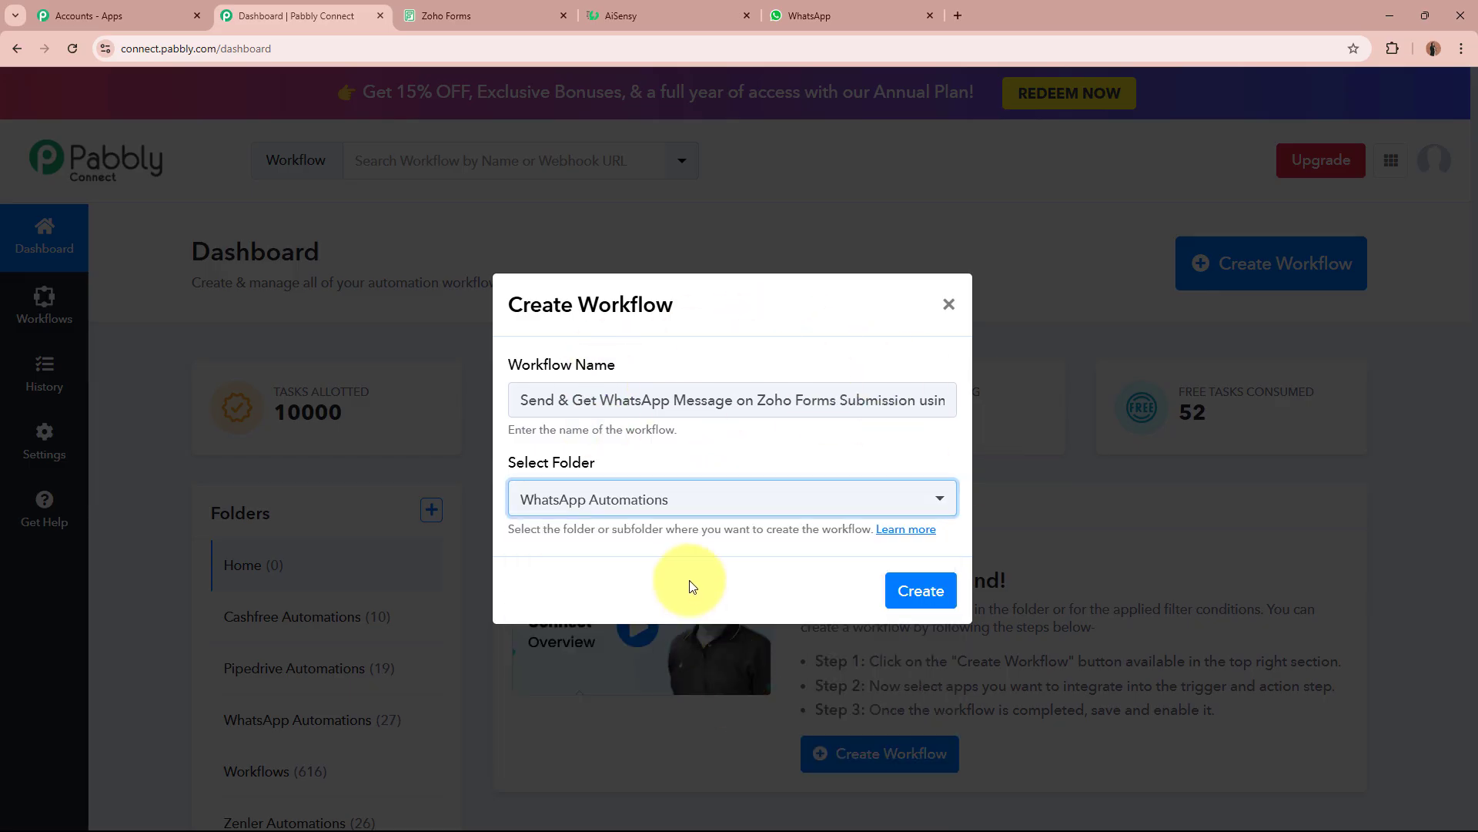
left_click_drag(532, 401, 993, 416)
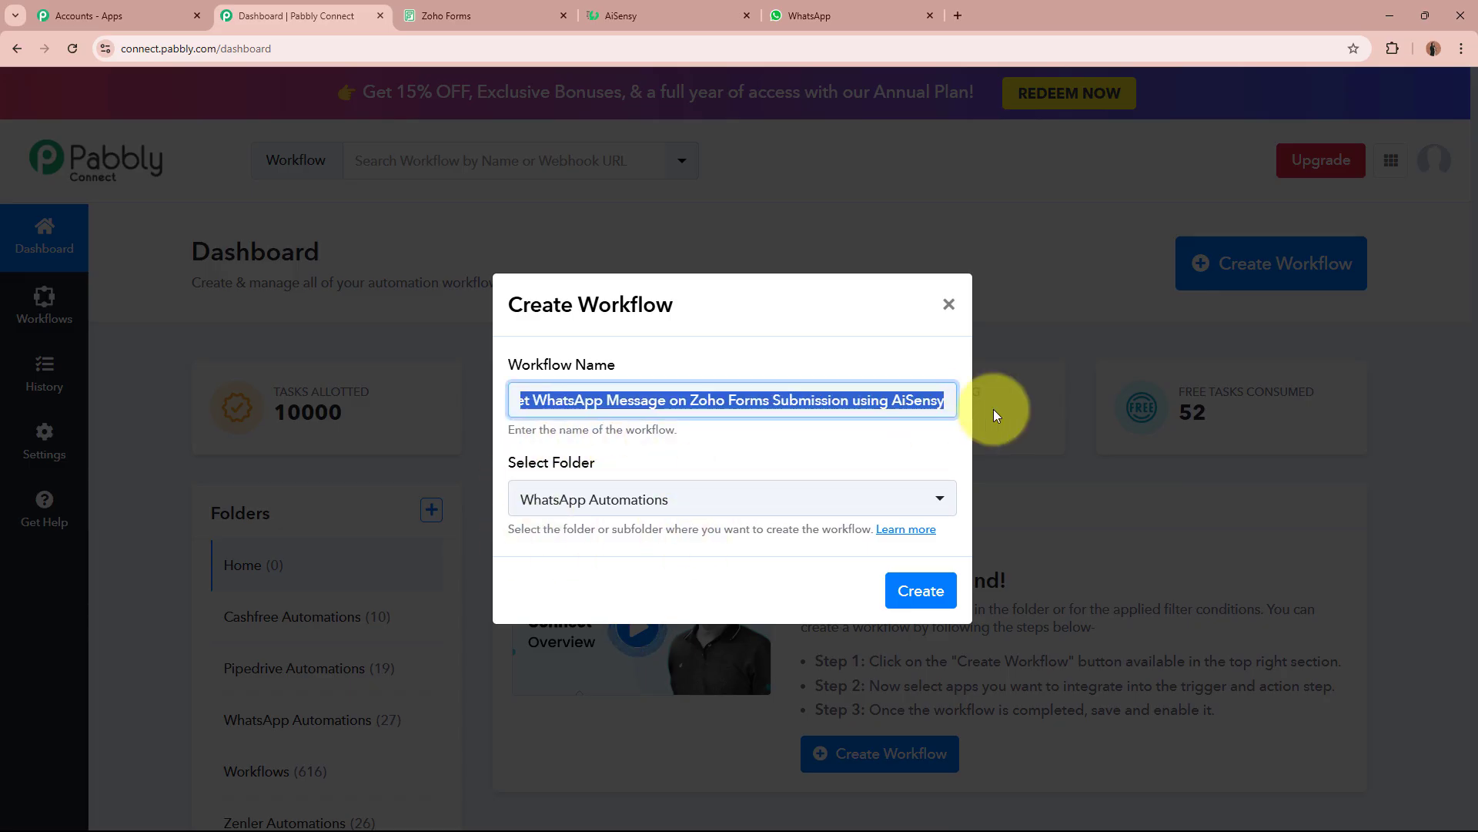
left_click(686, 436)
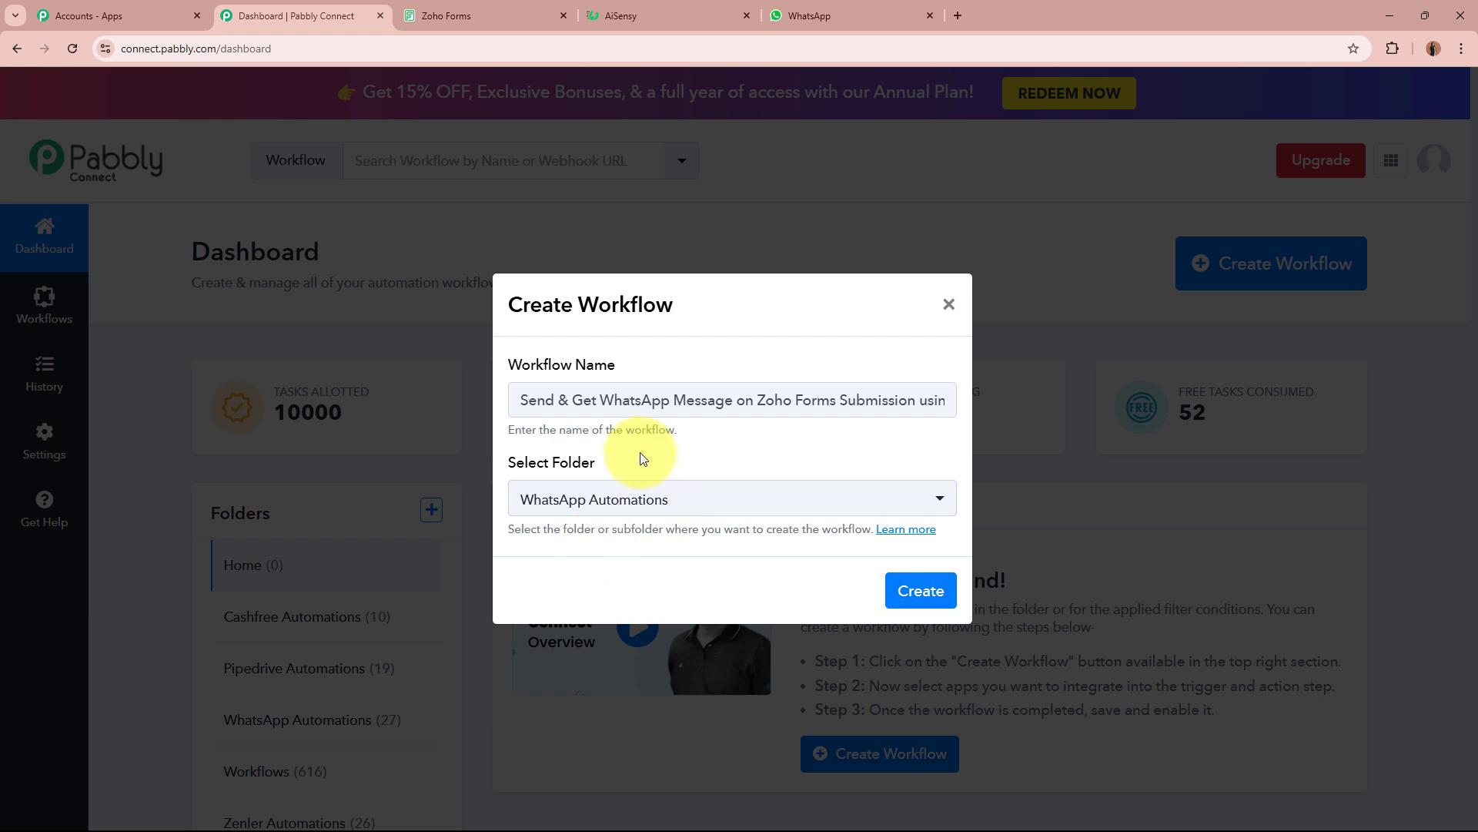
left_click(920, 596)
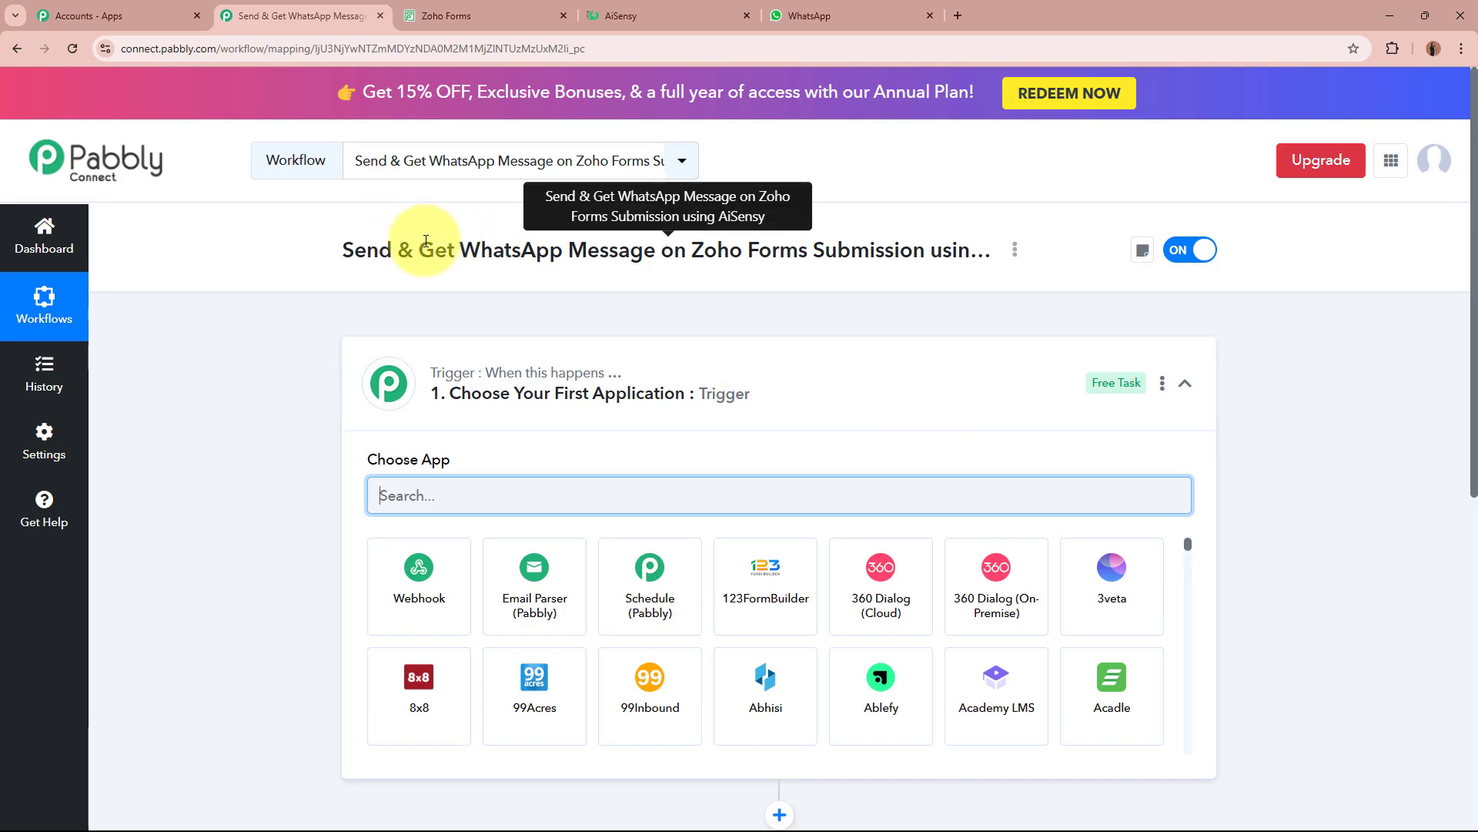
Search the trigger step's app list for 'Zoho Forms'.
left_click(724, 396)
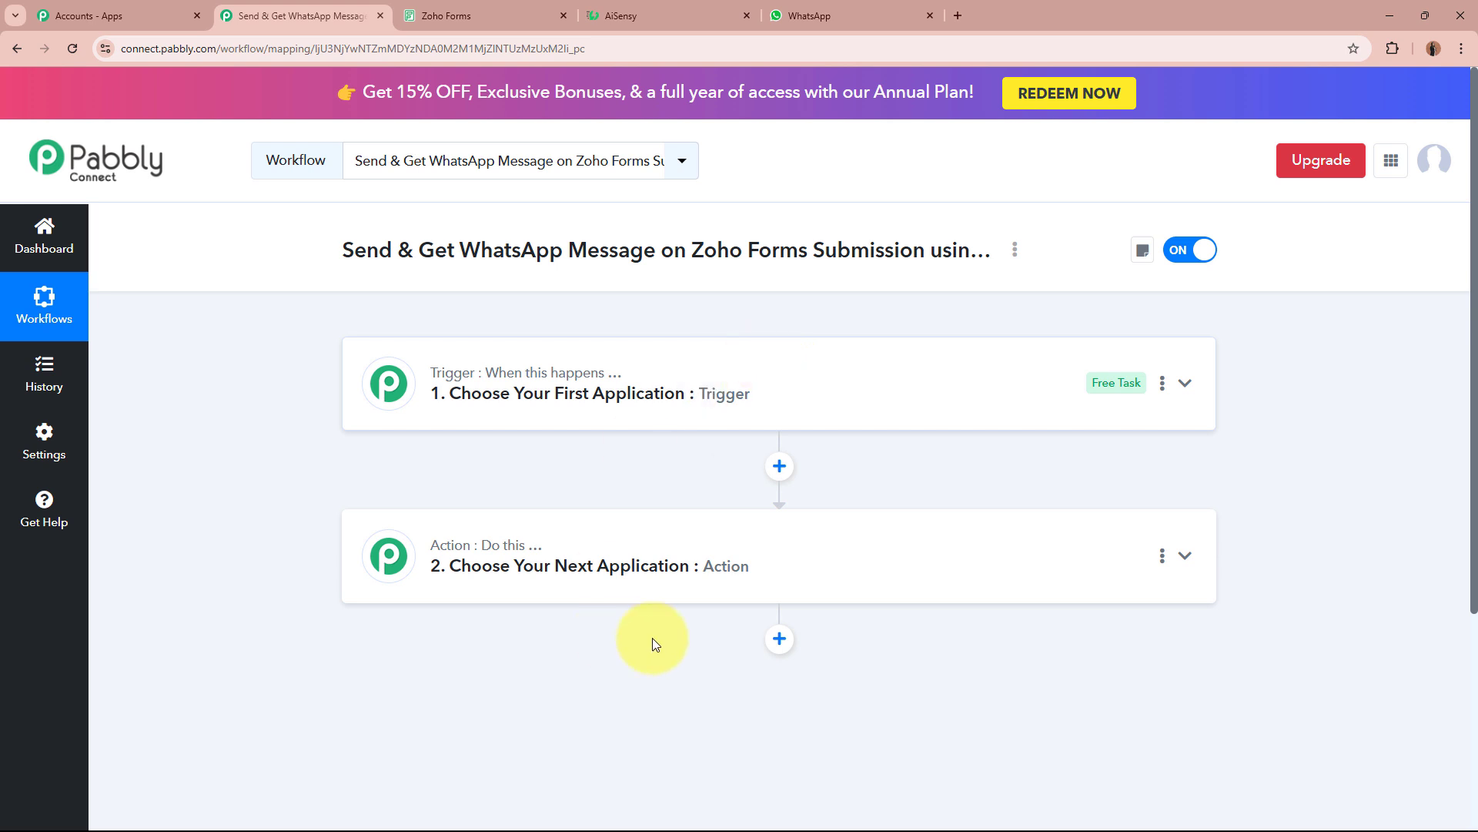
left_click(907, 392)
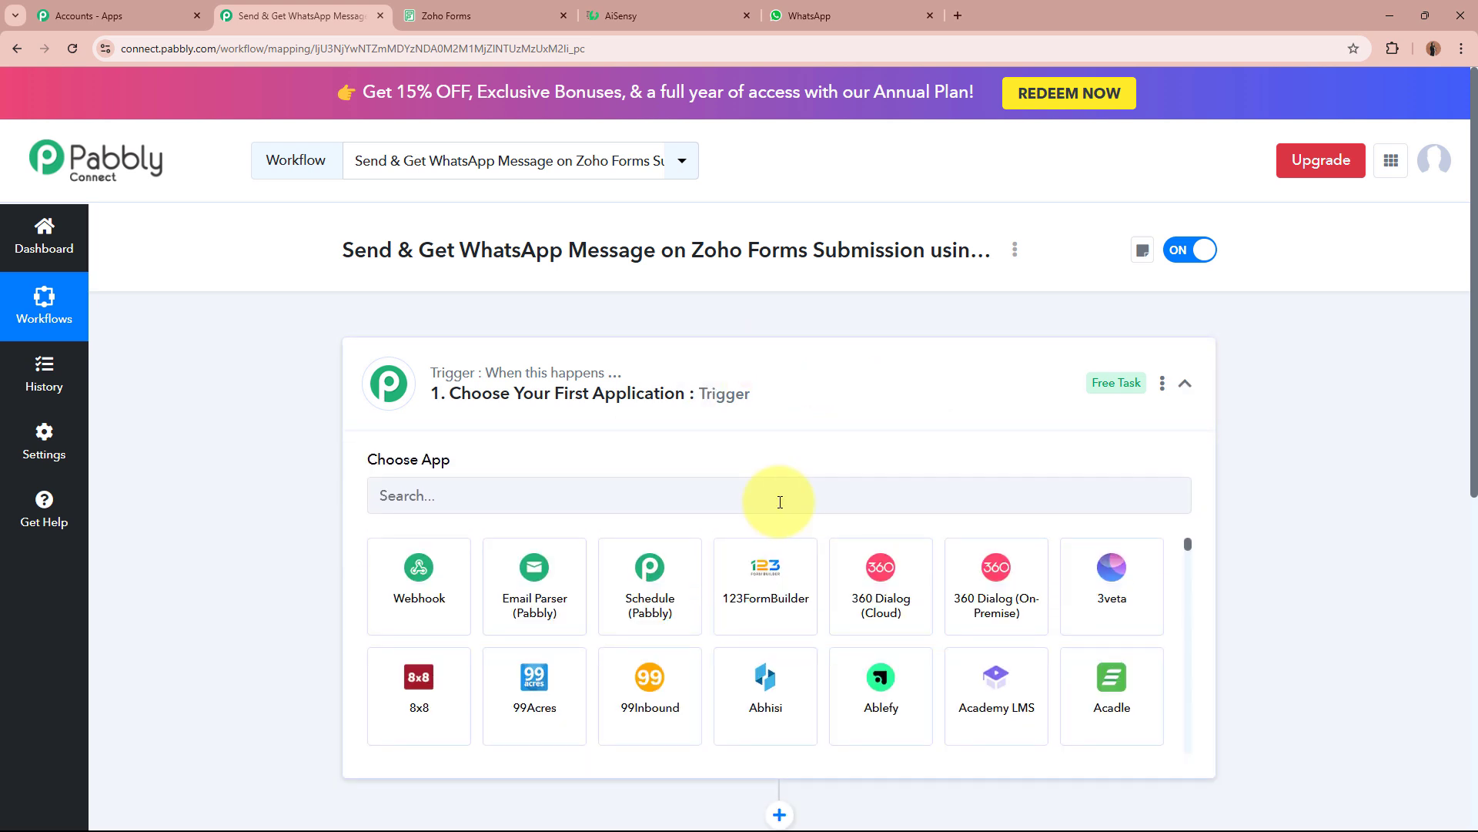
left_click(780, 502)
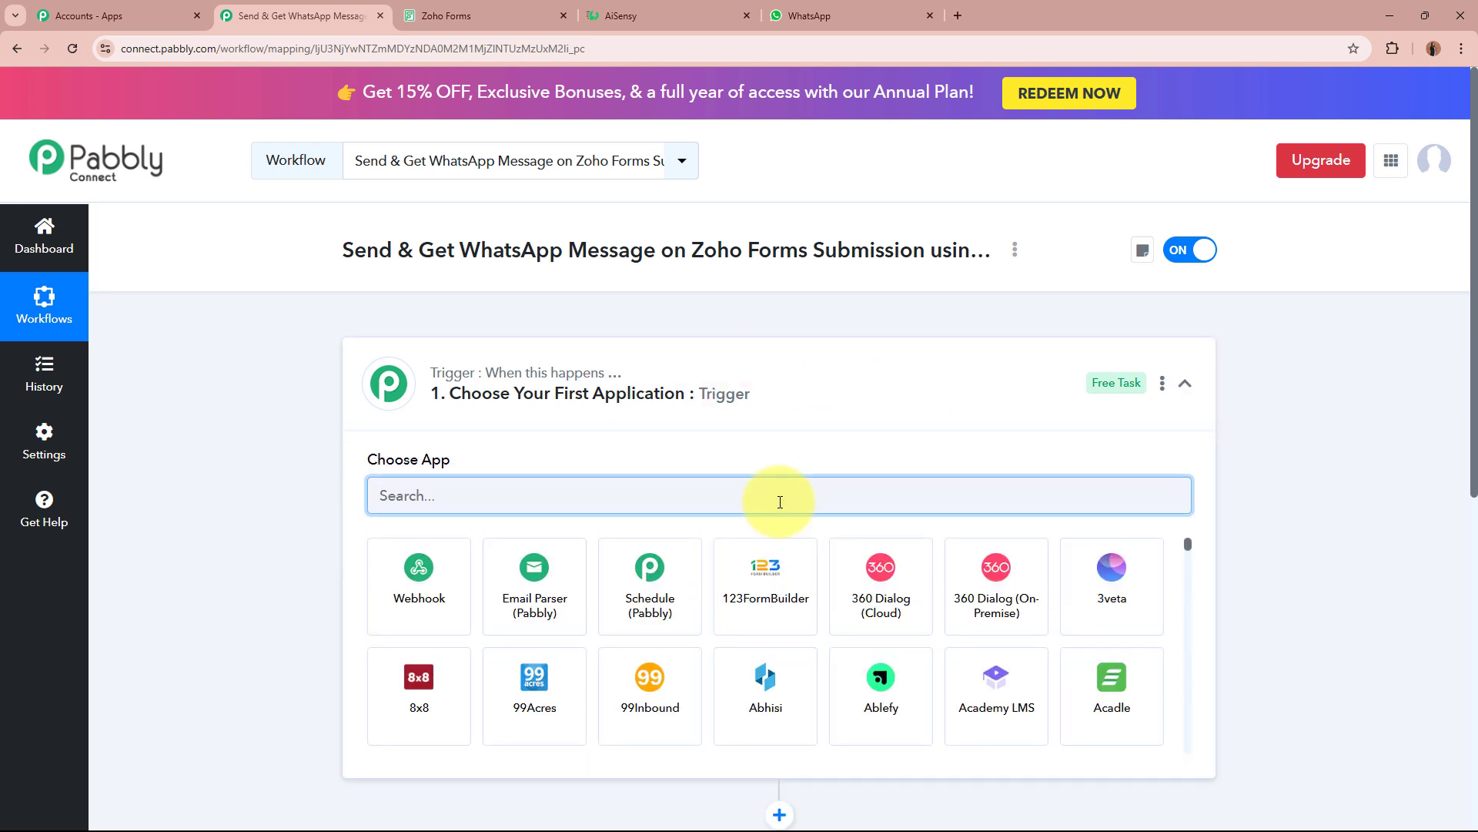
type("Zoho F")
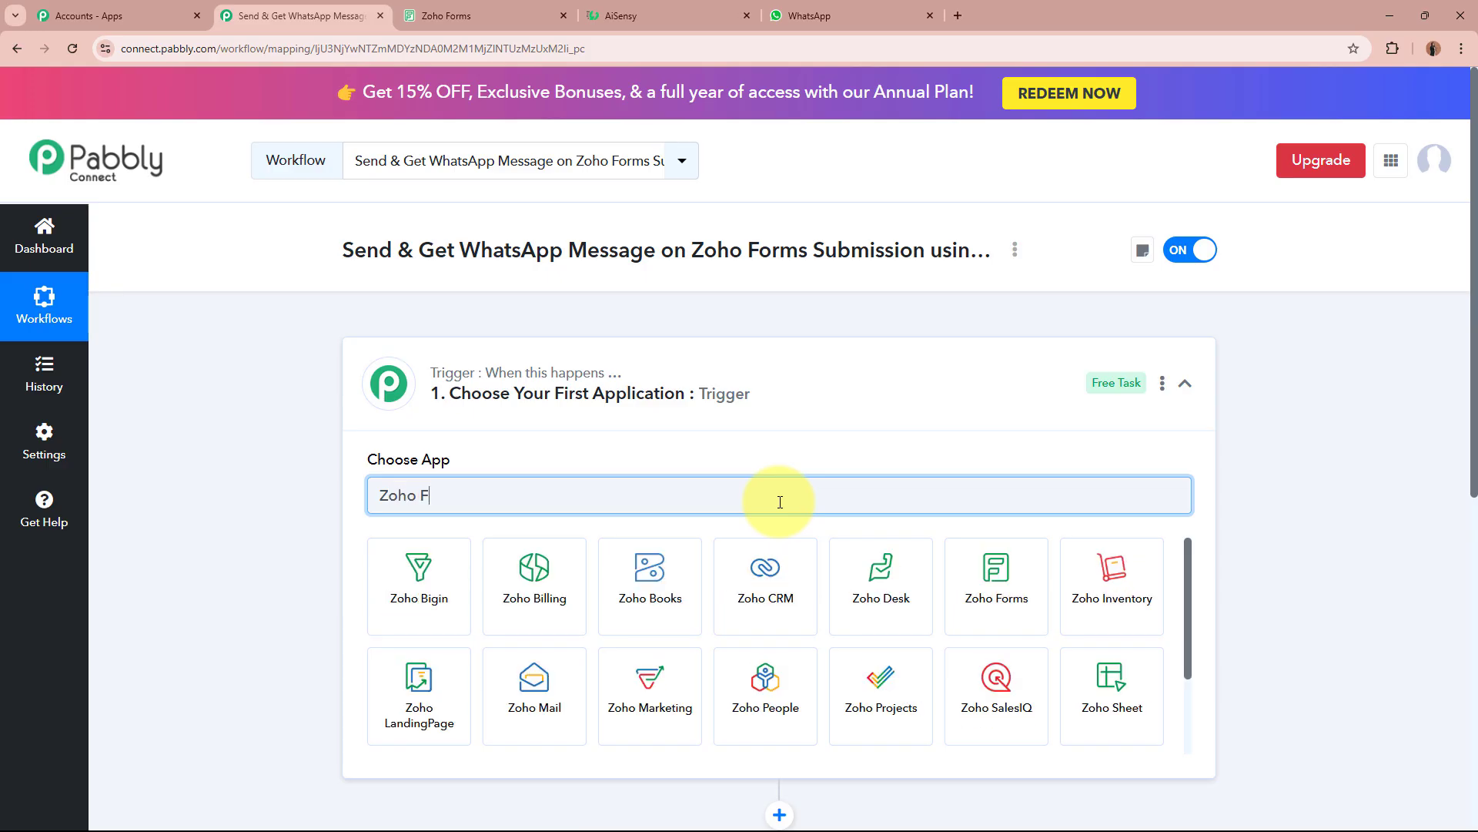
type("orms")
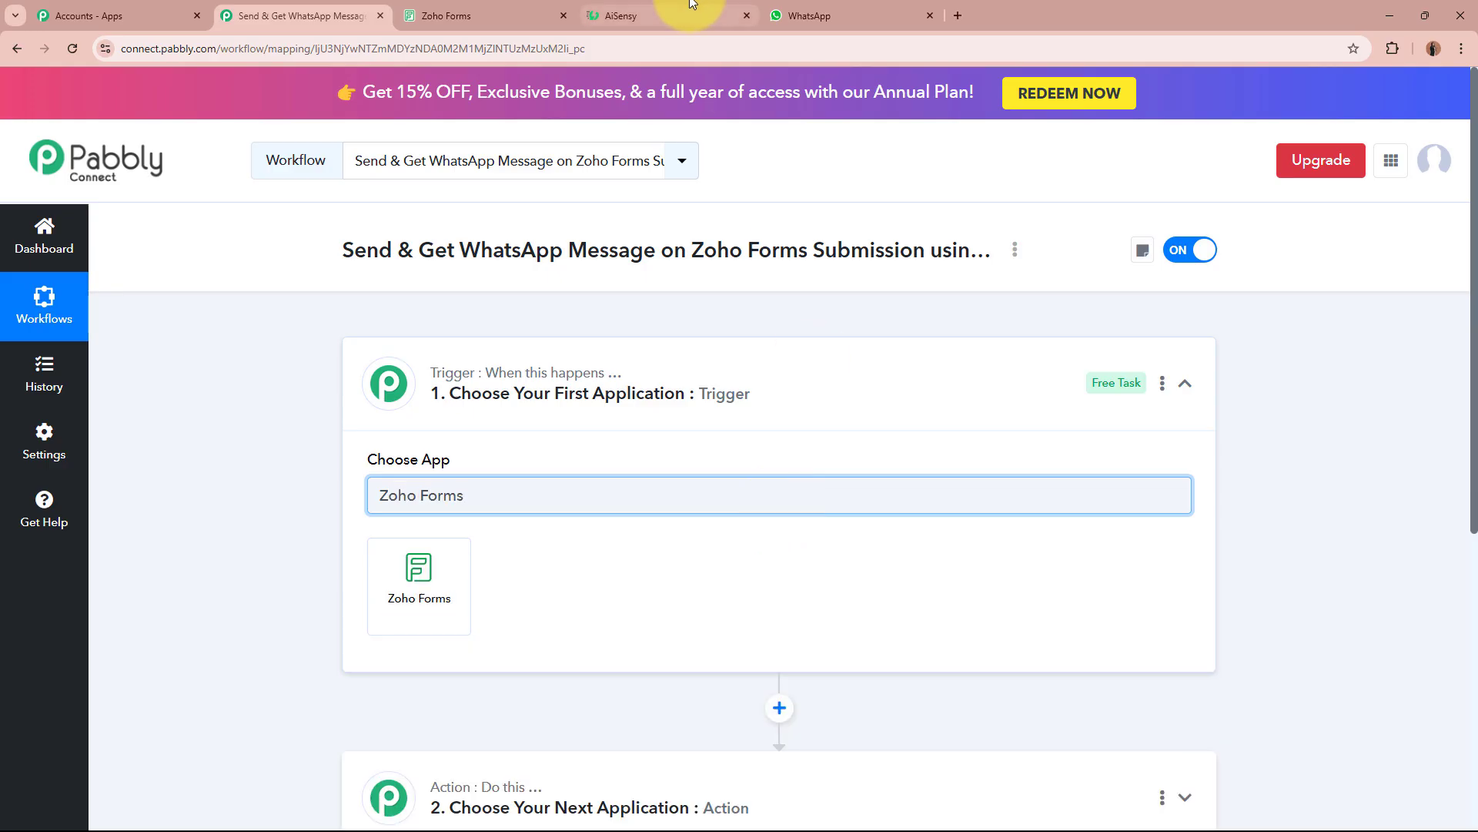
Check the Enquiry Form's properties in Zoho Forms without changes, then return to Pabbly.
left_click(509, 8)
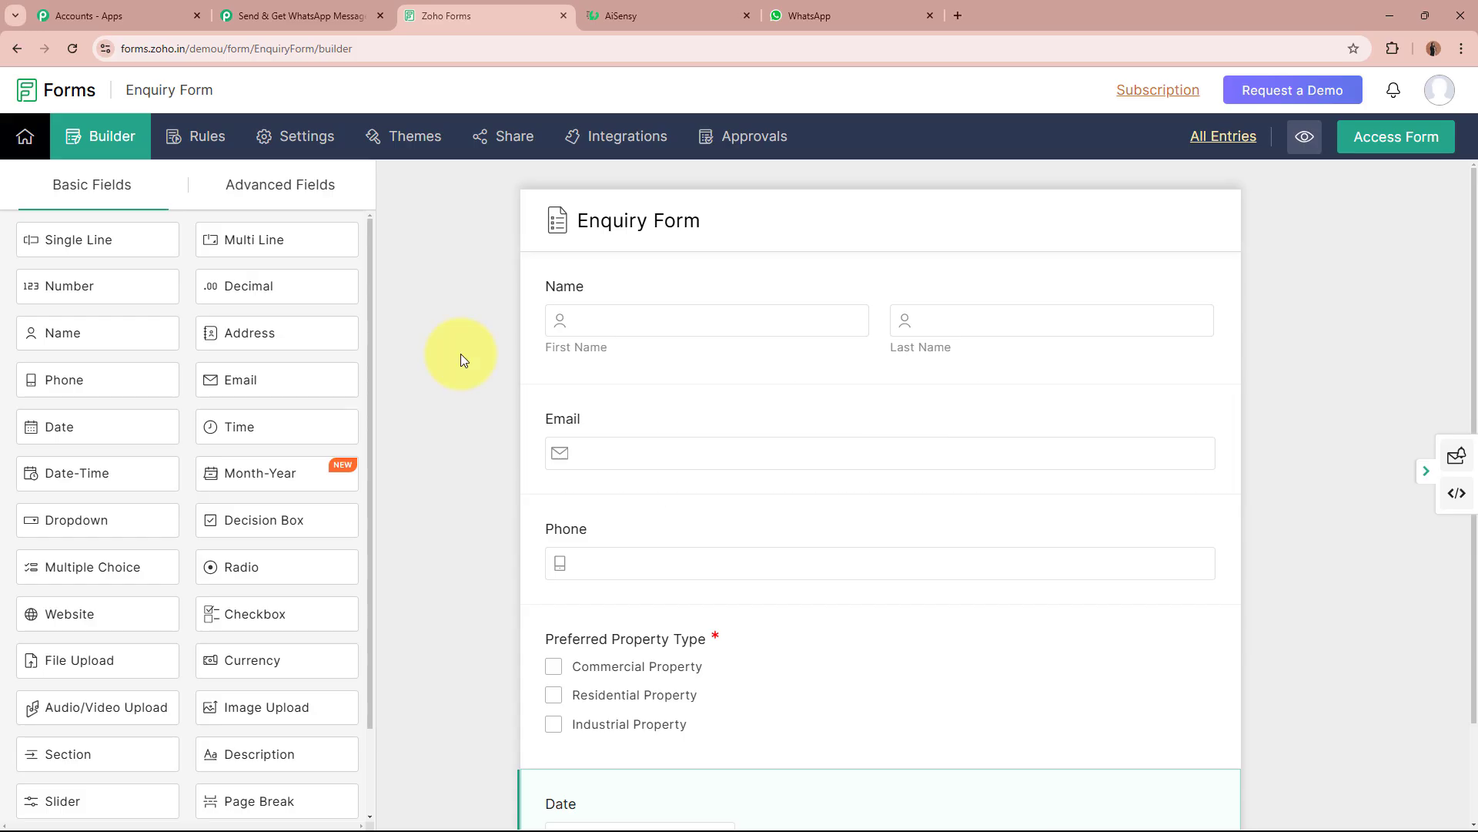
left_click(649, 224)
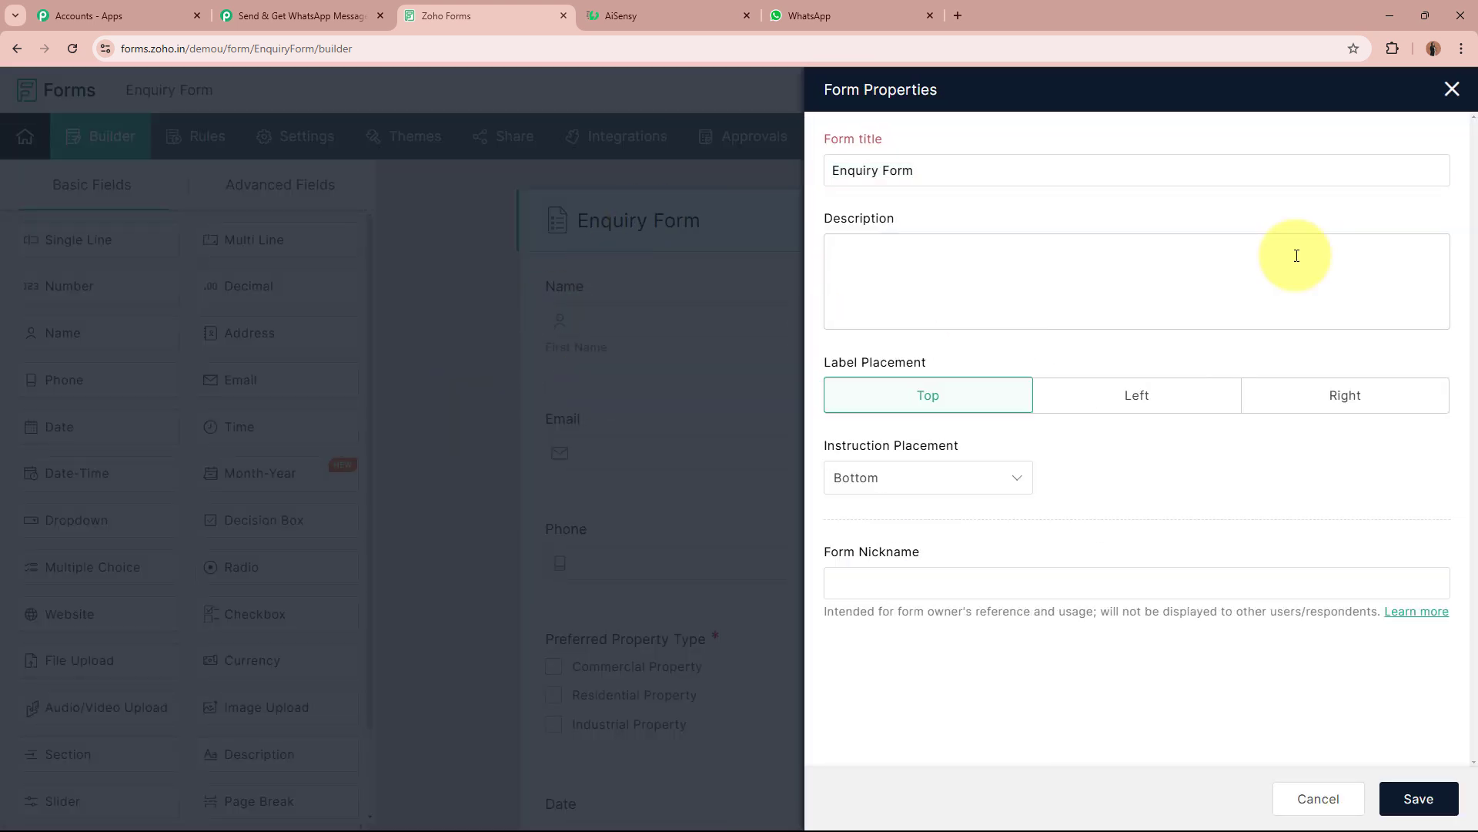
left_click(1452, 88)
left_click(309, 9)
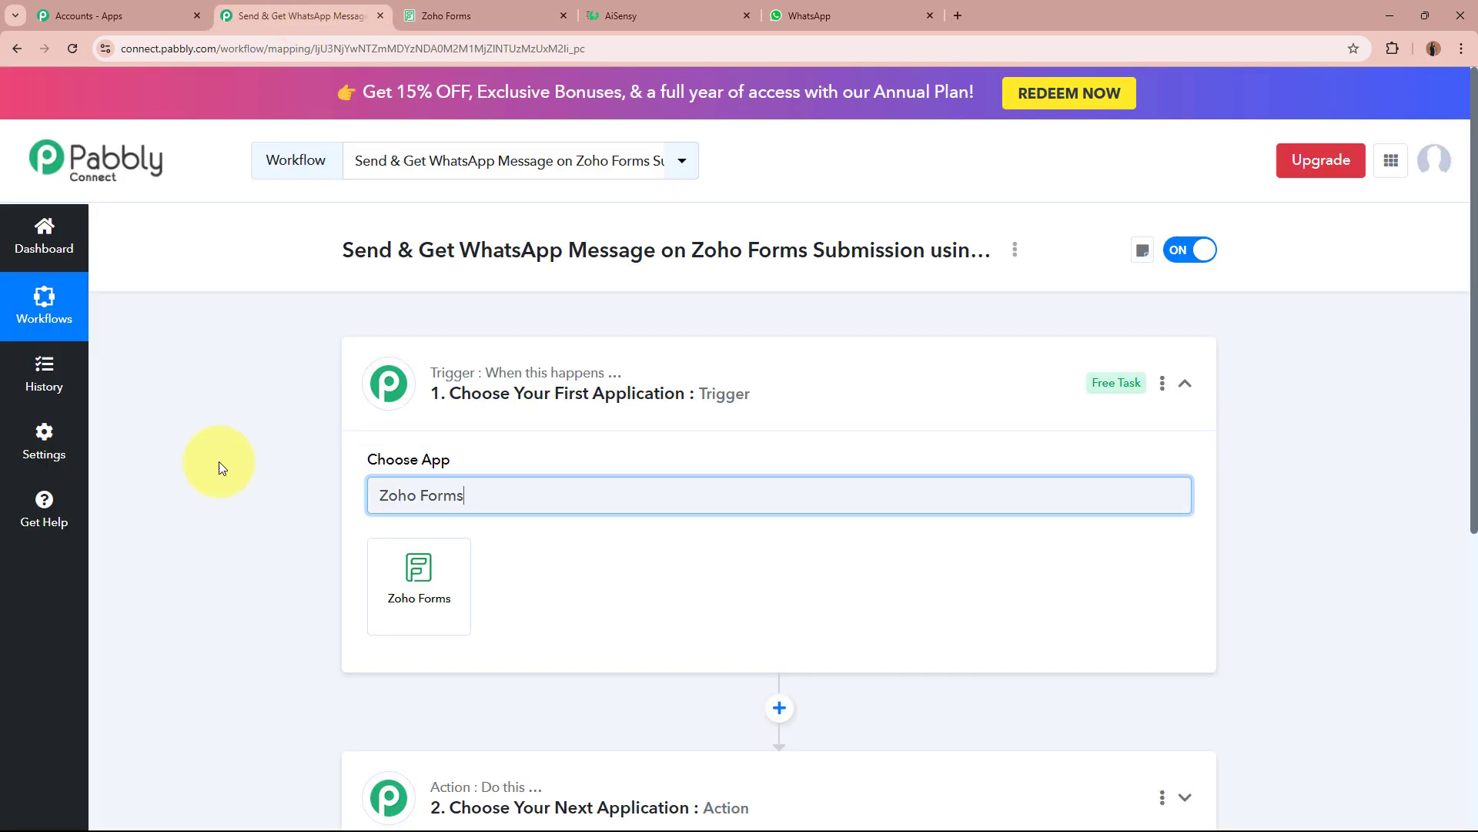
Set the trigger to Zoho Forms with the New Form Submitted event.
left_click(429, 612)
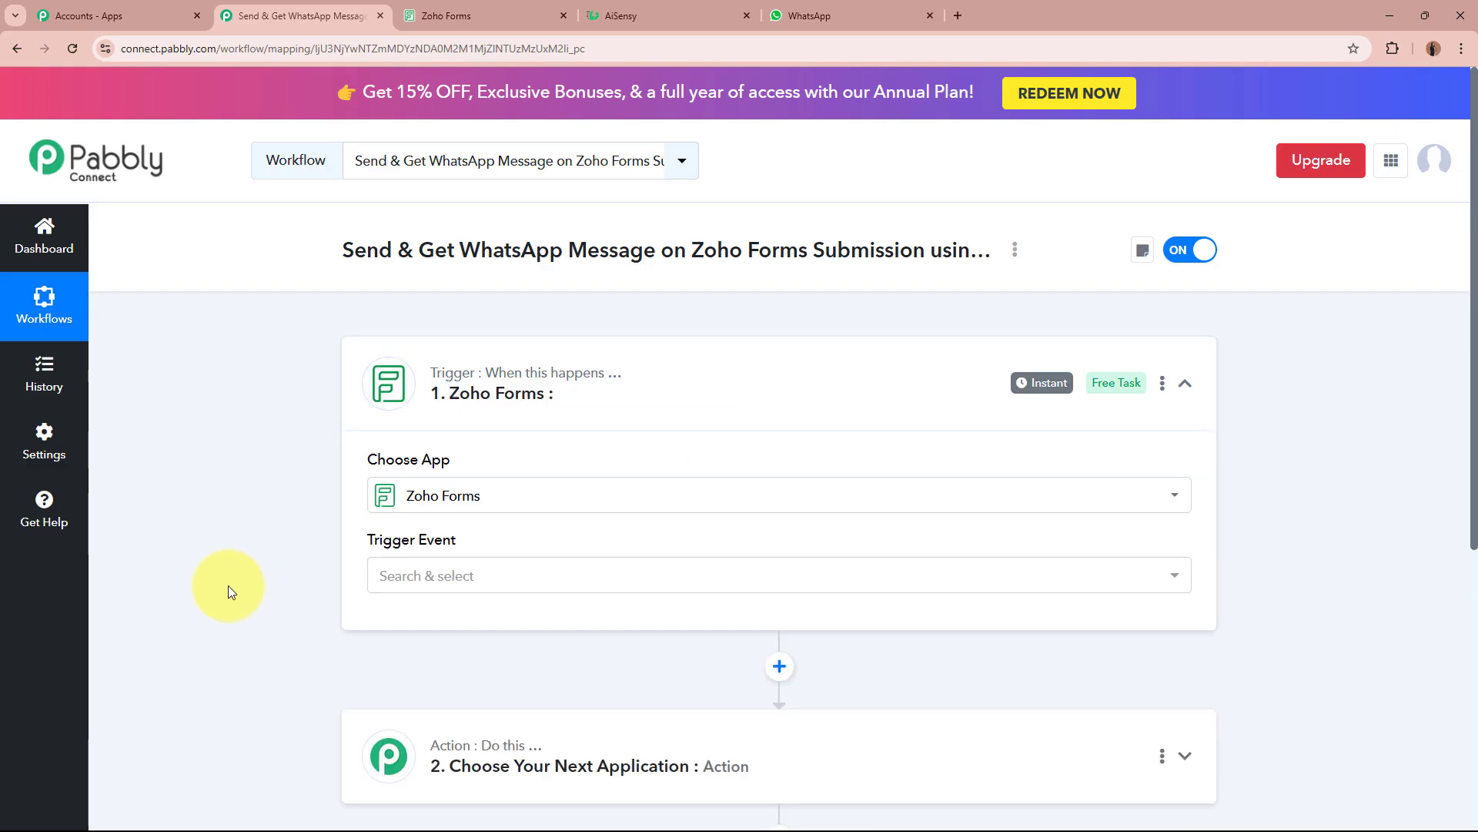
left_click(521, 578)
left_click(528, 674)
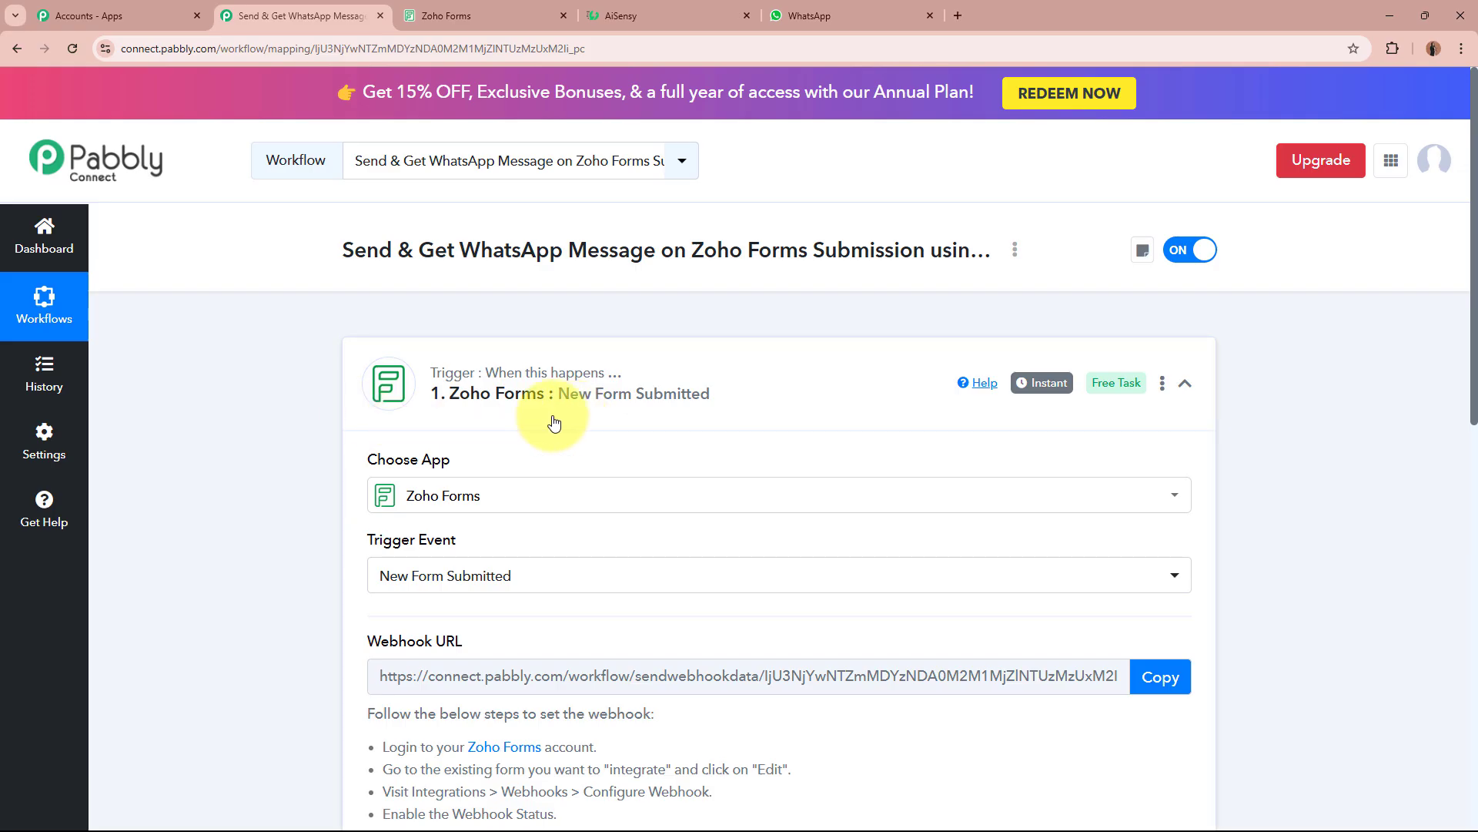
Copy the trigger's webhook URL and move to the Zoho Forms form builder.
scroll(554, 422, "down", 2)
left_click_drag(356, 481, 568, 484)
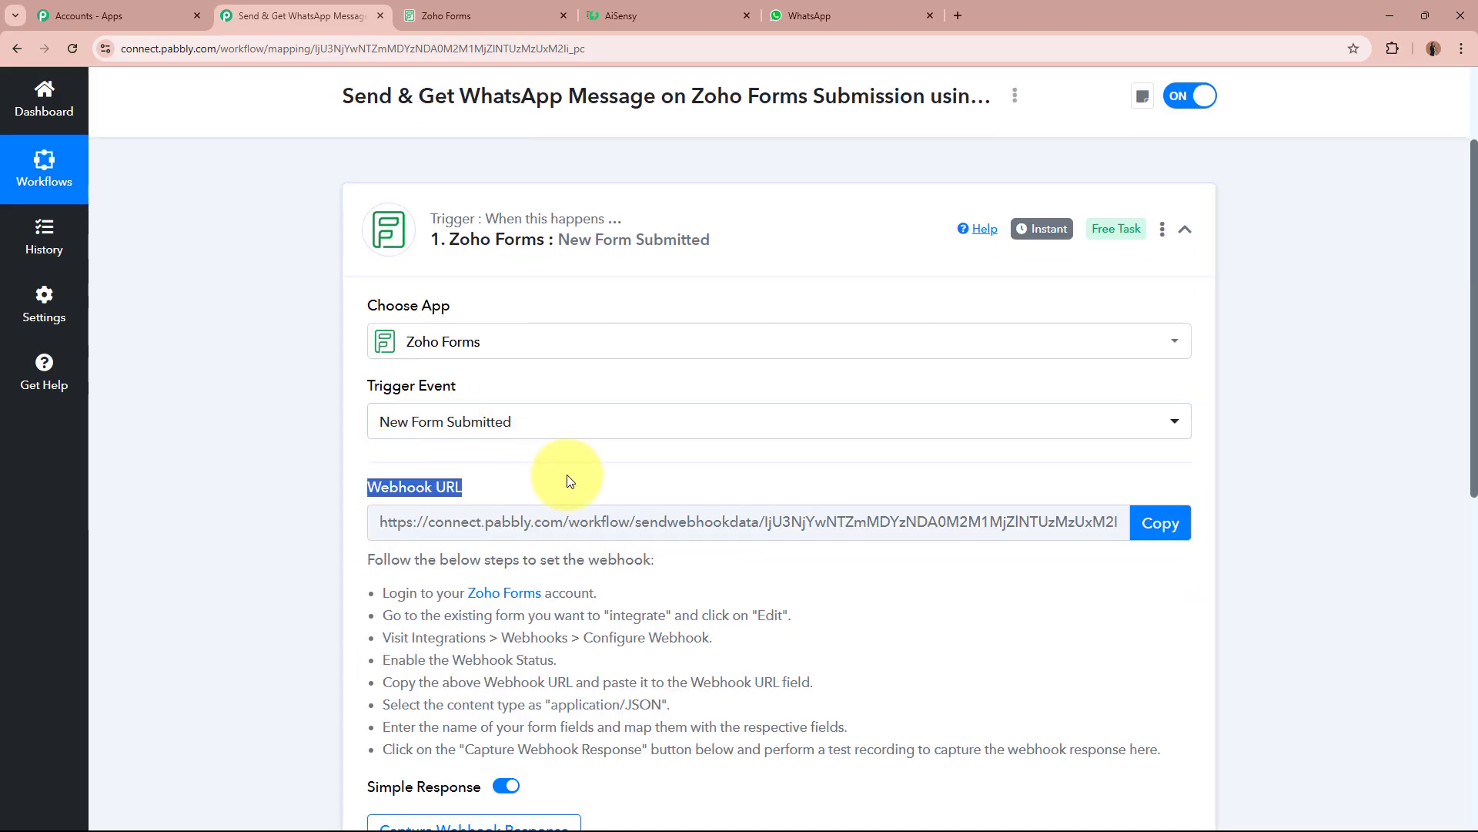
left_click(144, 565)
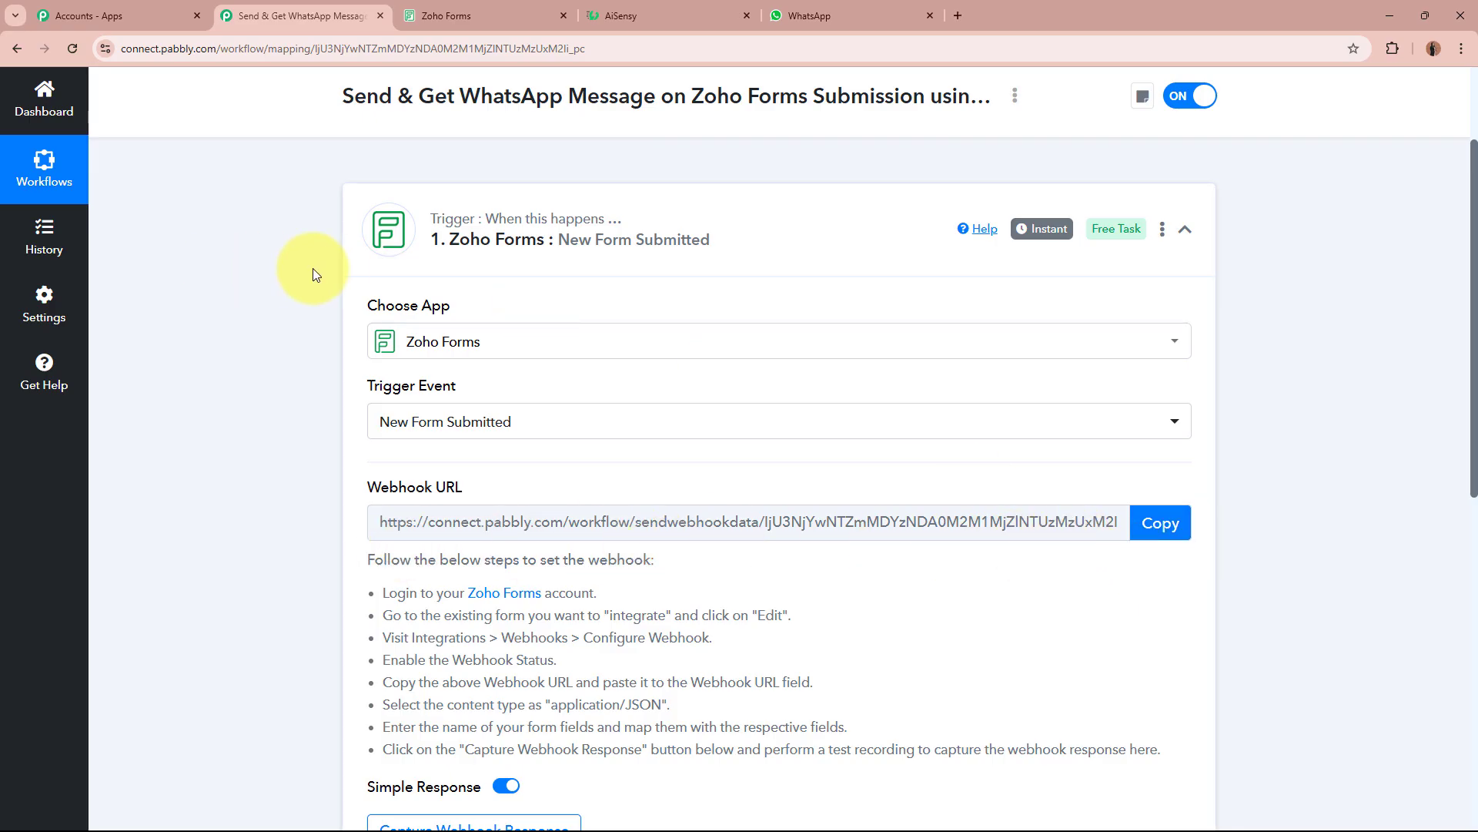
scroll(477, 270, "down", 2)
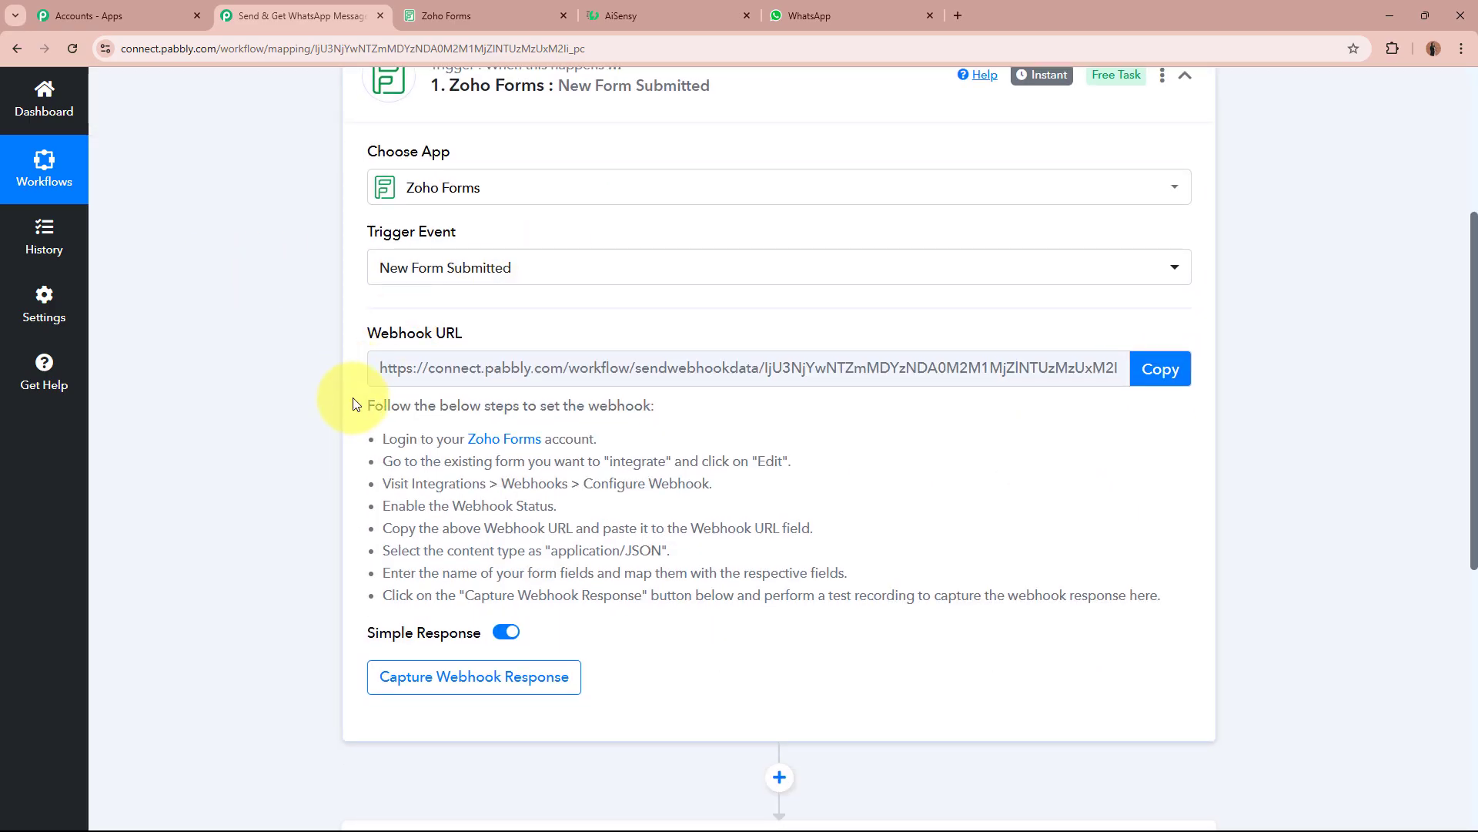
left_click_drag(362, 401, 1139, 588)
left_click(1148, 562)
left_click(1181, 371)
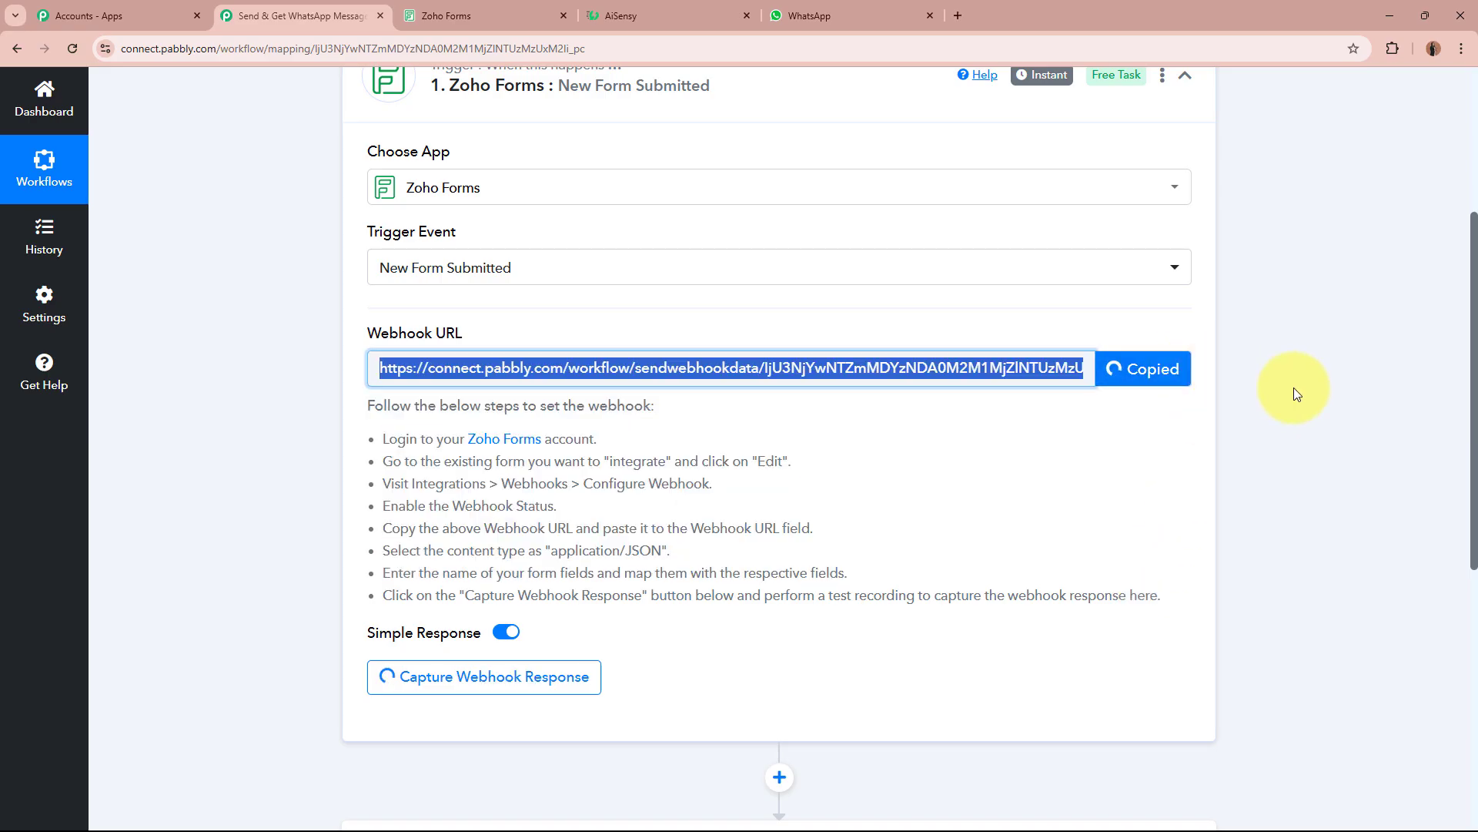
scroll(1351, 420, "up", 4)
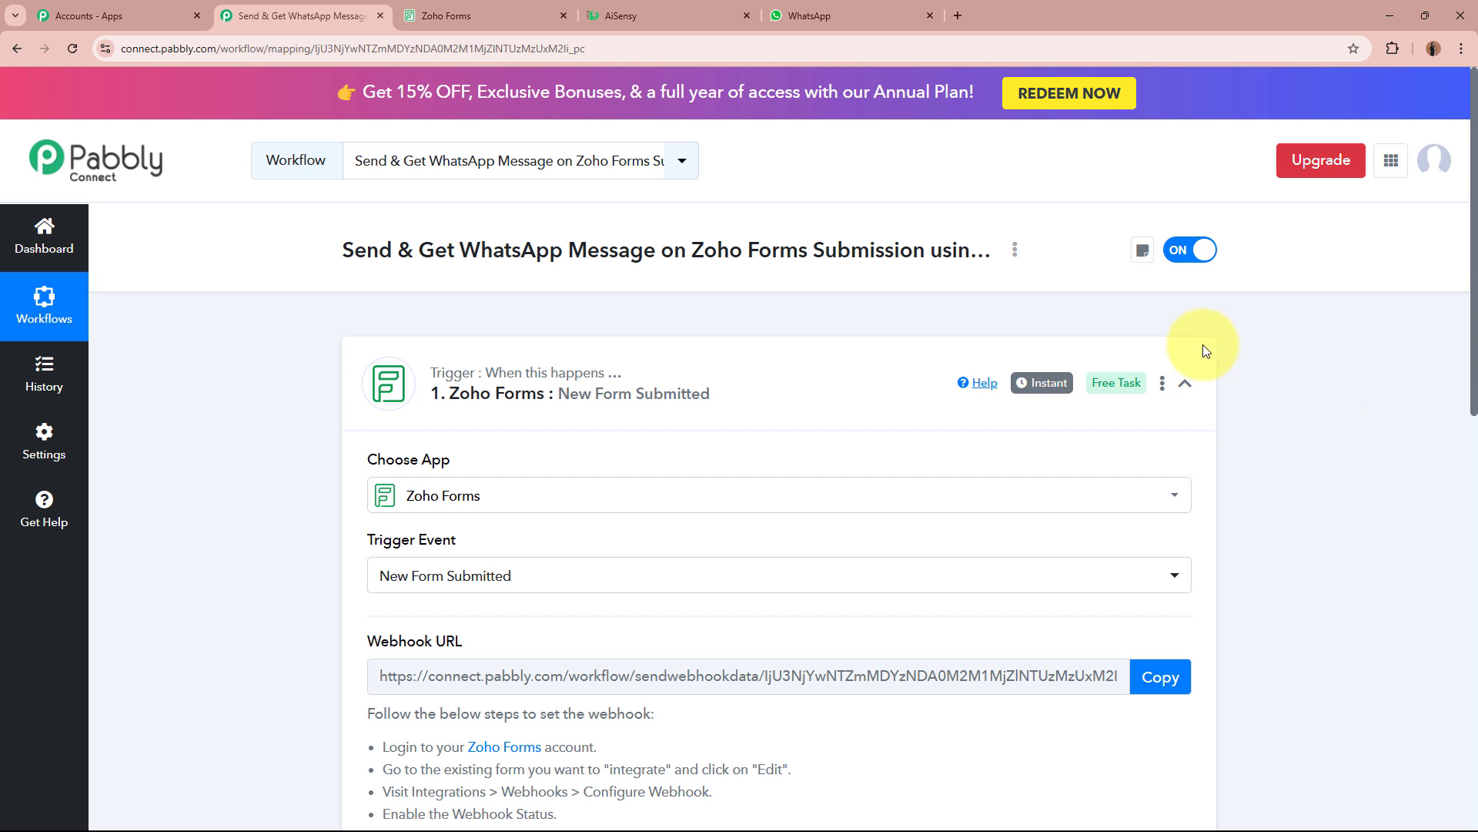
left_click(402, 8)
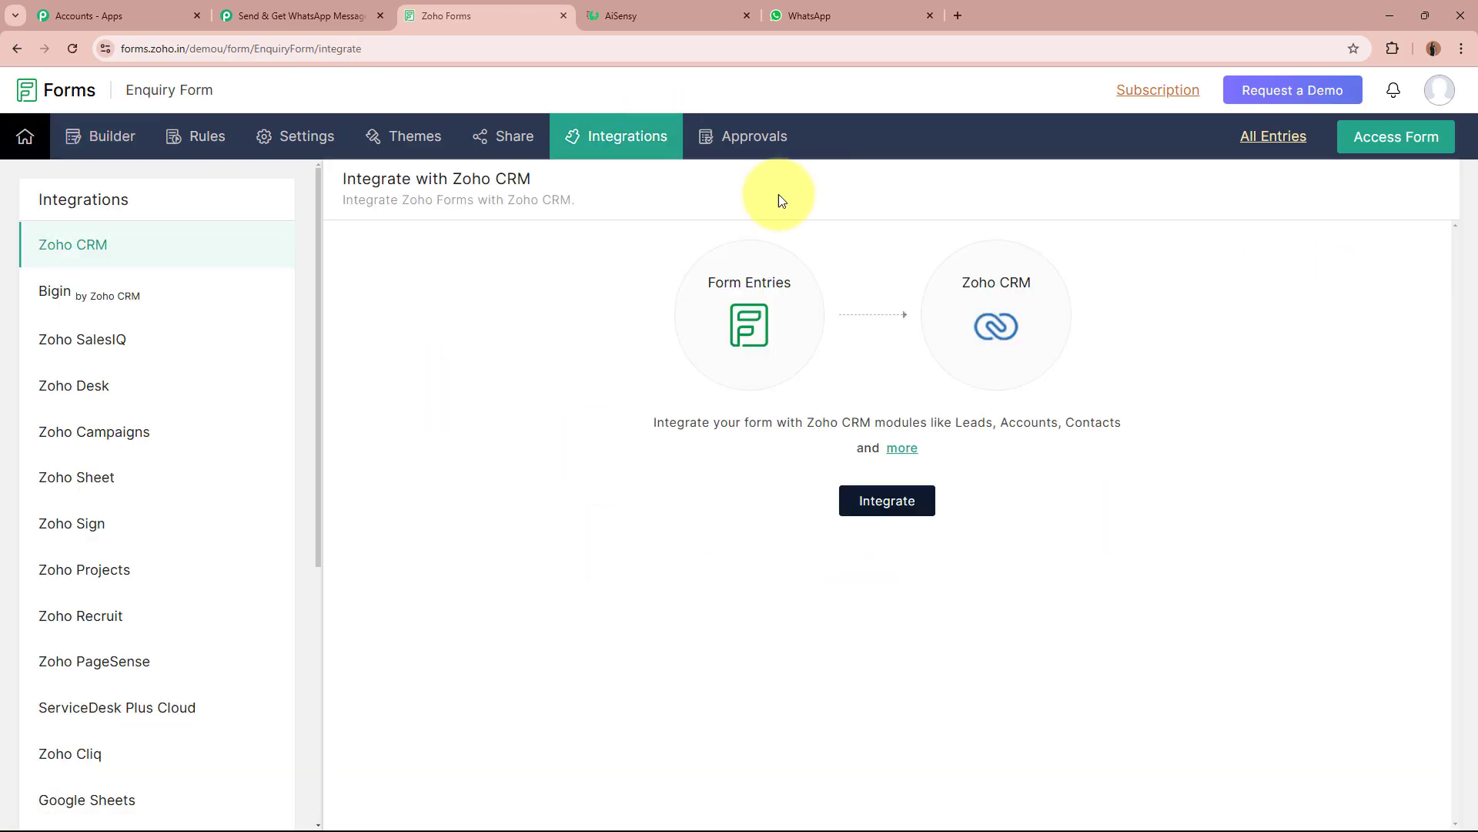
Start a new Zoho Forms webhook with the pasted Pabbly URL and application/json content type.
scroll(144, 720, "down", 5)
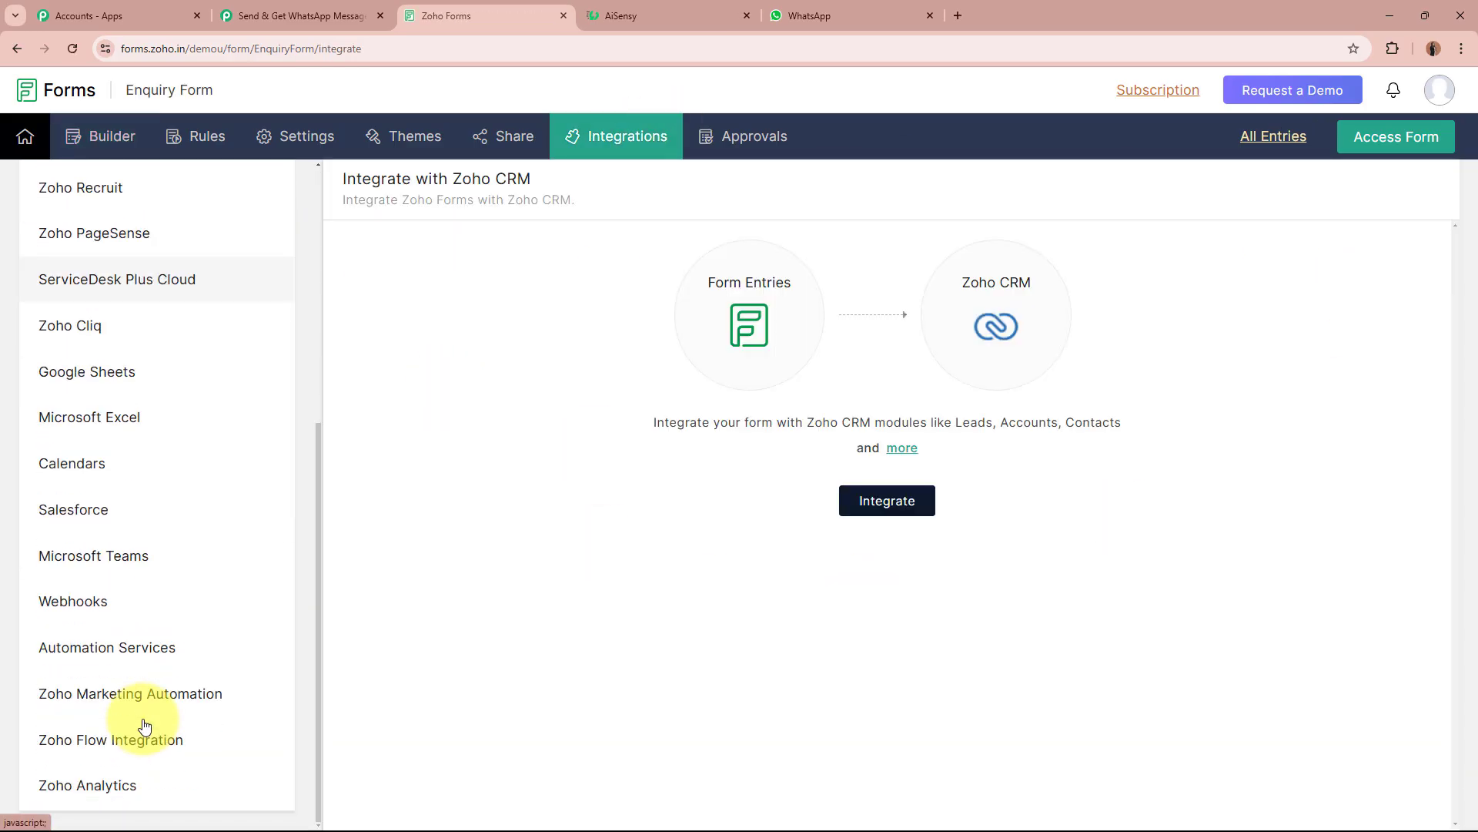
left_click(87, 592)
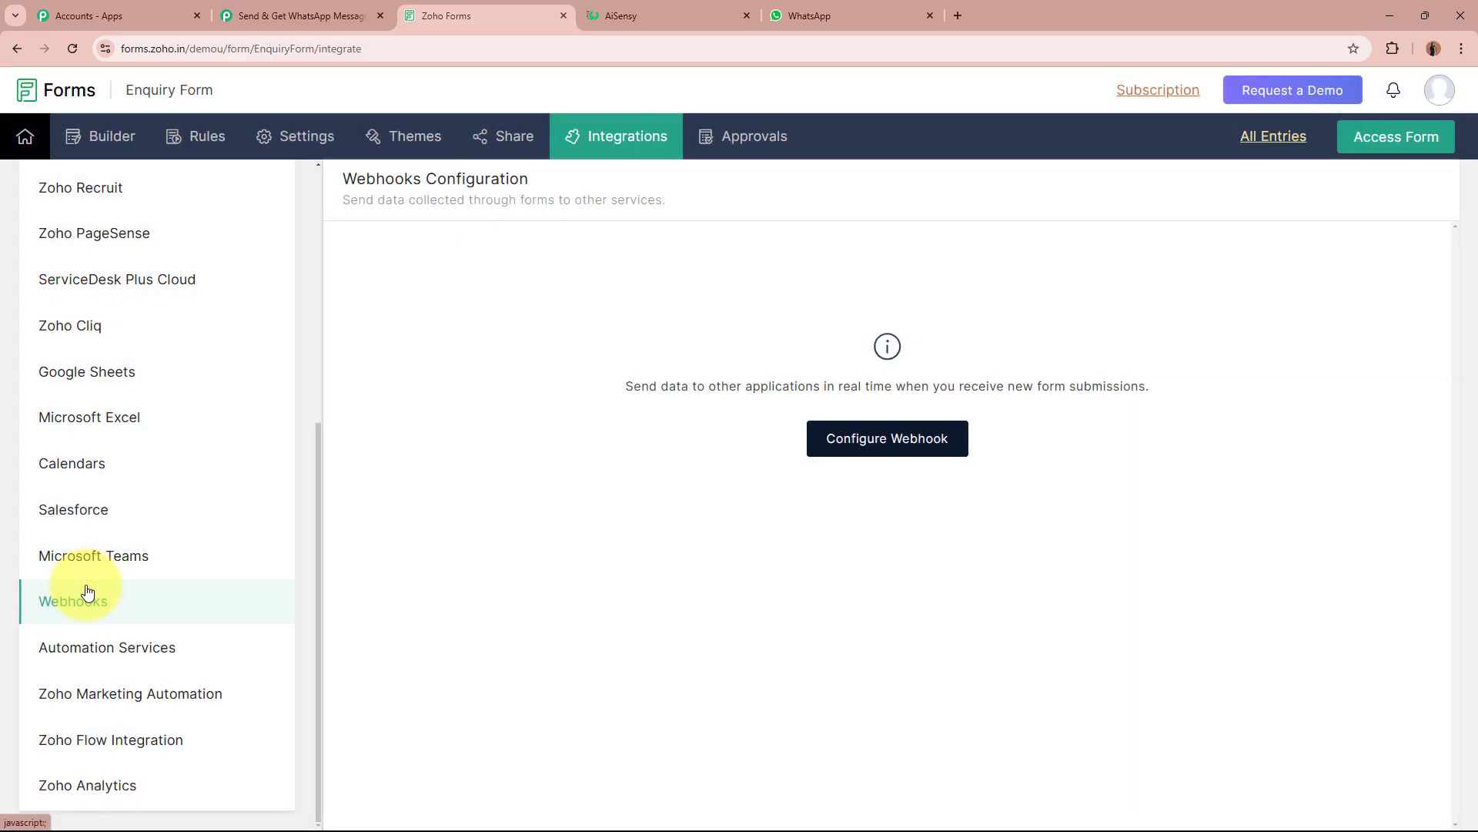
left_click(897, 439)
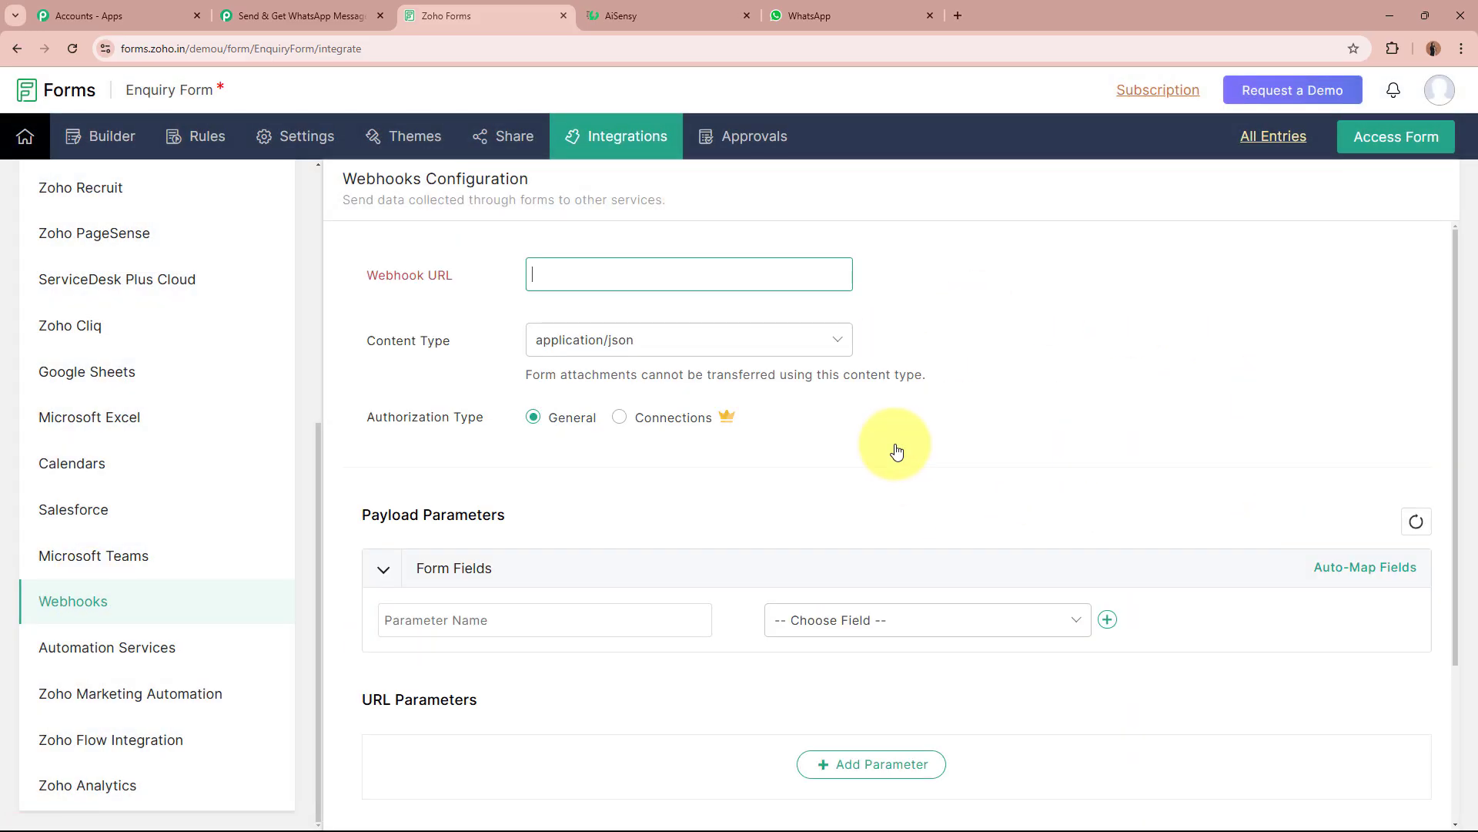
left_click(661, 278)
key("ctrl+v")
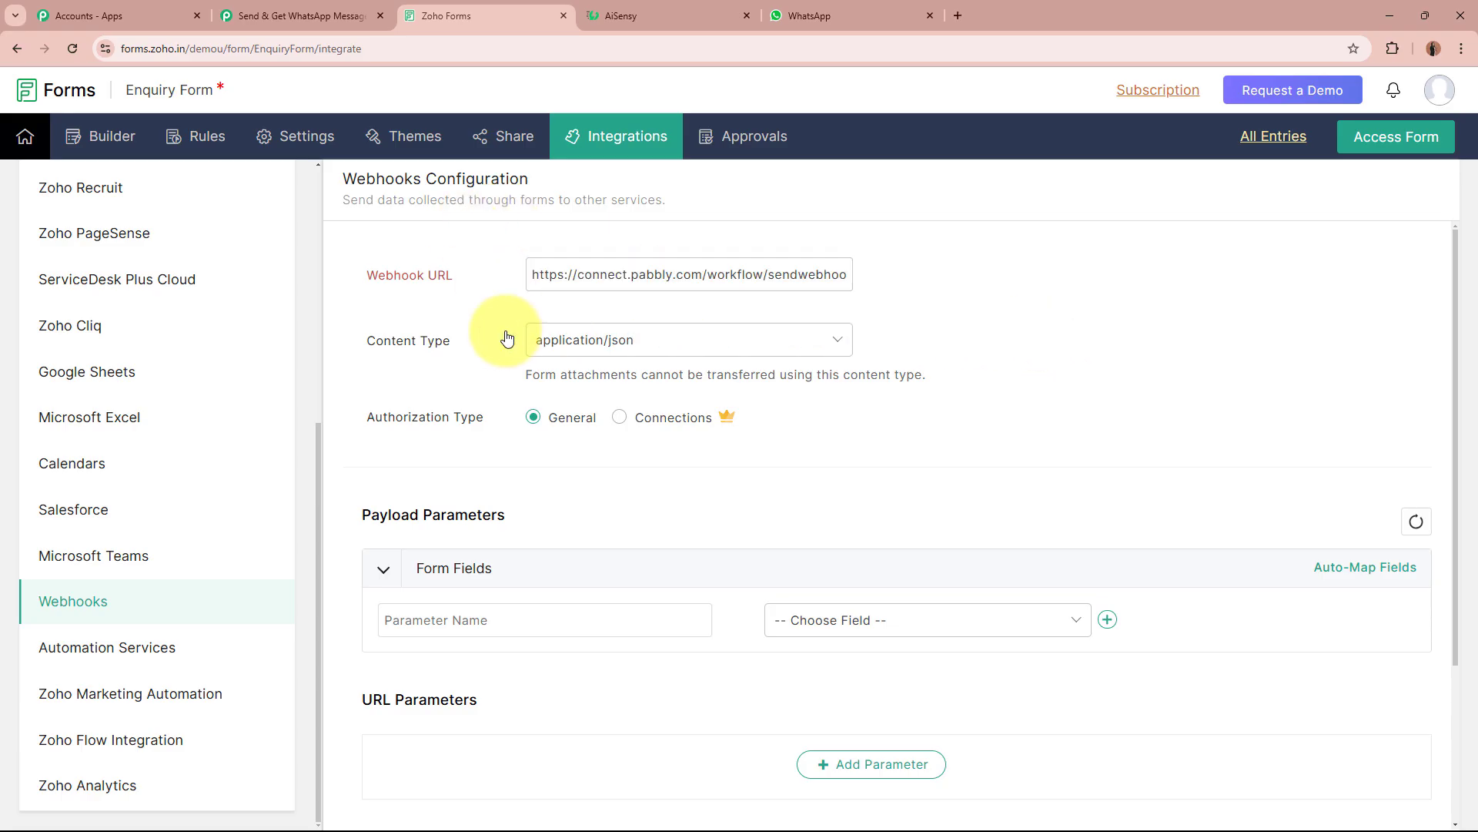
left_click(702, 338)
left_click(675, 383)
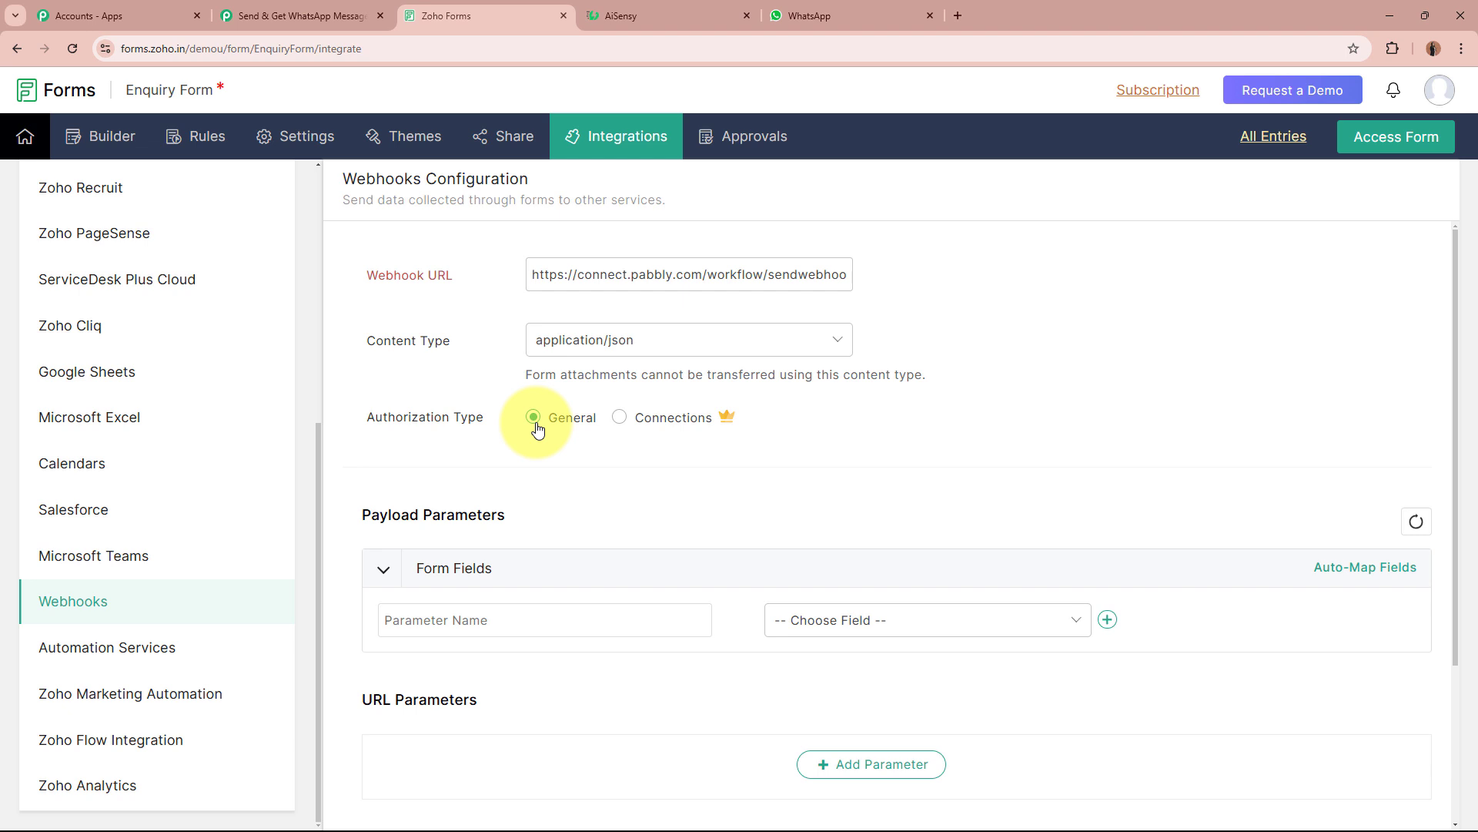
Map webhook parameters to form fields, starting with First Name and Last Name.
scroll(436, 428, "down", 2)
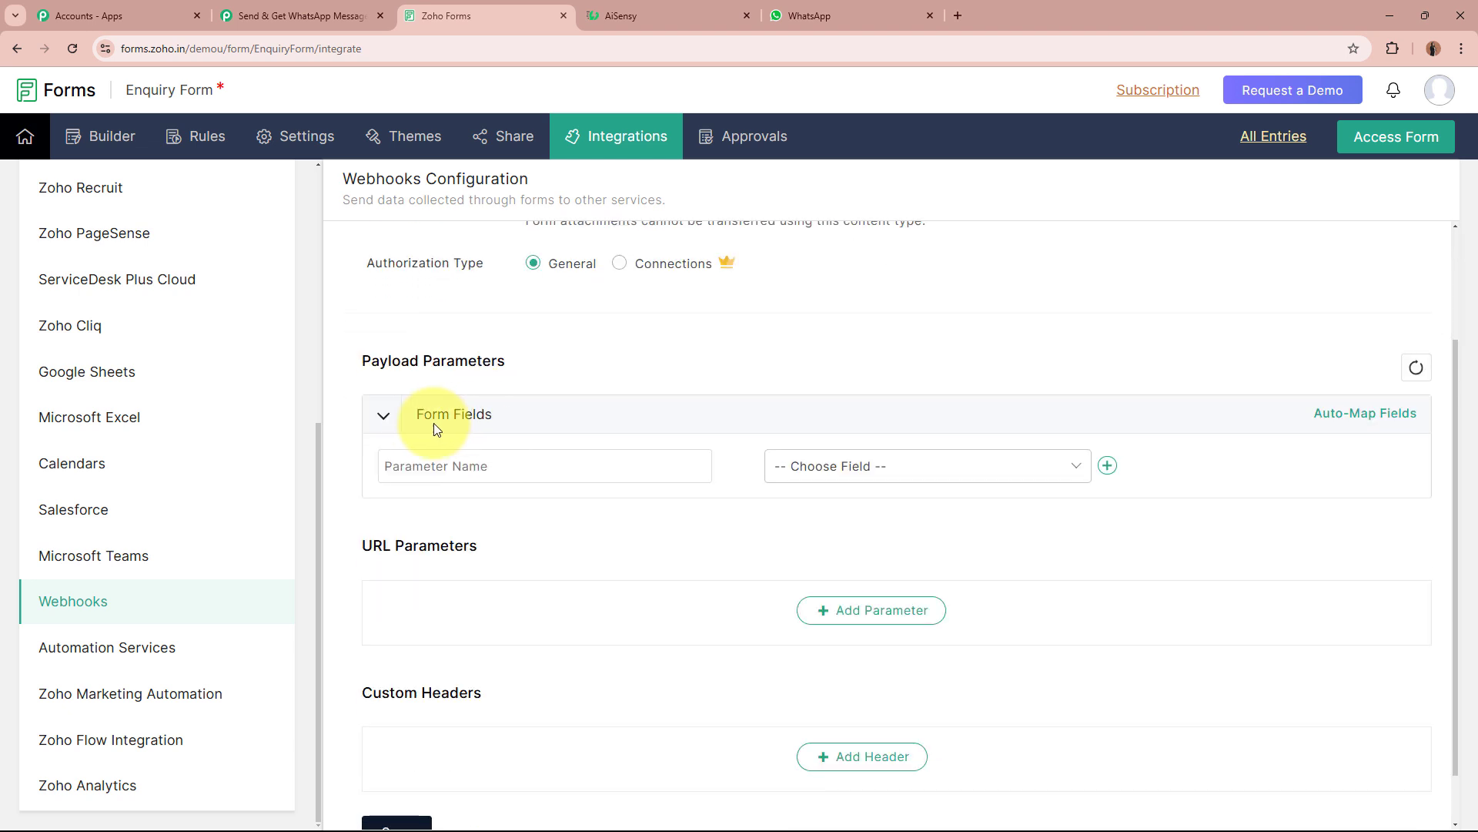
left_click(954, 467)
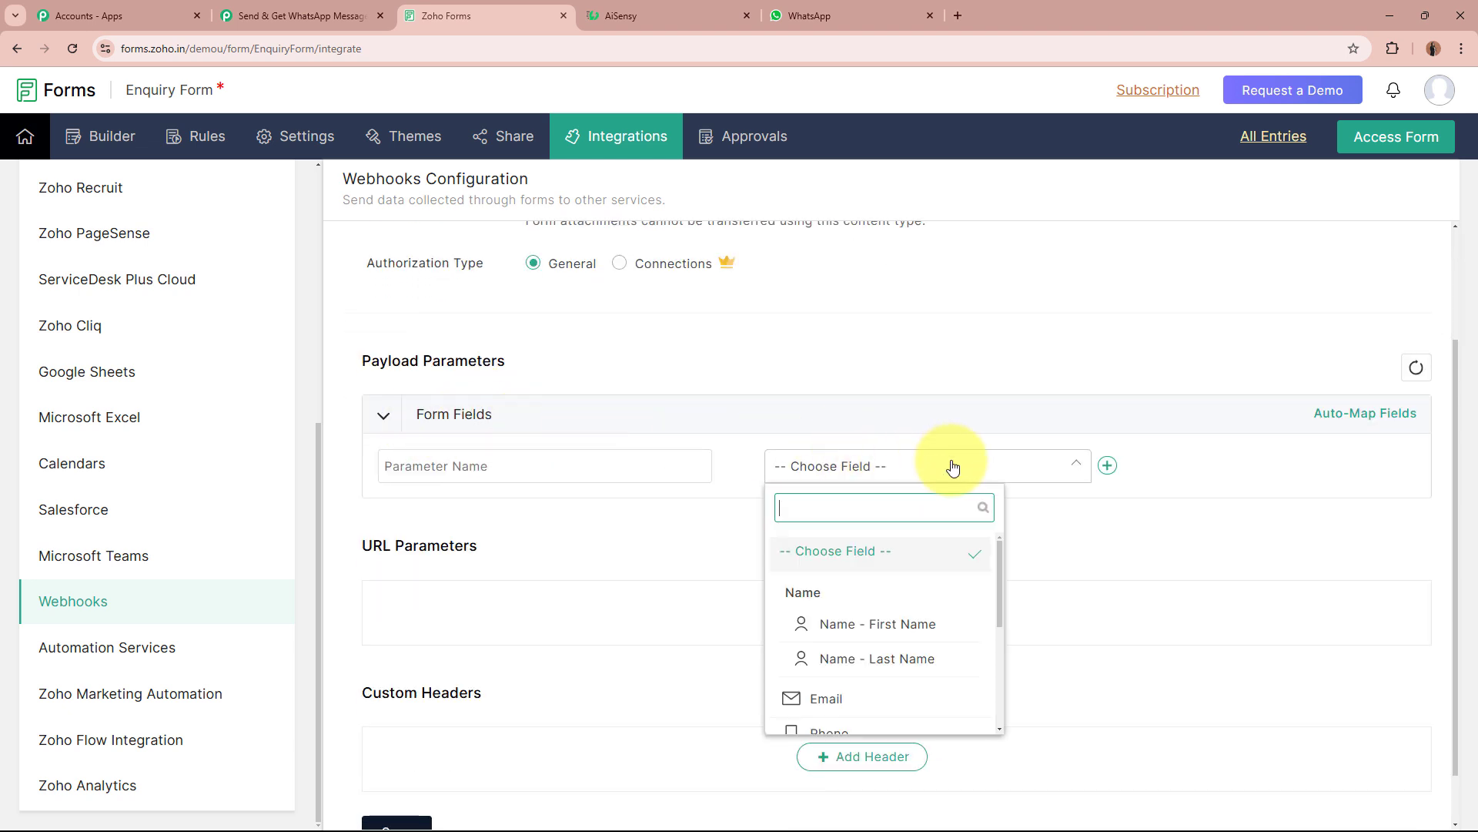
left_click(909, 625)
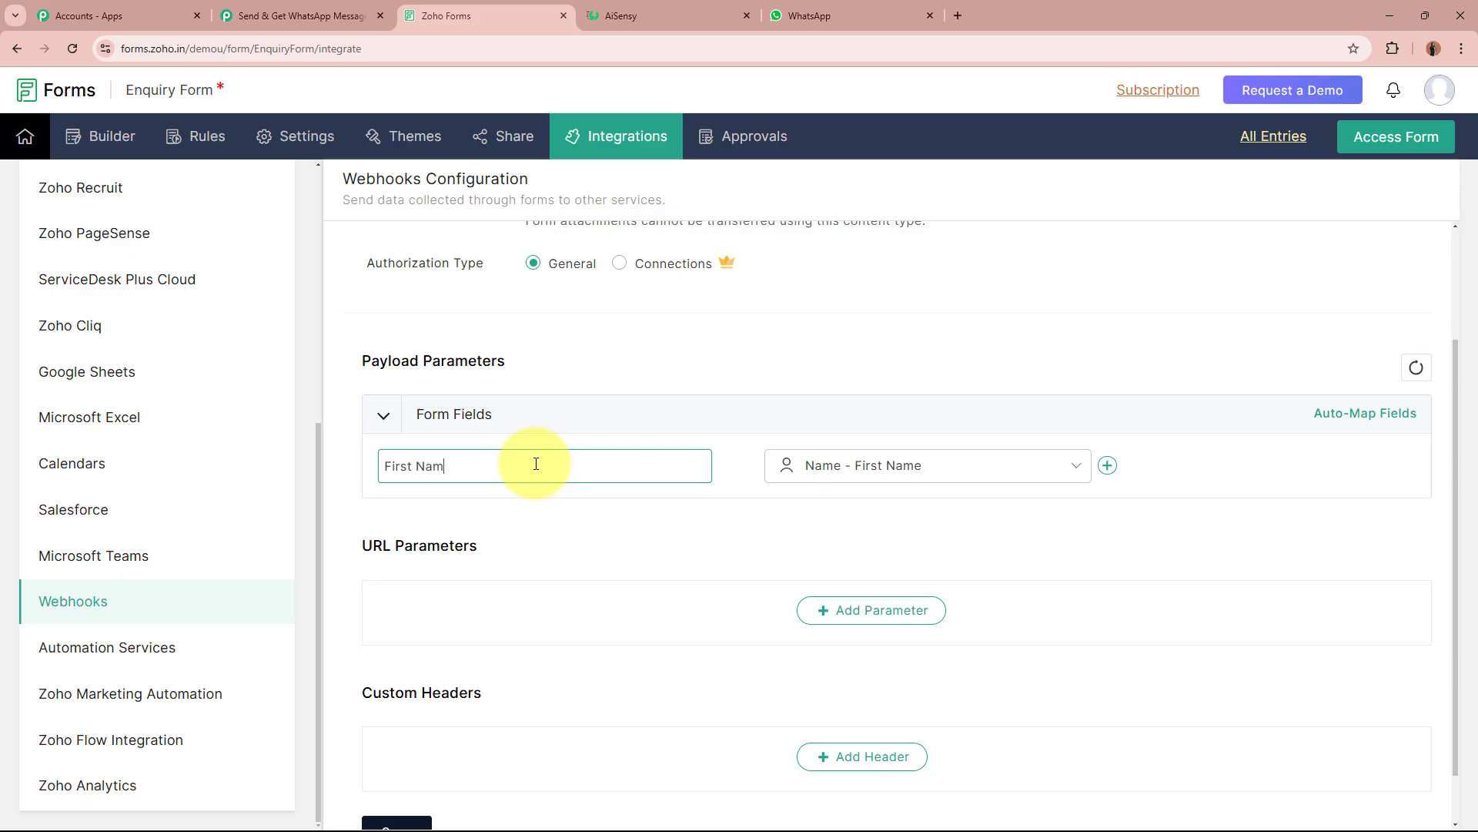
left_click(1108, 466)
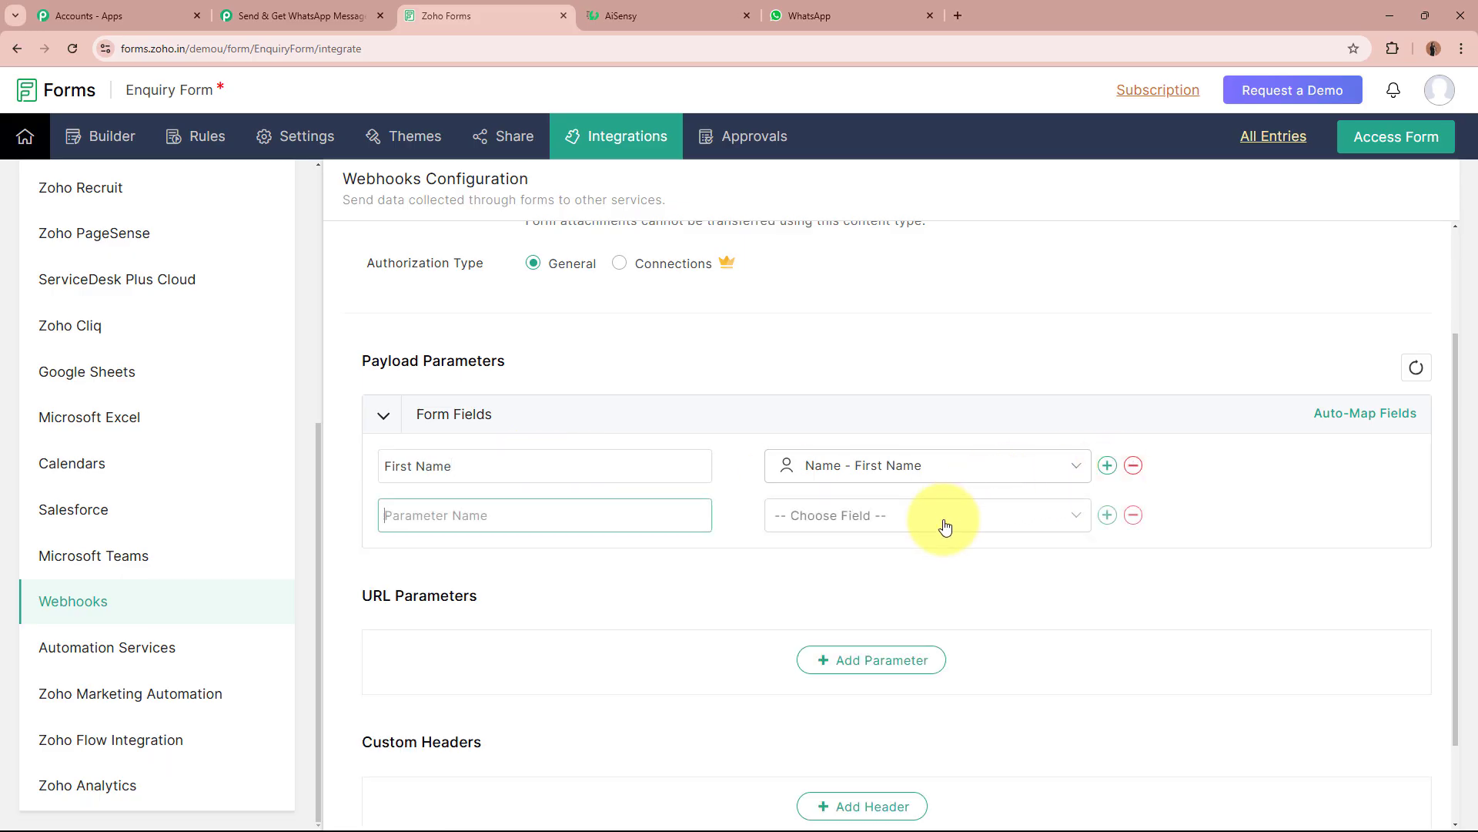
left_click(947, 516)
left_click(893, 706)
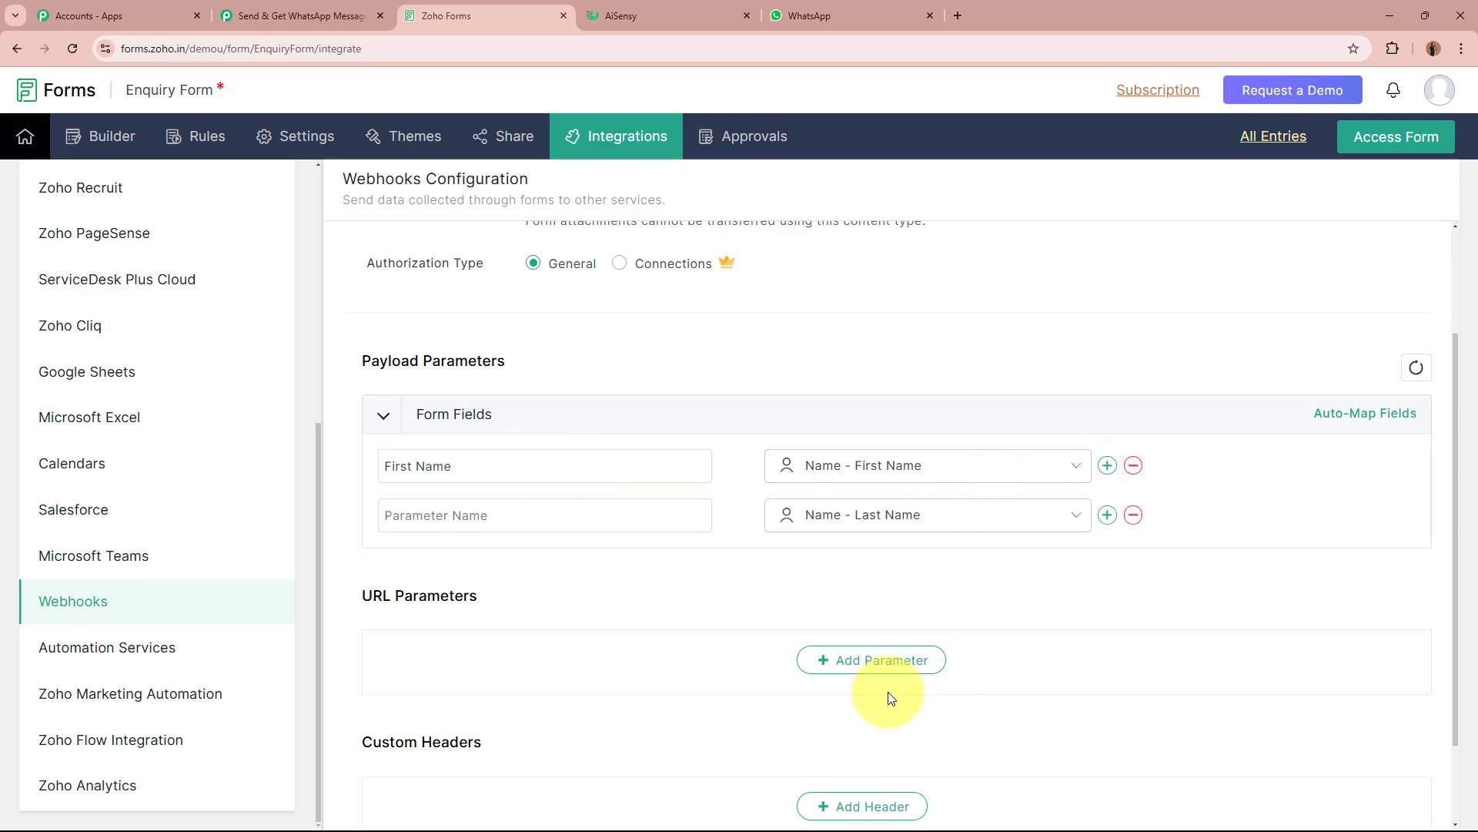
left_click(573, 509)
type("Last Name")
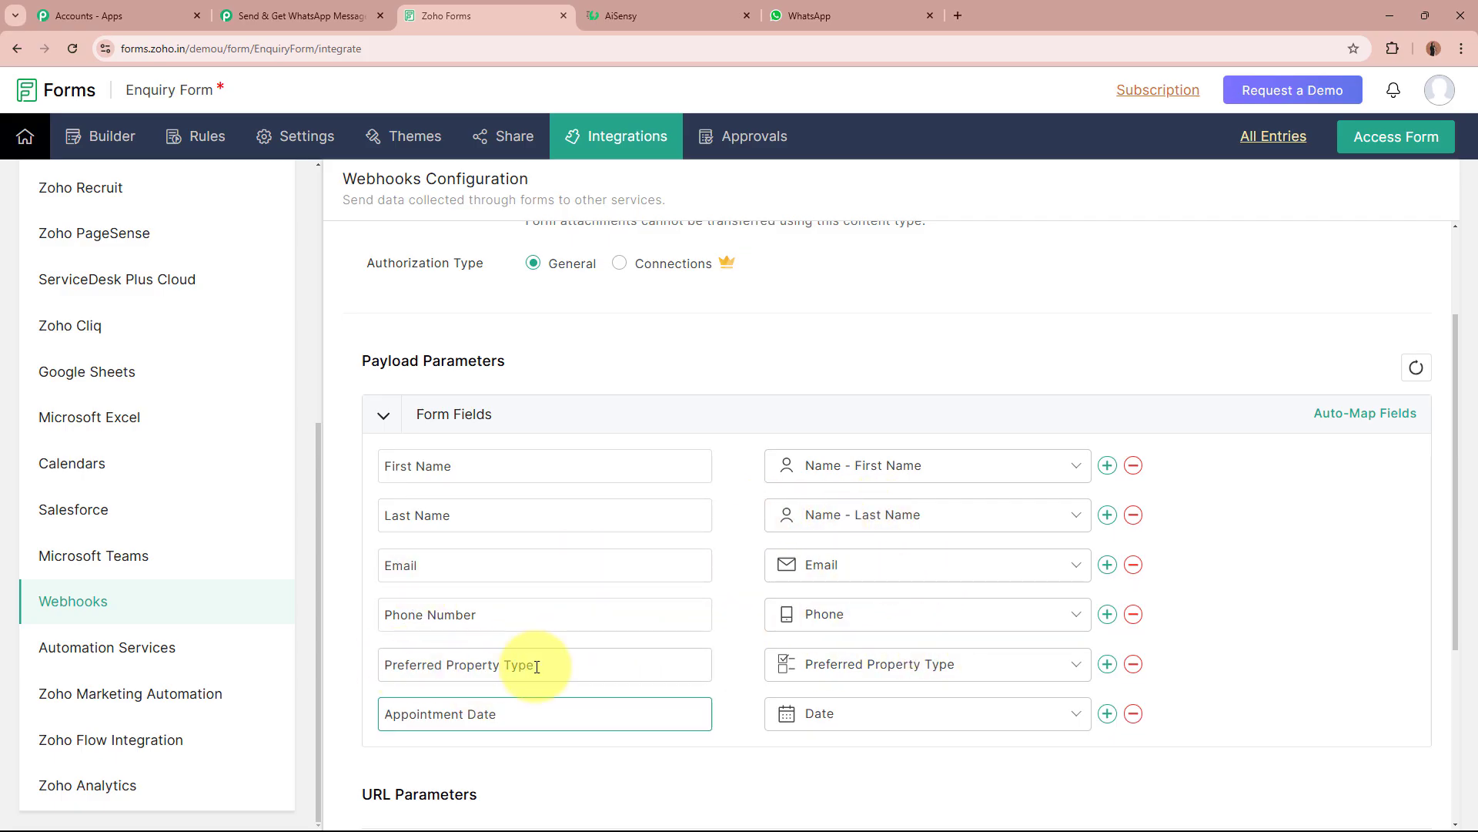
Save the webhook configuration and return to the Pabbly workflow.
scroll(1006, 672, "down", 2)
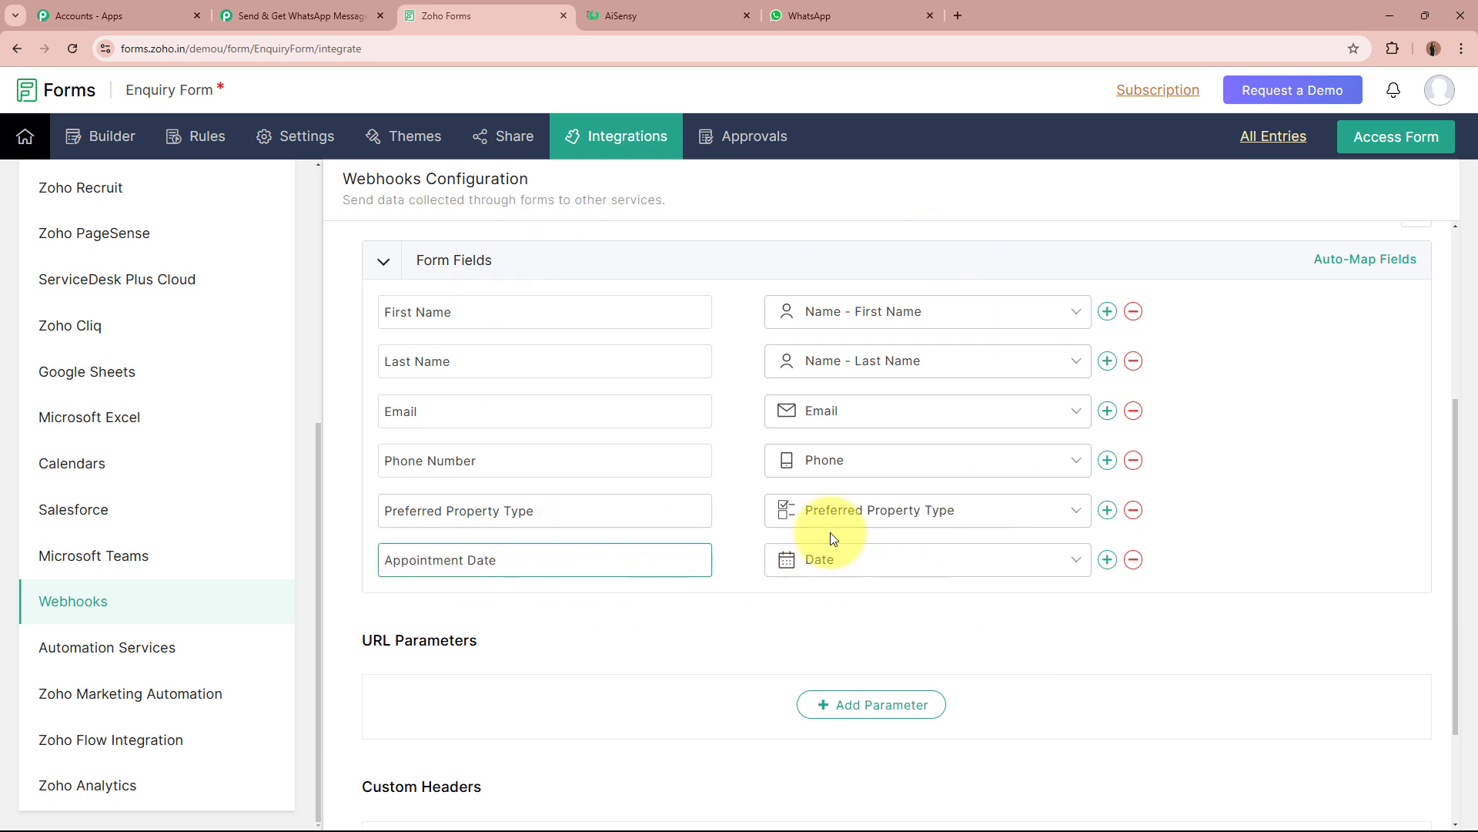
scroll(1206, 501, "down", 2)
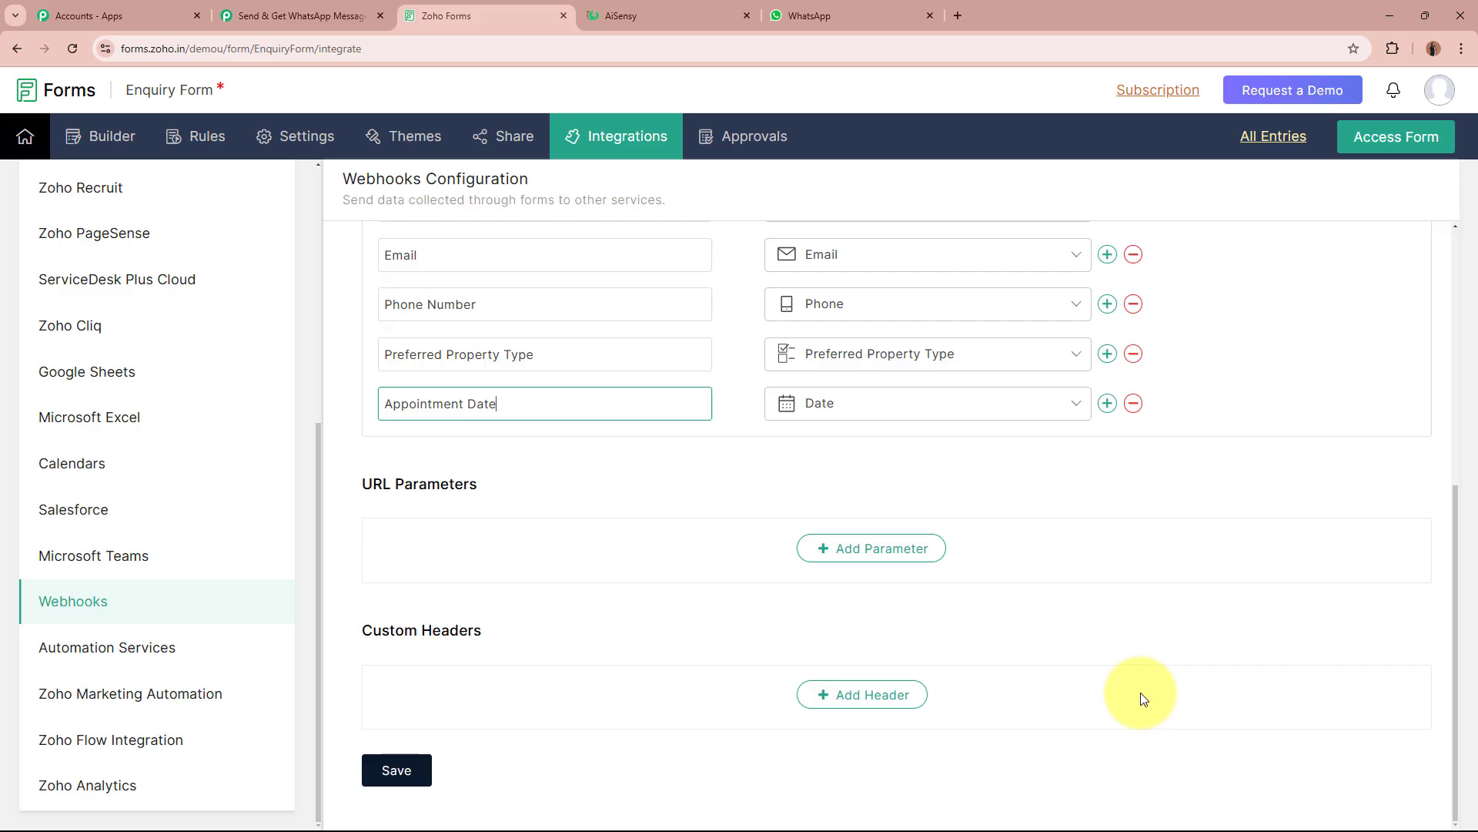
left_click(397, 769)
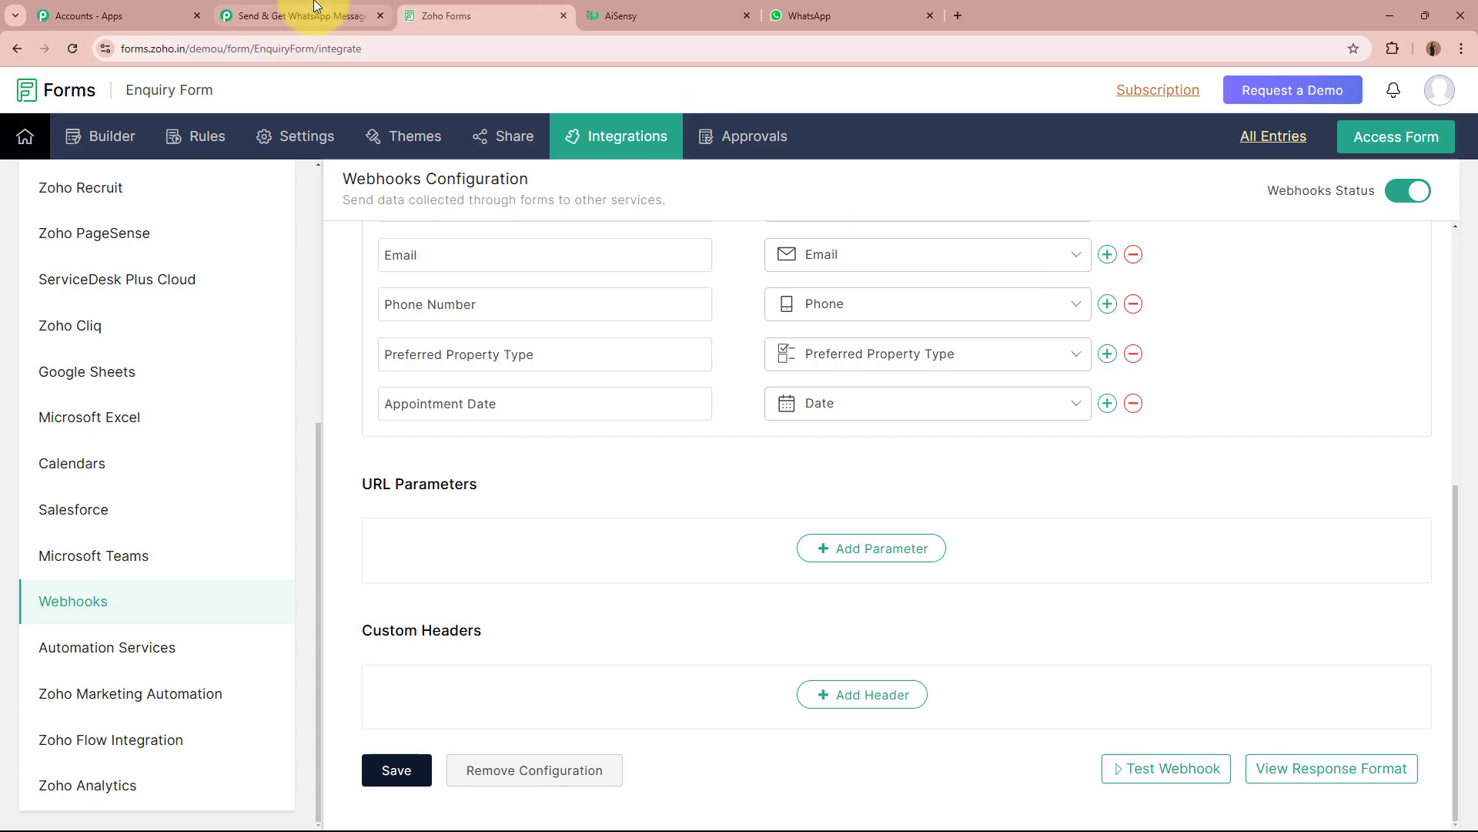
left_click(296, 15)
scroll(167, 423, "down", 8)
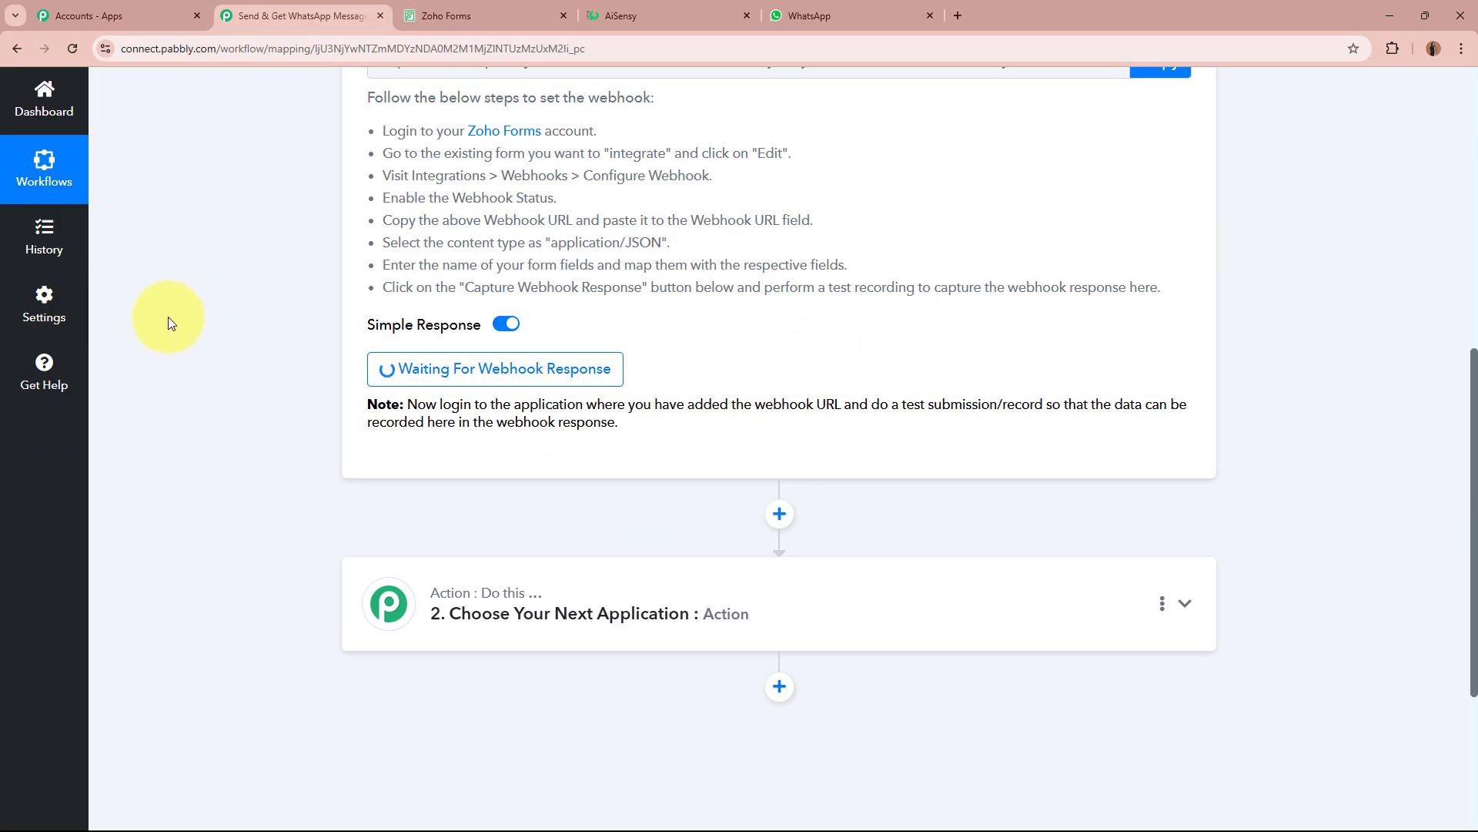
Go back to the Enquiry Form builder and check Pabbly's webhook capture status.
scroll(318, 348, "up", 8)
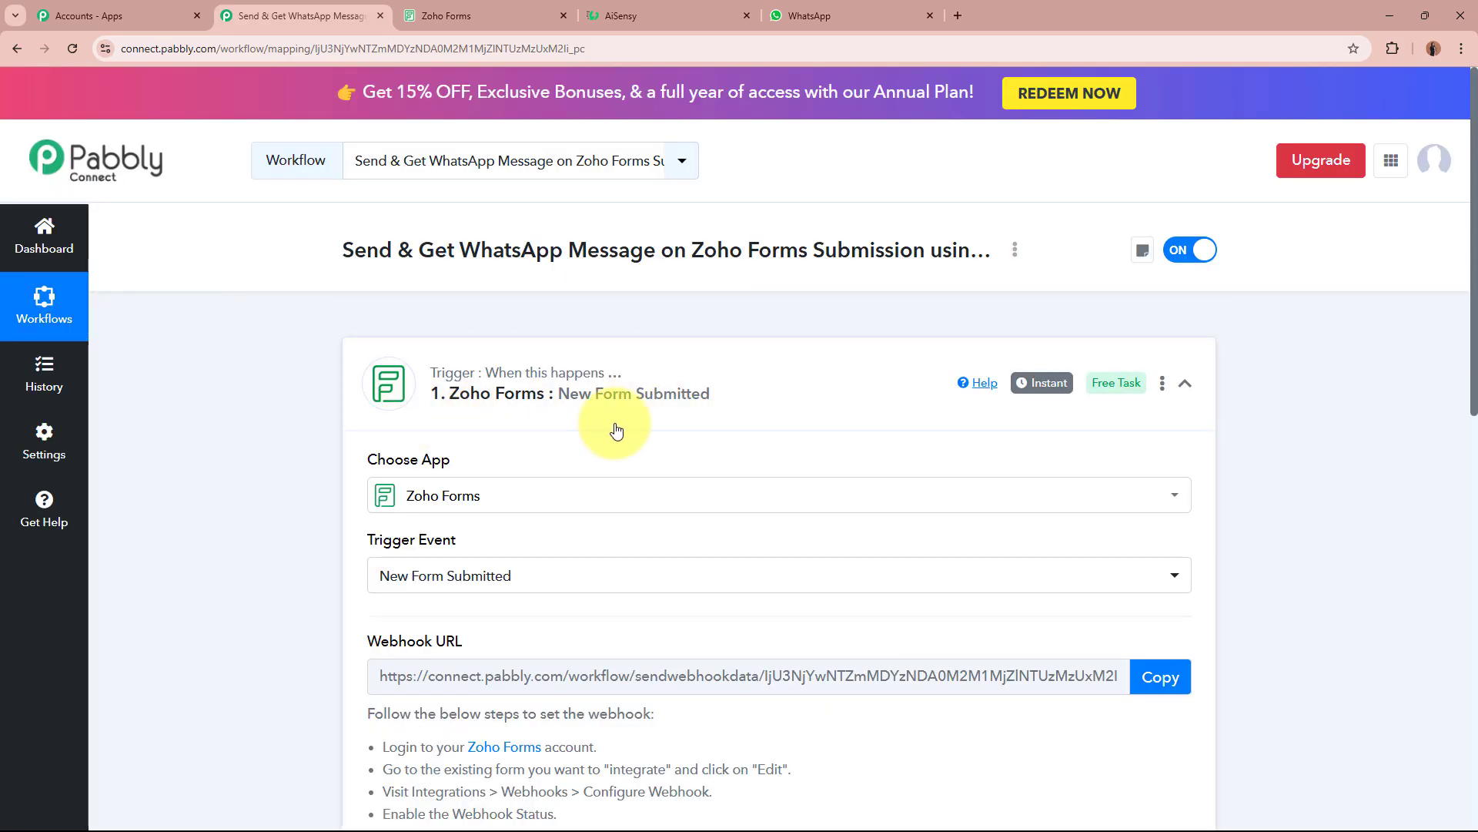
left_click(493, 15)
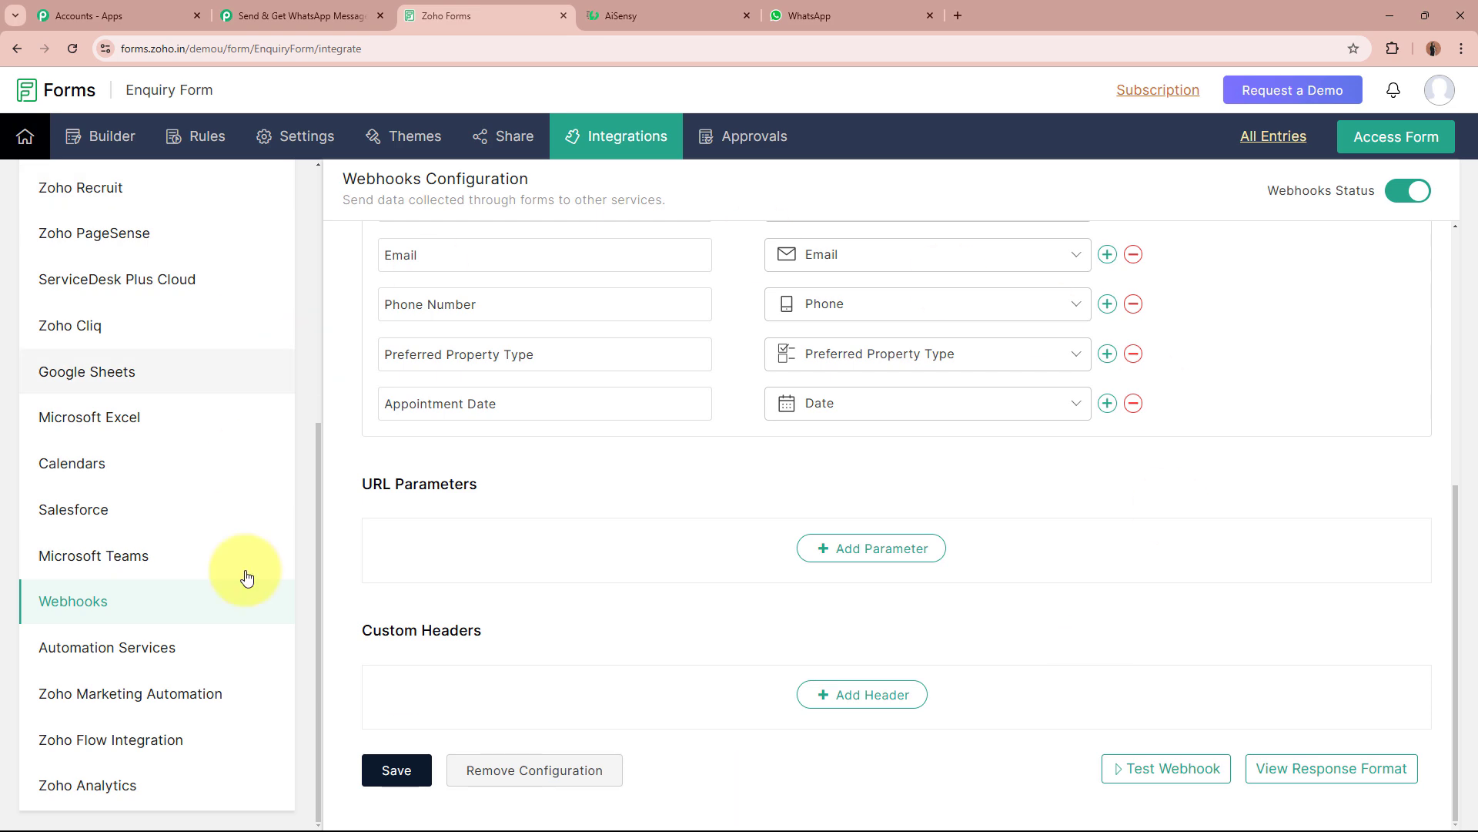
left_click(129, 139)
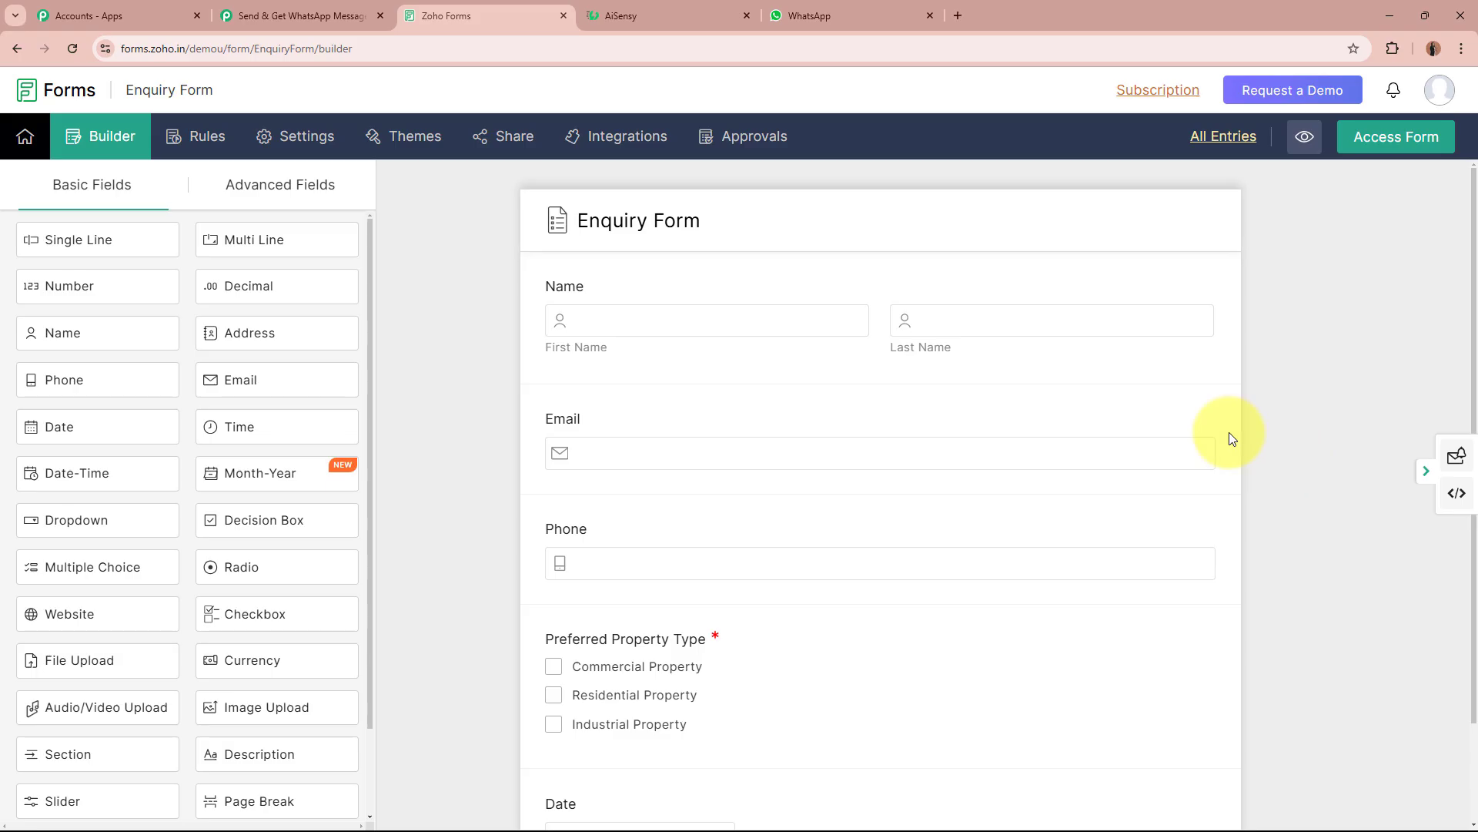
left_click(297, 15)
scroll(194, 508, "down", 5)
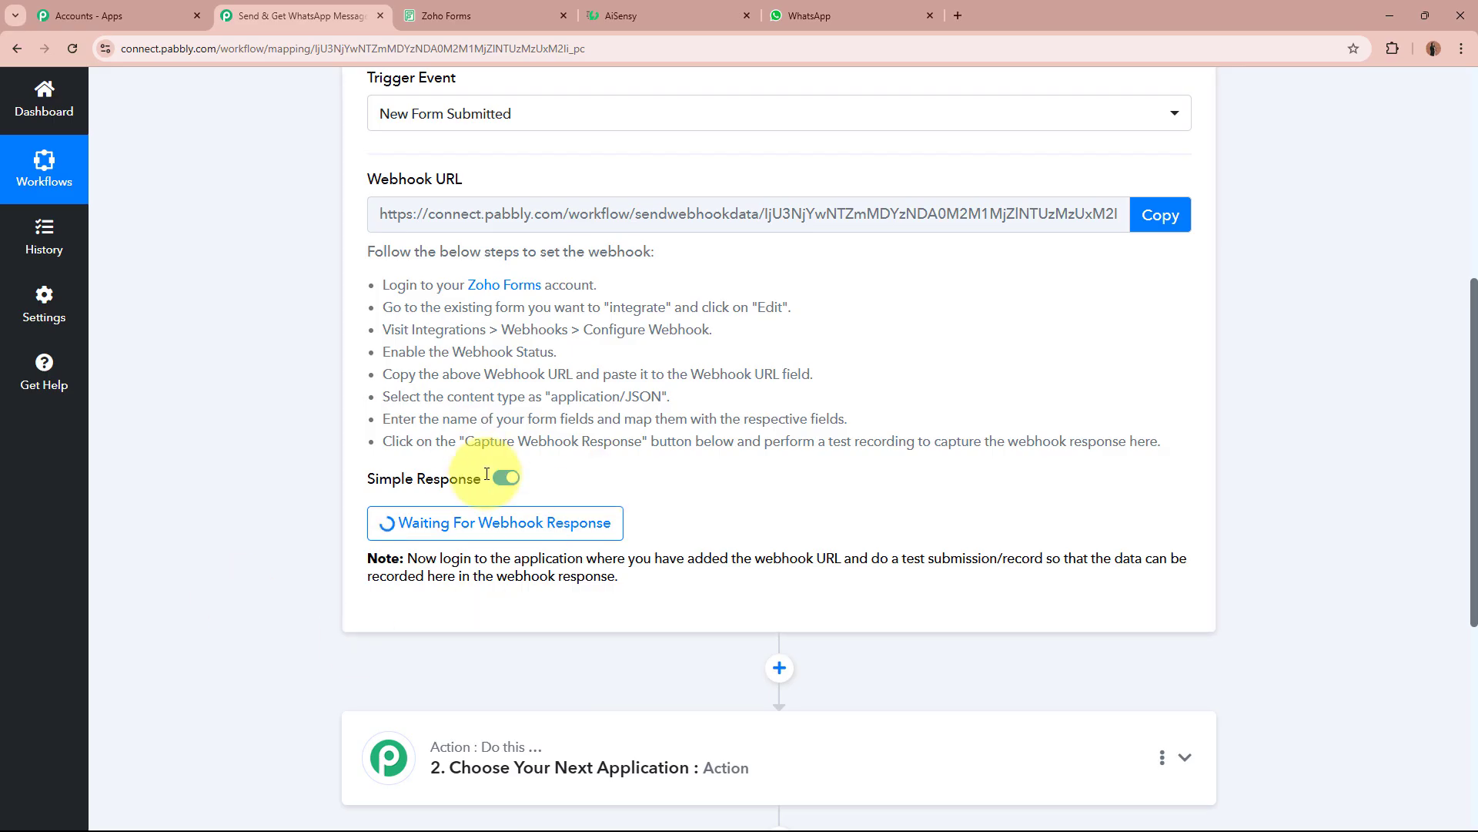
scroll(486, 474, "up", 10)
Copy the Enquiry Form's public permalink from Share and open a new browser tab.
left_click(432, 16)
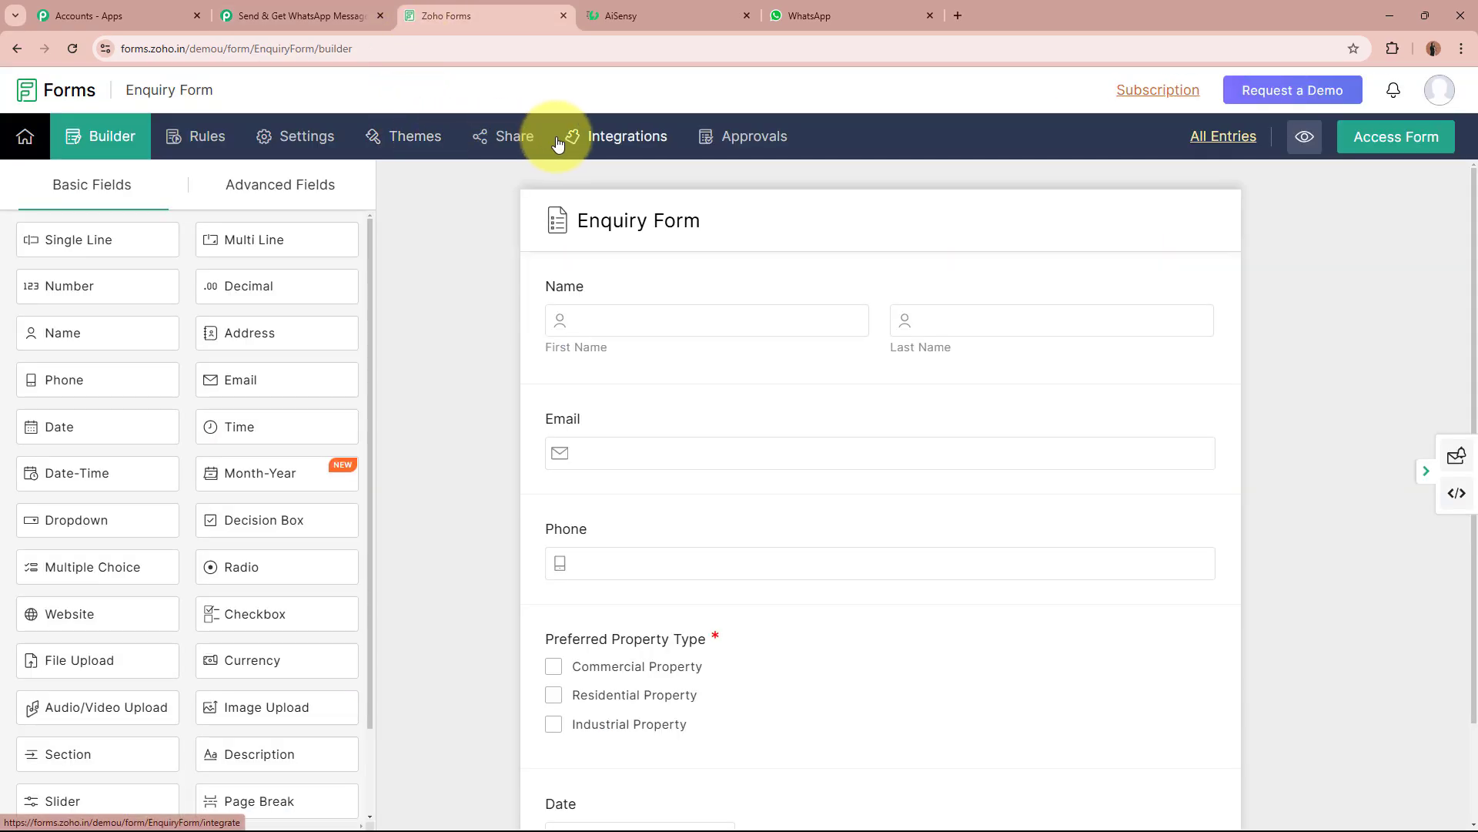
left_click(518, 139)
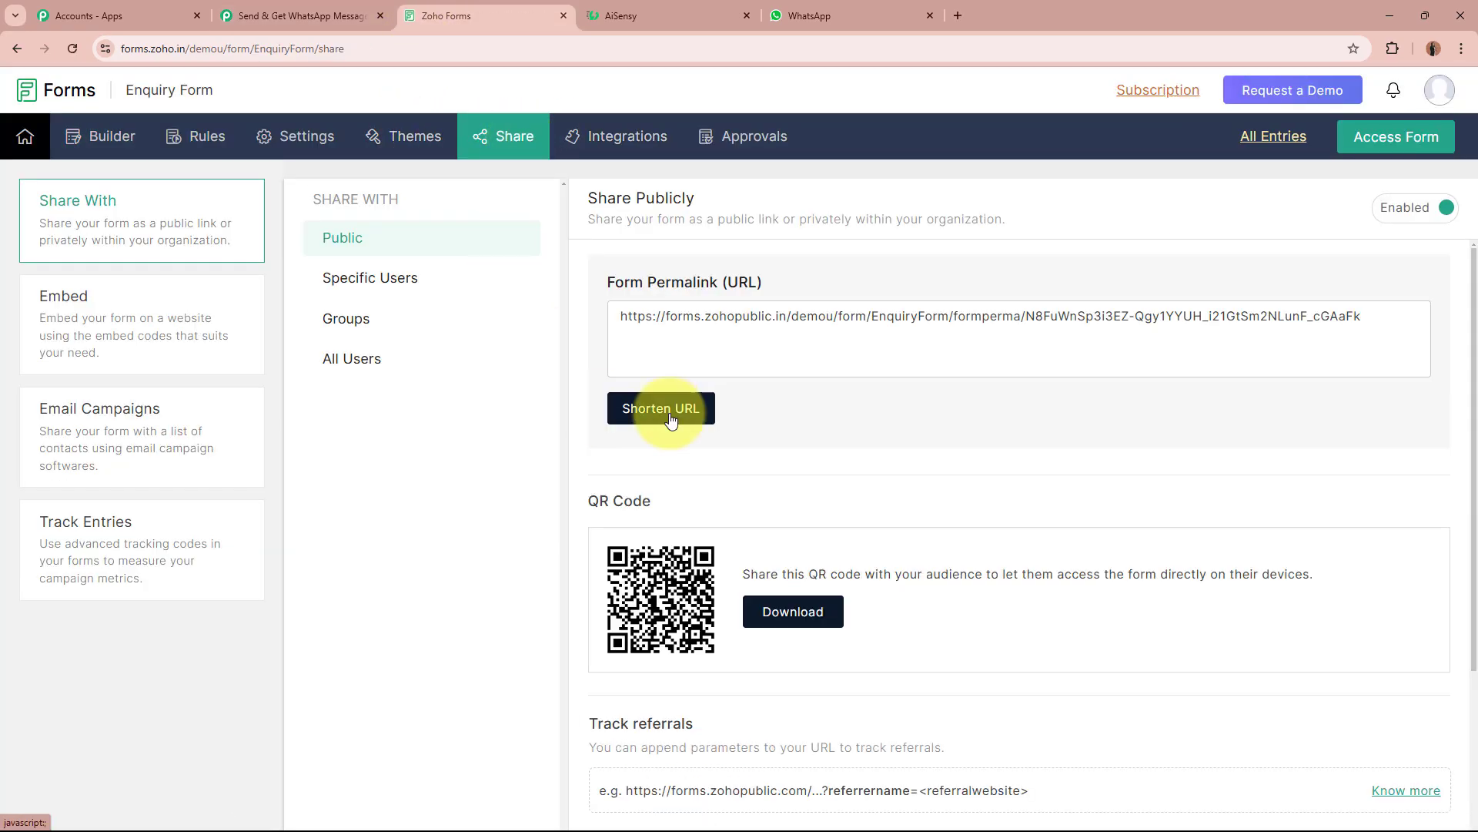
left_click(747, 320)
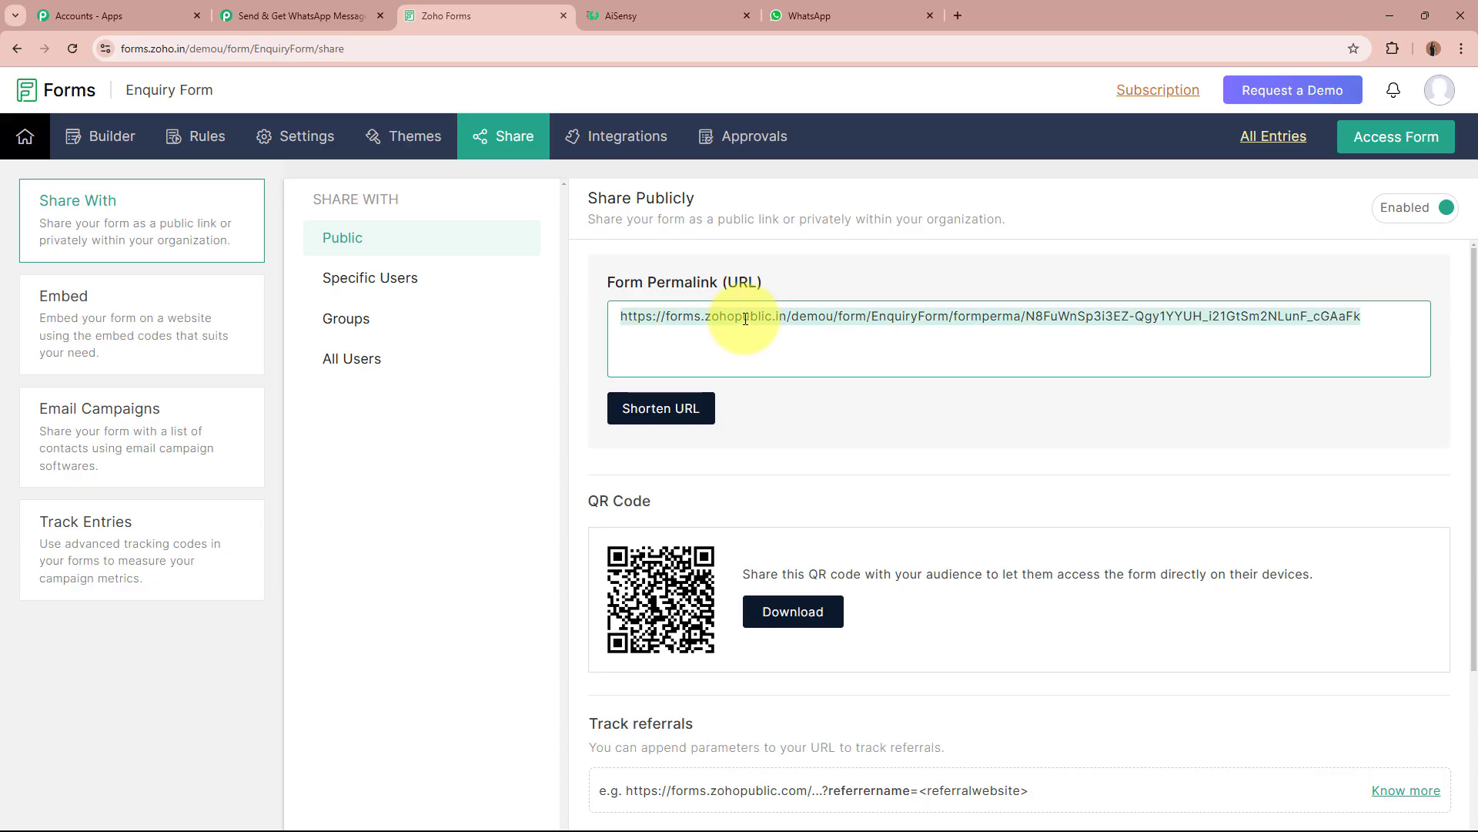
left_click(958, 15)
Load the public Enquiry Form from the pasted permalink.
key("ctrl+v")
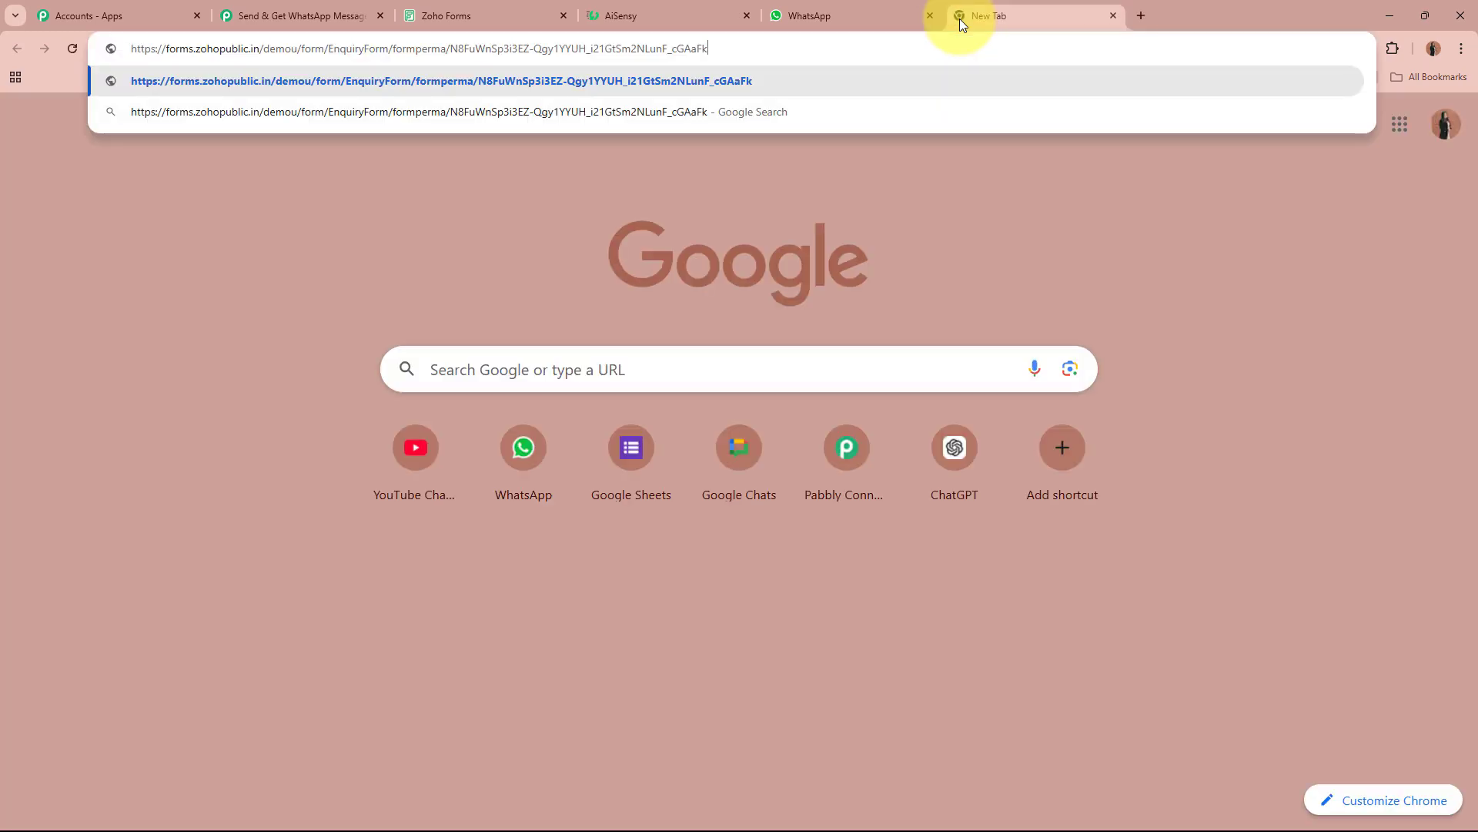
key("Return")
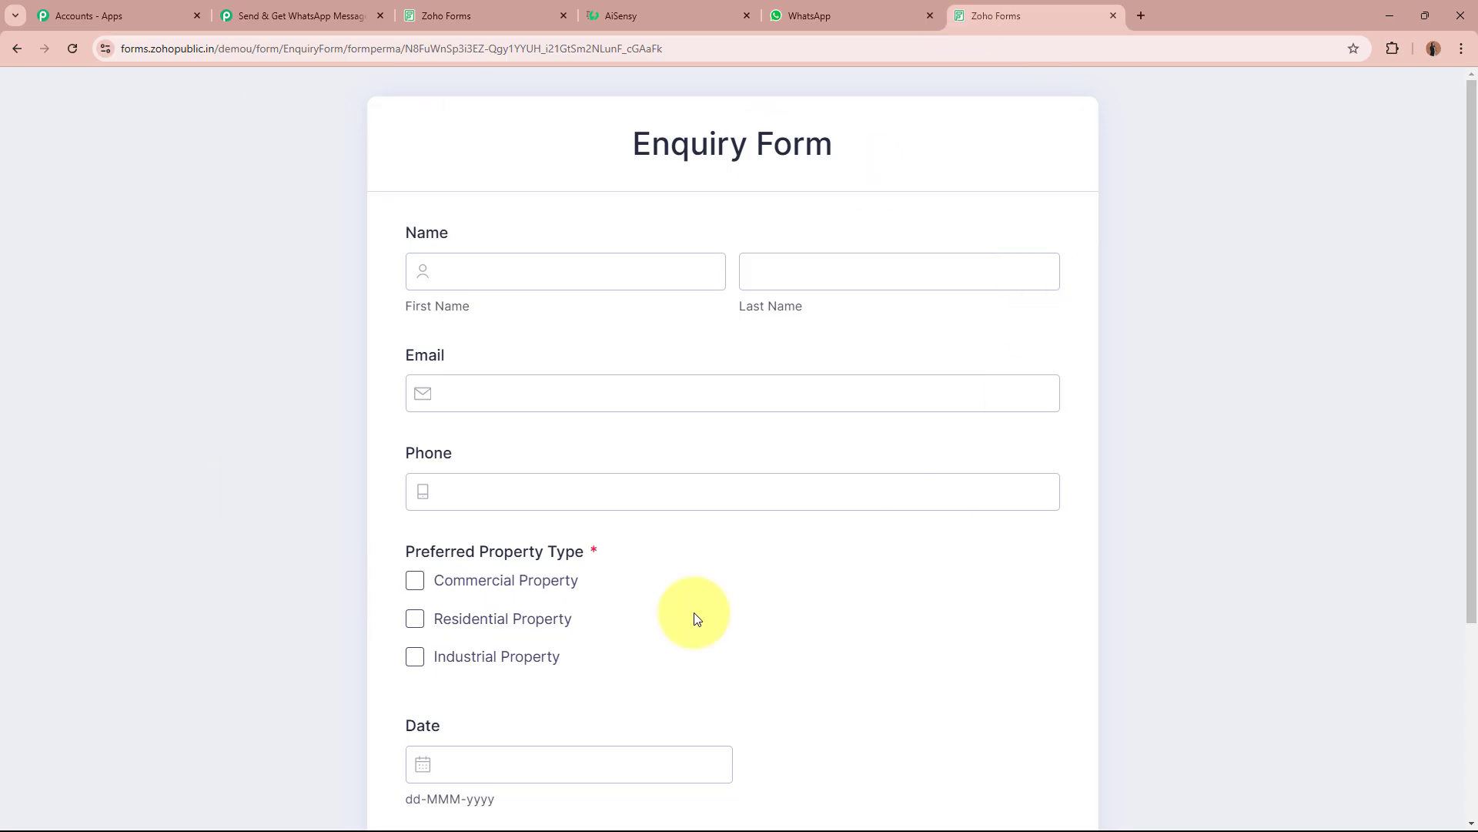
scroll(230, 327, "down", 3)
scroll(229, 327, "up", 3)
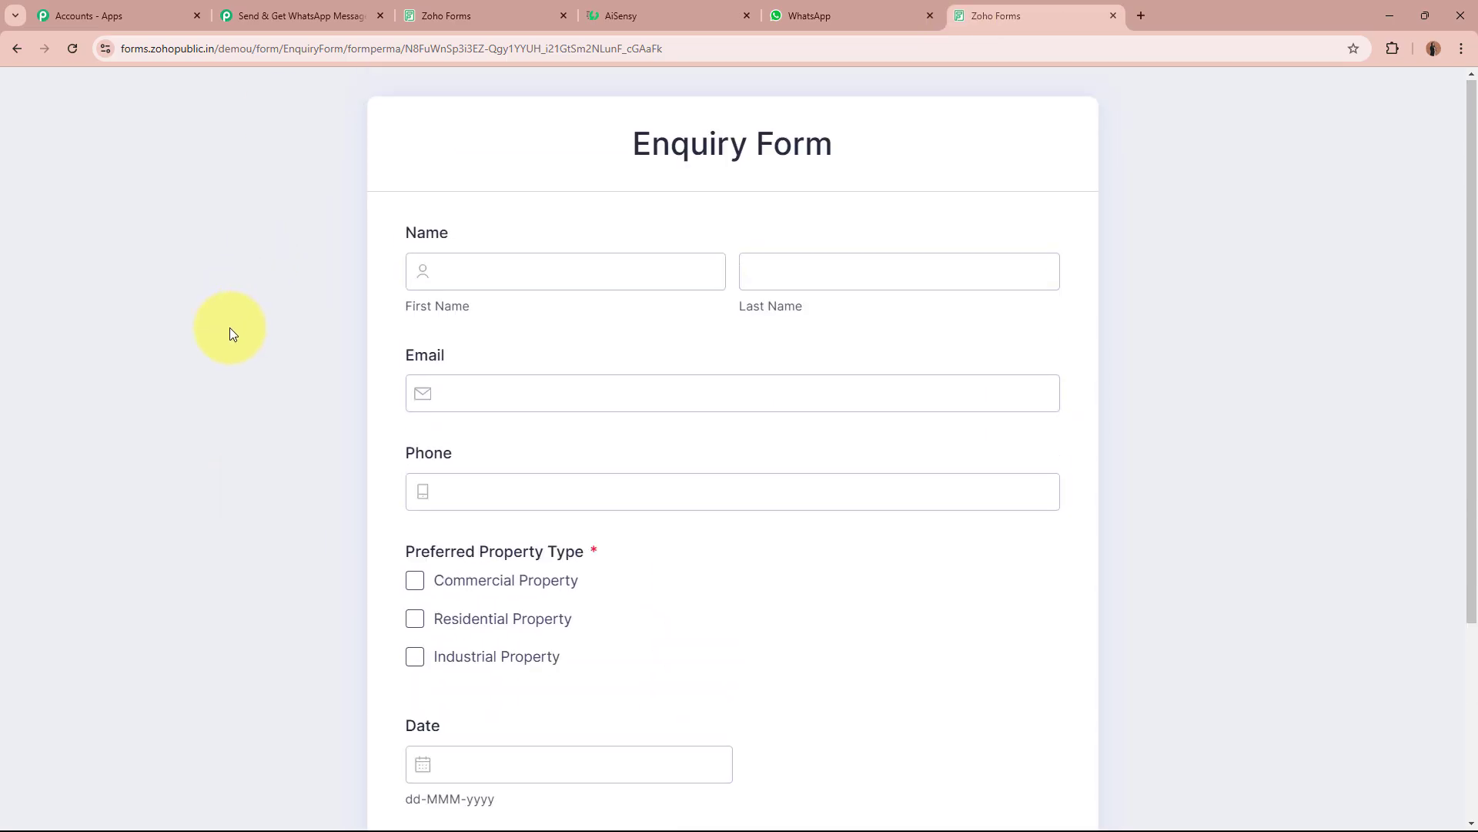
Fill in the test lead's first name, last name, e-mail address and phone number.
left_click(666, 274)
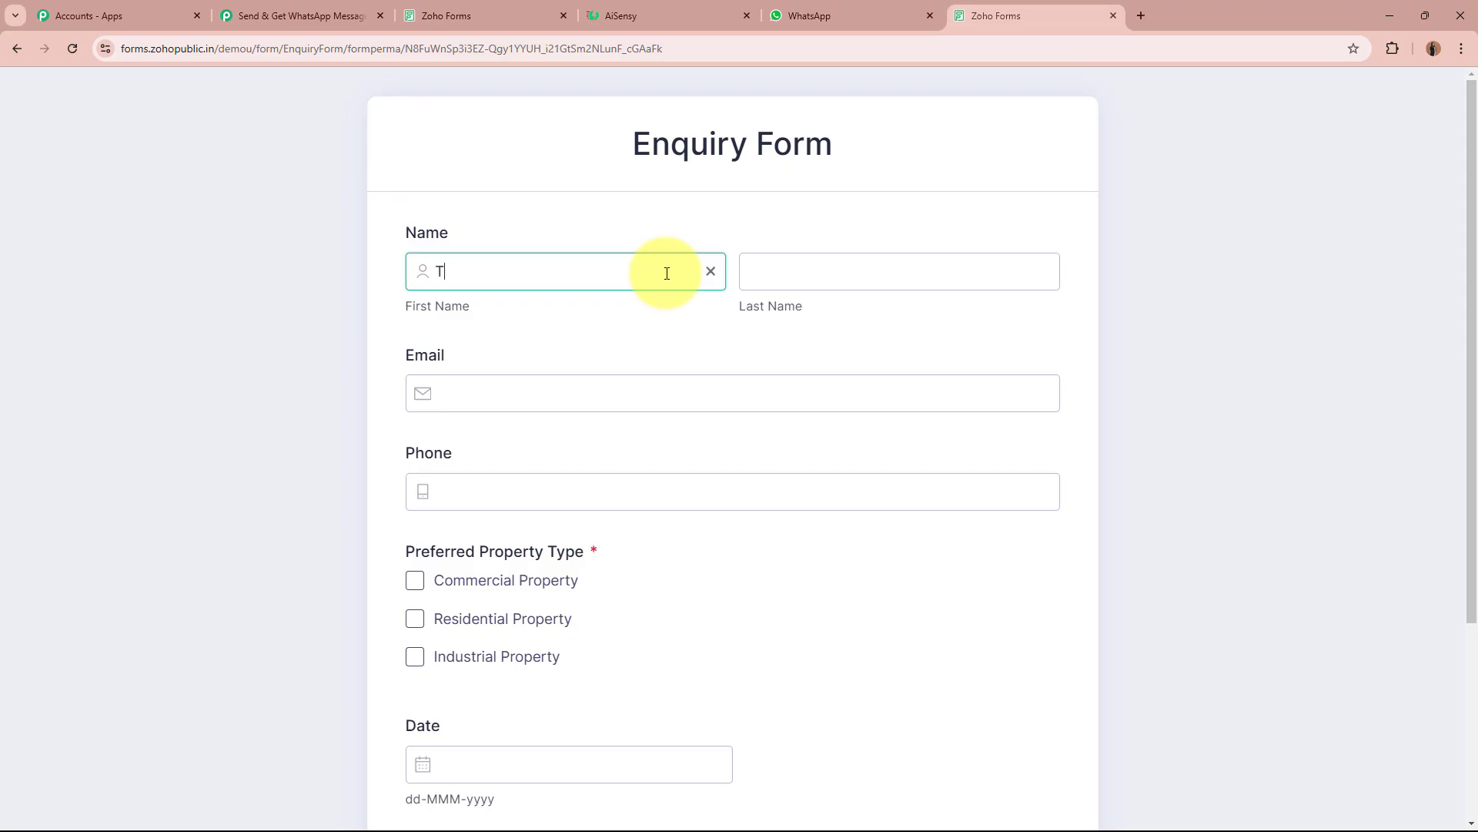
left_click(912, 274)
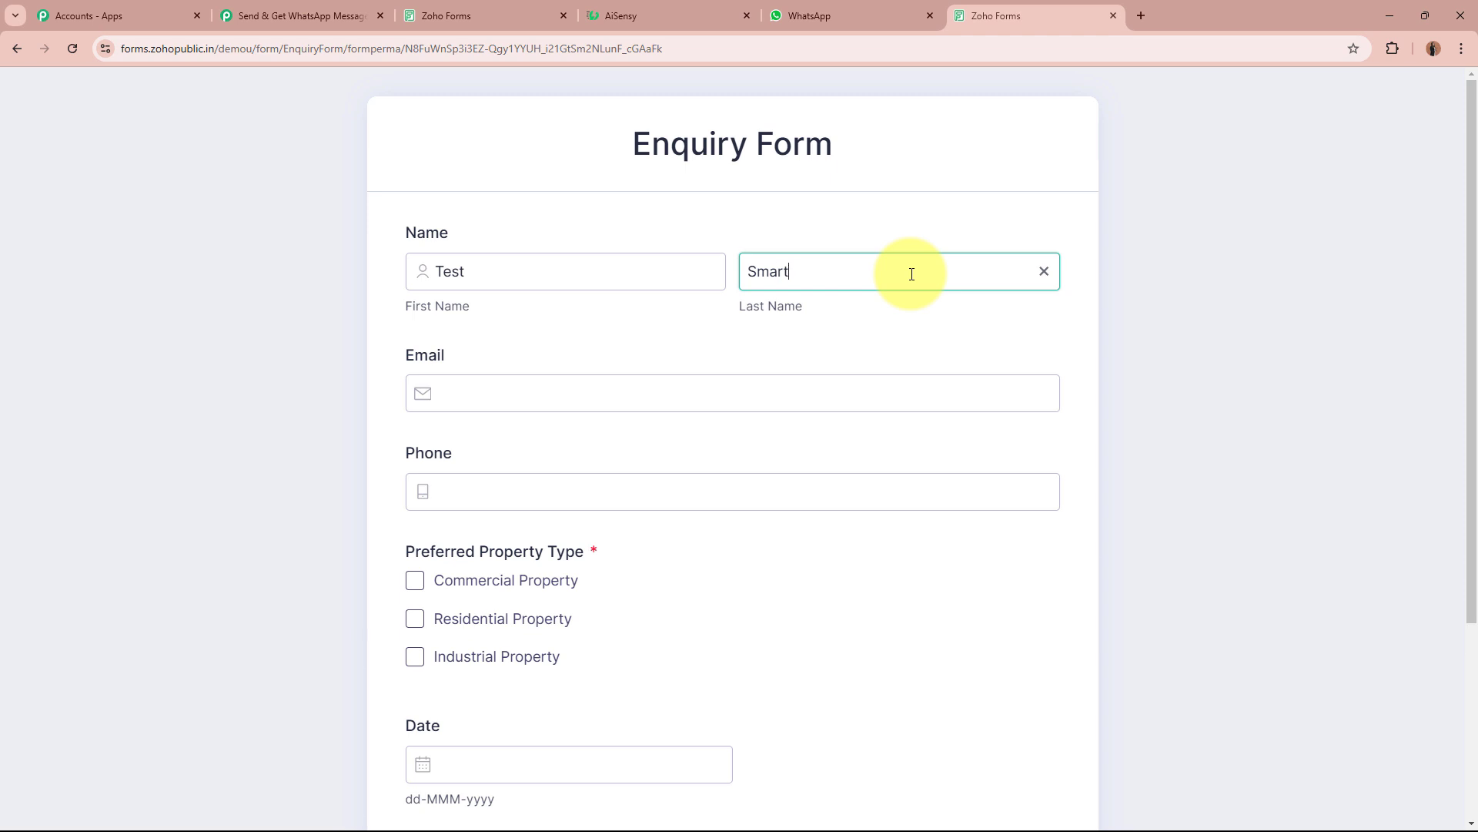
left_click(831, 391)
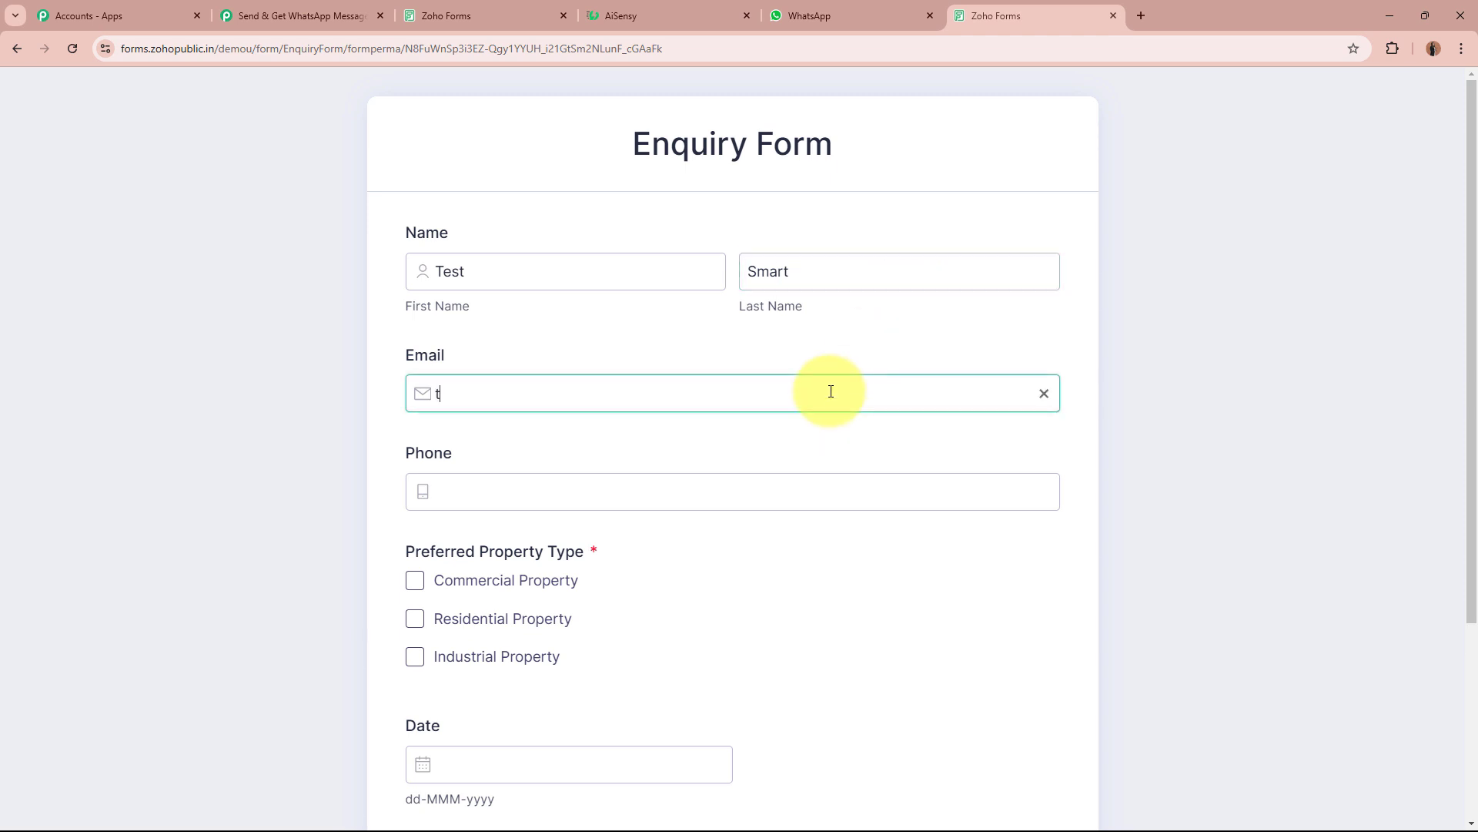
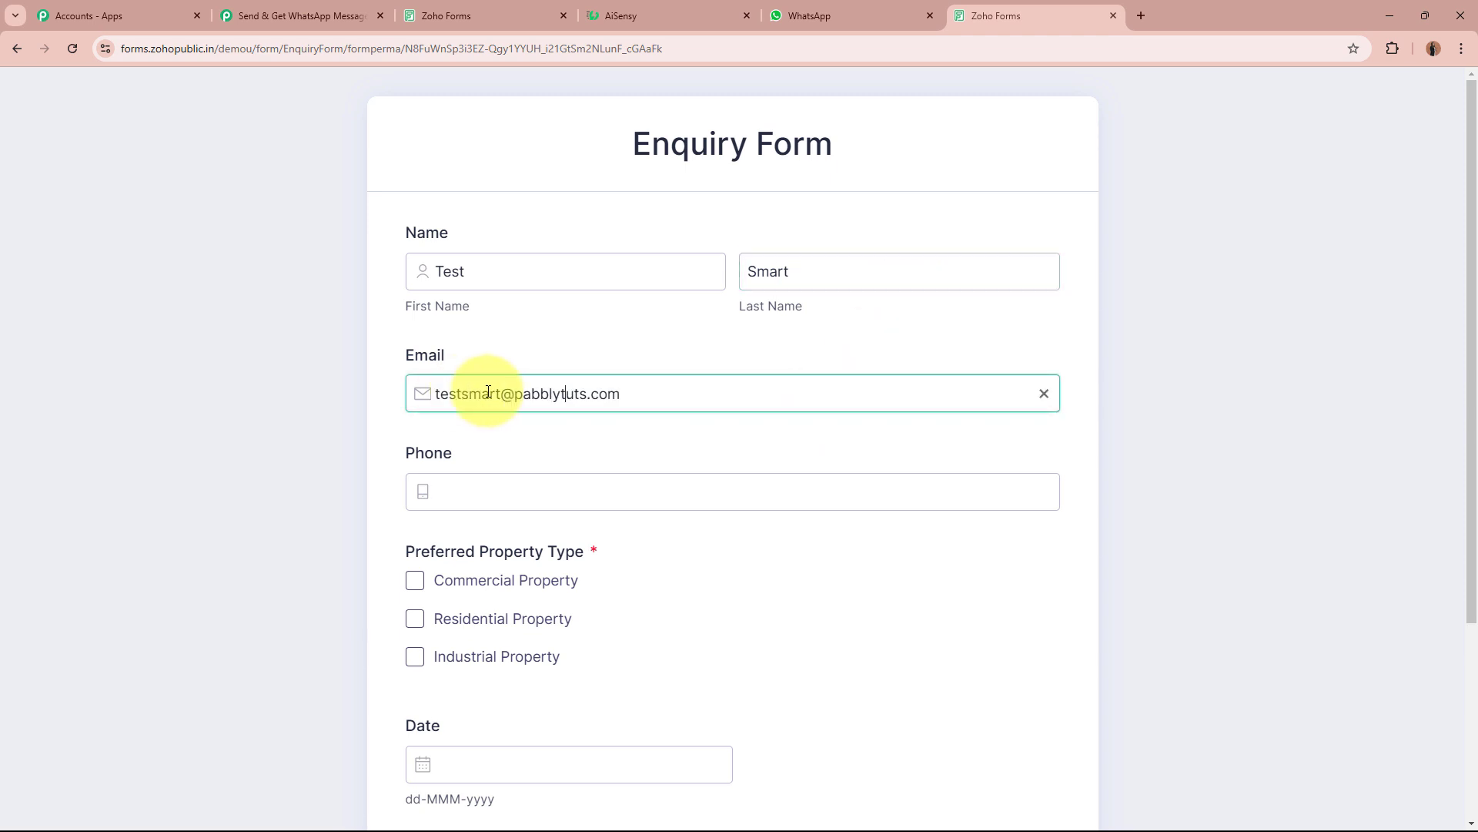
left_click(573, 499)
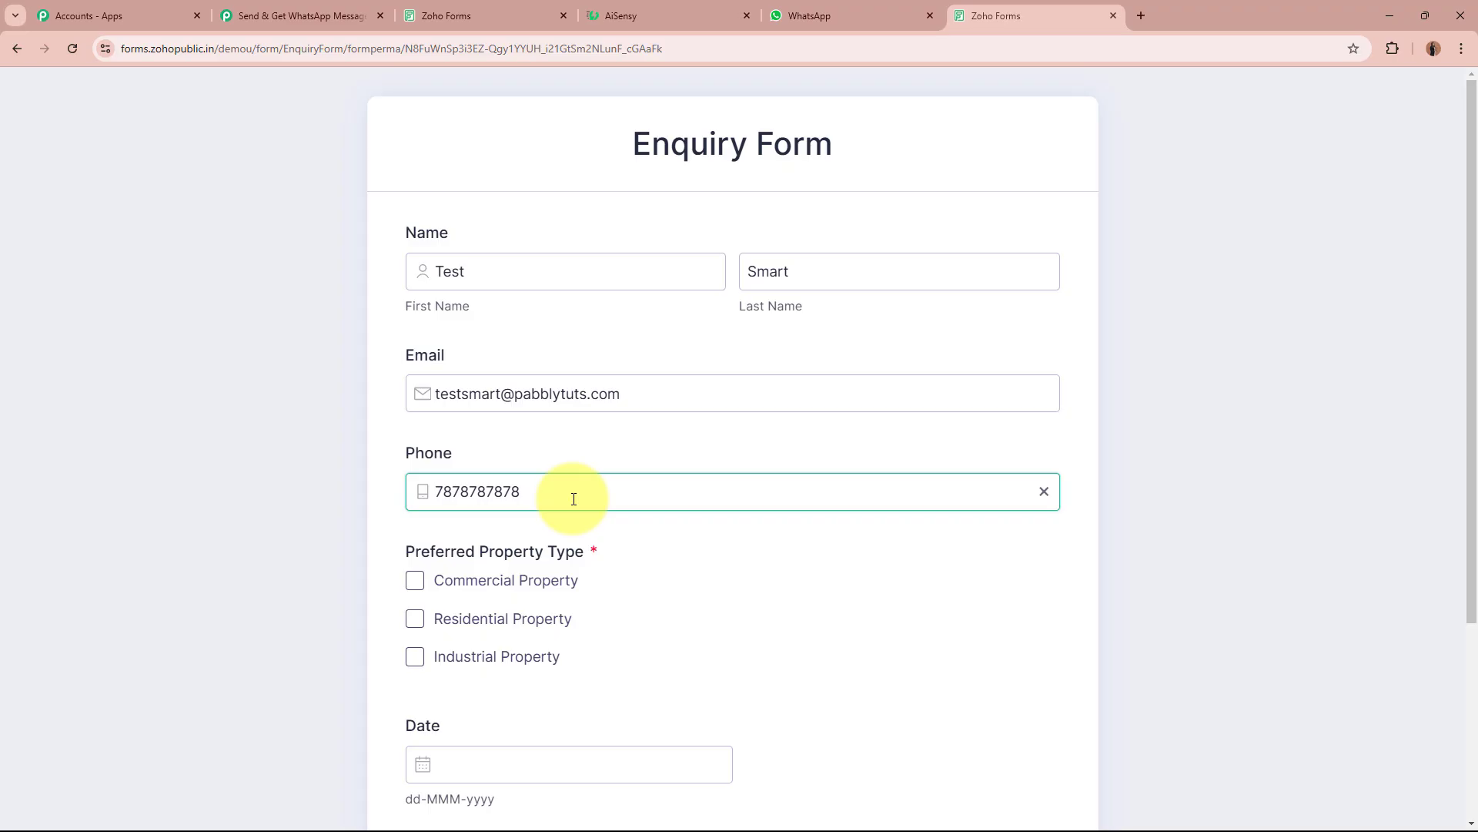
scroll(574, 499, "down", 2)
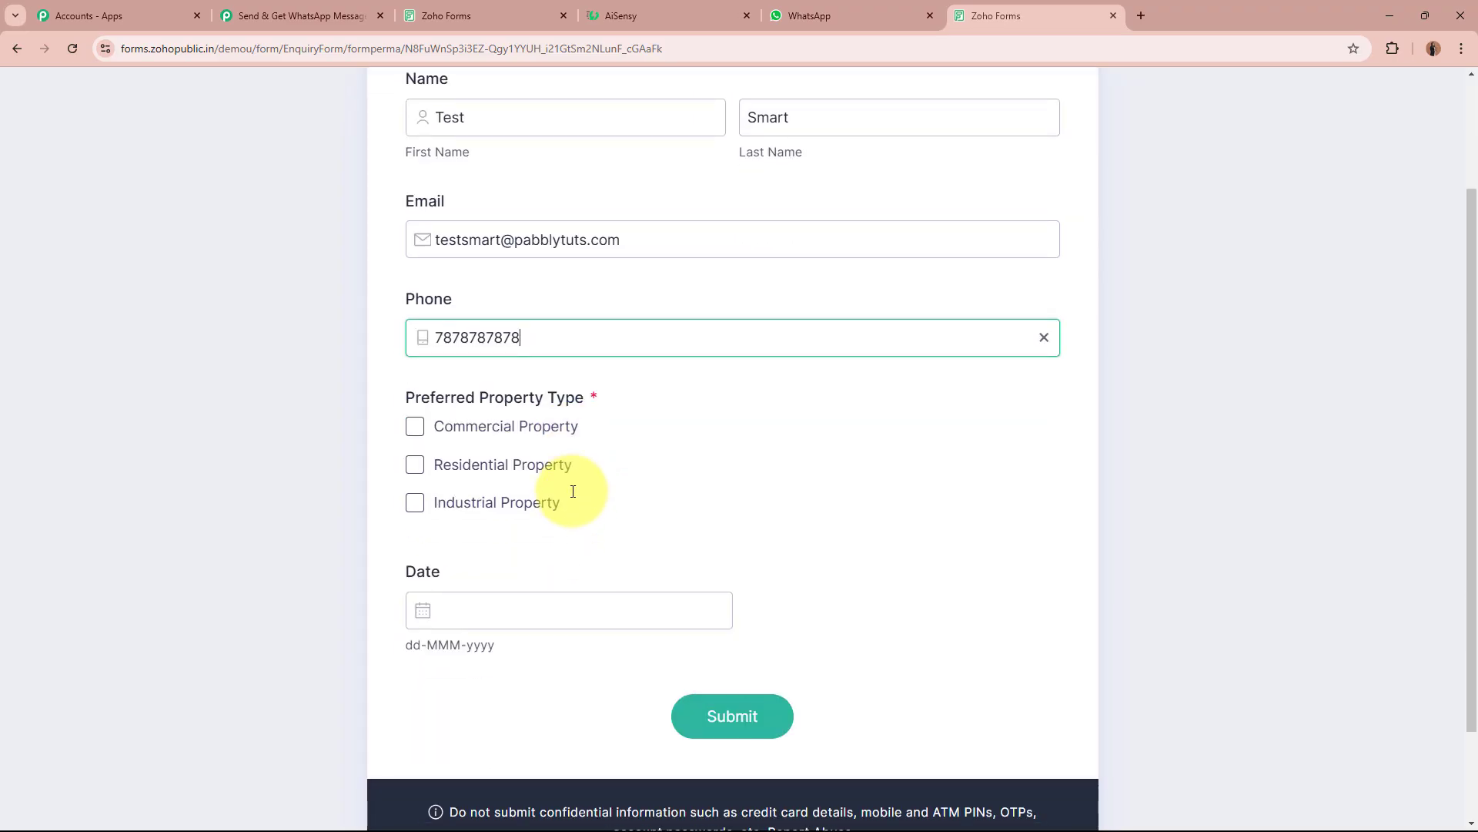
Choose Commercial Property, set the date to 21 December 2024, and submit the enquiry.
left_click(415, 427)
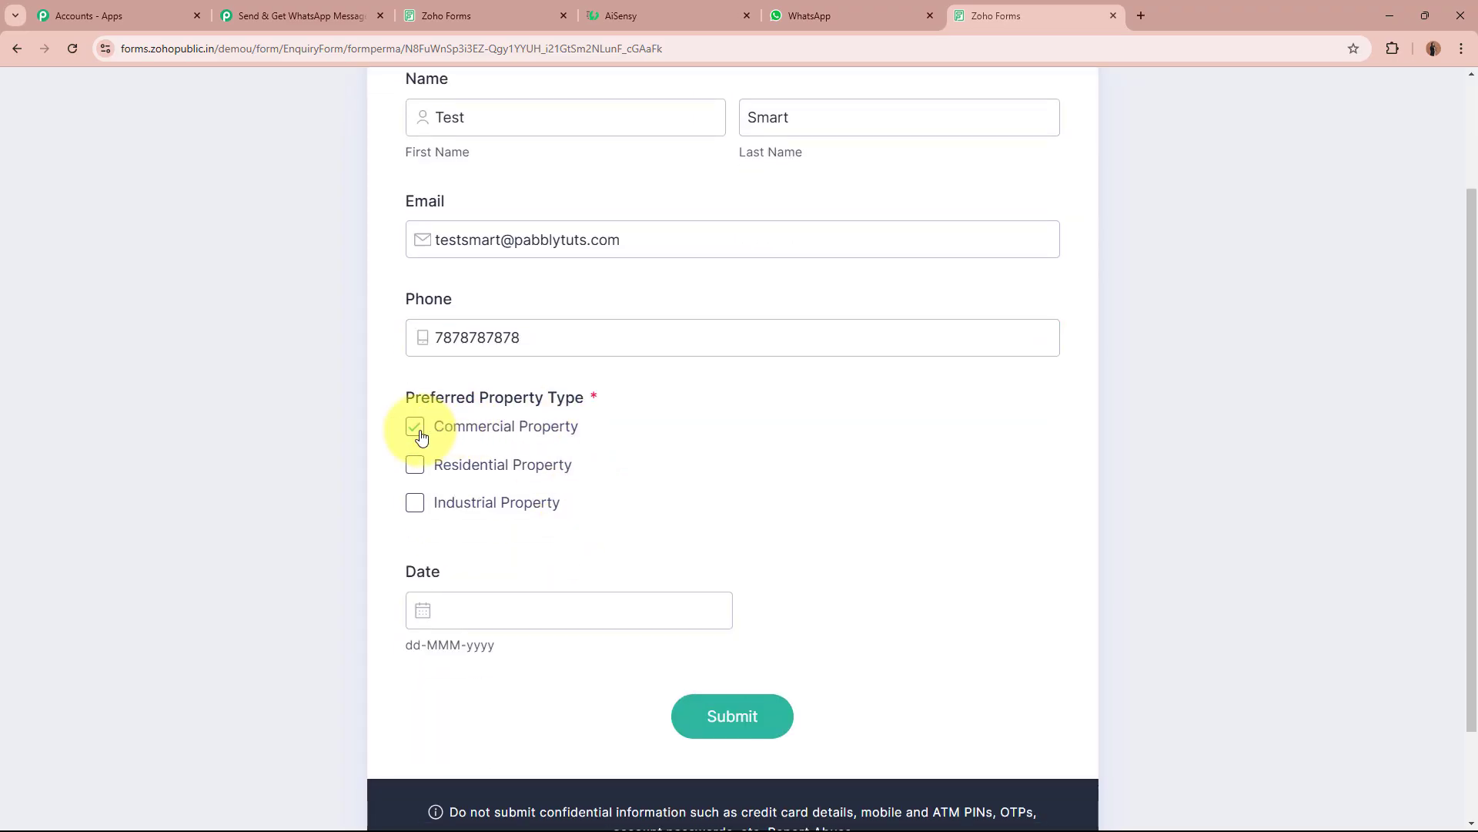
left_click(424, 608)
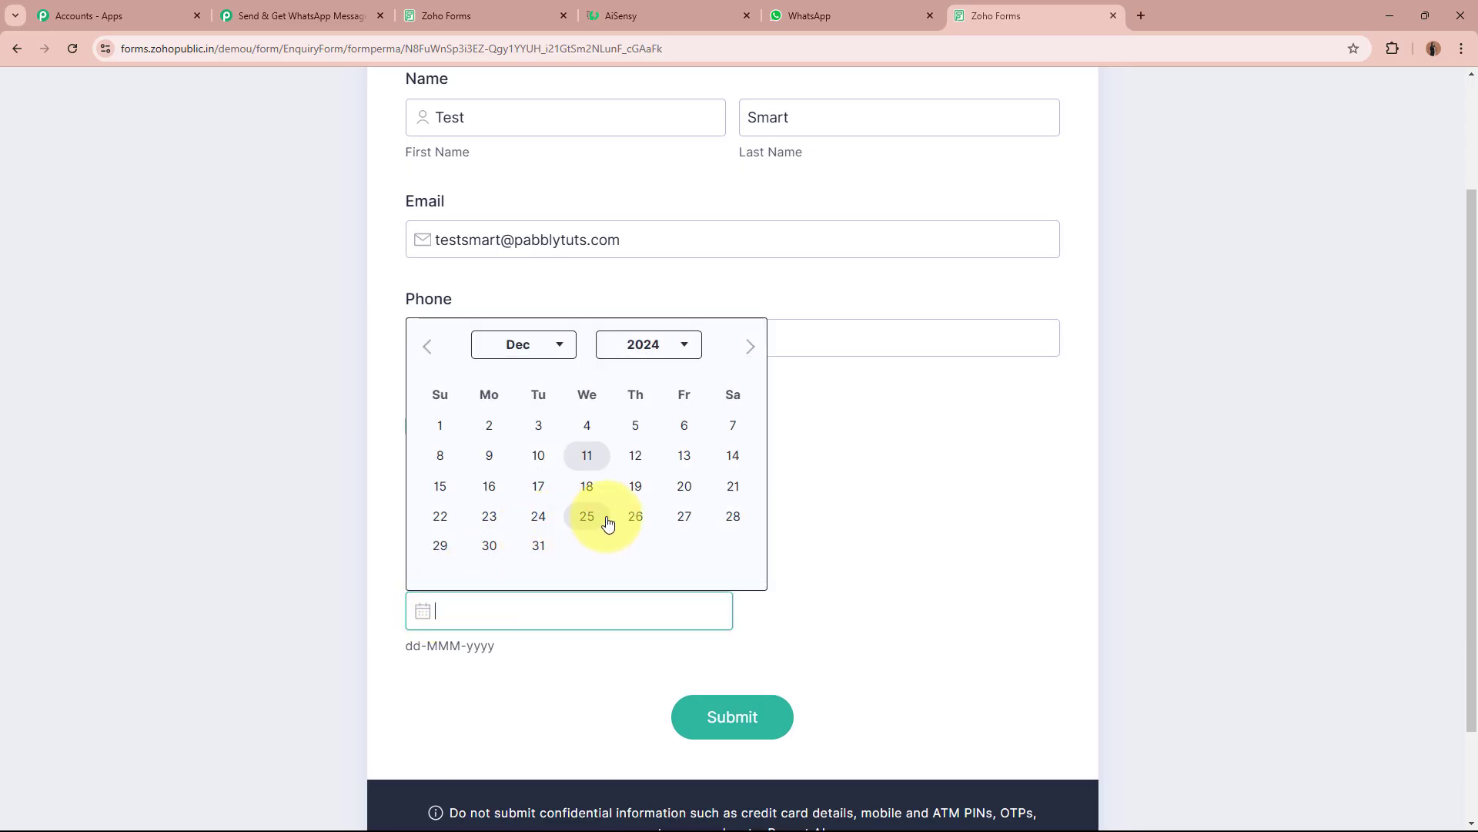
left_click(732, 492)
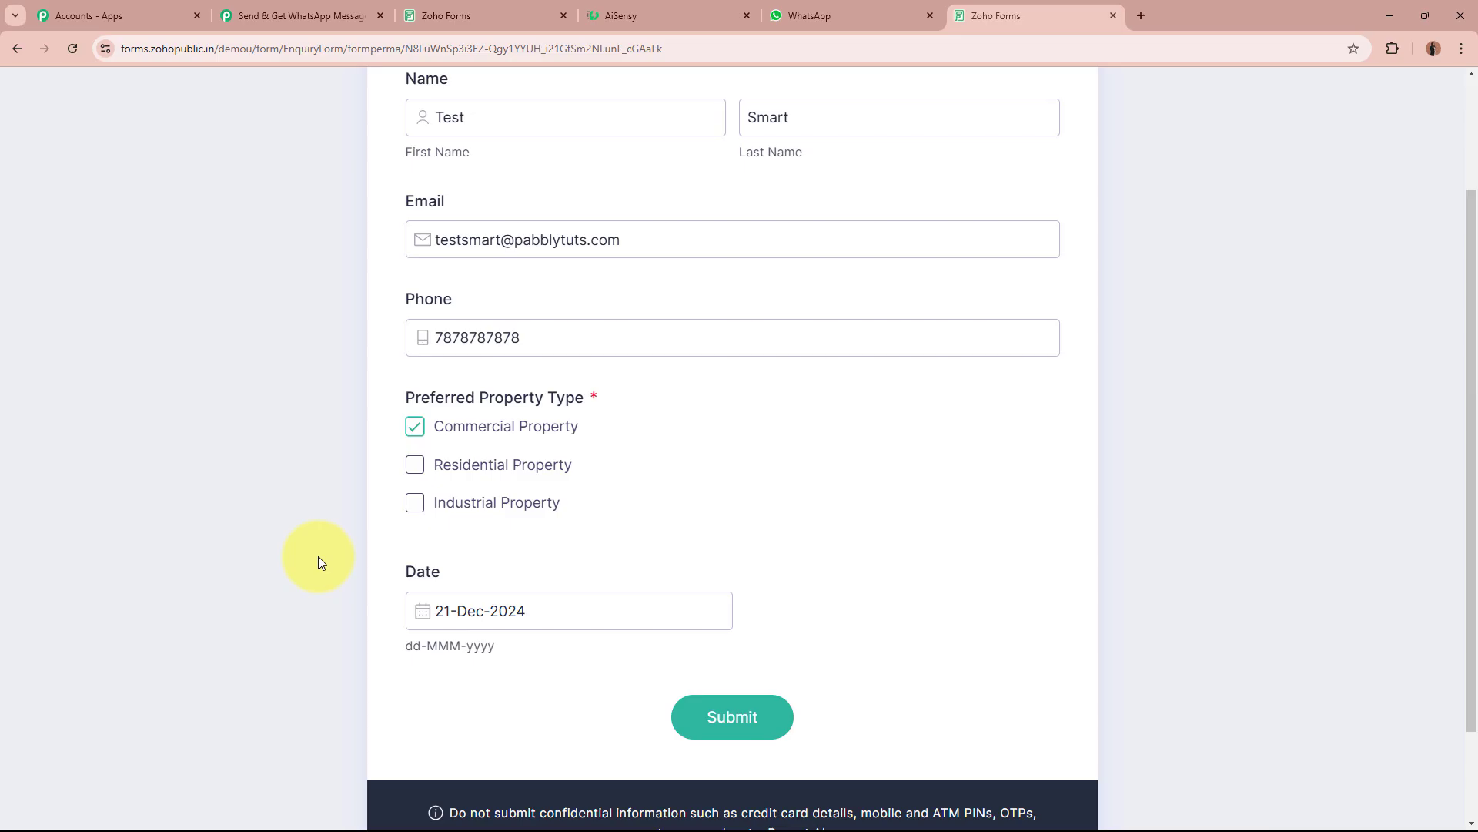
scroll(317, 556, "up", 2)
scroll(519, 584, "down", 4)
left_click(696, 597)
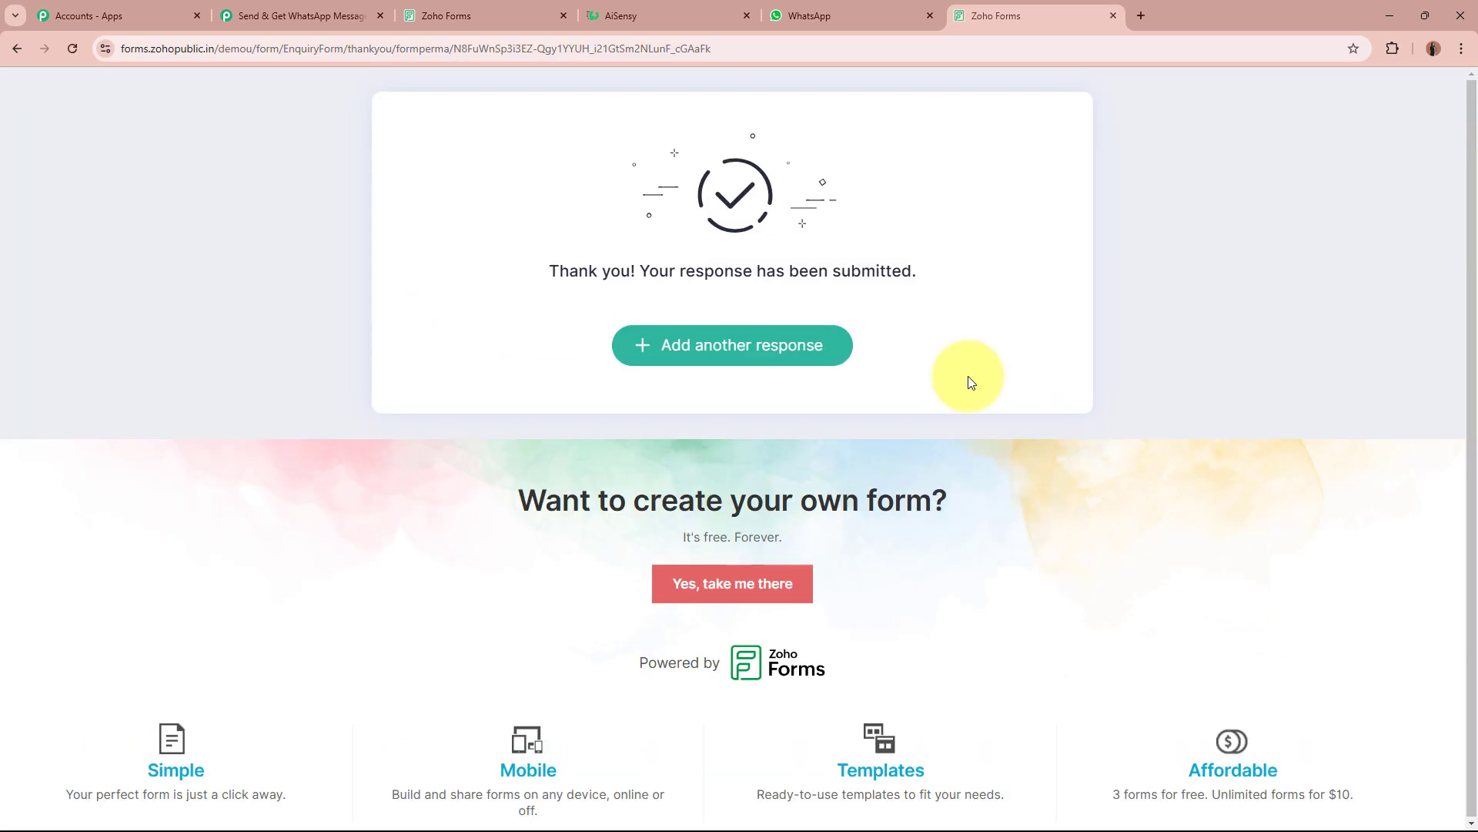
left_click_drag(545, 266, 958, 284)
left_click(959, 283)
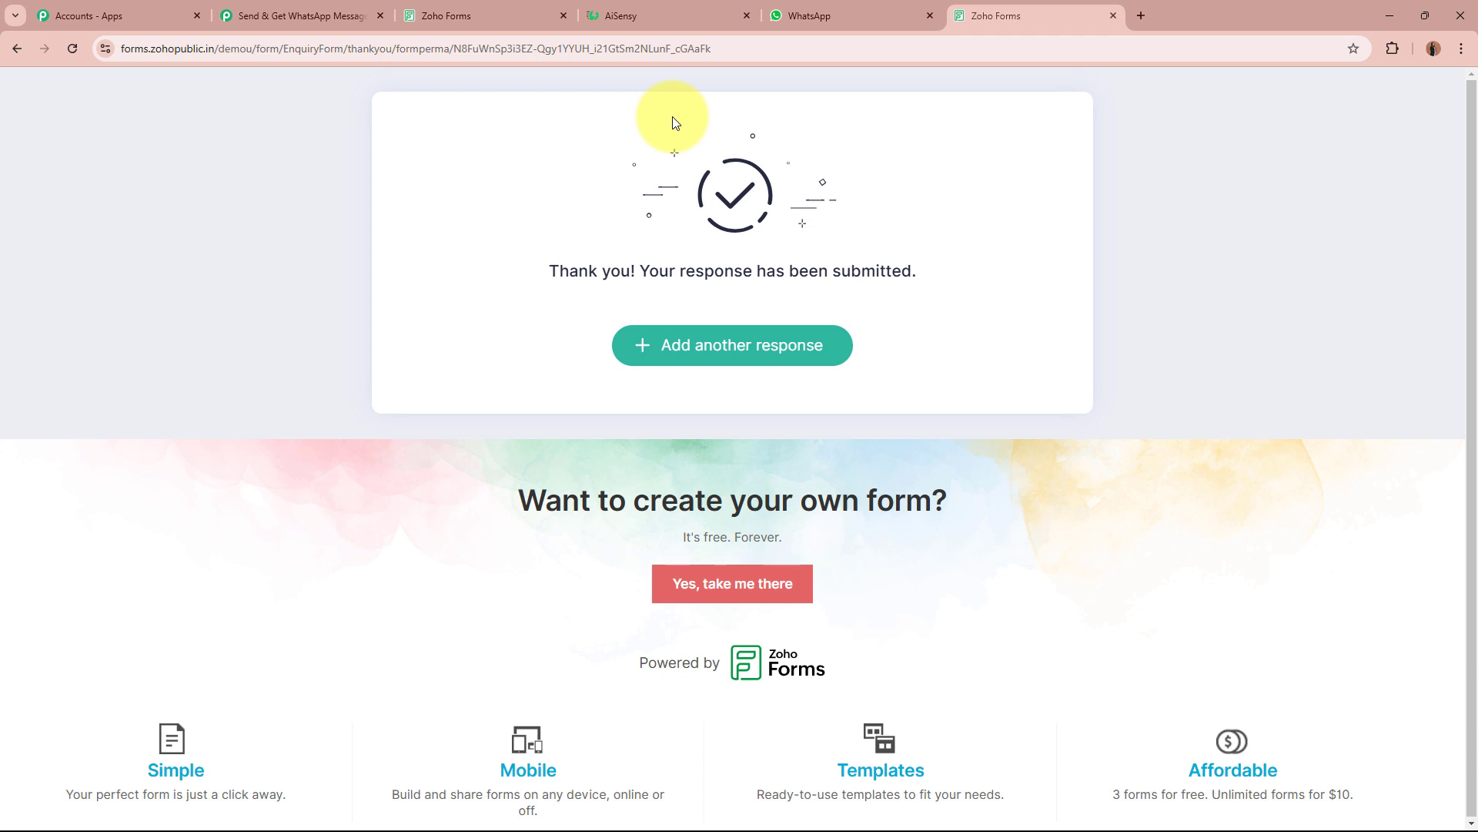
left_click(308, 16)
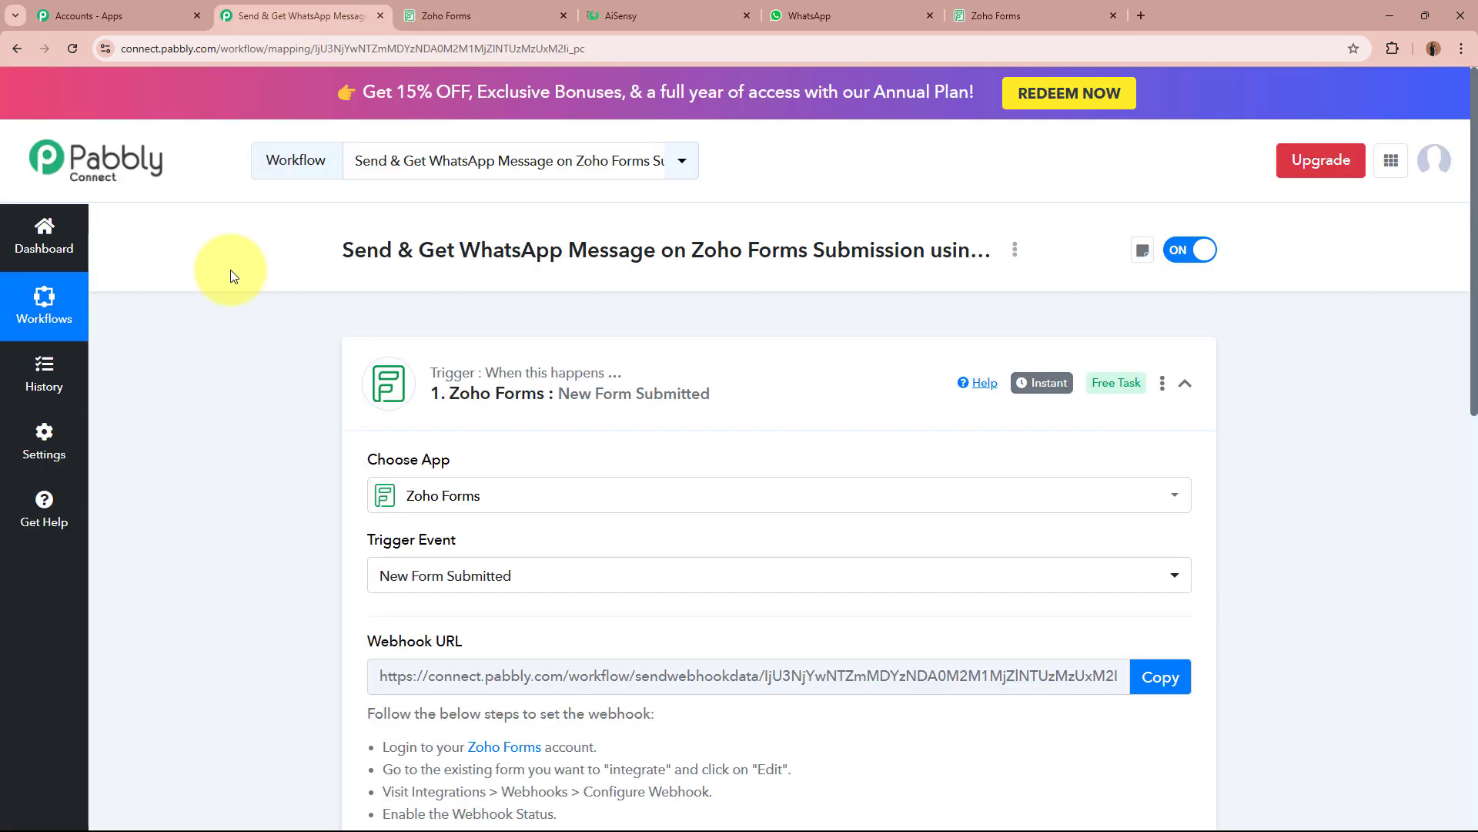
scroll(215, 322, "down", 10)
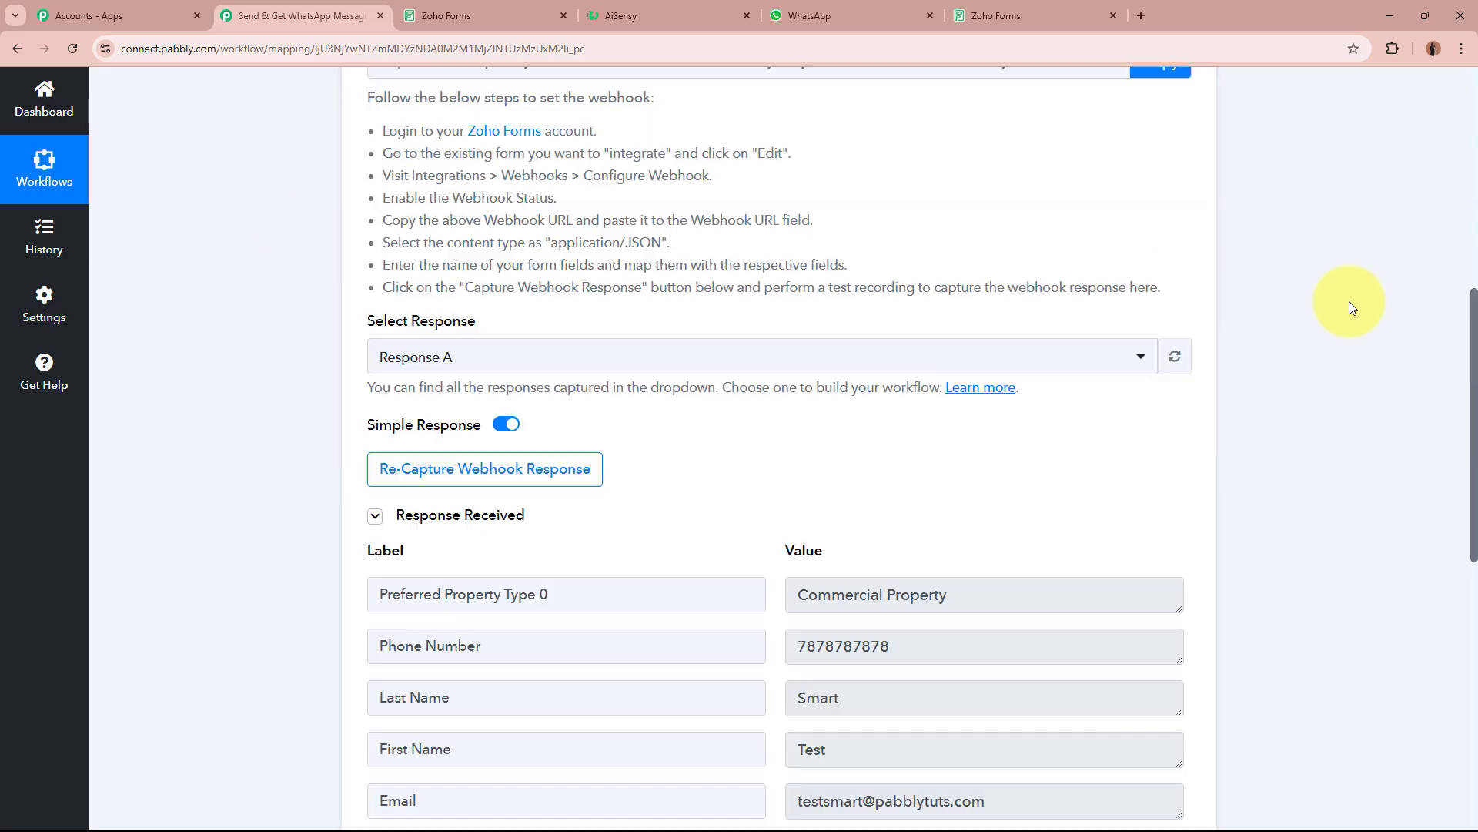
scroll(234, 433, "down", 4)
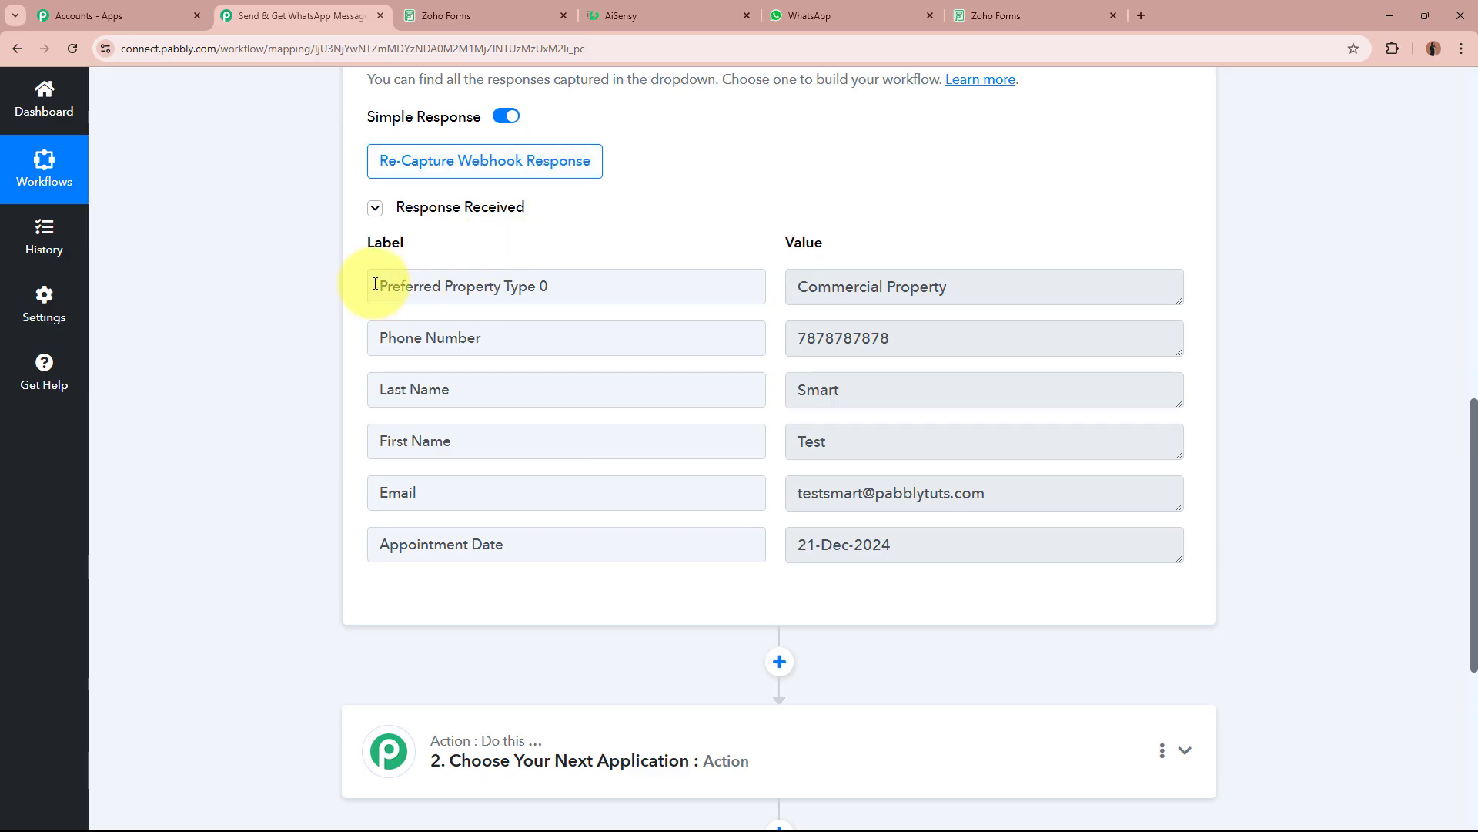
left_click_drag(375, 284, 884, 307)
left_click_drag(484, 340, 247, 339)
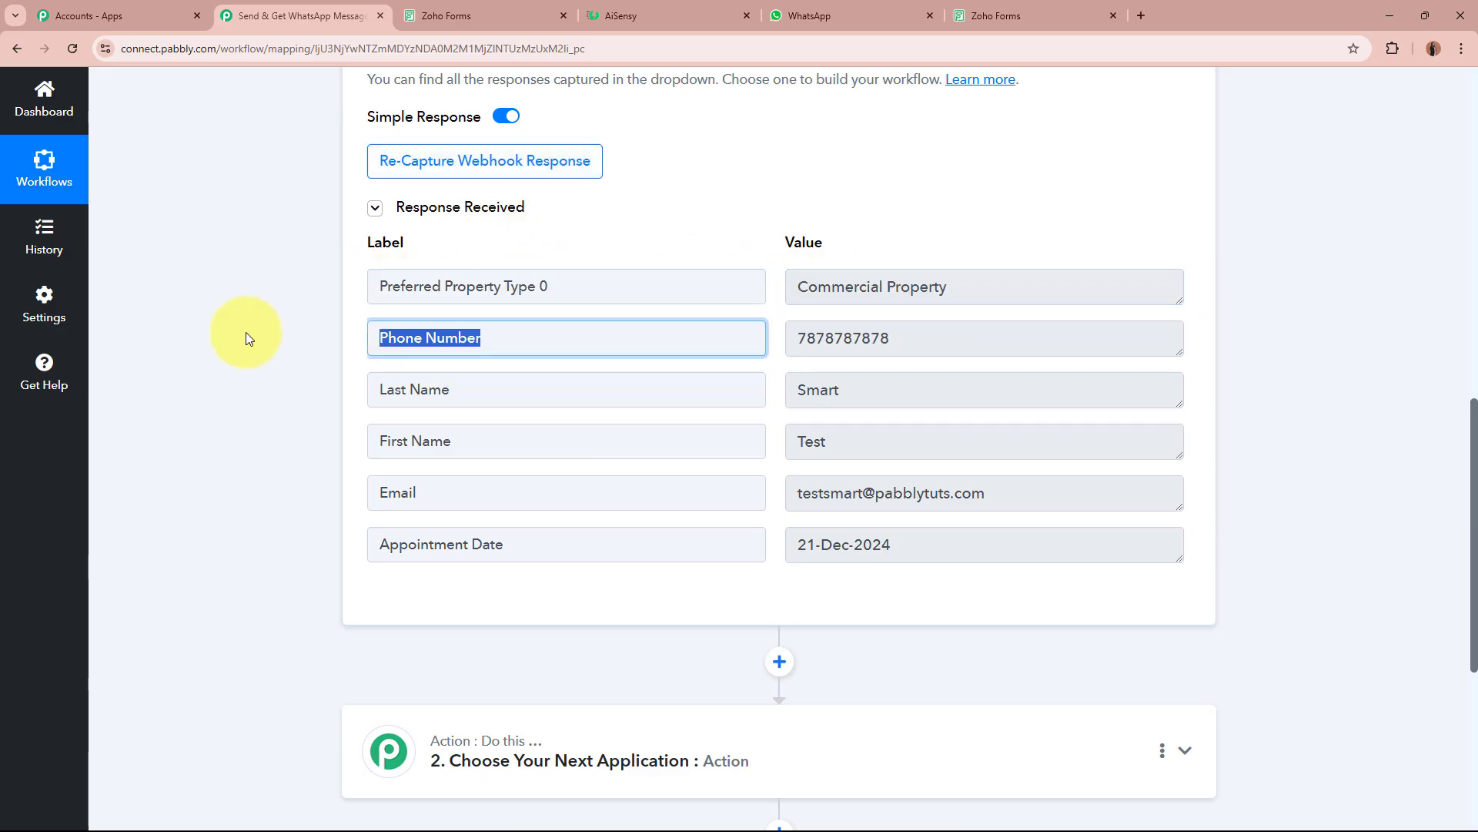
left_click_drag(986, 336, 482, 377)
left_click_drag(482, 443, 380, 436)
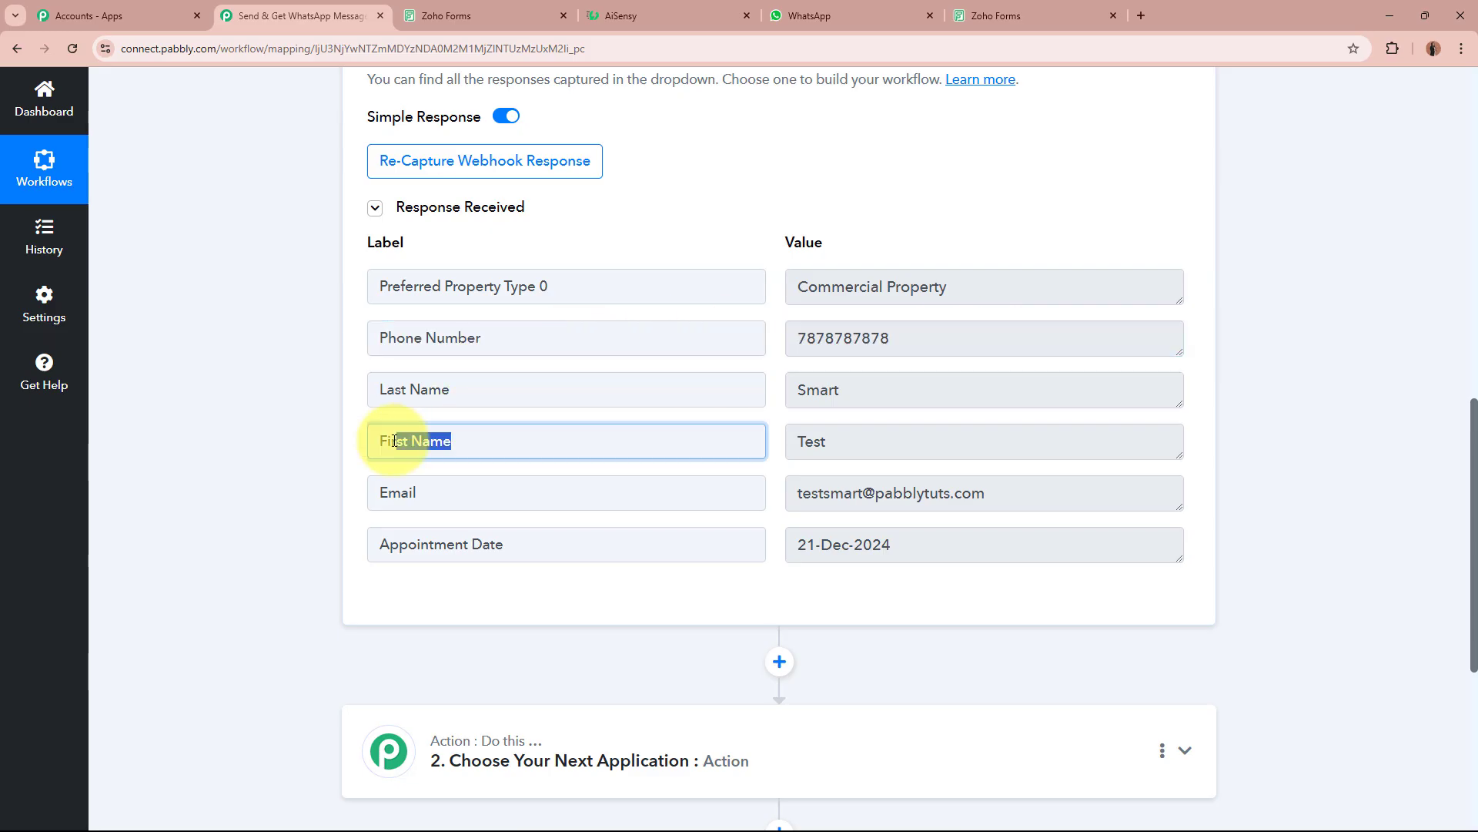
left_click_drag(370, 380, 706, 393)
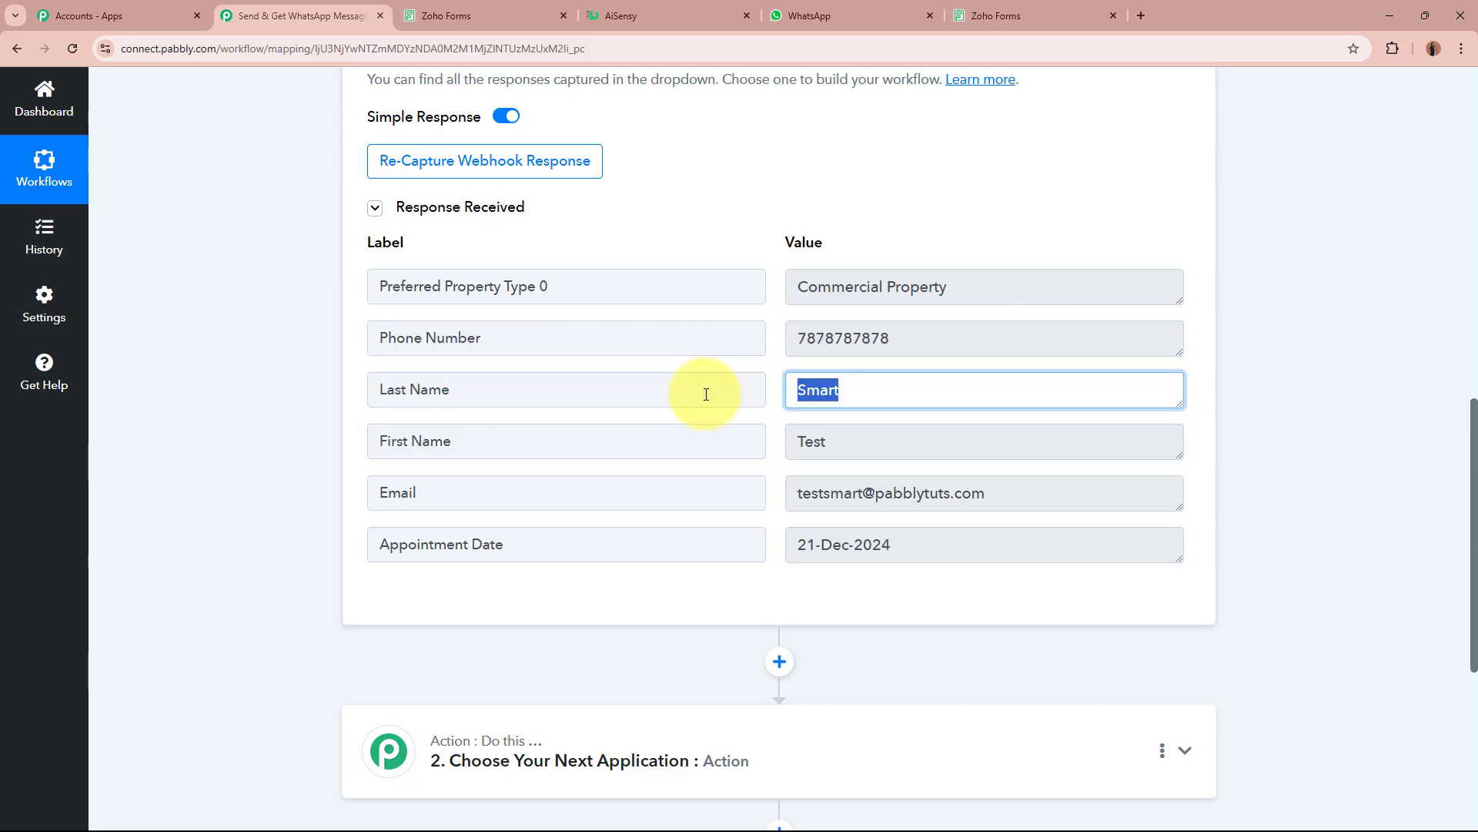
left_click_drag(479, 488, 378, 489)
left_click_drag(993, 488, 959, 487)
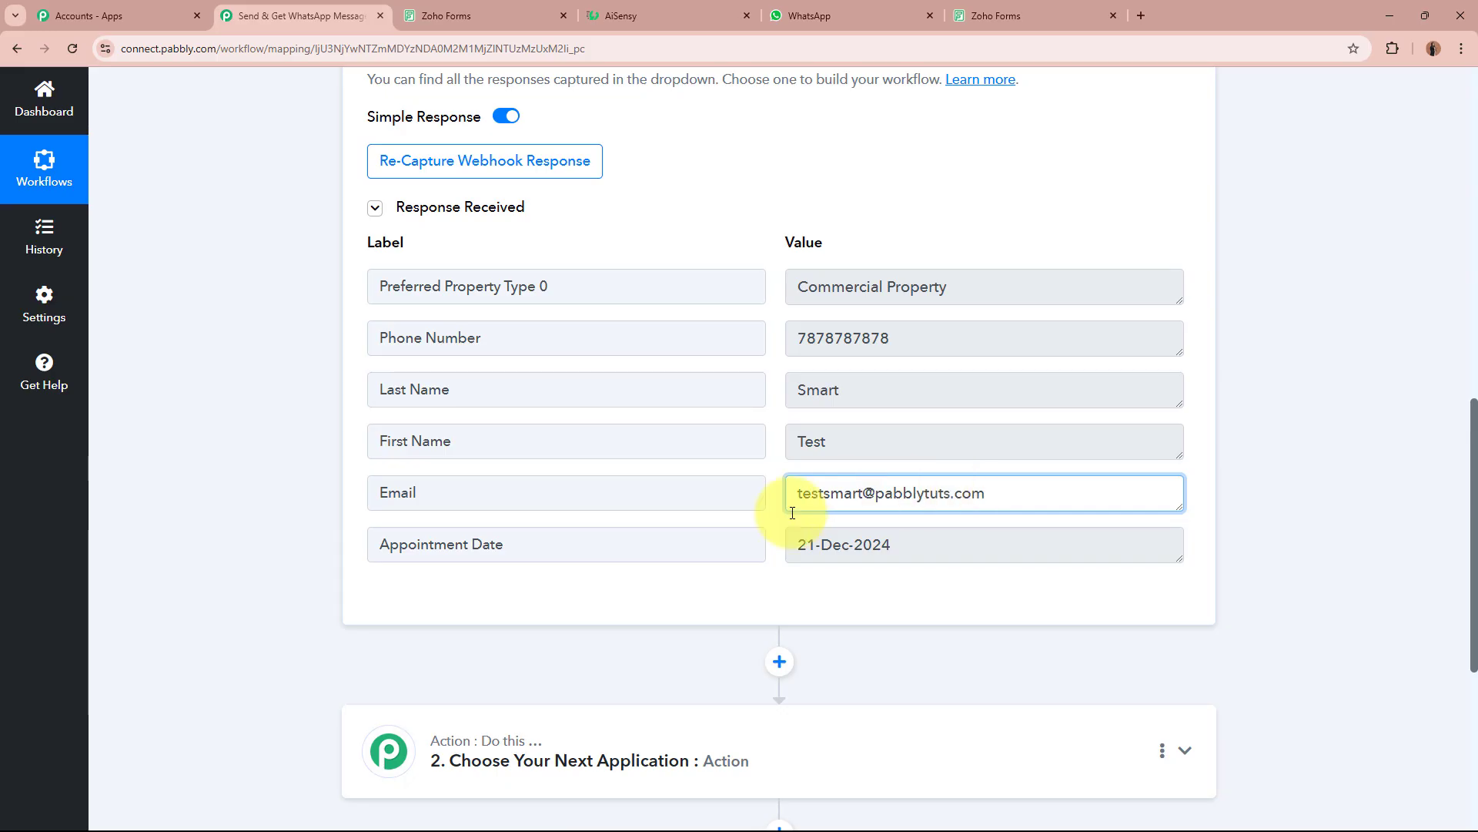
left_click(605, 545)
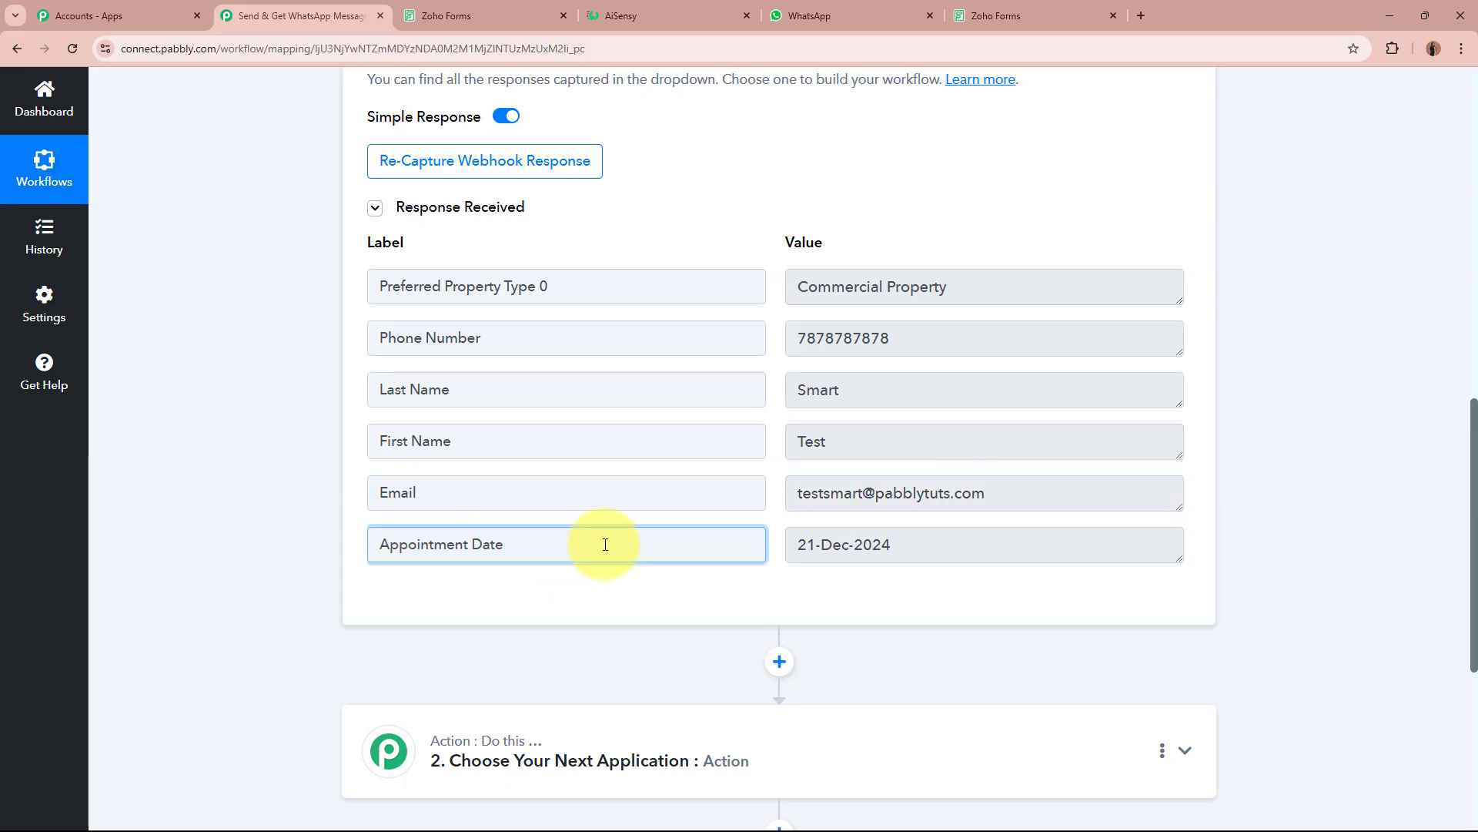
left_click(955, 536)
left_click(1388, 502)
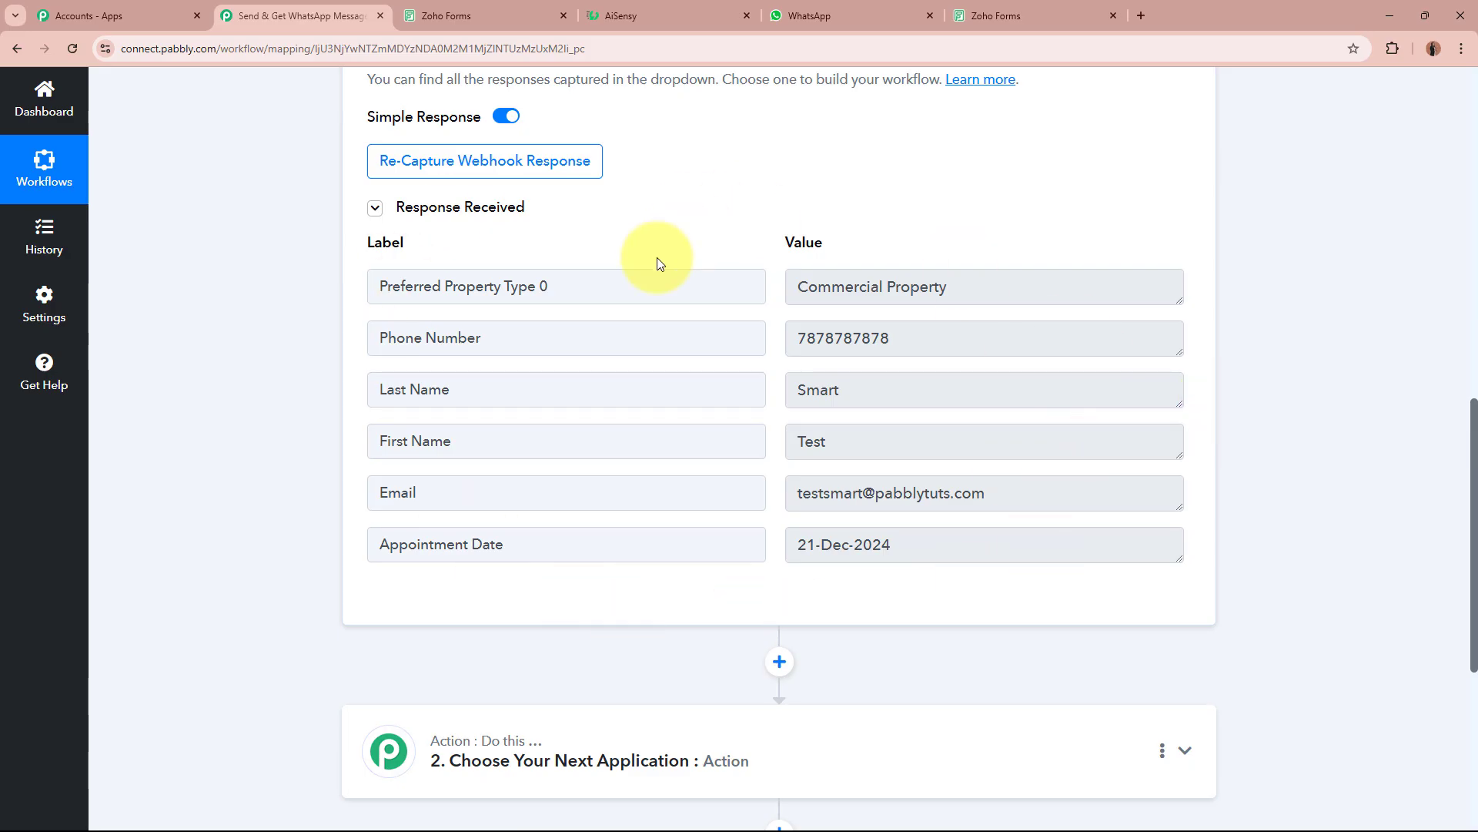
scroll(1155, 389, "up", 15)
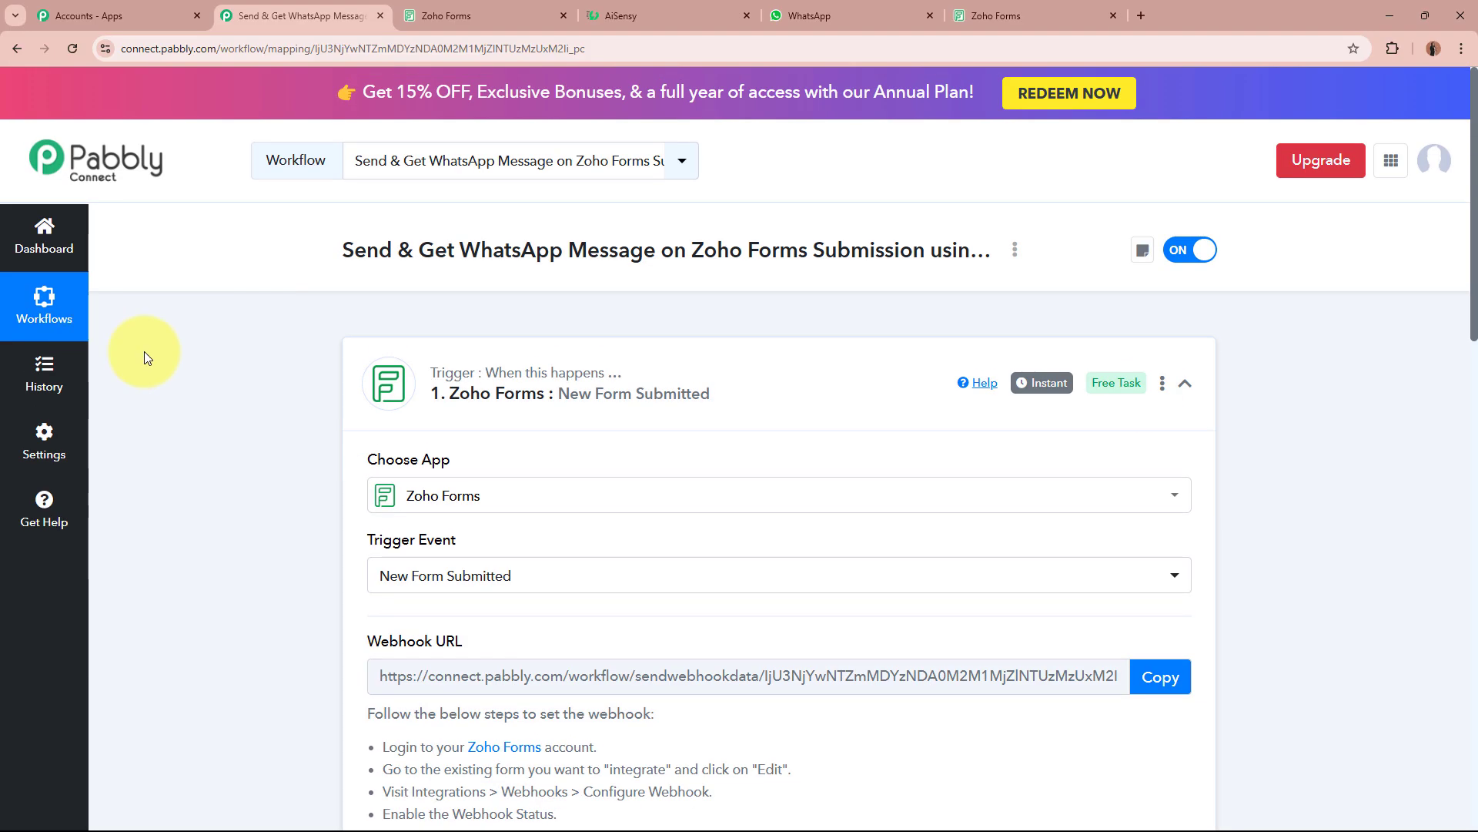
Collapse the Zoho Forms trigger, check the form builder and thank-you page, then return to Pabbly.
left_click(689, 388)
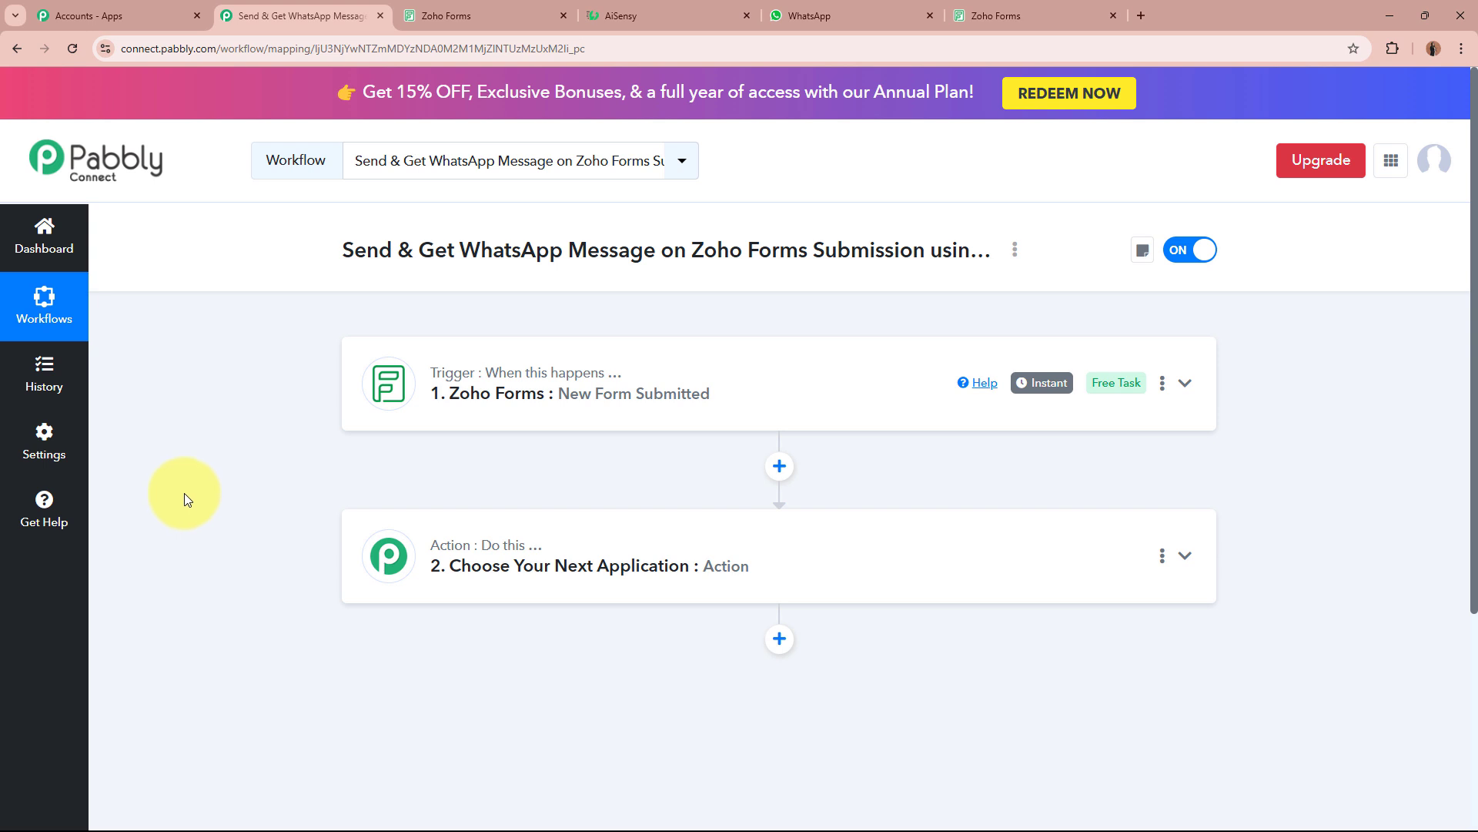
left_click(523, 14)
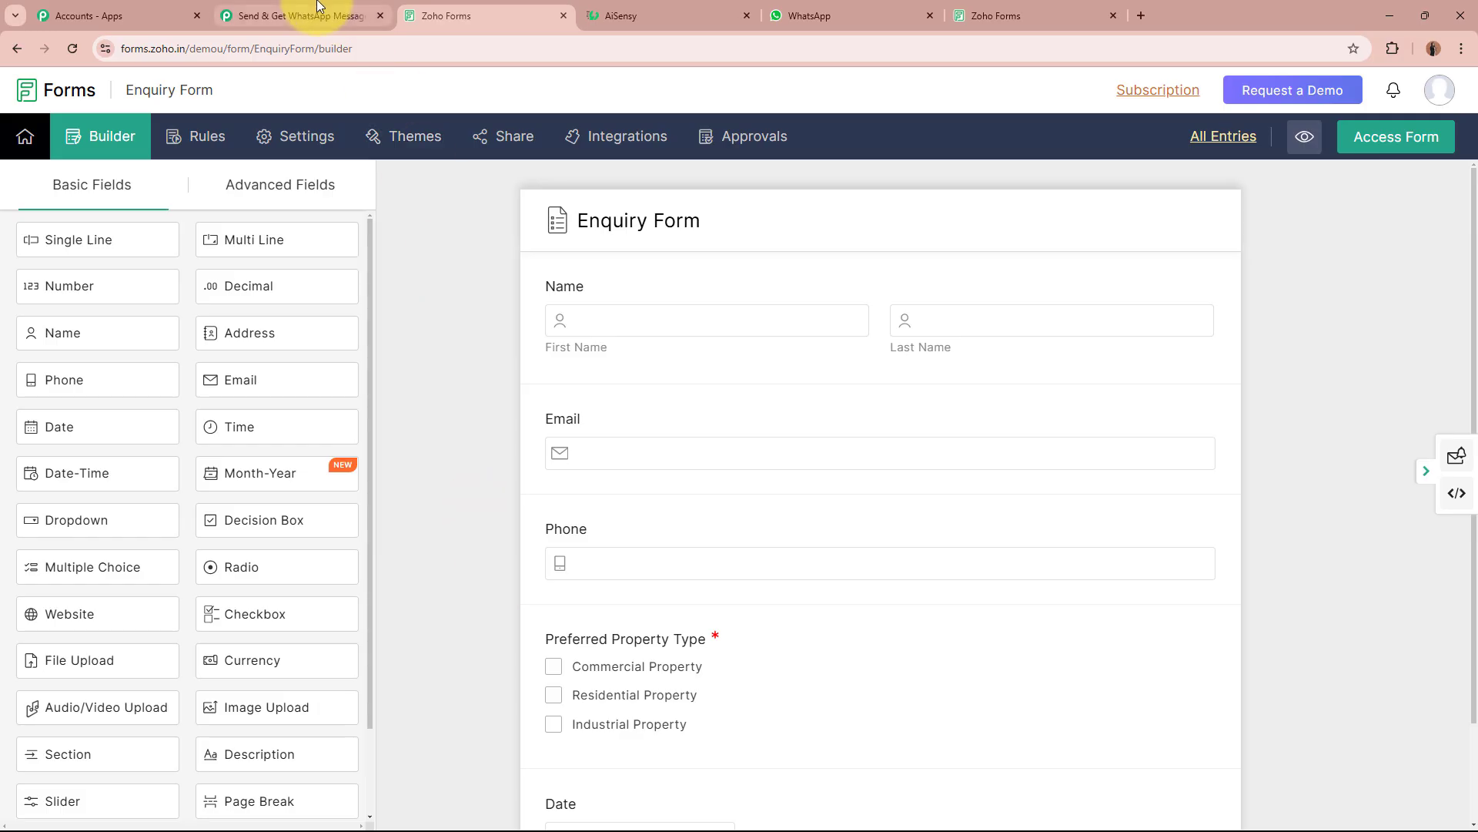
left_click(300, 15)
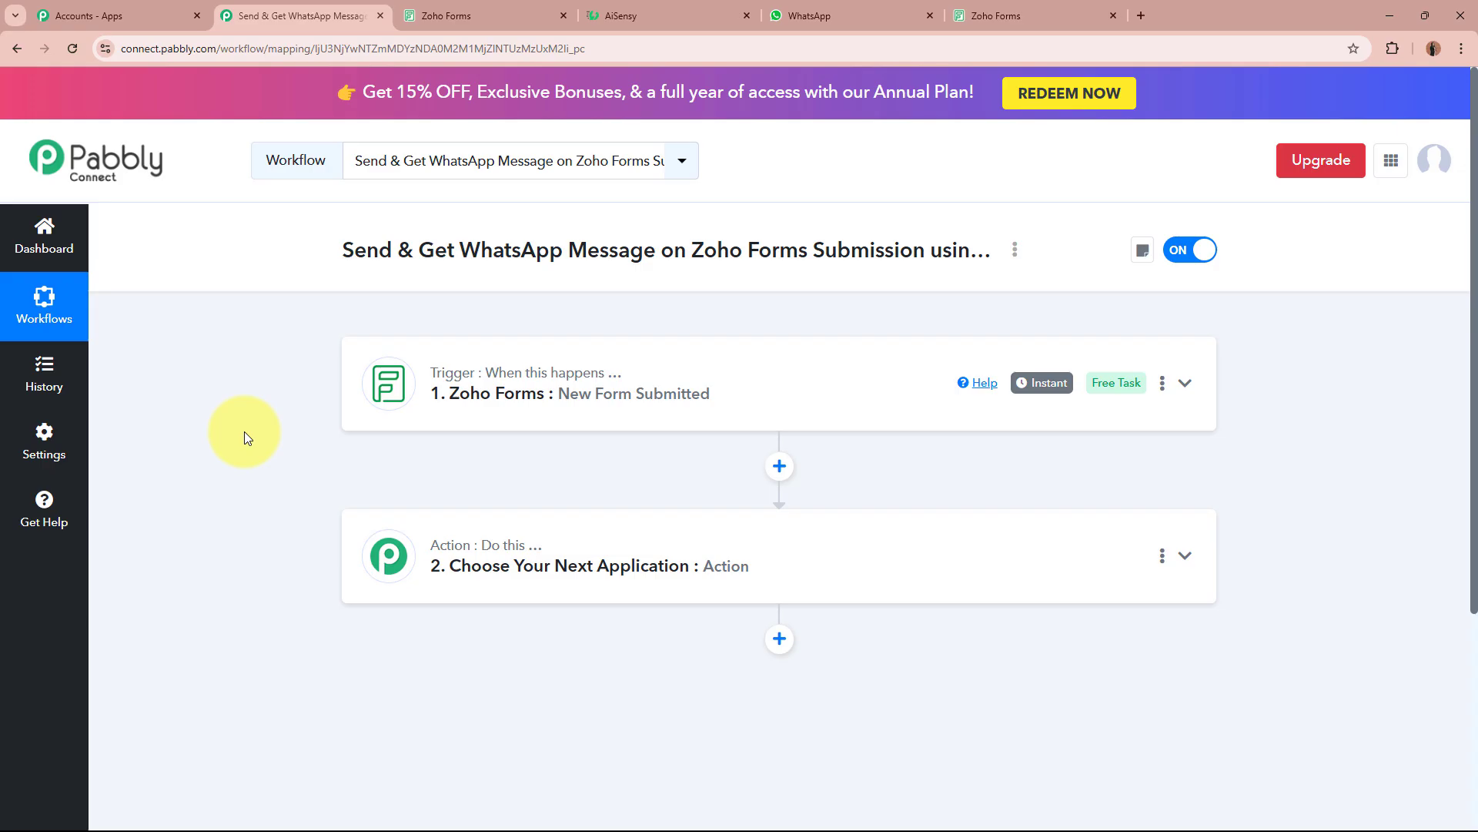
left_click(1001, 13)
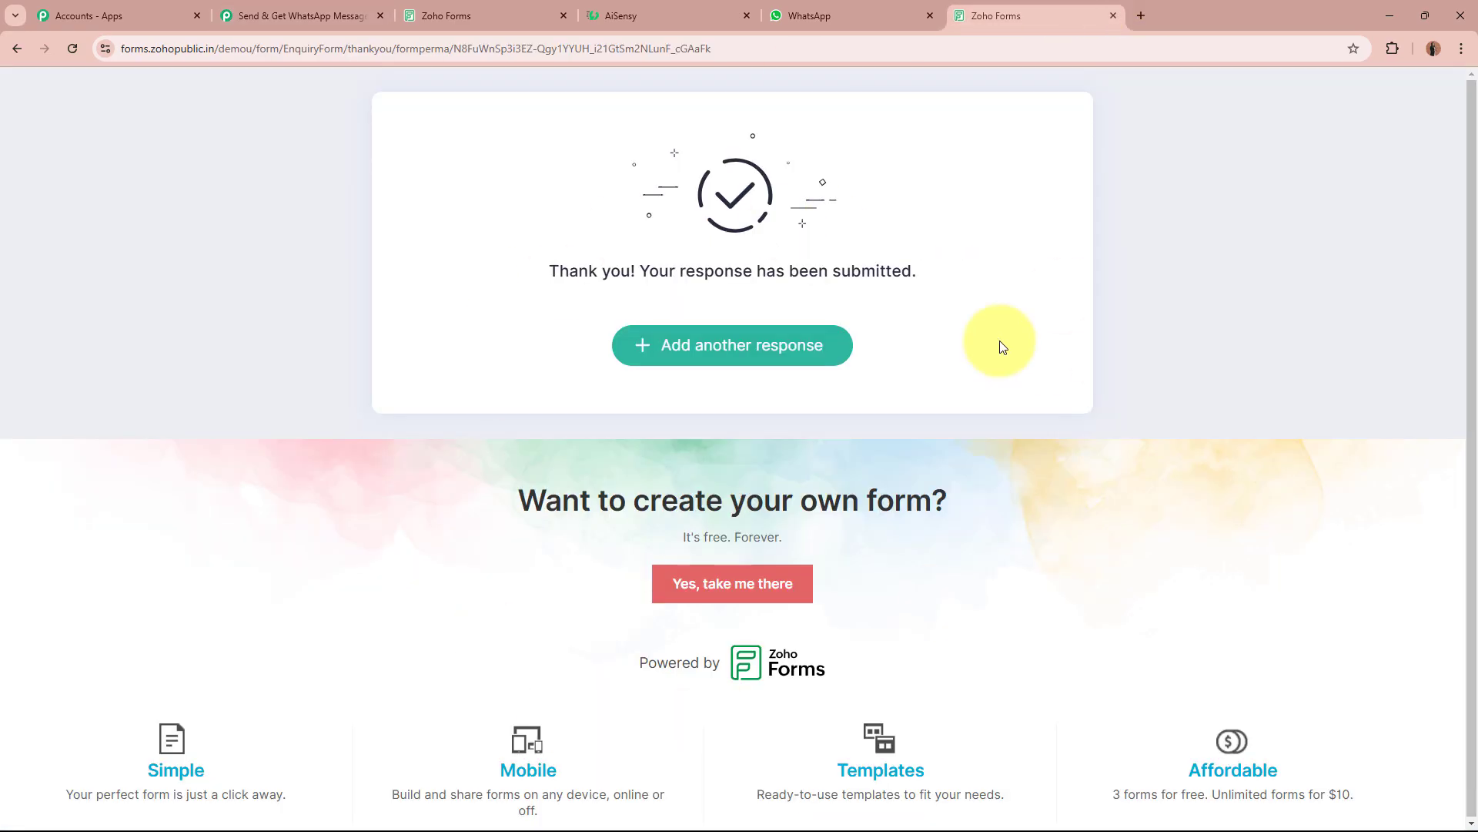
left_click(296, 15)
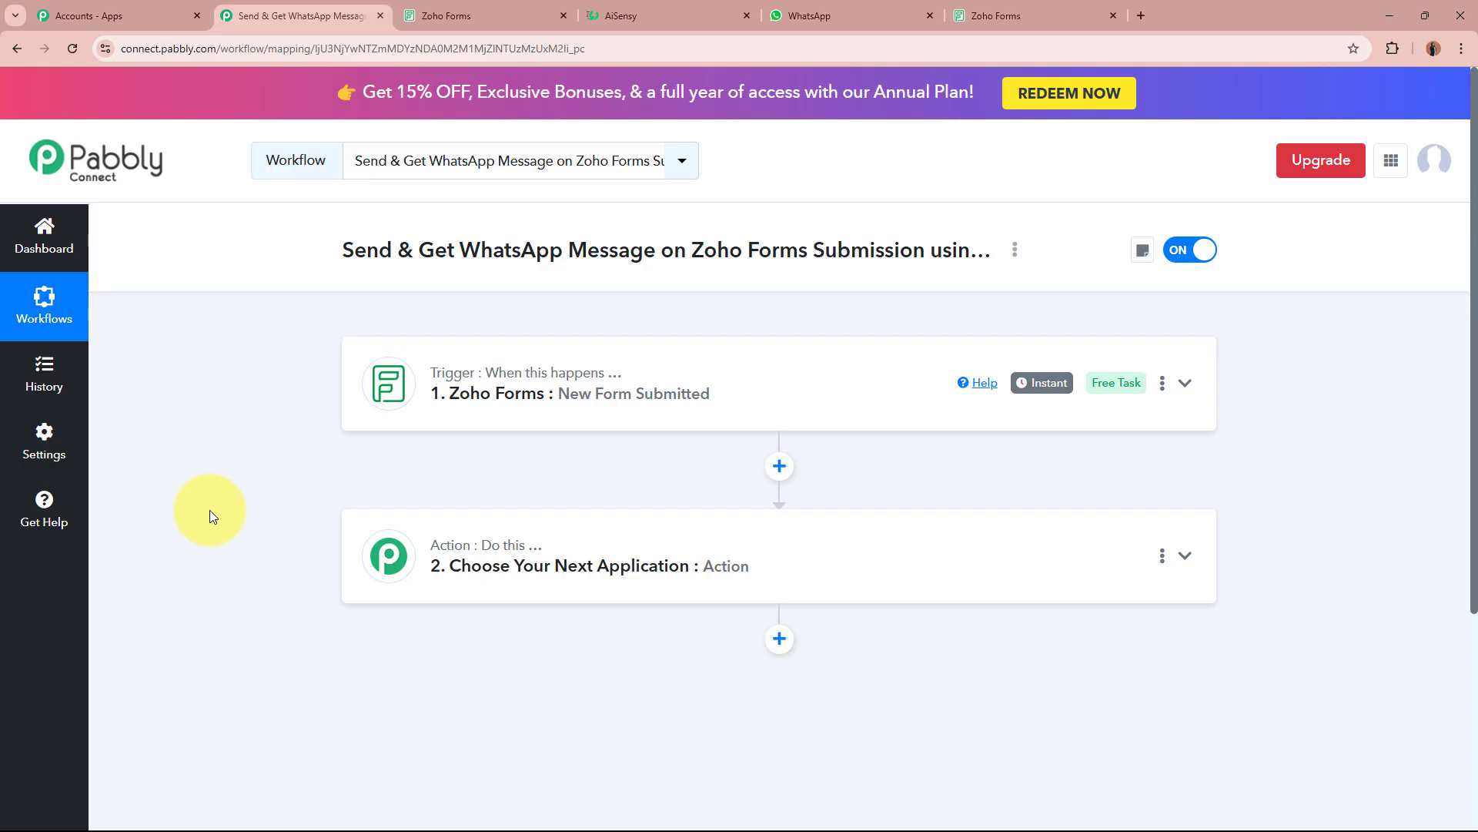
left_click(668, 14)
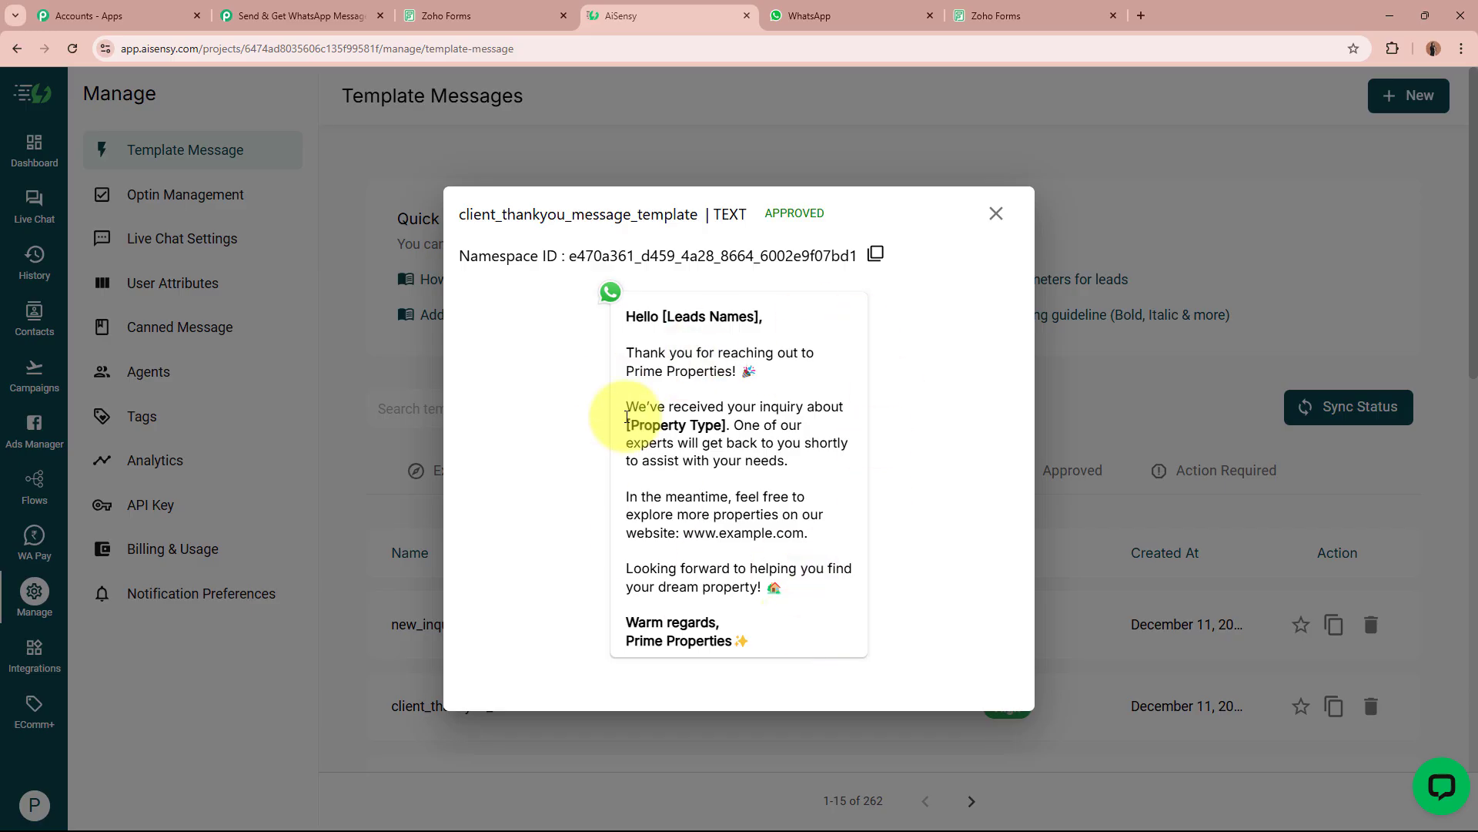
mouse_move(627, 317)
left_mouse_down()
mouse_move(756, 673)
mouse_move(821, 627)
left_mouse_up()
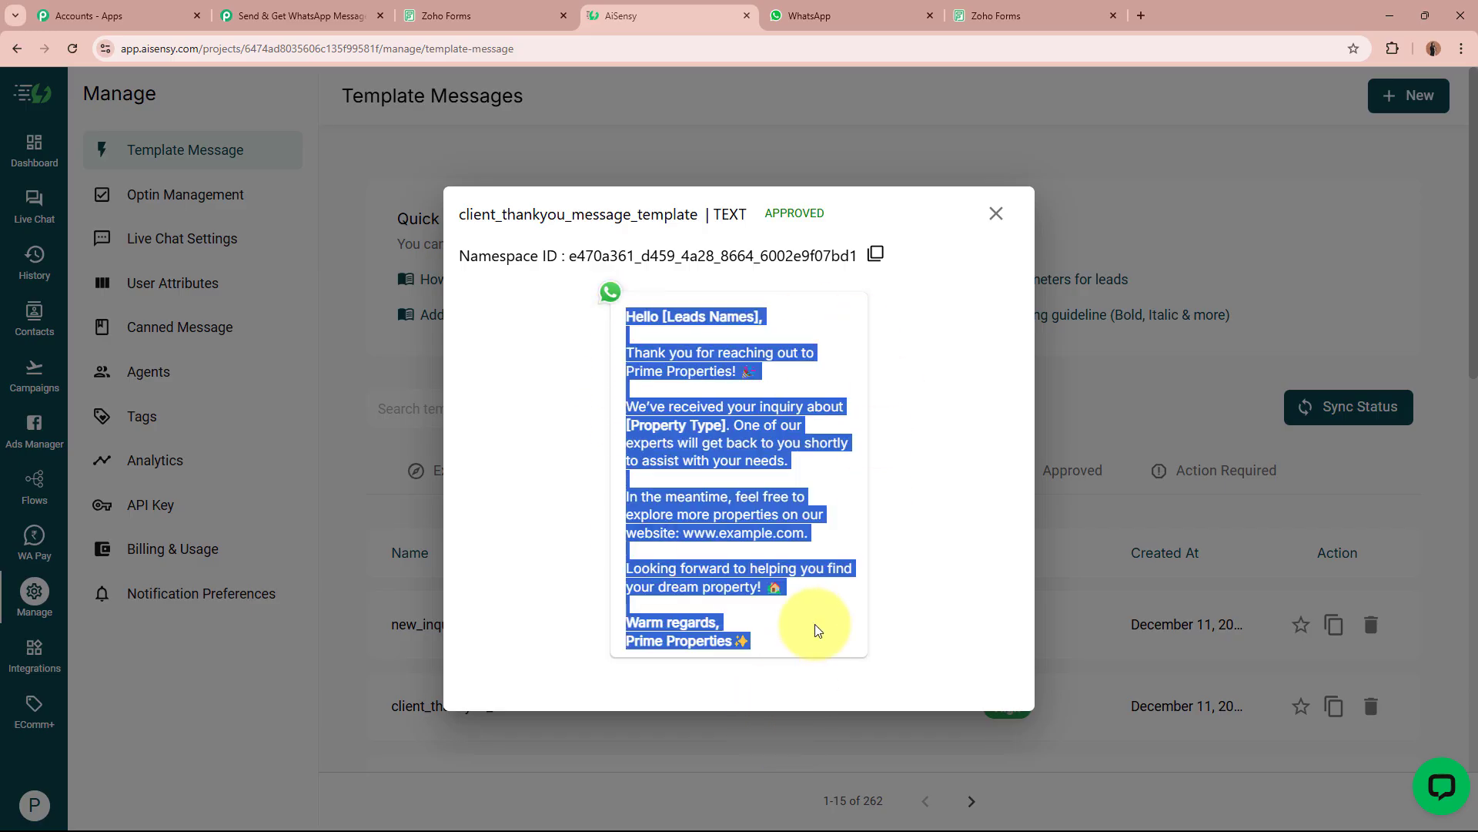
left_click(817, 630)
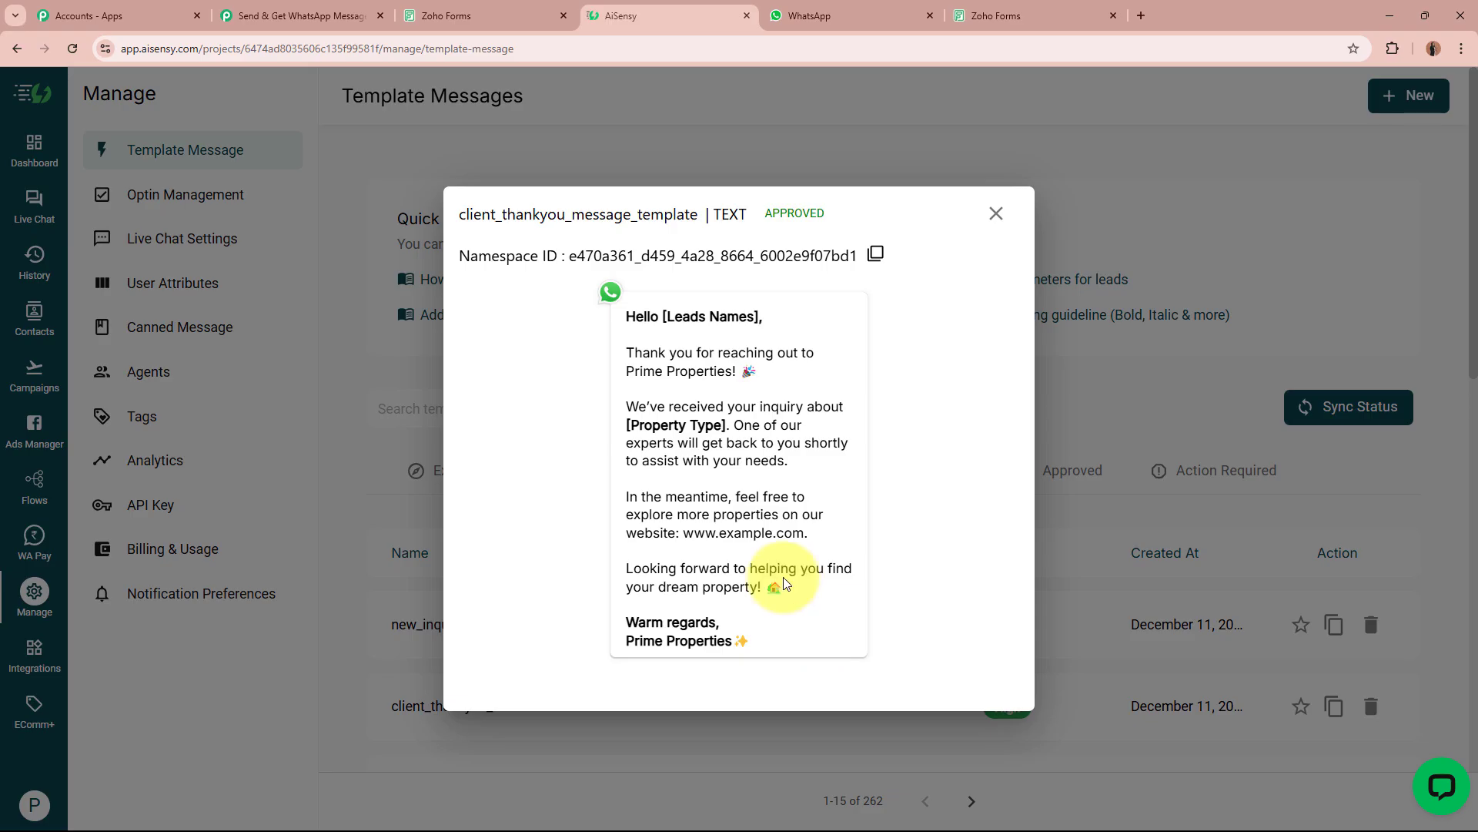
left_click(245, 14)
Choose WhatsApp by AiSensy as the app for the action step.
left_click(709, 555)
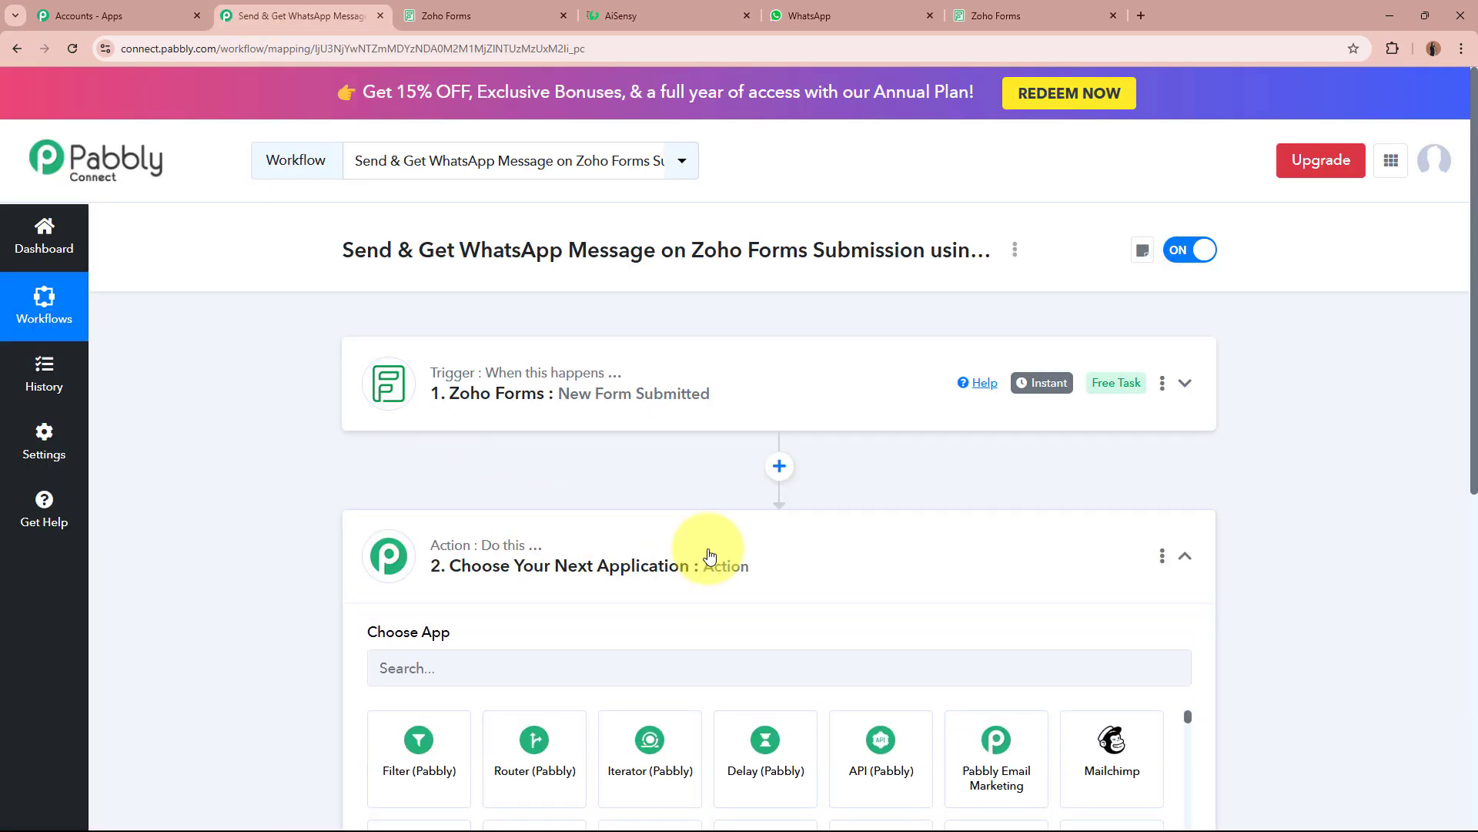
left_click(795, 394)
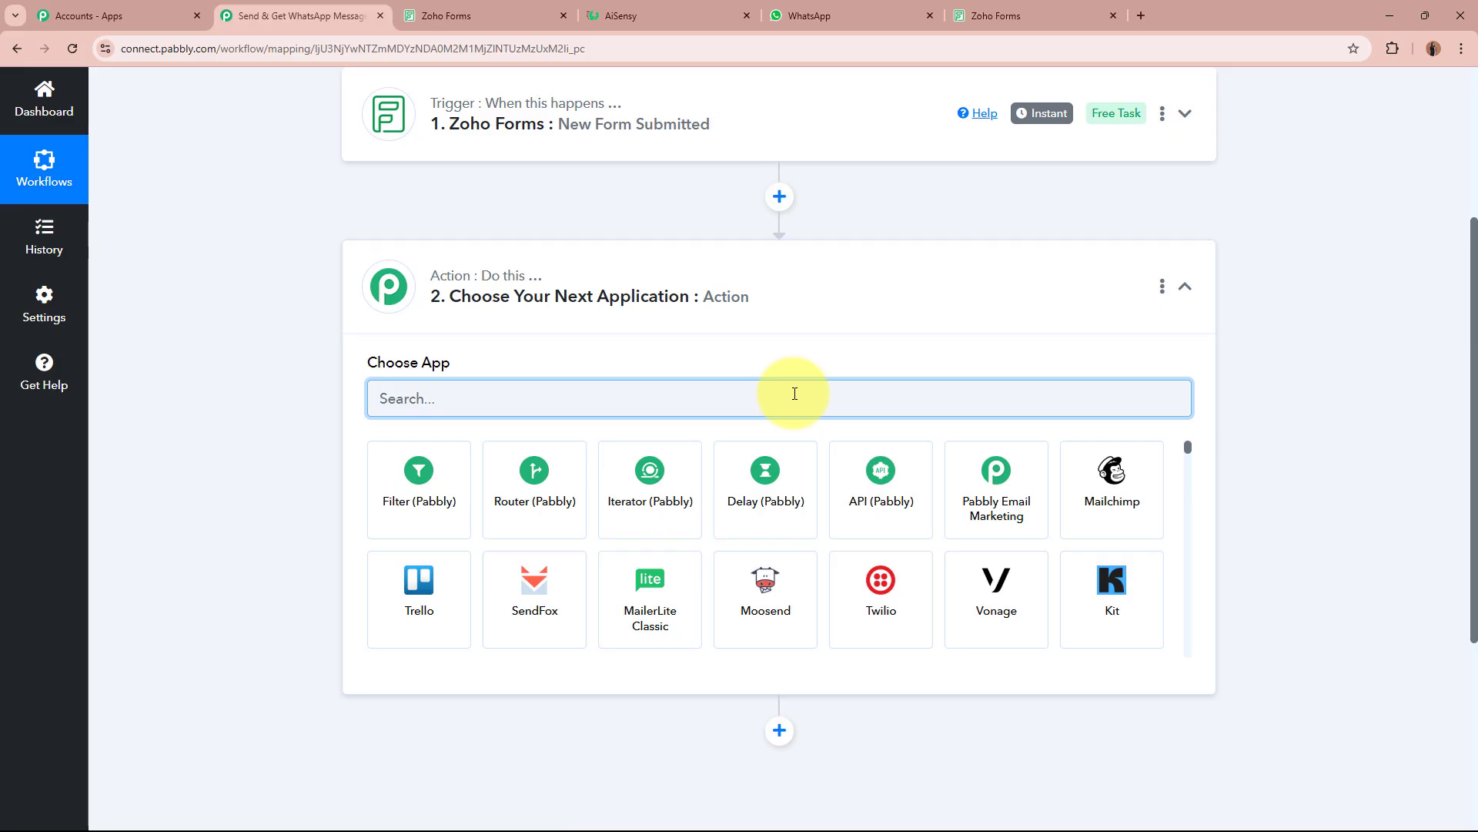
type("WhatsApp")
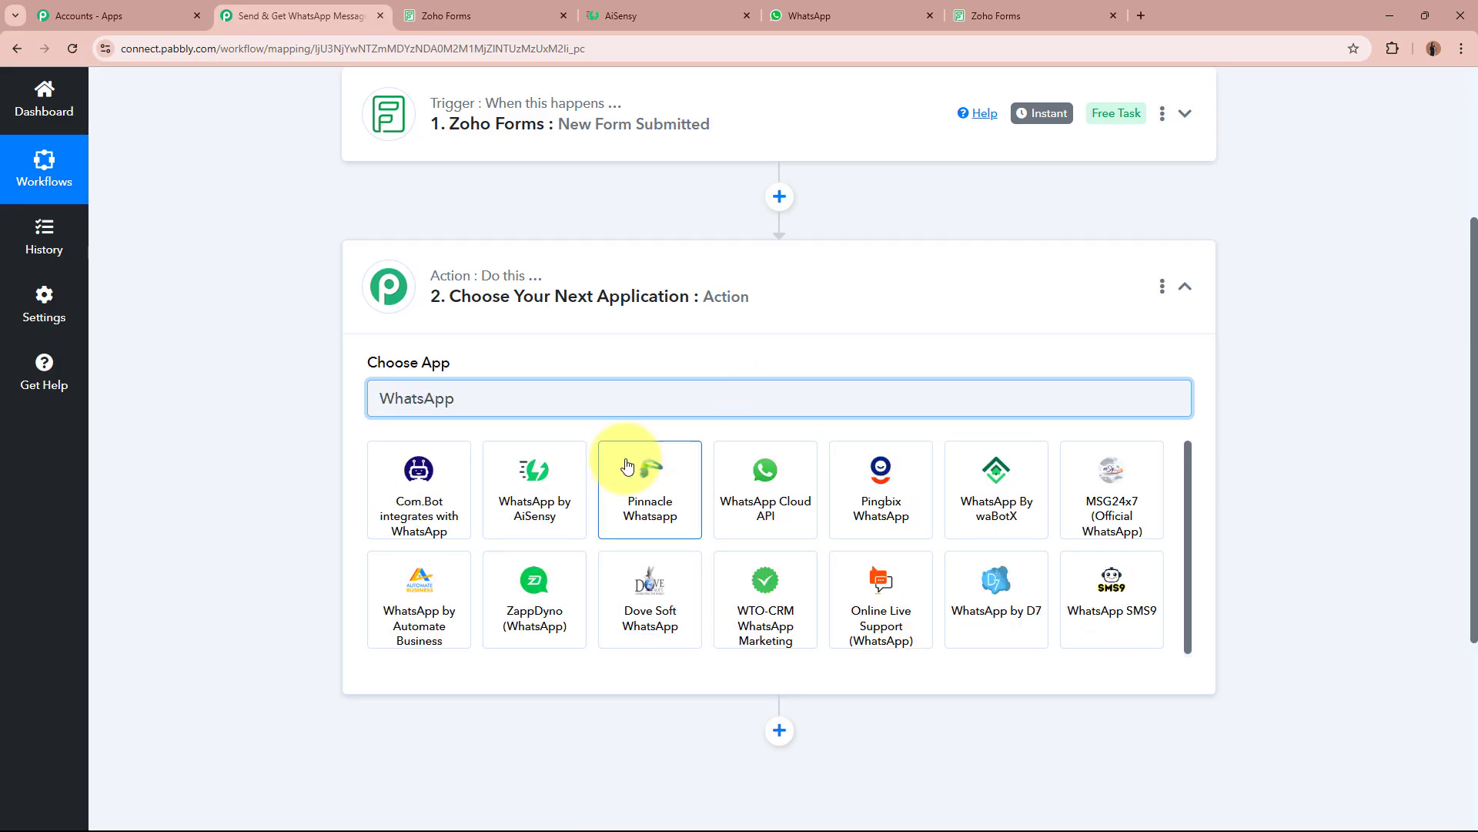
left_click(543, 499)
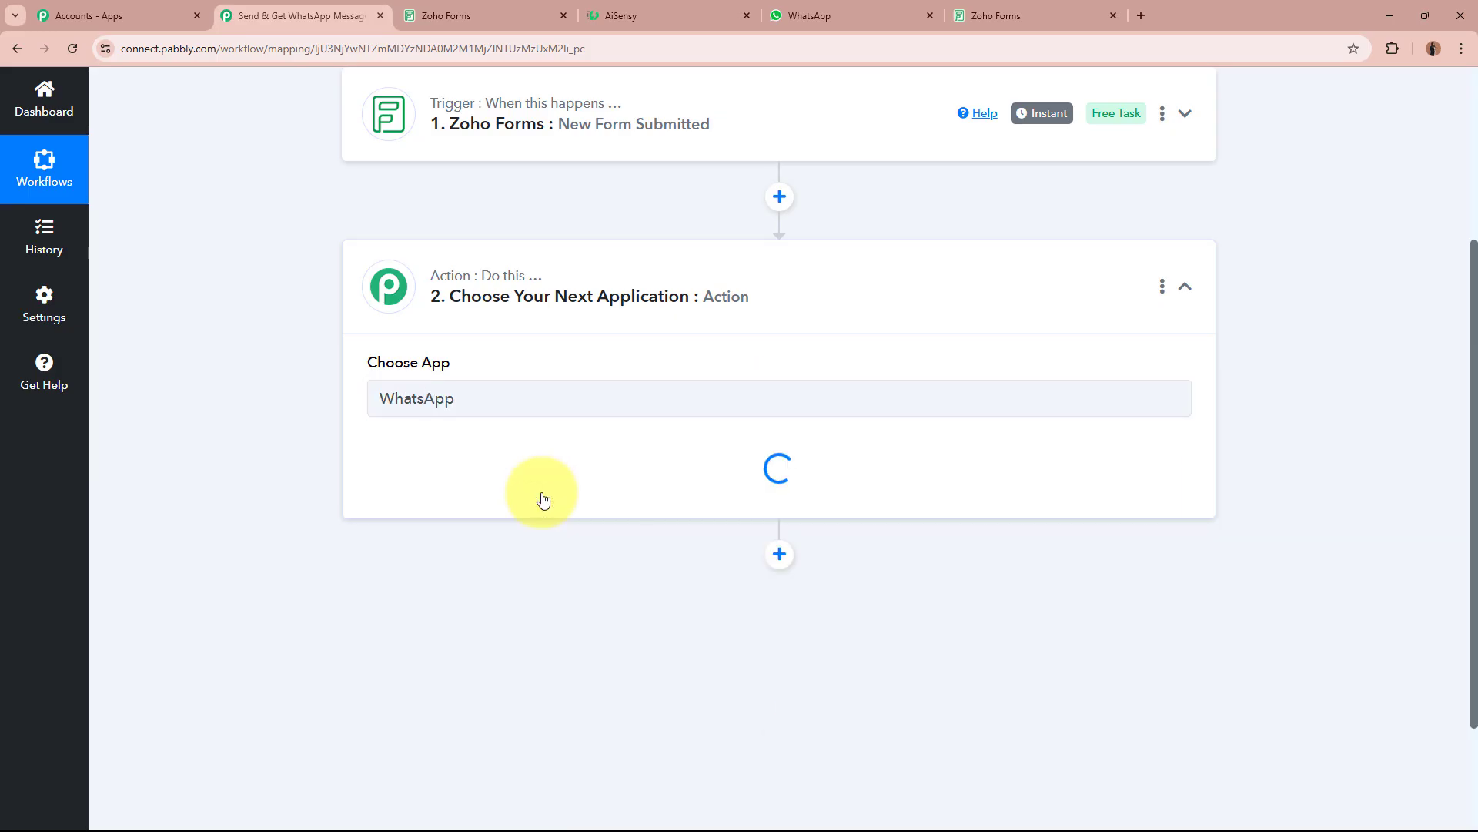
Review the AiSensy thank-you template text, then return to the workflow.
left_click(677, 14)
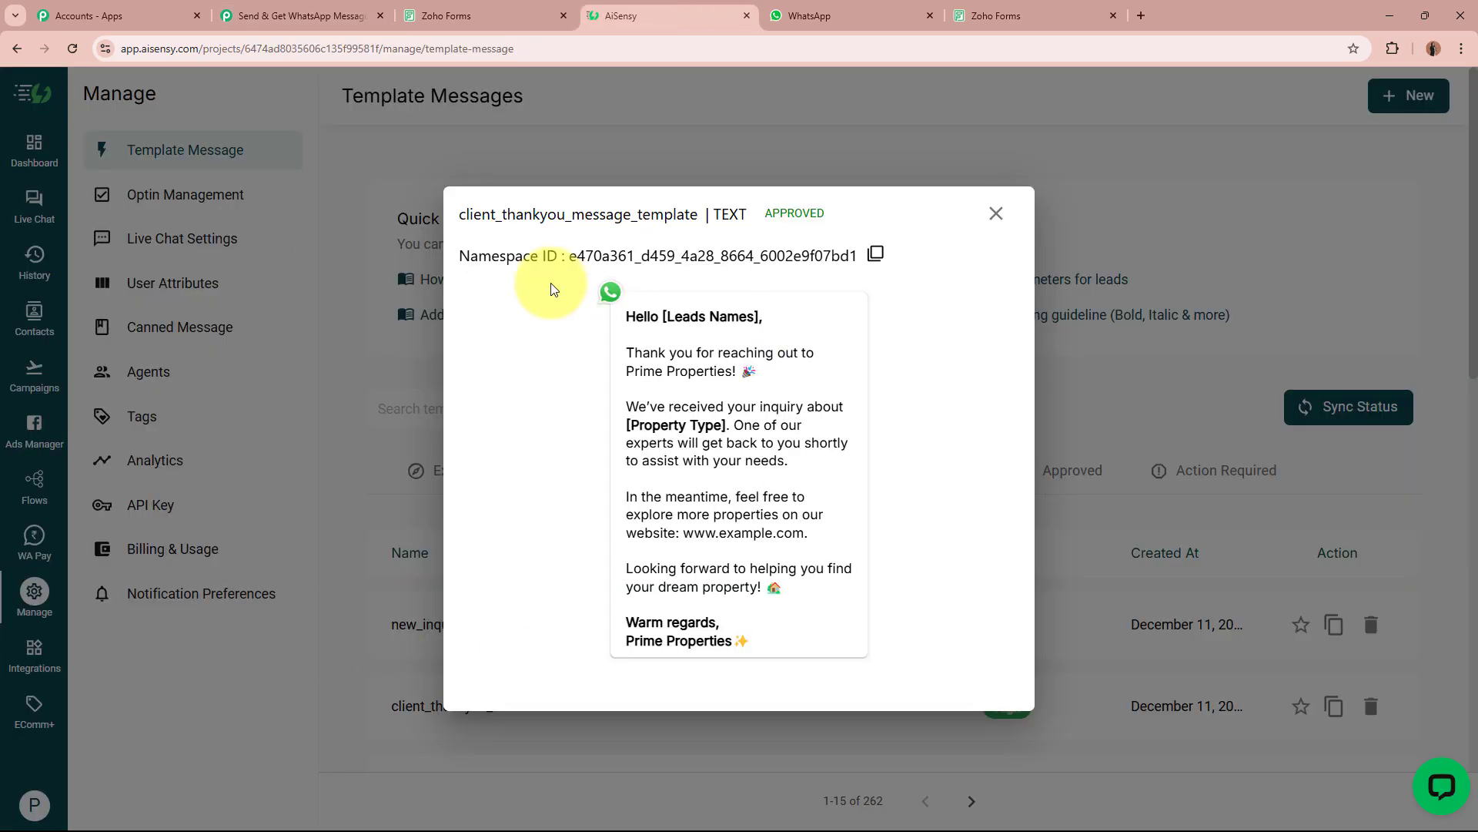
left_click_drag(624, 311, 806, 645)
left_click(807, 645)
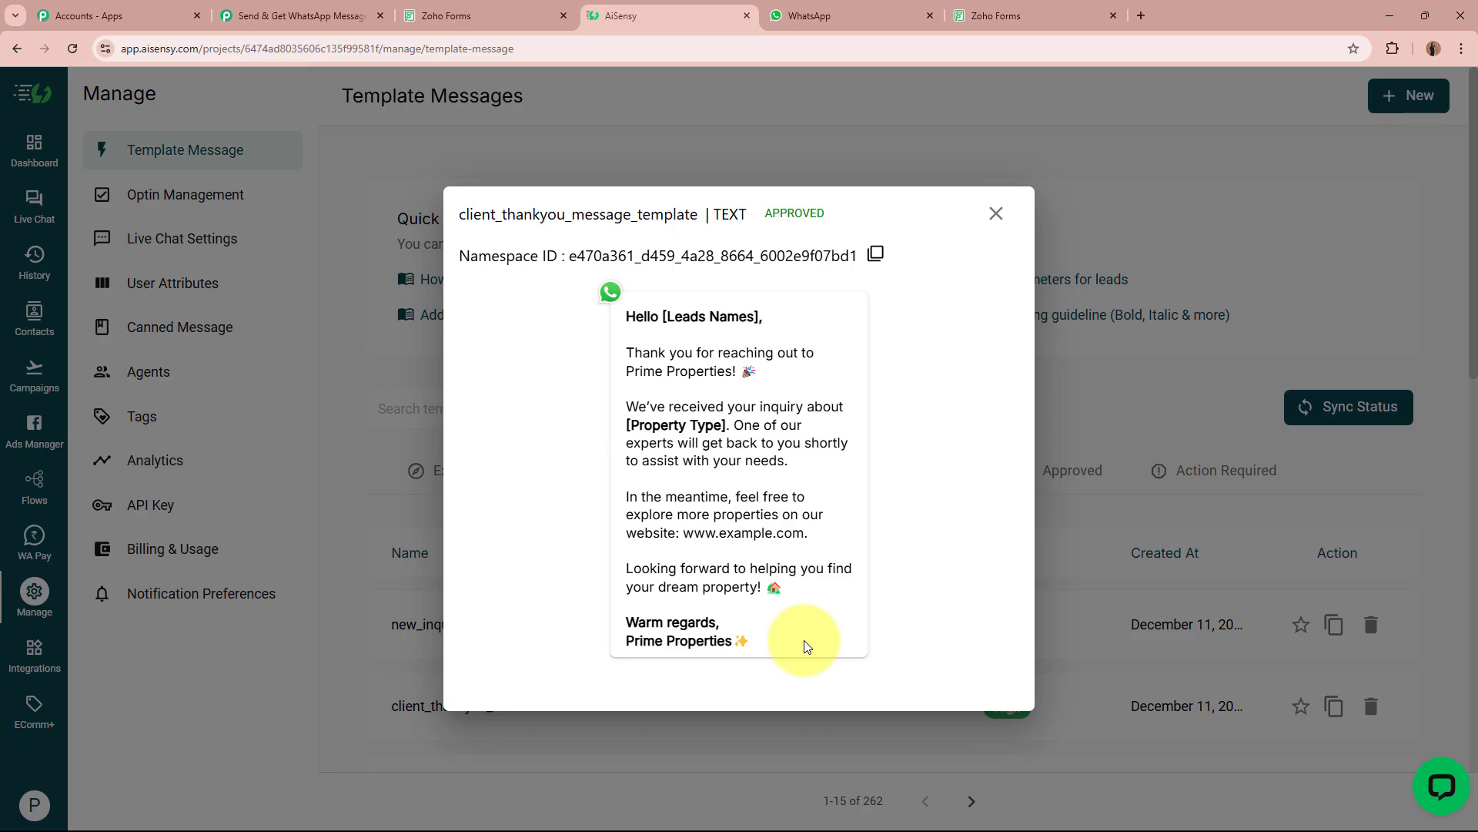
left_click(300, 15)
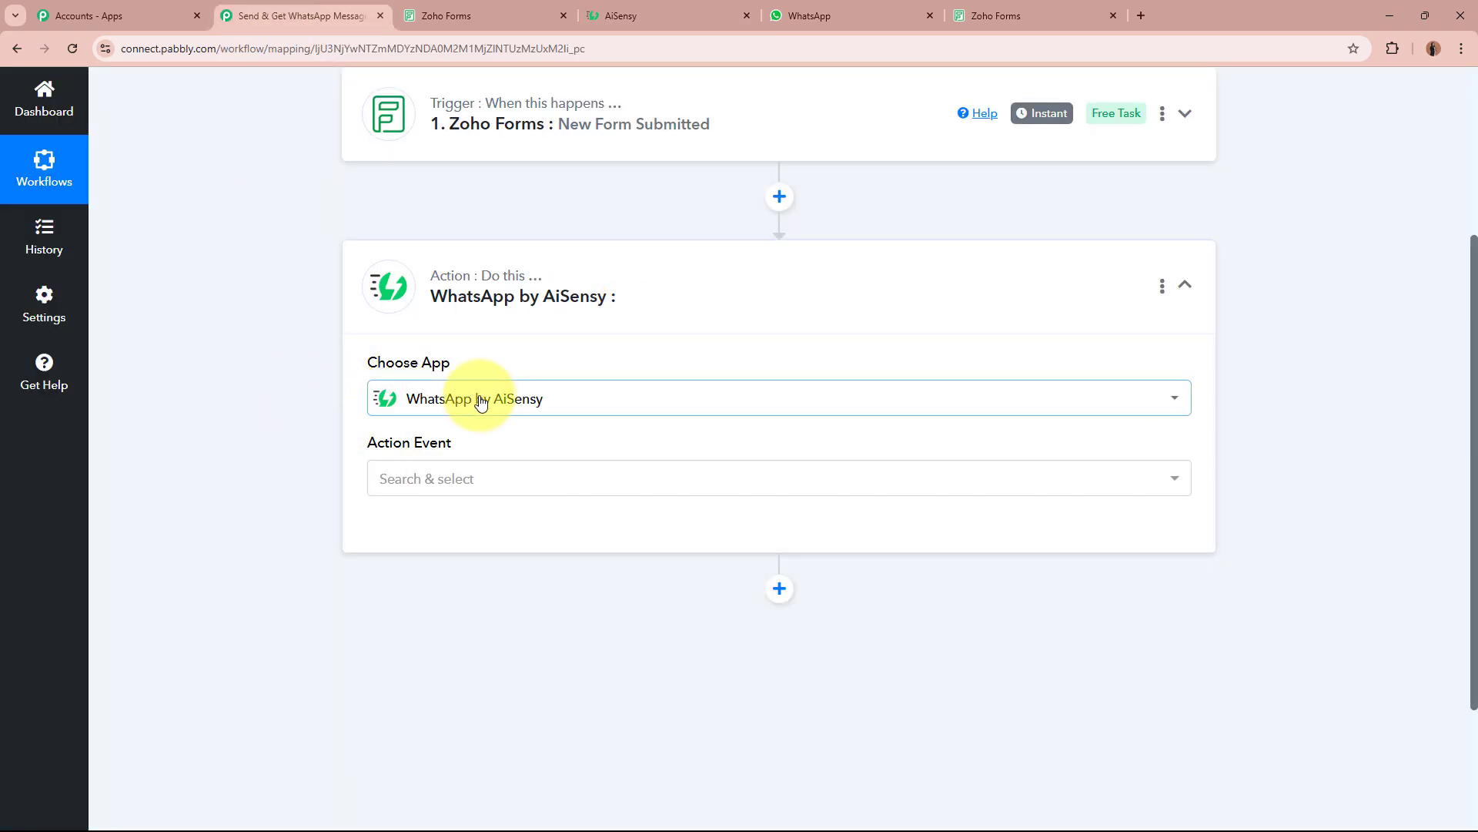
Set the action event to Send Template Message and start connecting an AiSensy account.
left_click(528, 481)
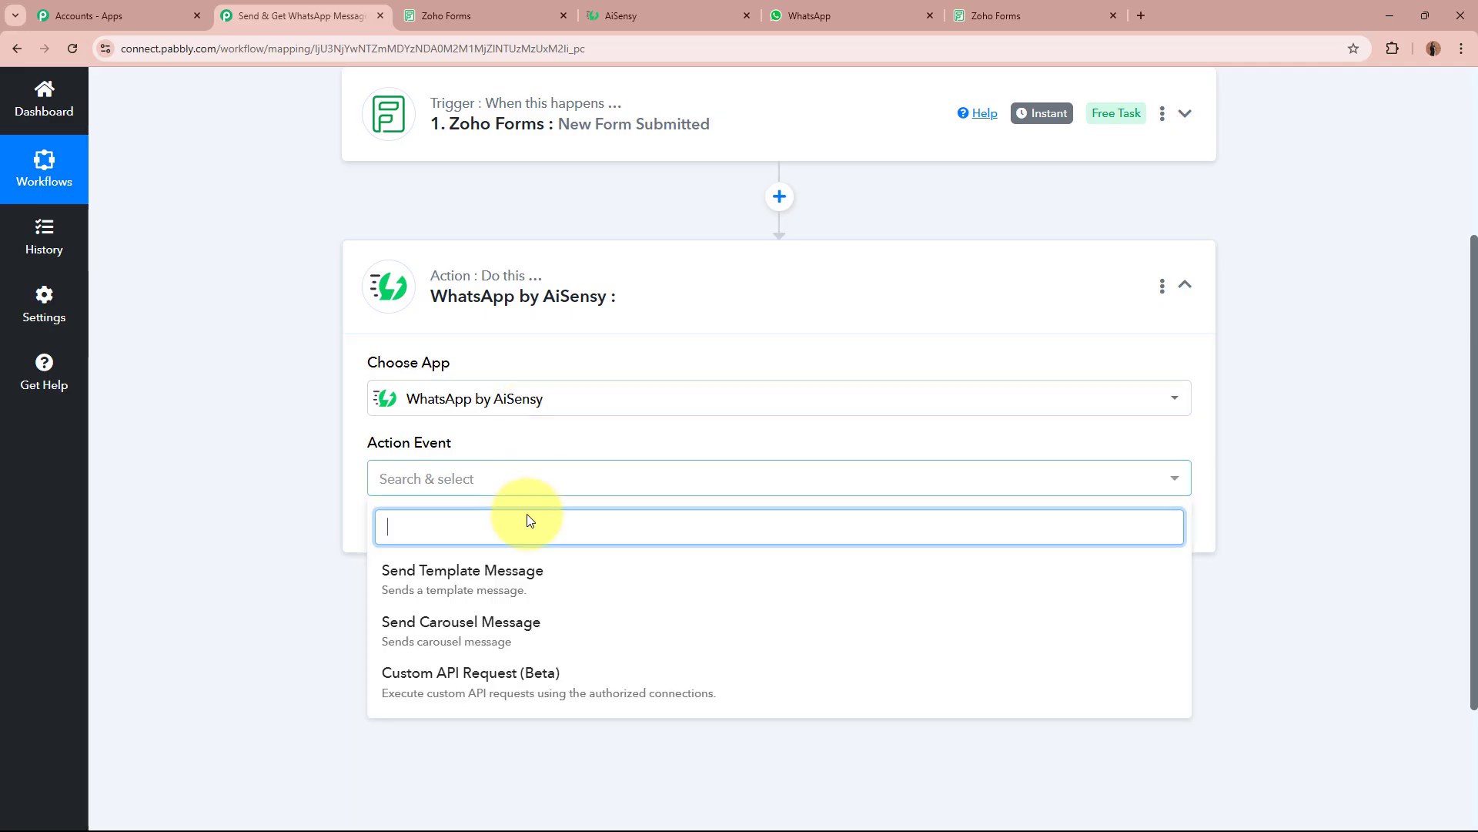
left_click(482, 574)
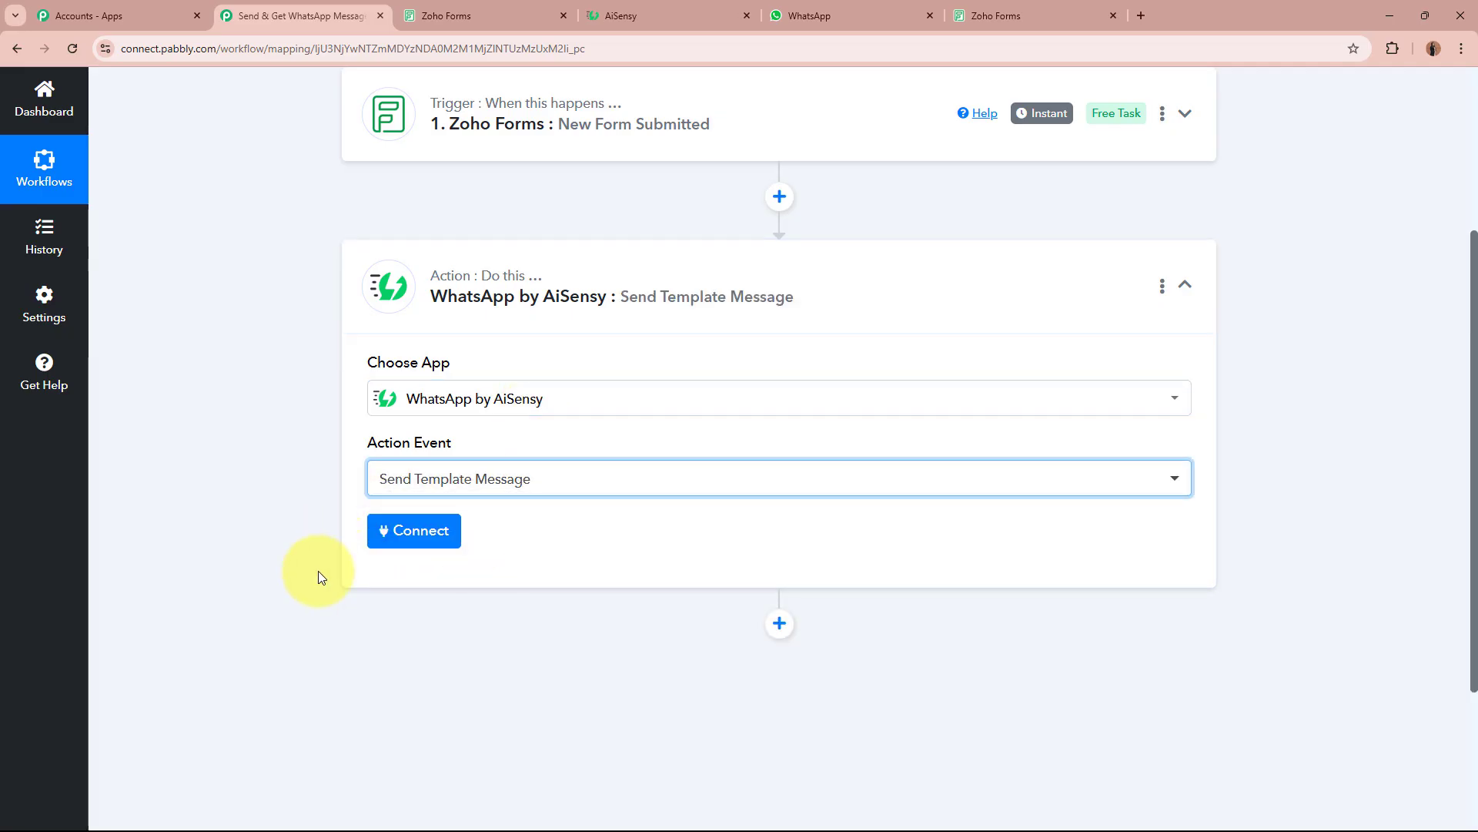
left_click(414, 531)
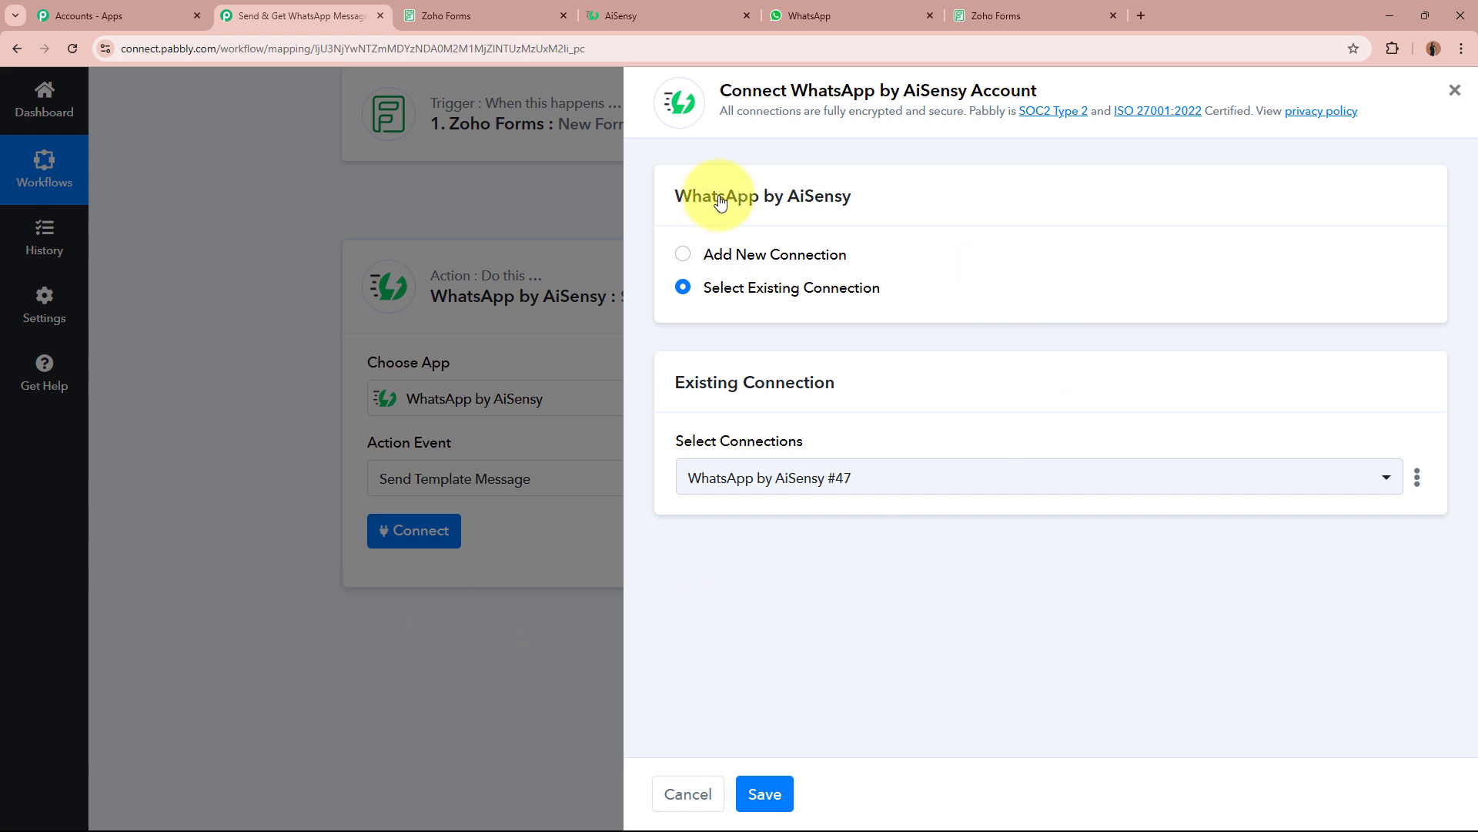
Add a new connection and copy the API key from AiSensy's Manage > API Key page.
left_click(684, 259)
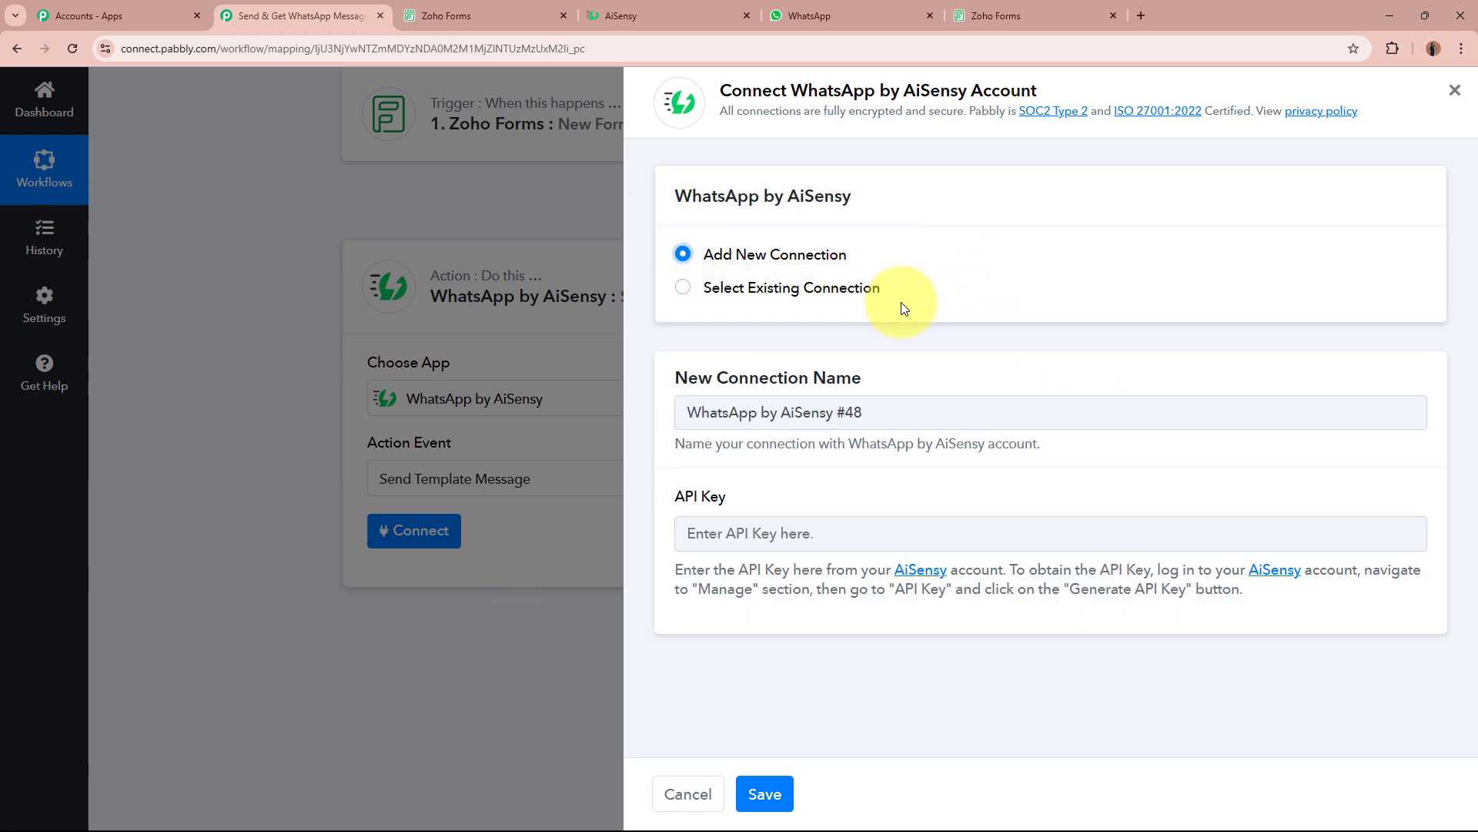
left_click(718, 492)
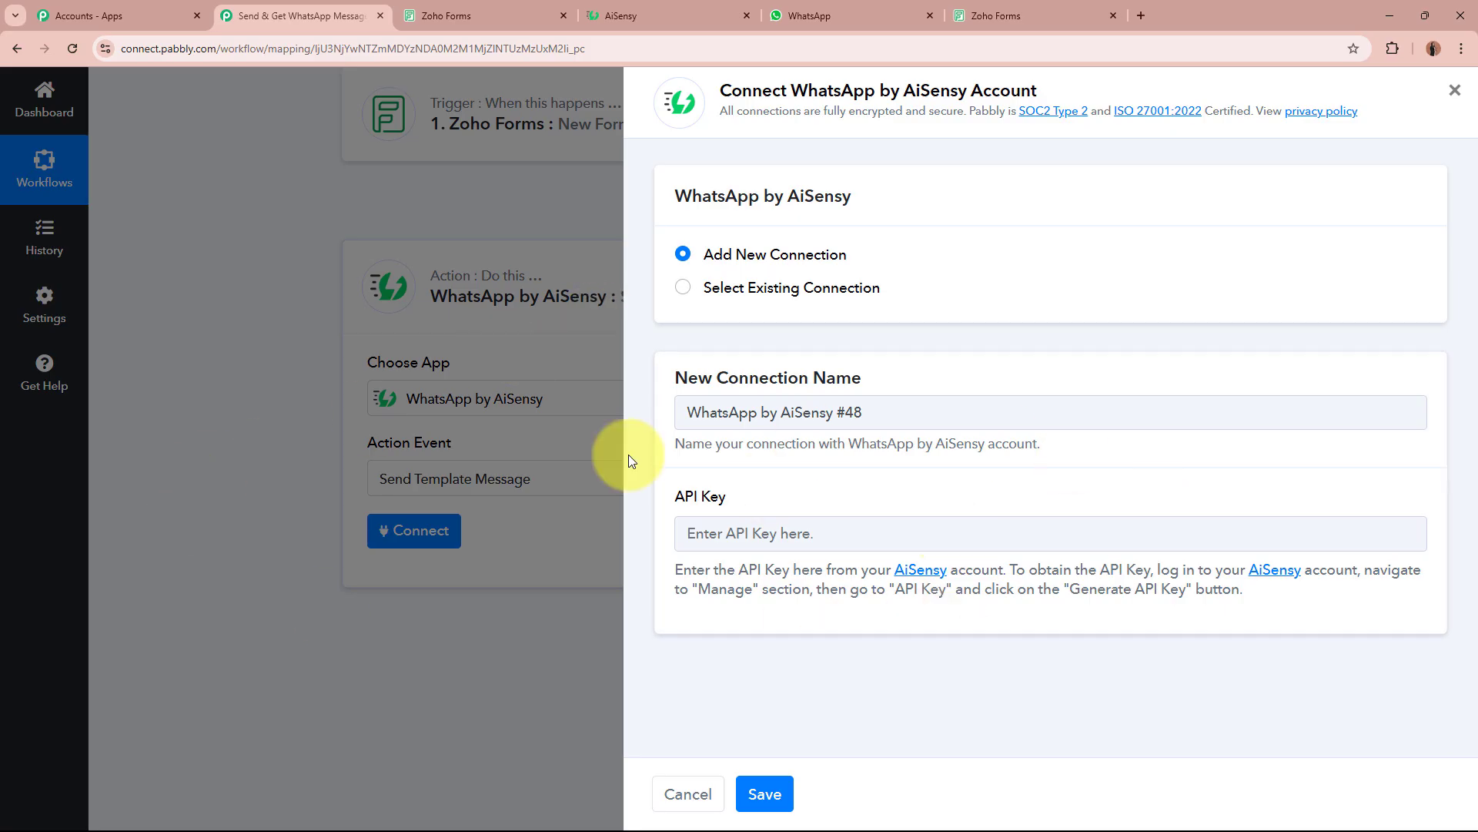
left_click(624, 16)
left_click(996, 213)
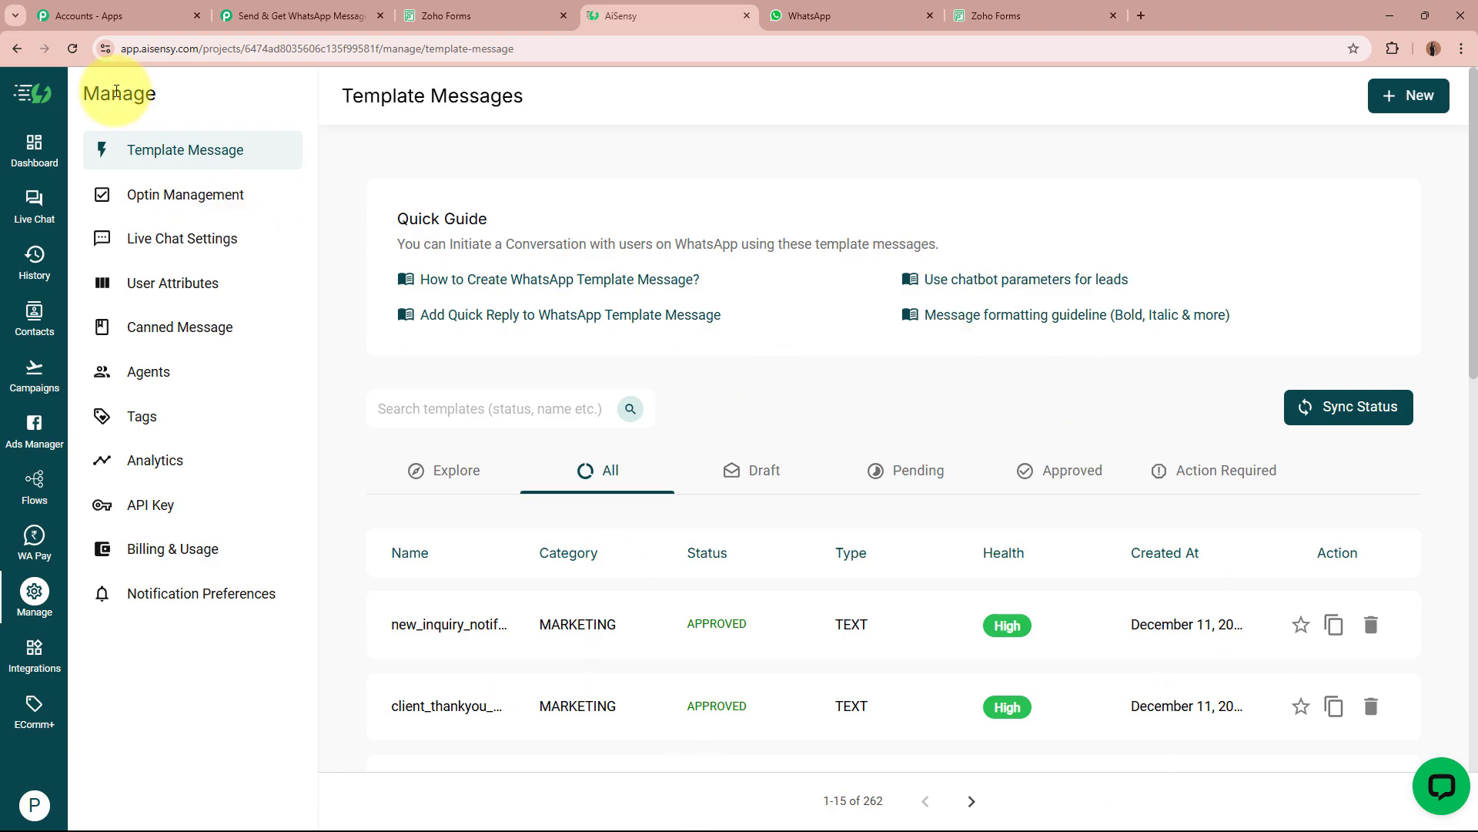
left_click(24, 619)
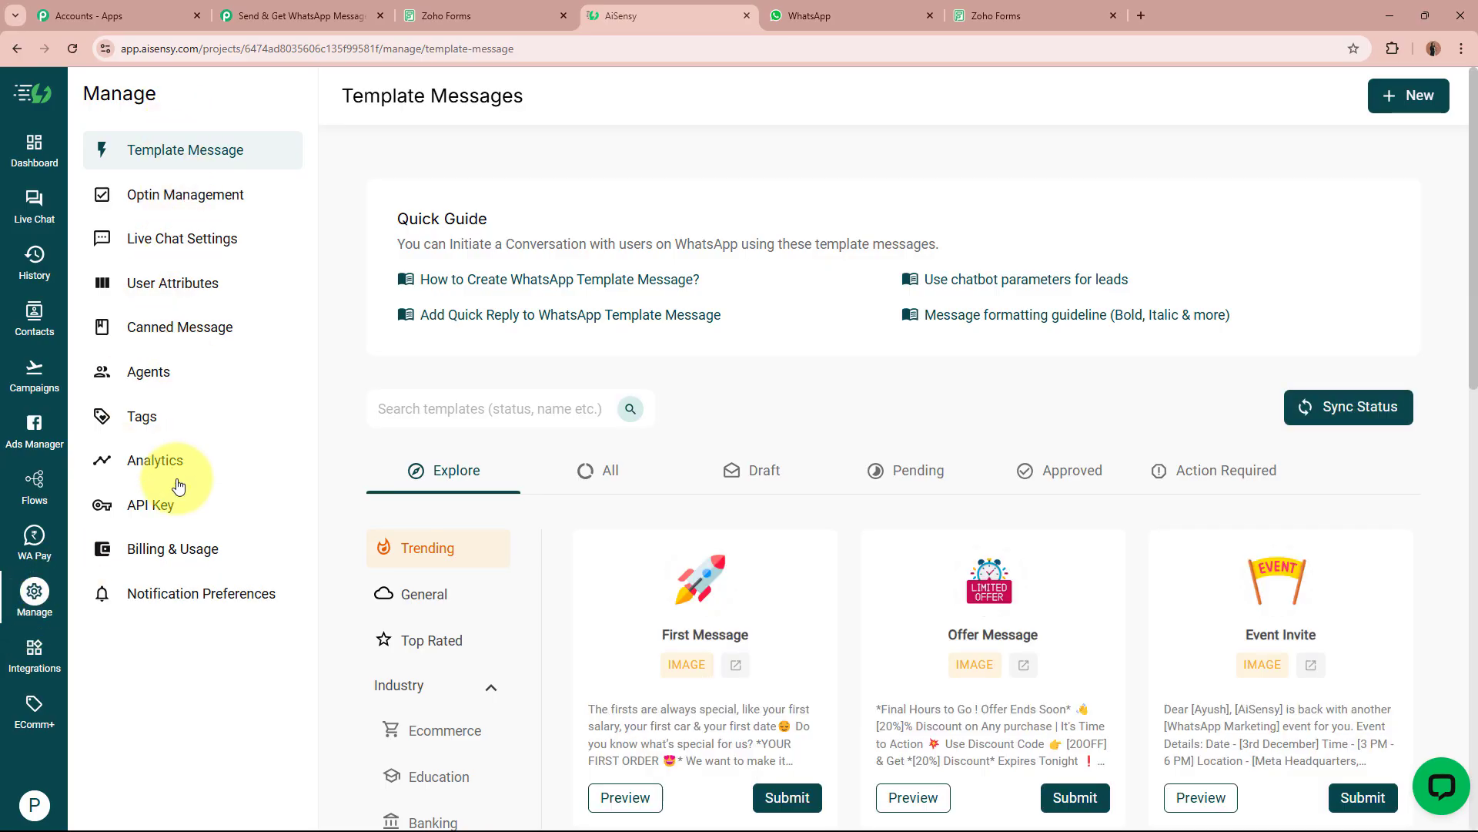
left_click(176, 517)
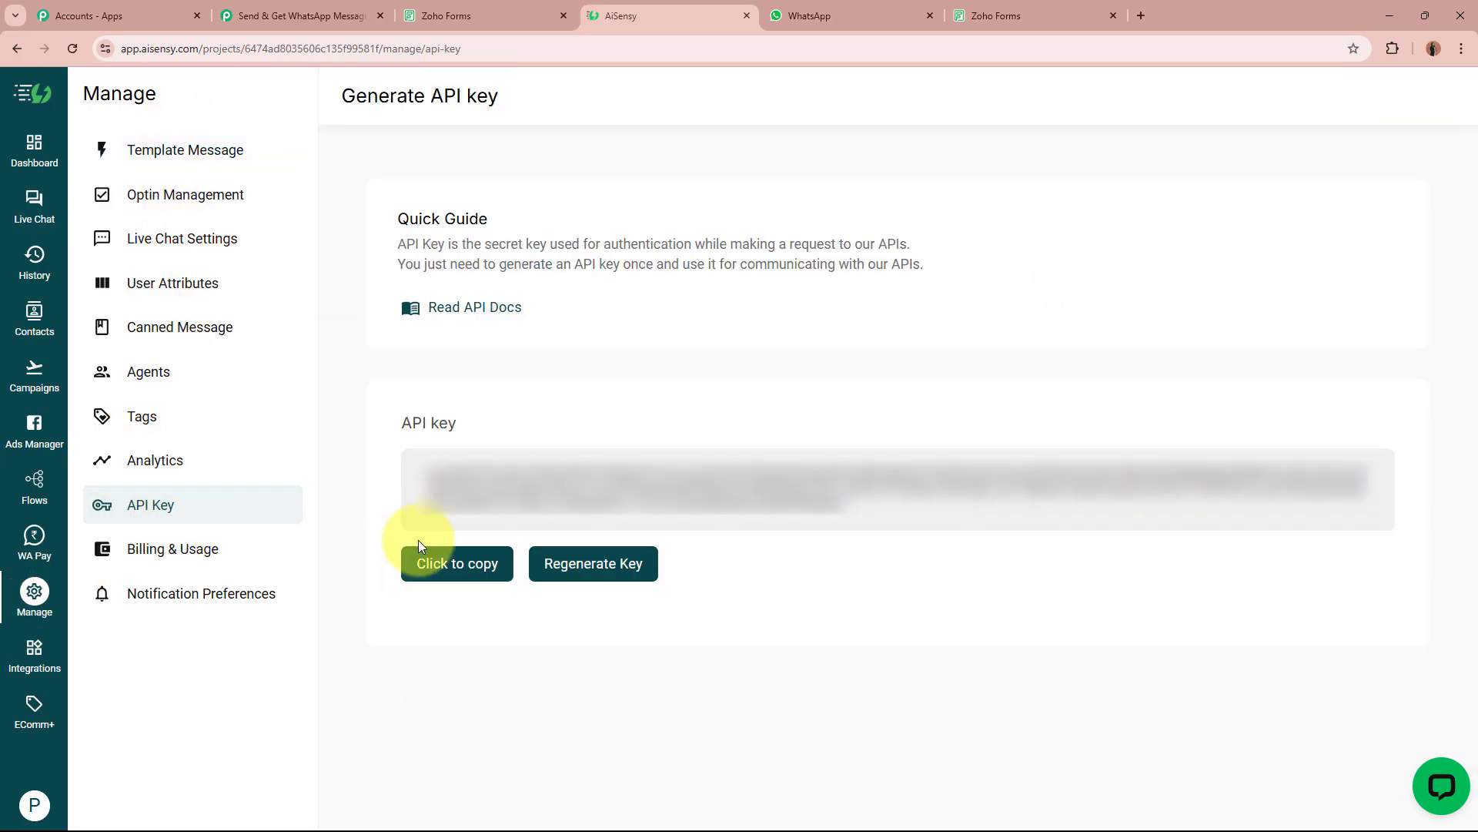
left_click(479, 574)
Paste the AiSensy API key into the connection and save it.
left_click(293, 15)
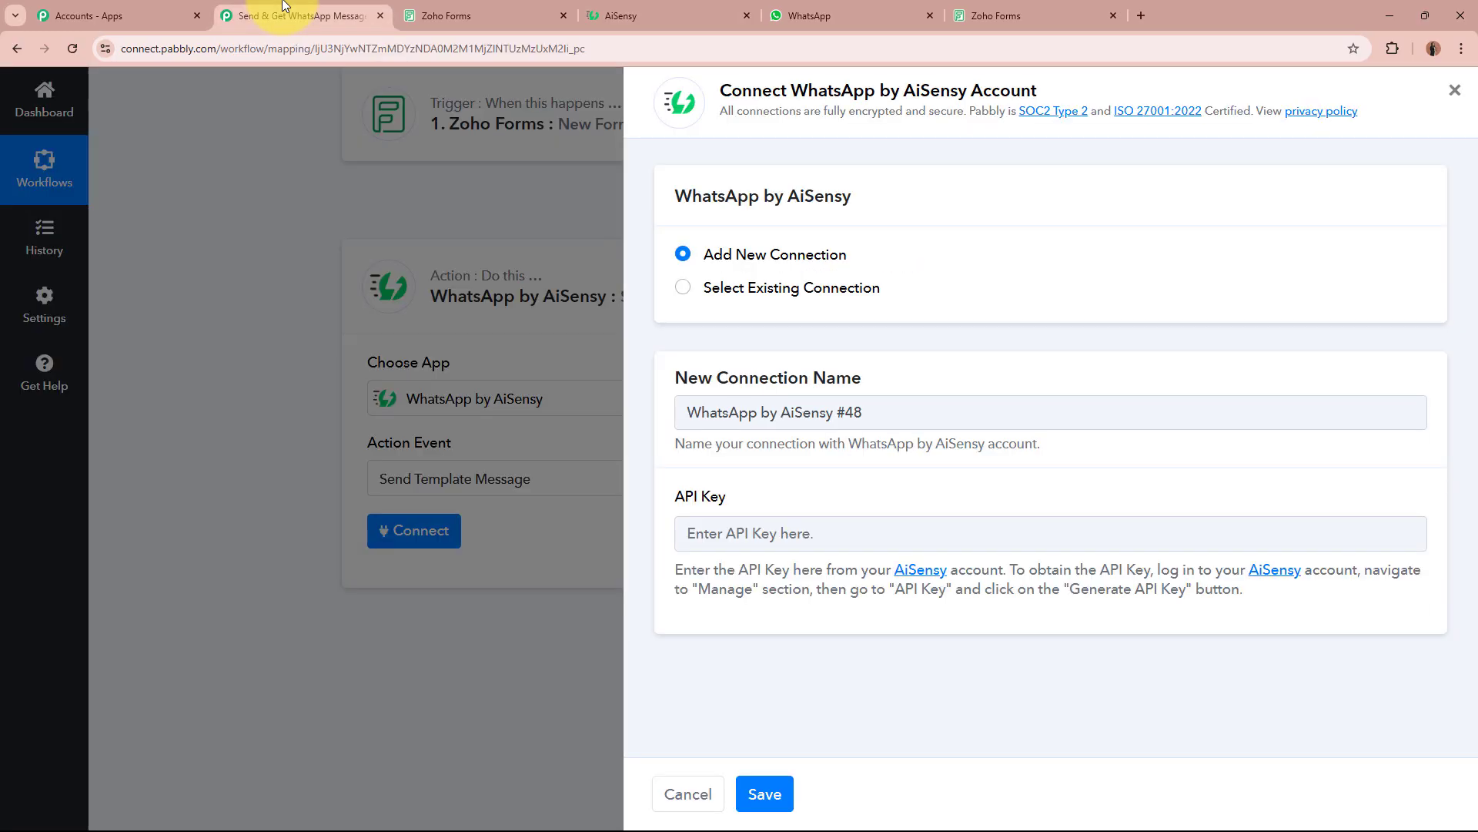
left_click(881, 541)
key("ctrl+v")
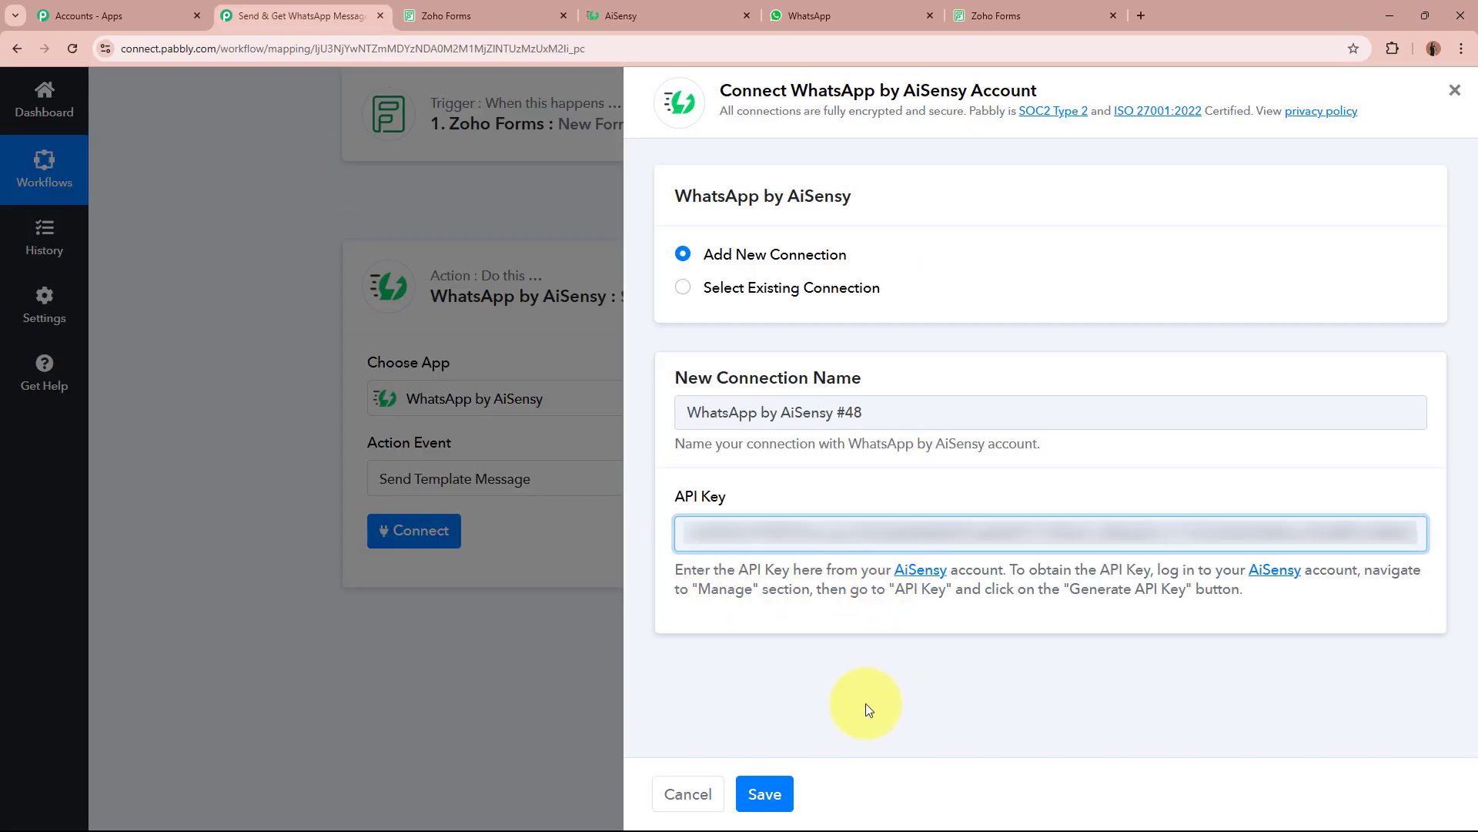
left_click(765, 794)
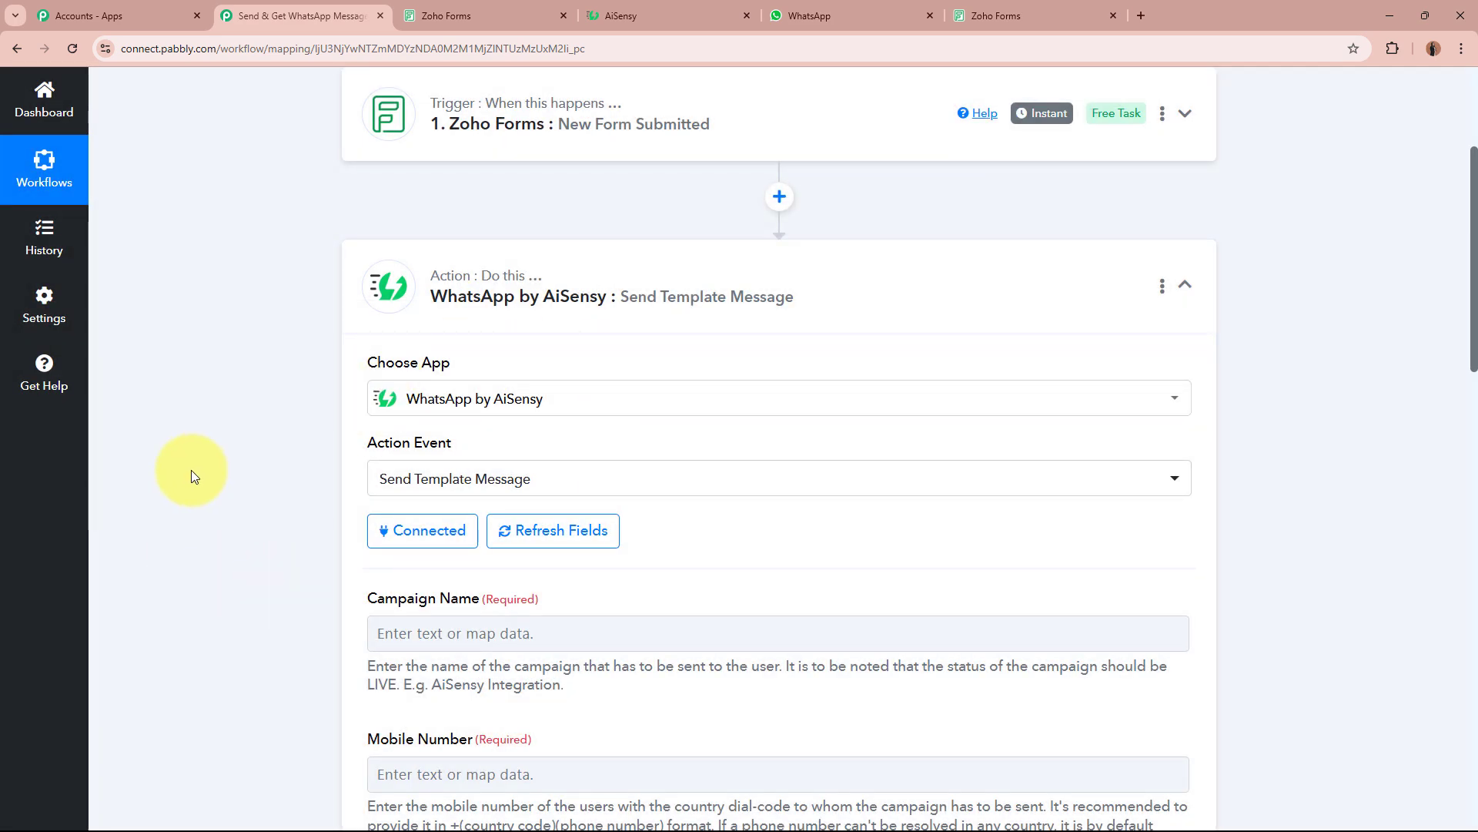
Point out the required Campaign Name field in the AiSensy step.
scroll(191, 476, "down", 2)
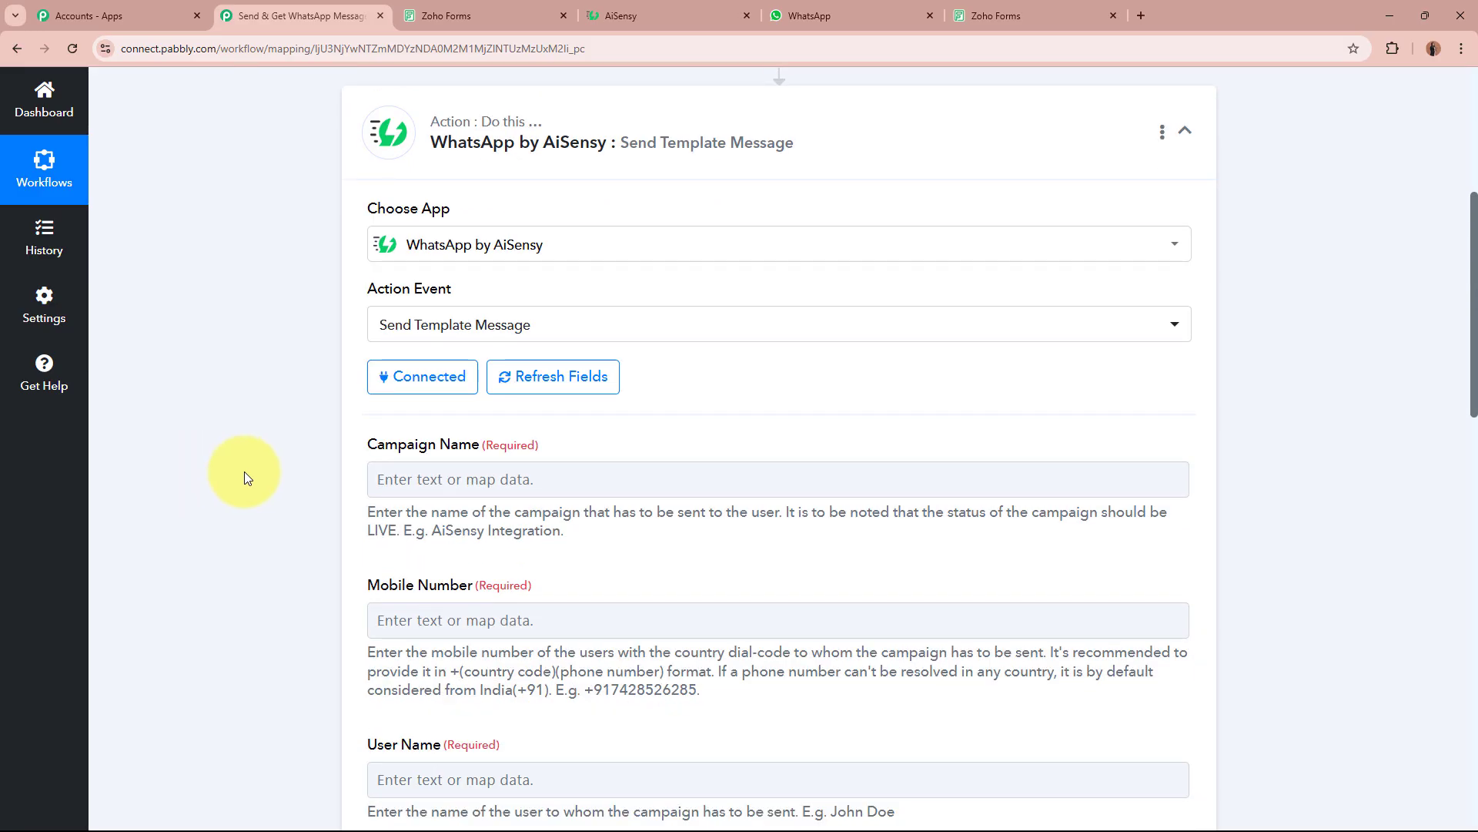
left_click_drag(348, 445, 545, 447)
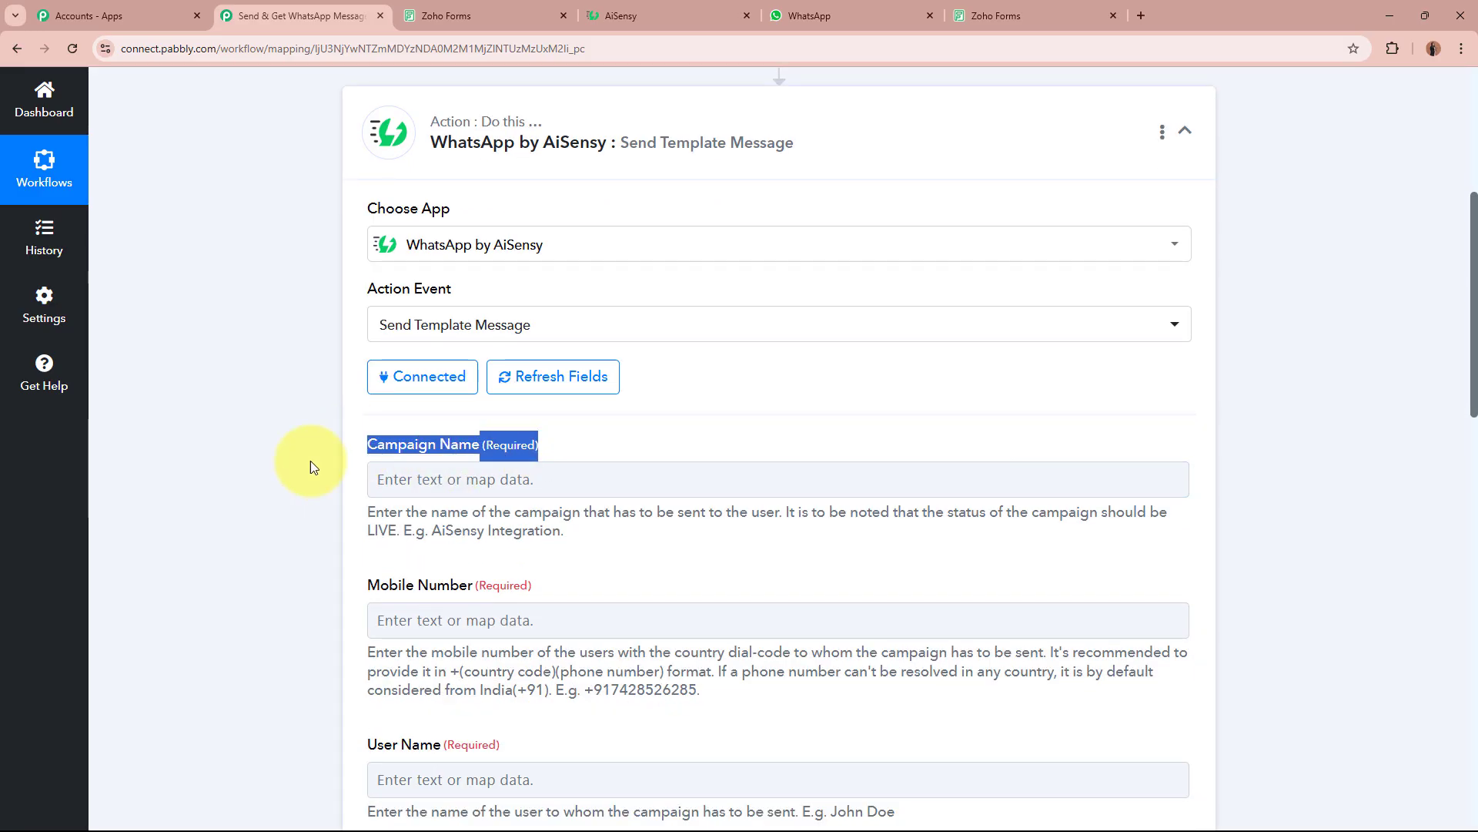
left_click(149, 484)
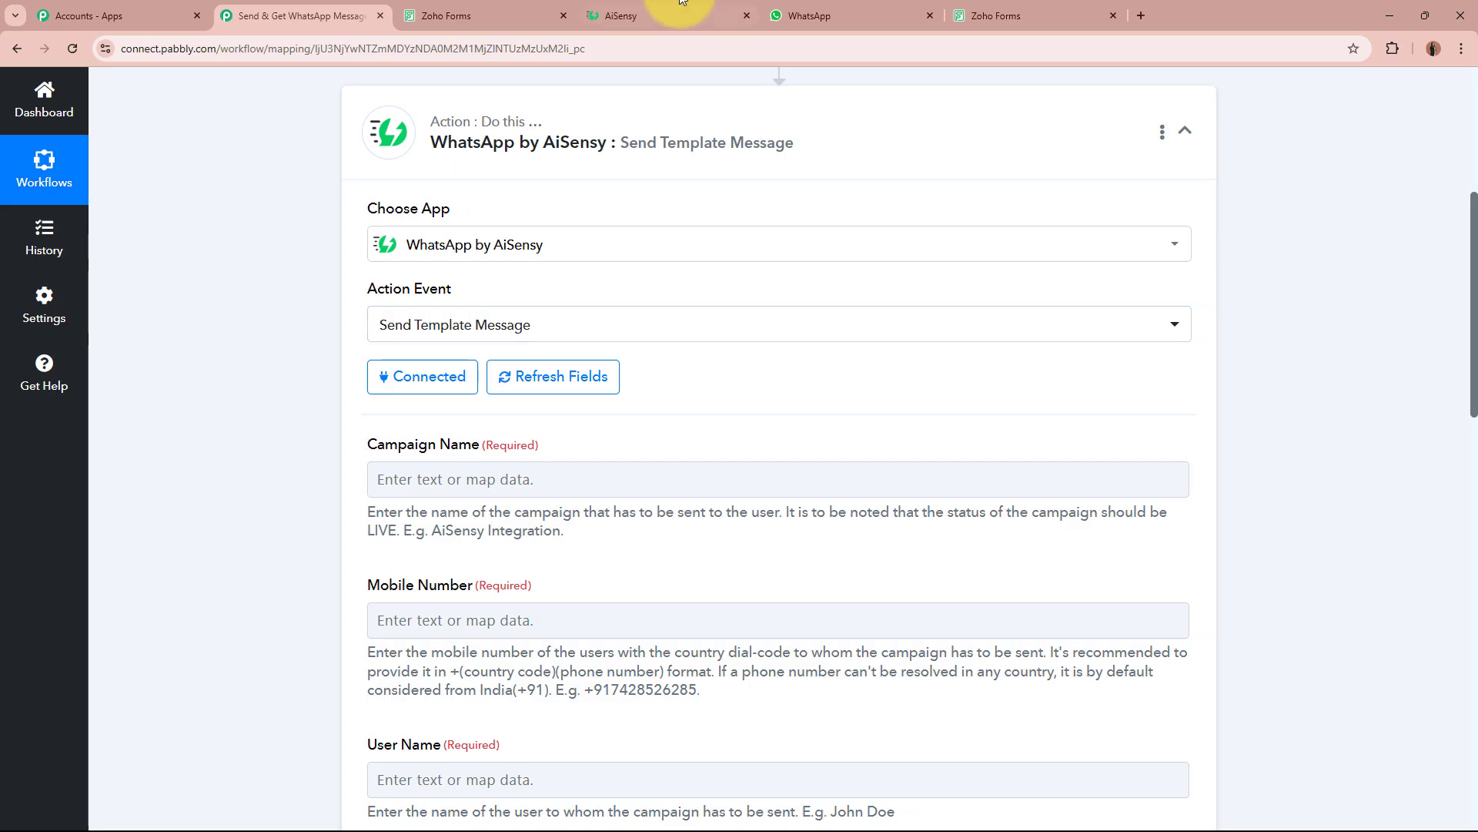
Preview client_thankyou_message_template in AiSensy and copy its name.
left_click(662, 14)
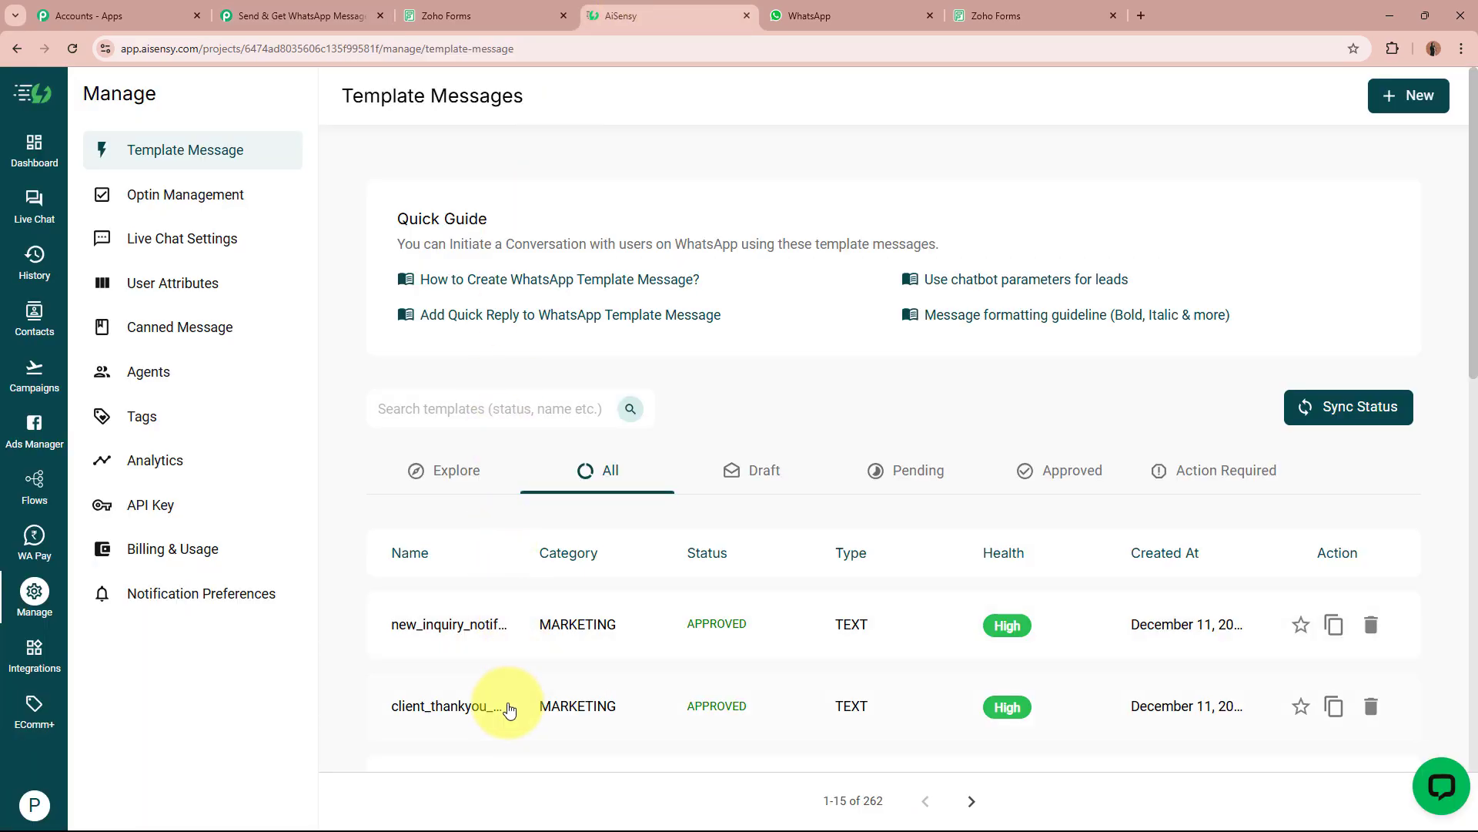
left_click(501, 704)
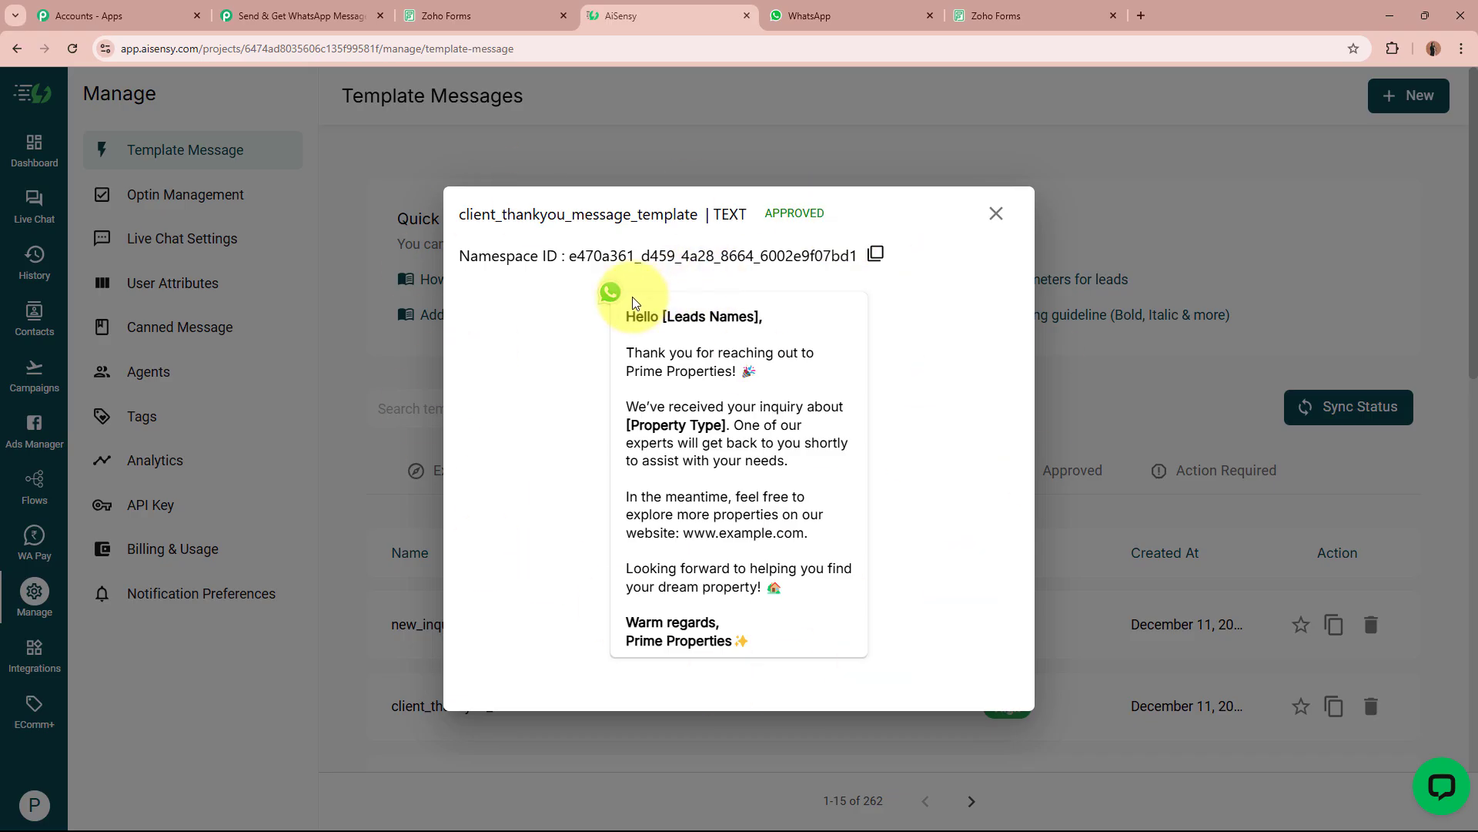
left_click_drag(460, 214, 698, 214)
left_click(878, 192)
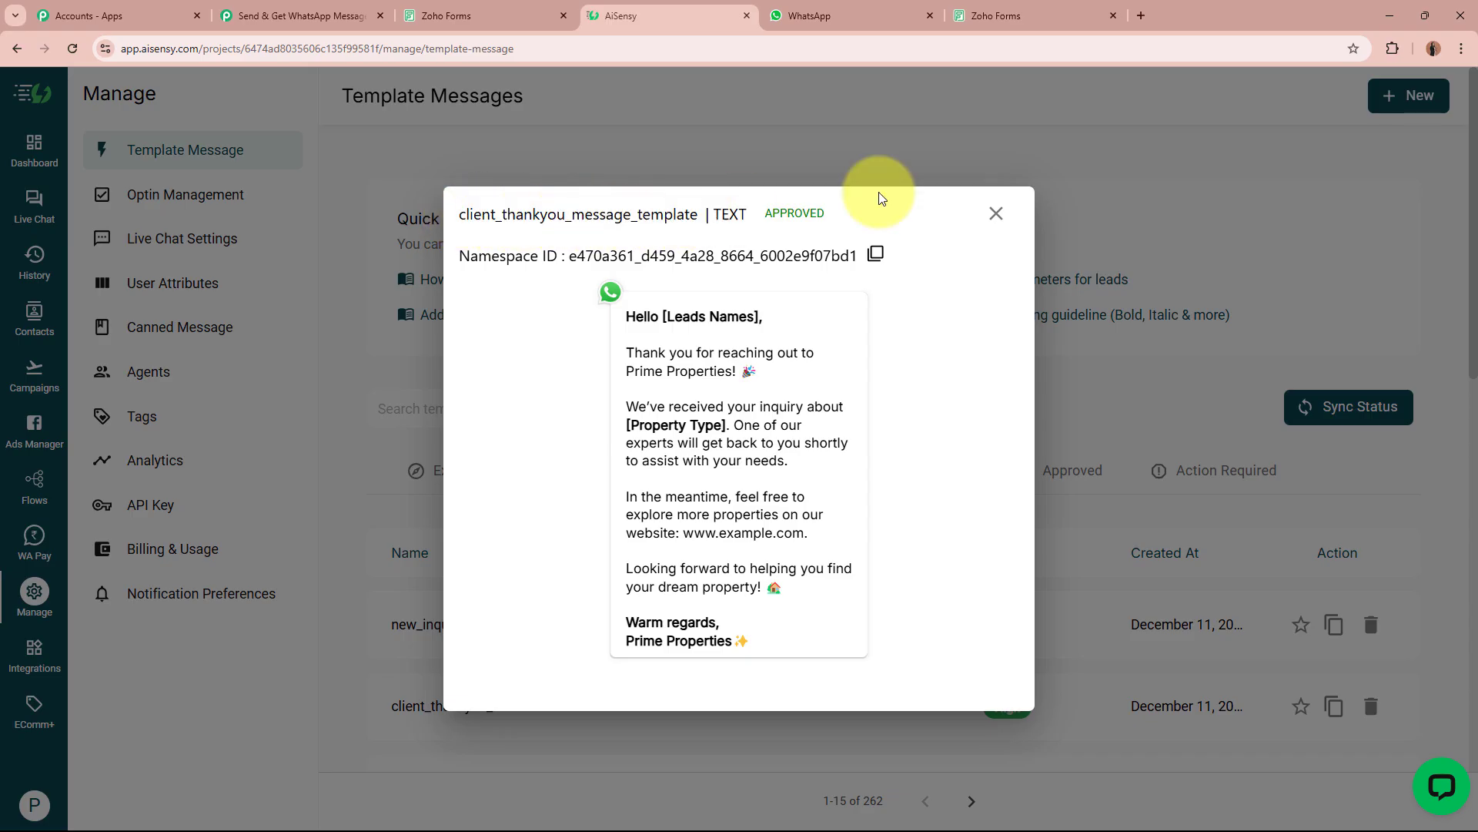
left_click(997, 214)
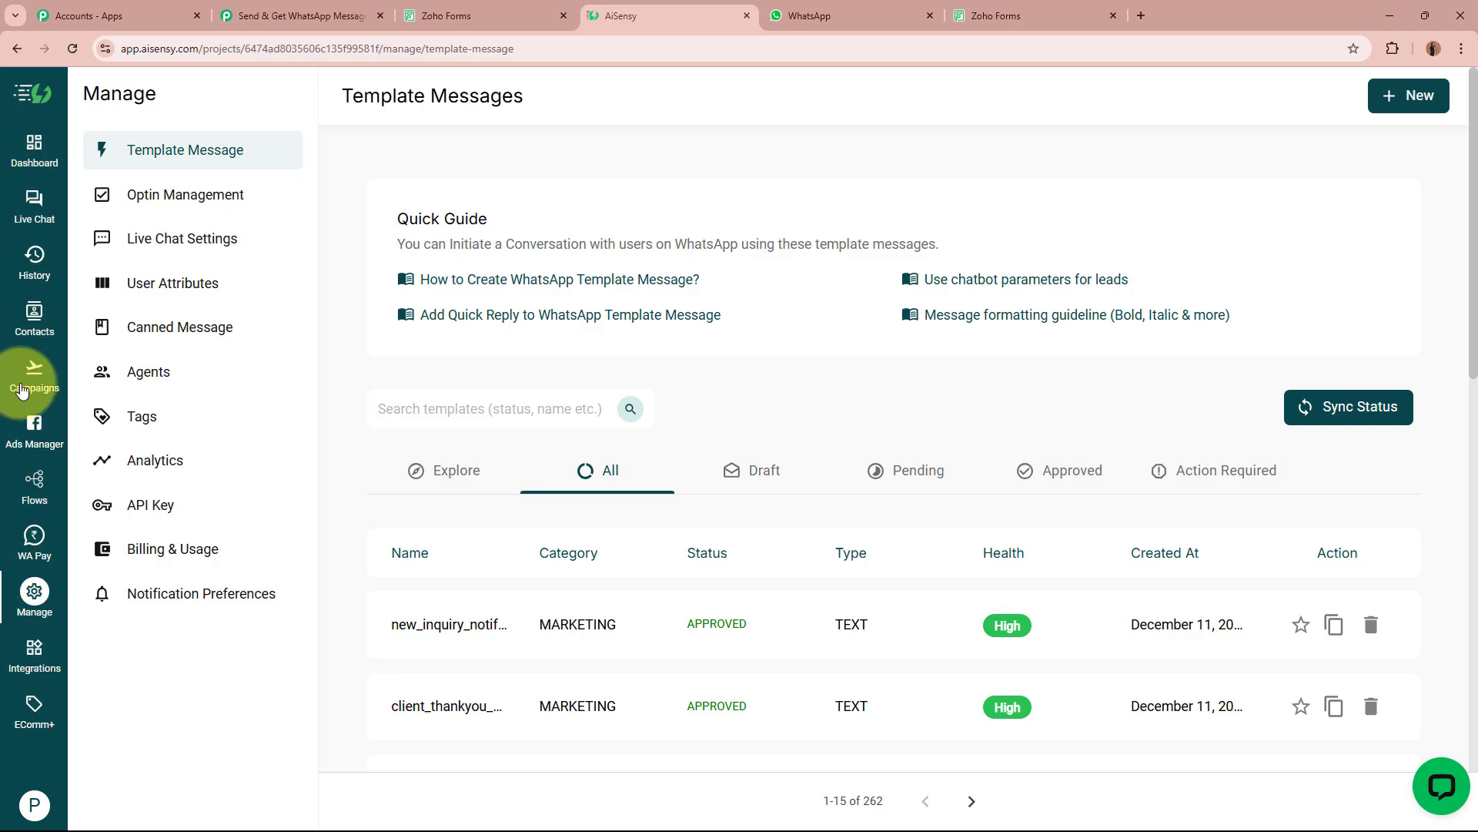
Launch a new API campaign named 'Send Thank You Message'.
left_click(25, 383)
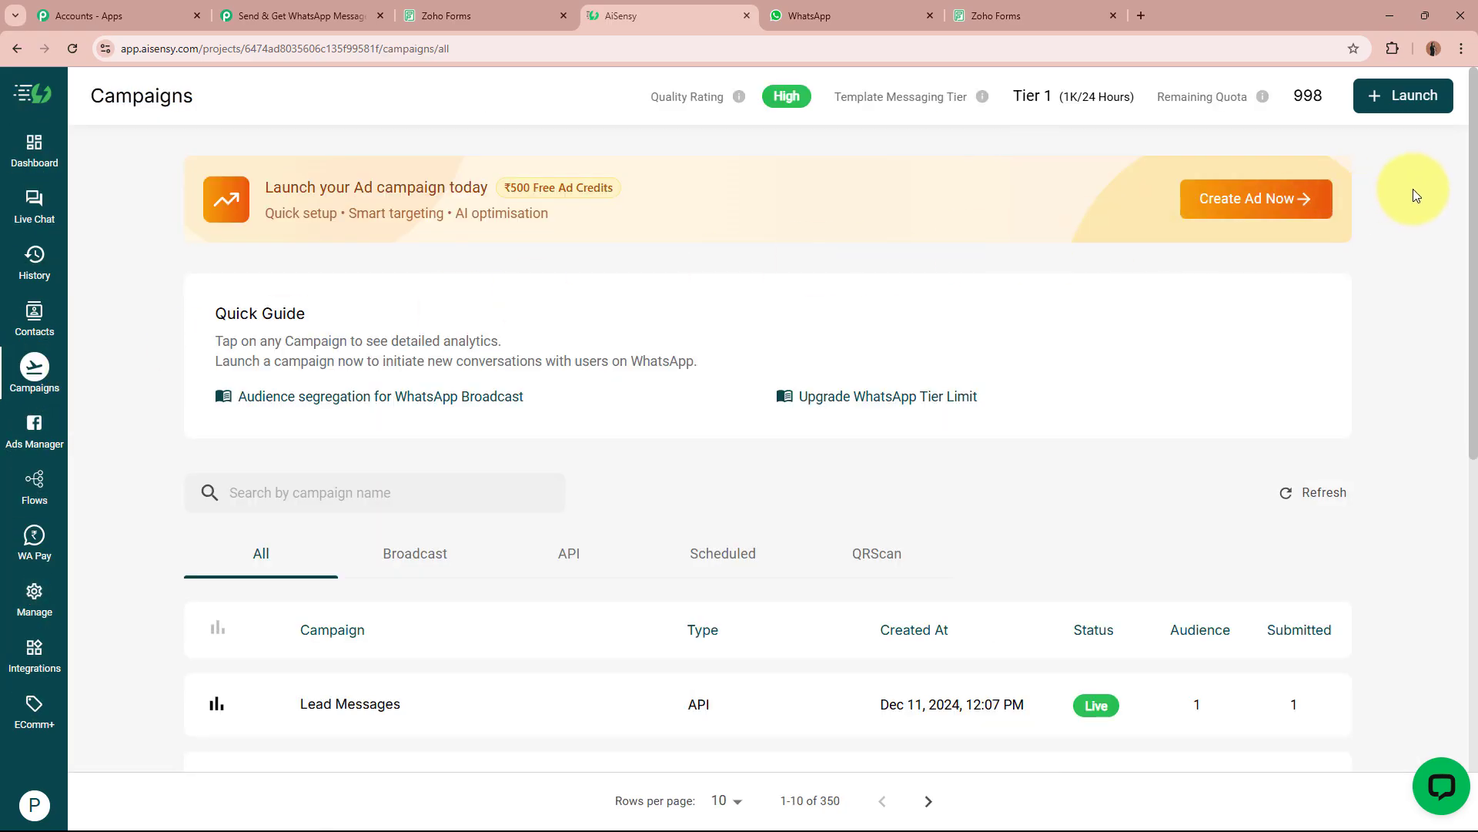
left_click(1409, 97)
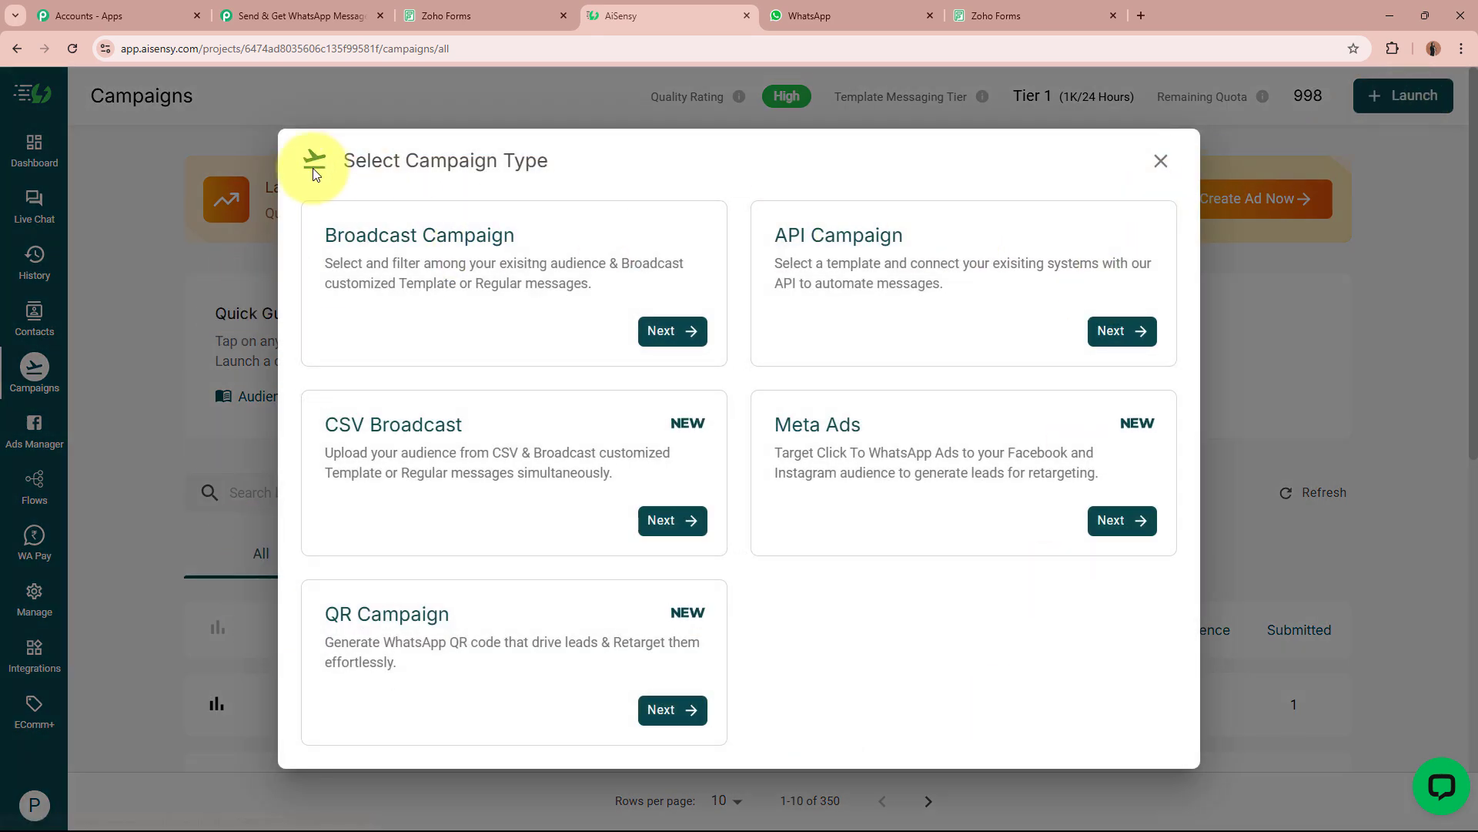
left_click(982, 259)
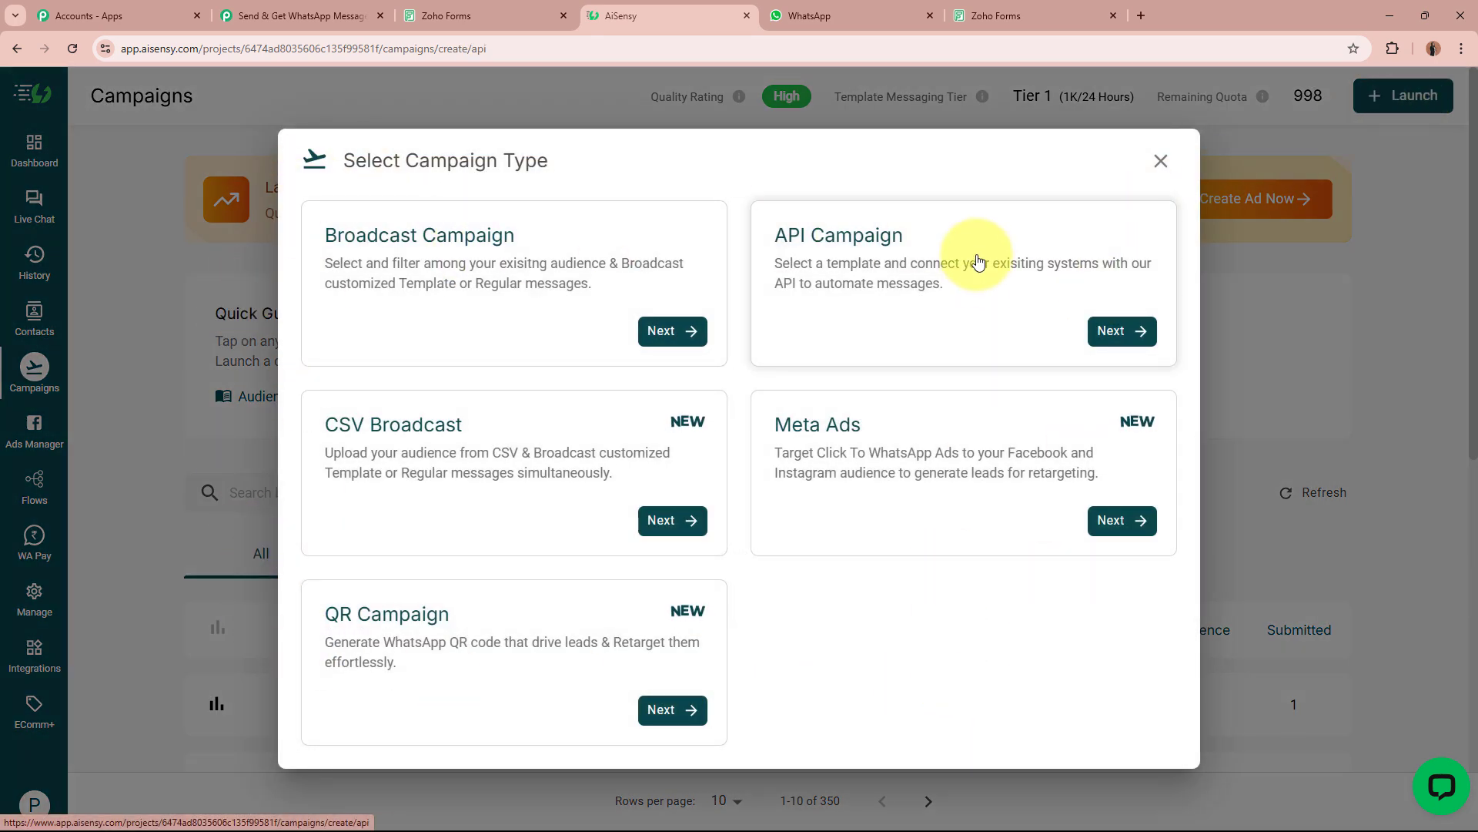
left_click(409, 487)
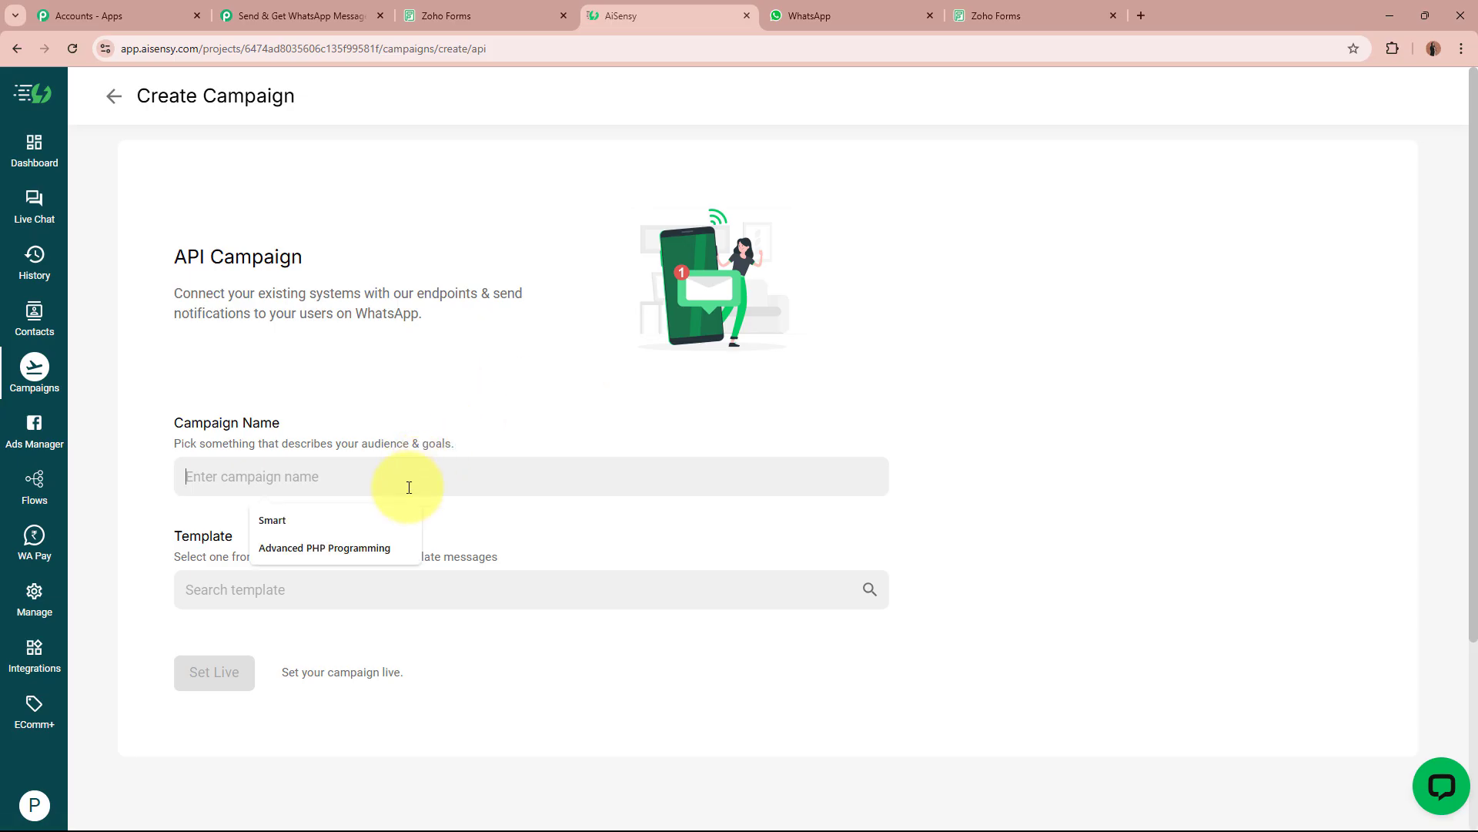
type("Se")
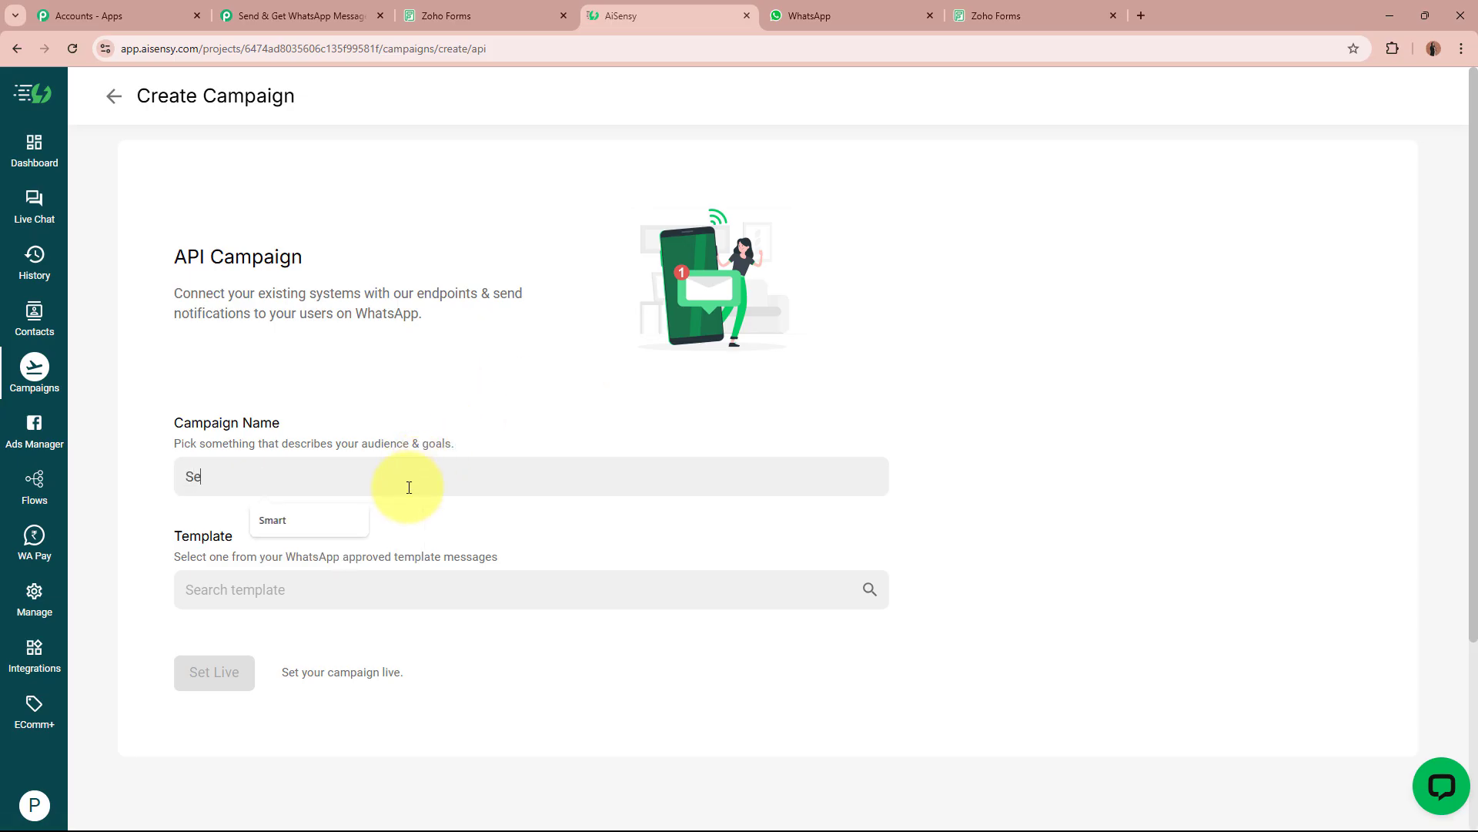
type("nd Thank You Message")
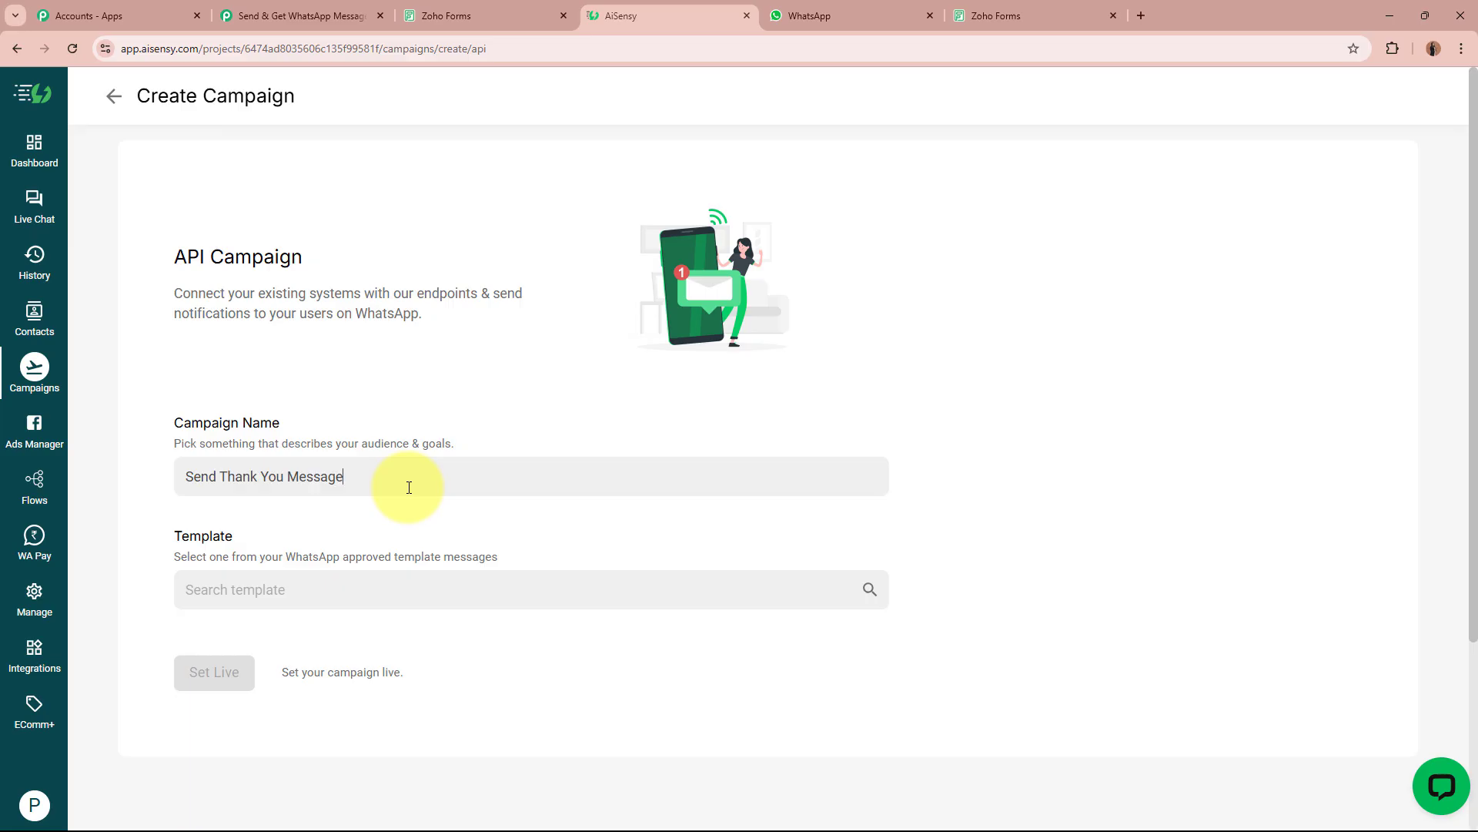
key("ctrl+a")
key("ctrl+c")
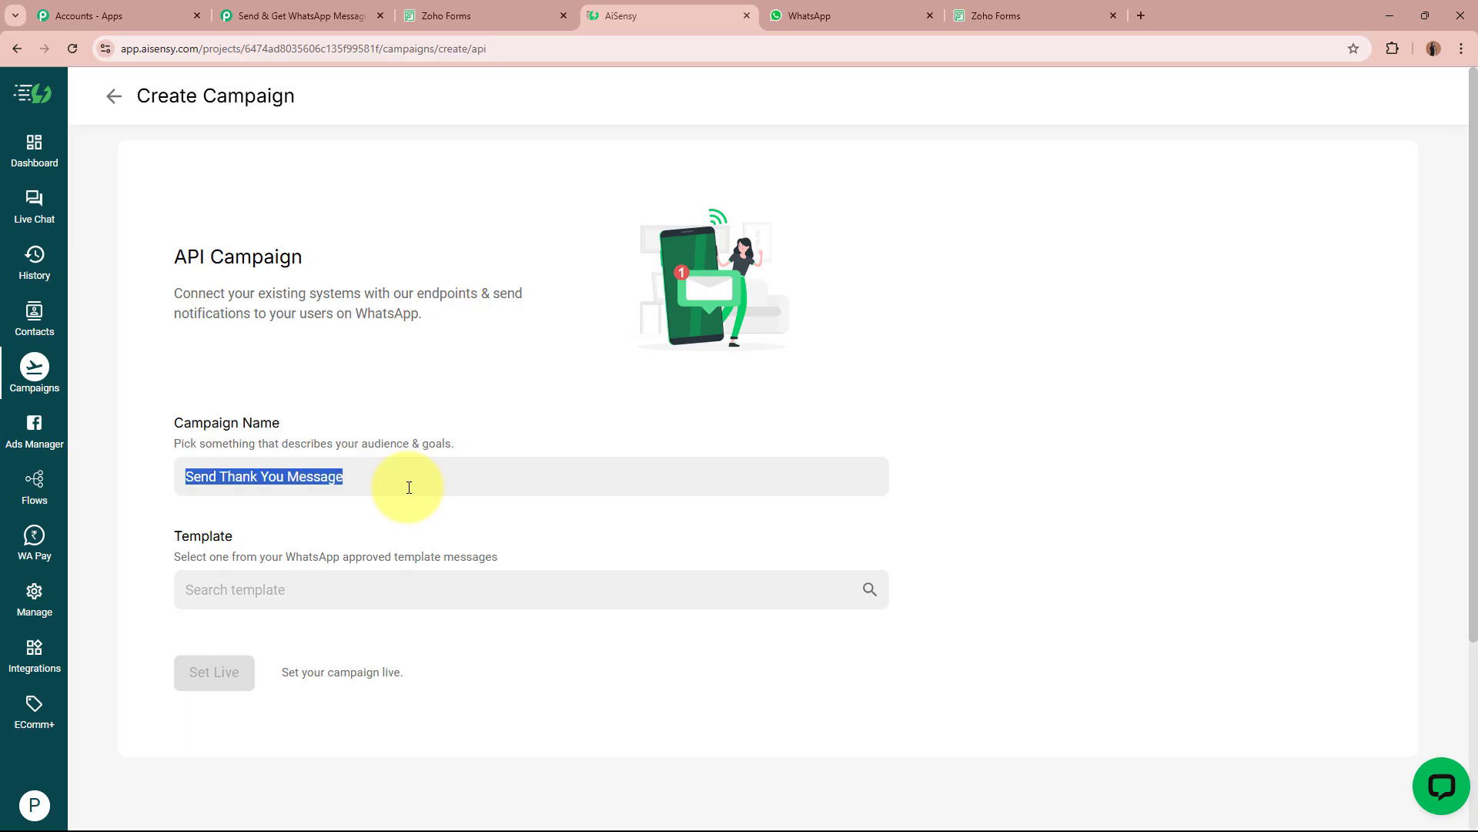
Pick client_thankyou_message_template as the campaign's template.
left_click(346, 597)
left_click(358, 575)
left_click(365, 585)
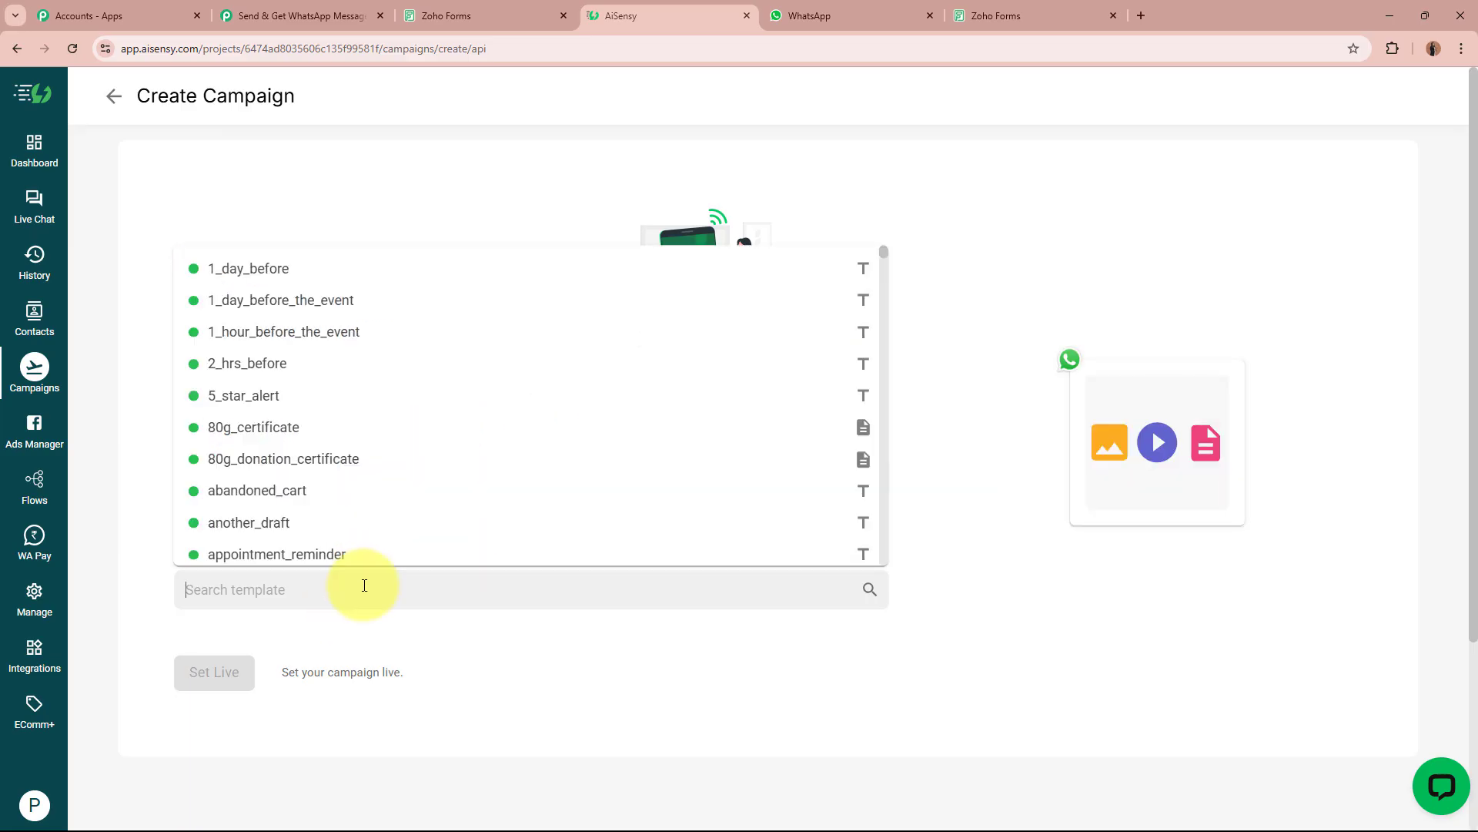
type("cl")
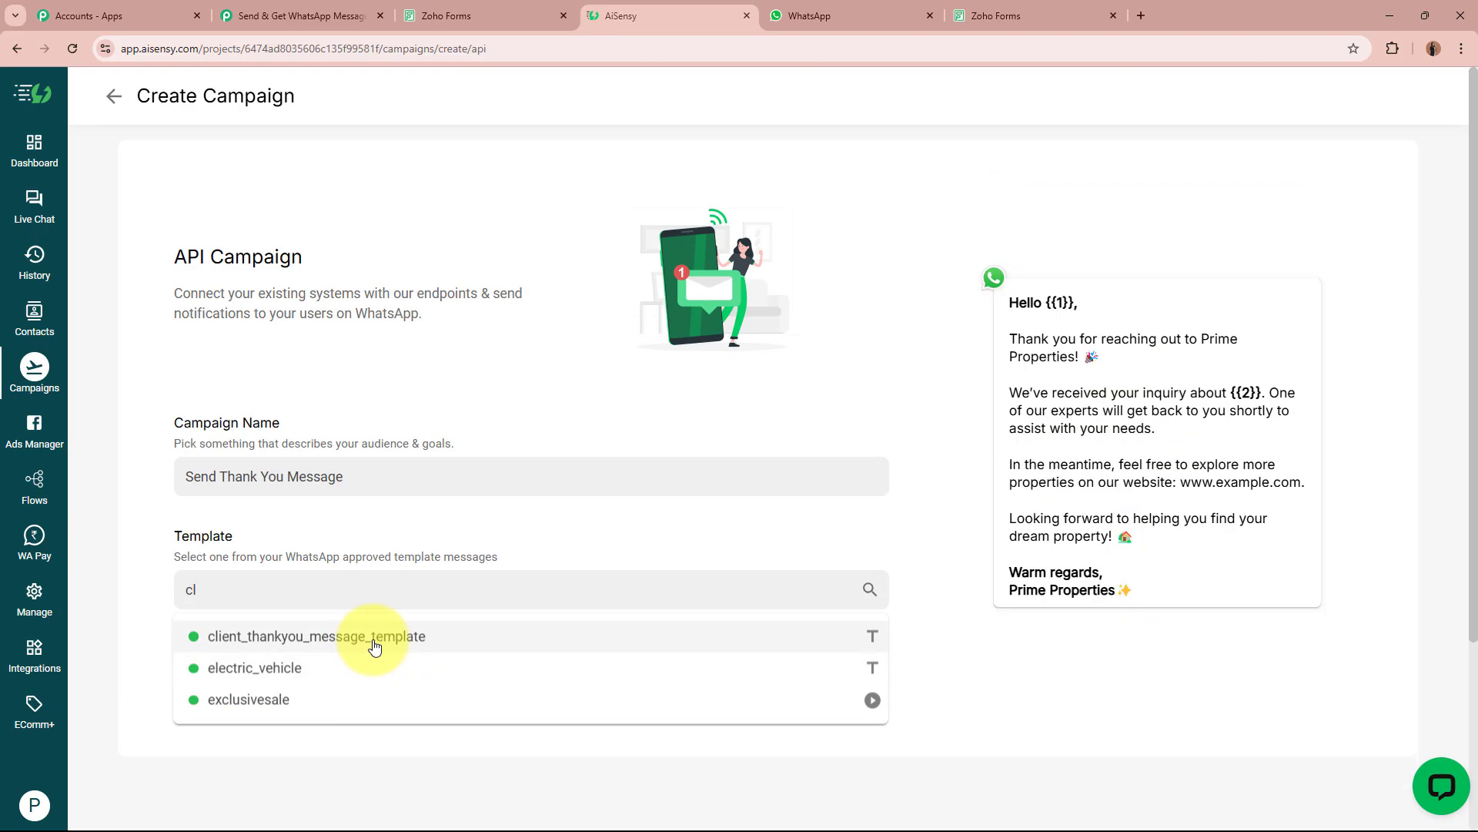
left_click(370, 639)
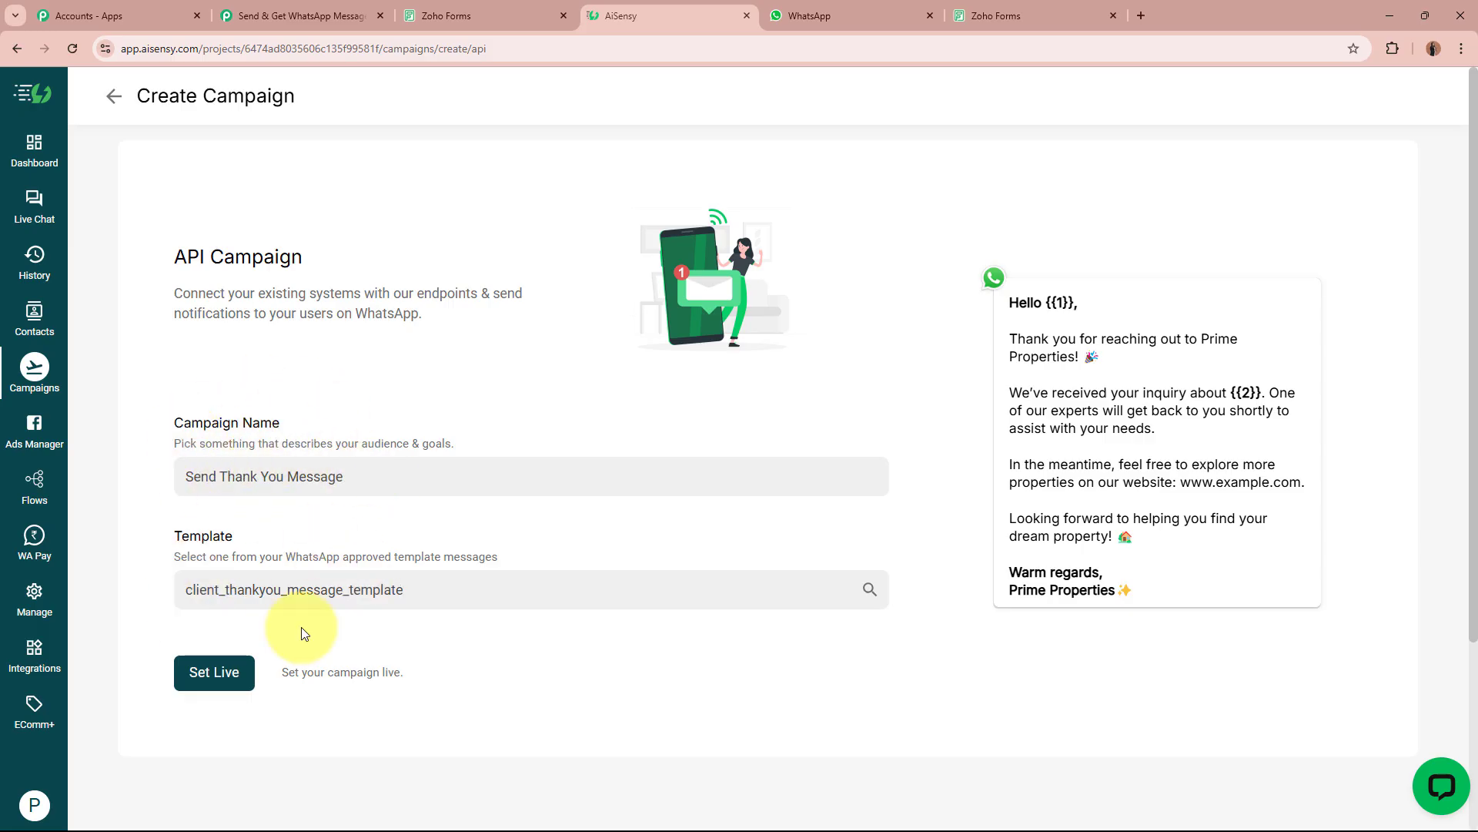
Set the Send Thank You Message campaign live and go back to the Pabbly AiSensy step.
left_click_drag(1000, 298, 1208, 606)
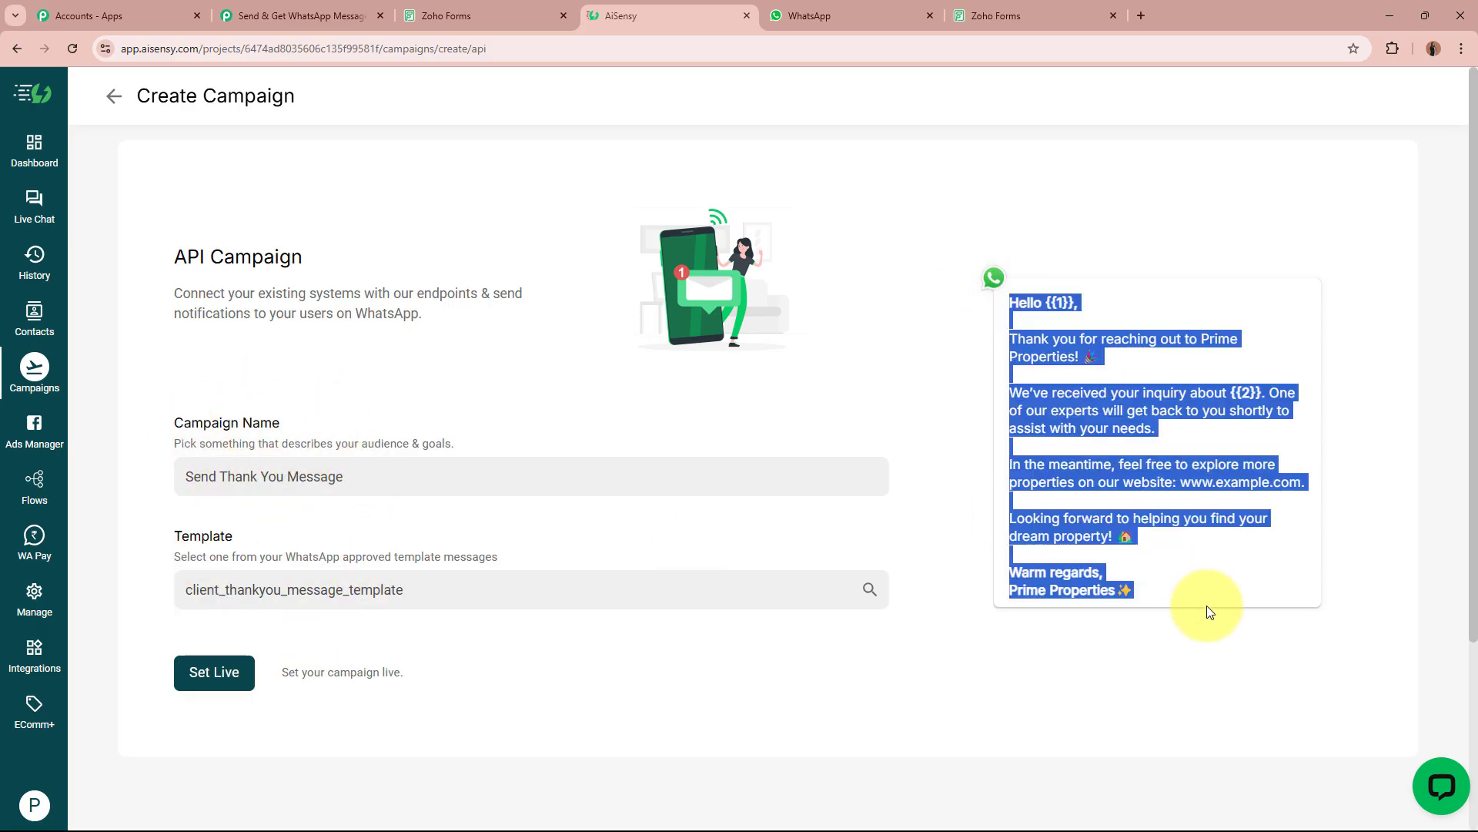
left_click(1207, 605)
left_click(247, 684)
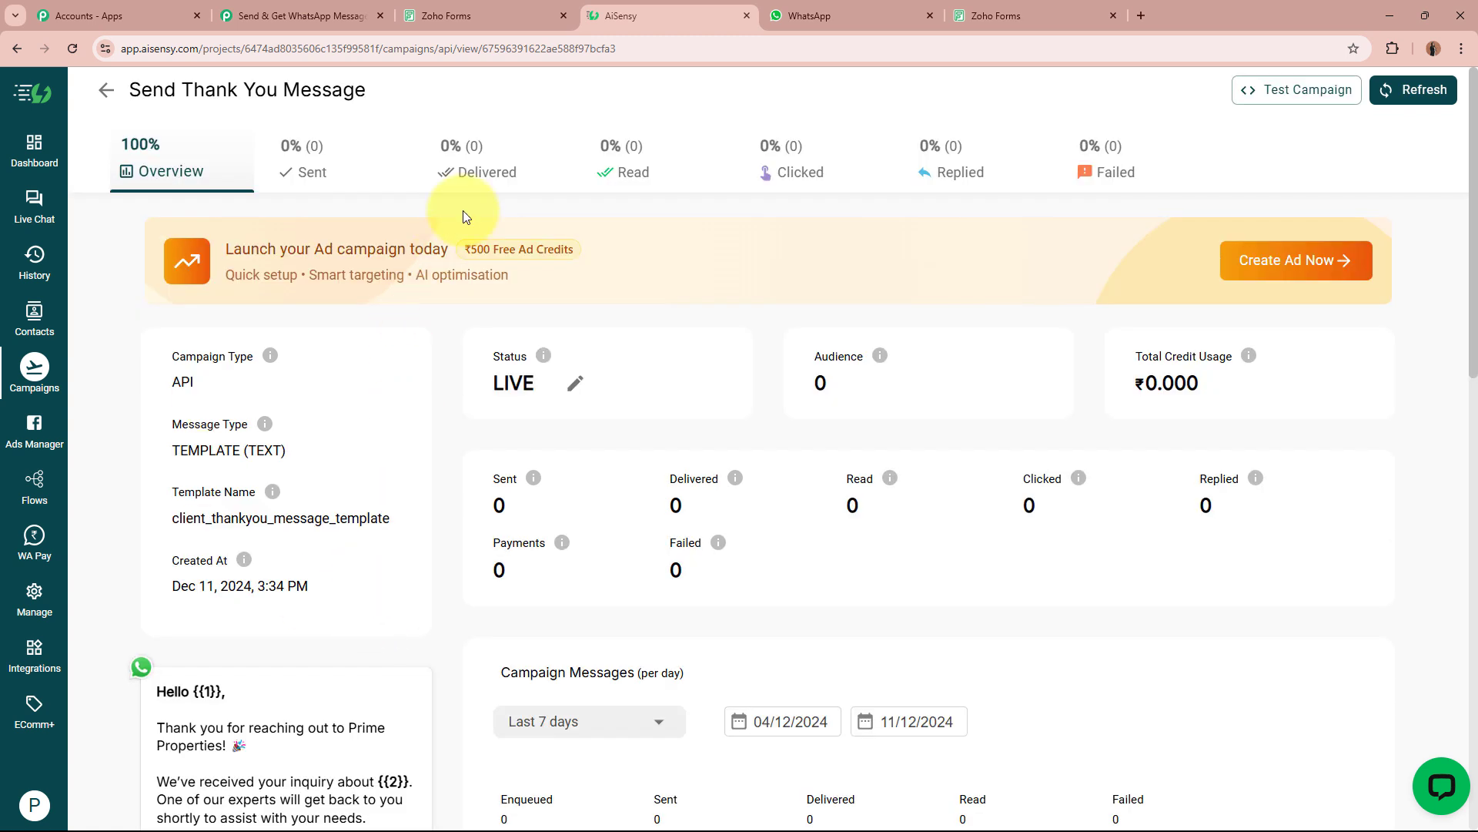
scroll(831, 516, "down", 1)
scroll(831, 515, "down", 5)
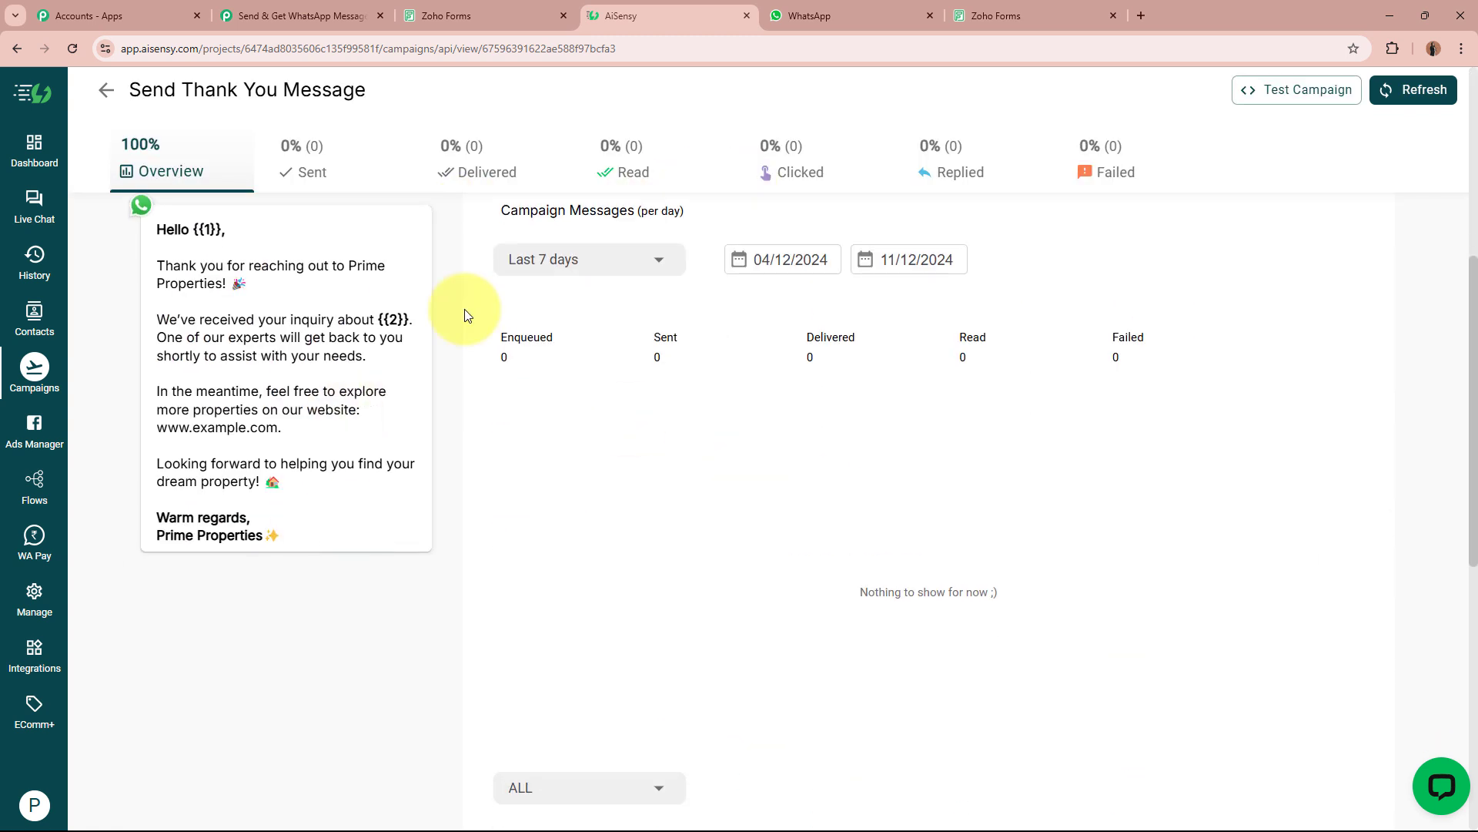
scroll(436, 408, "up", 6)
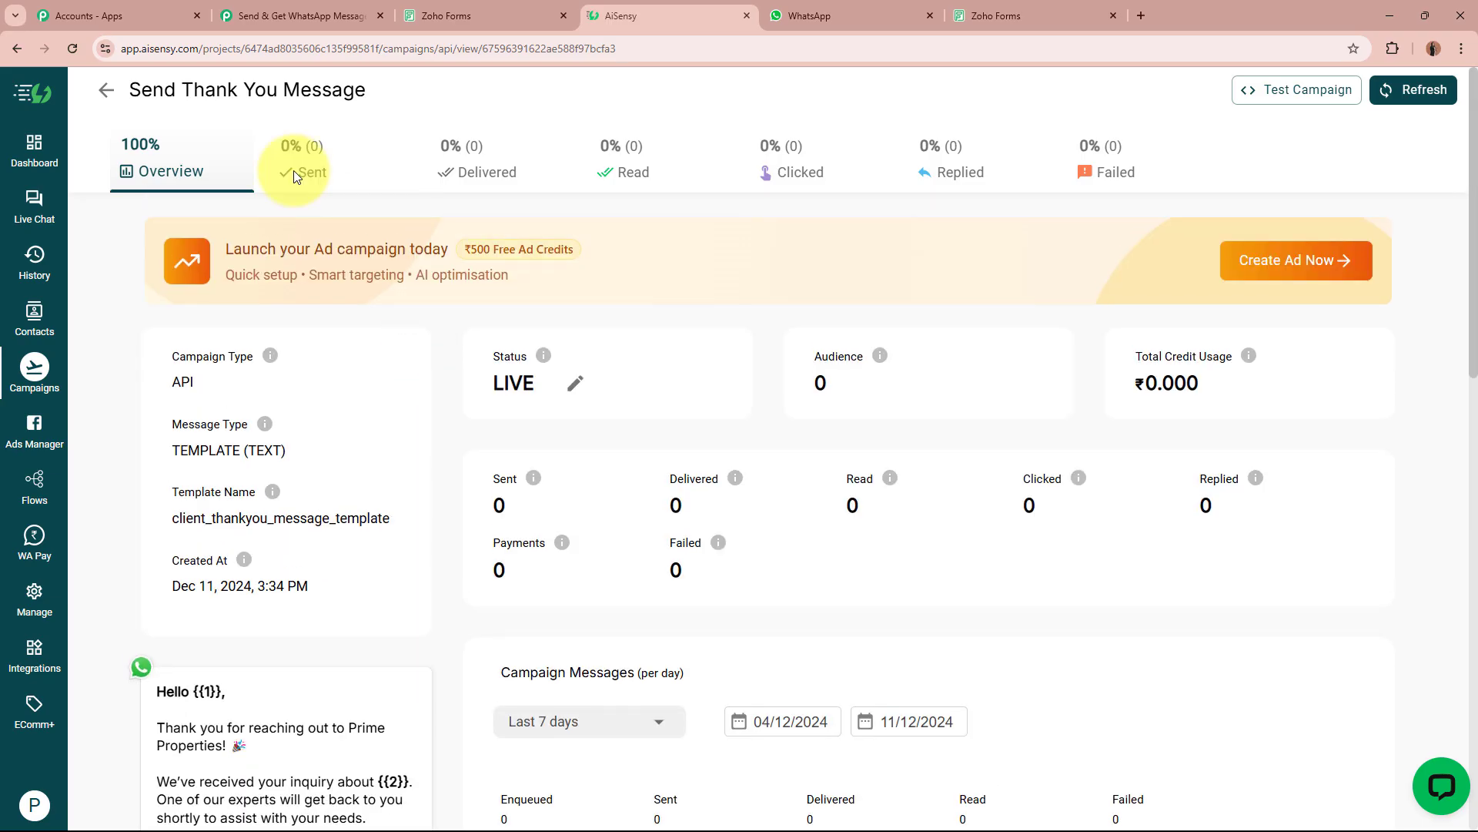
left_click(300, 16)
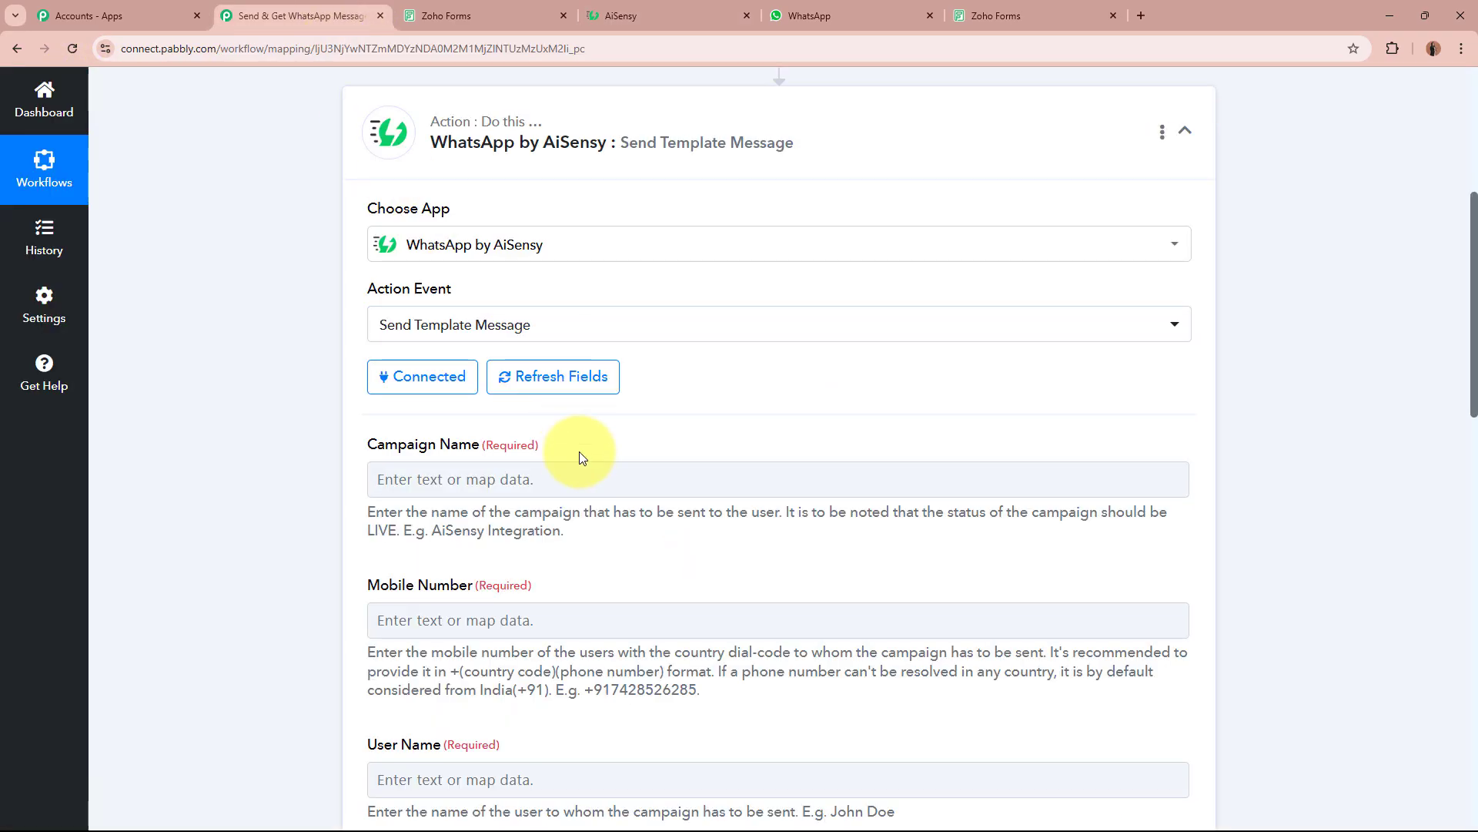
Paste 'Send Thank You Message' into the Campaign Name field.
left_click(580, 473)
key("ctrl+v")
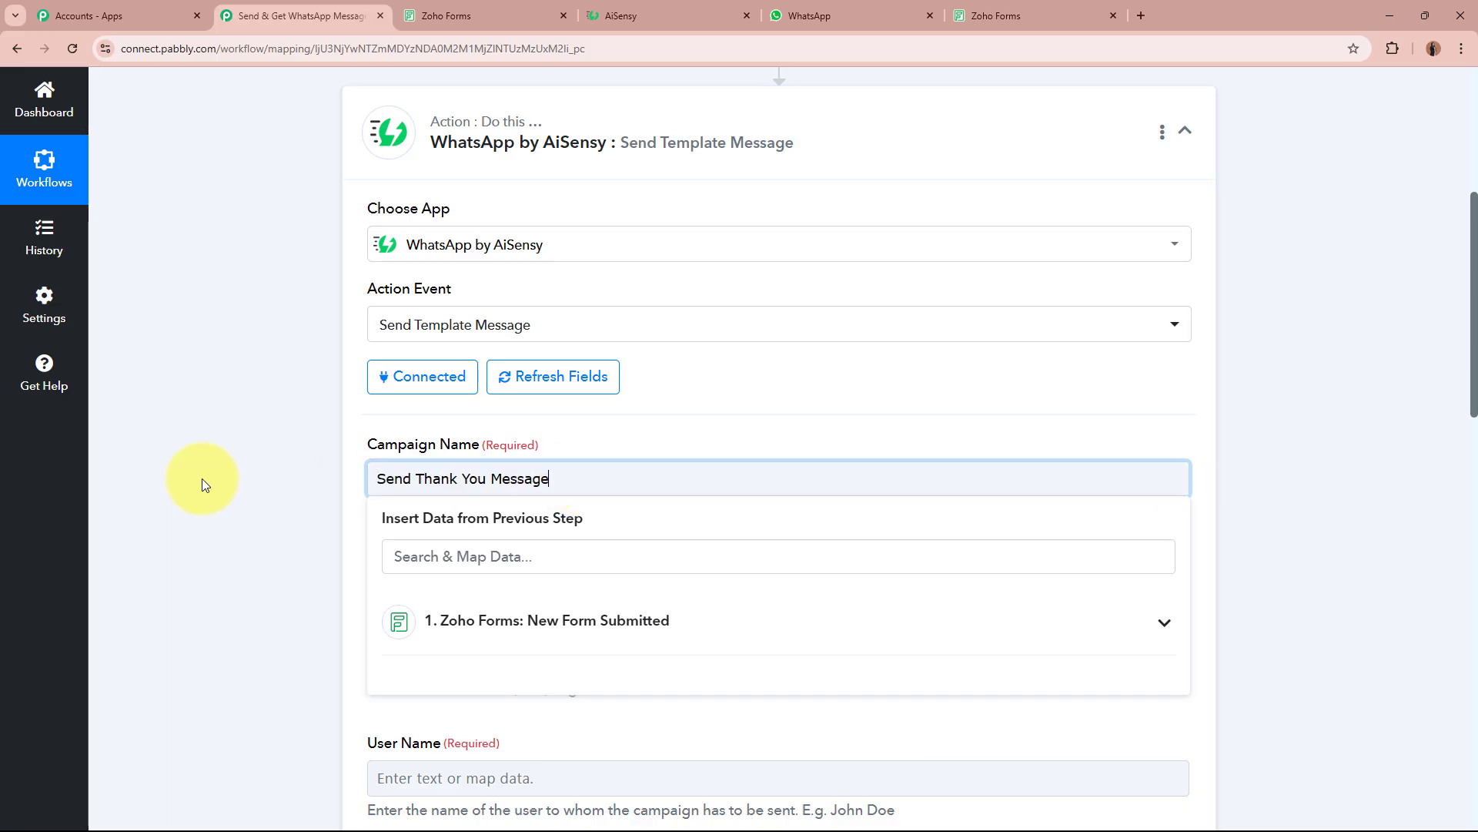
left_click(202, 478)
Scroll to the Mobile Number field and open its data mapping choices.
scroll(202, 478, "down", 4)
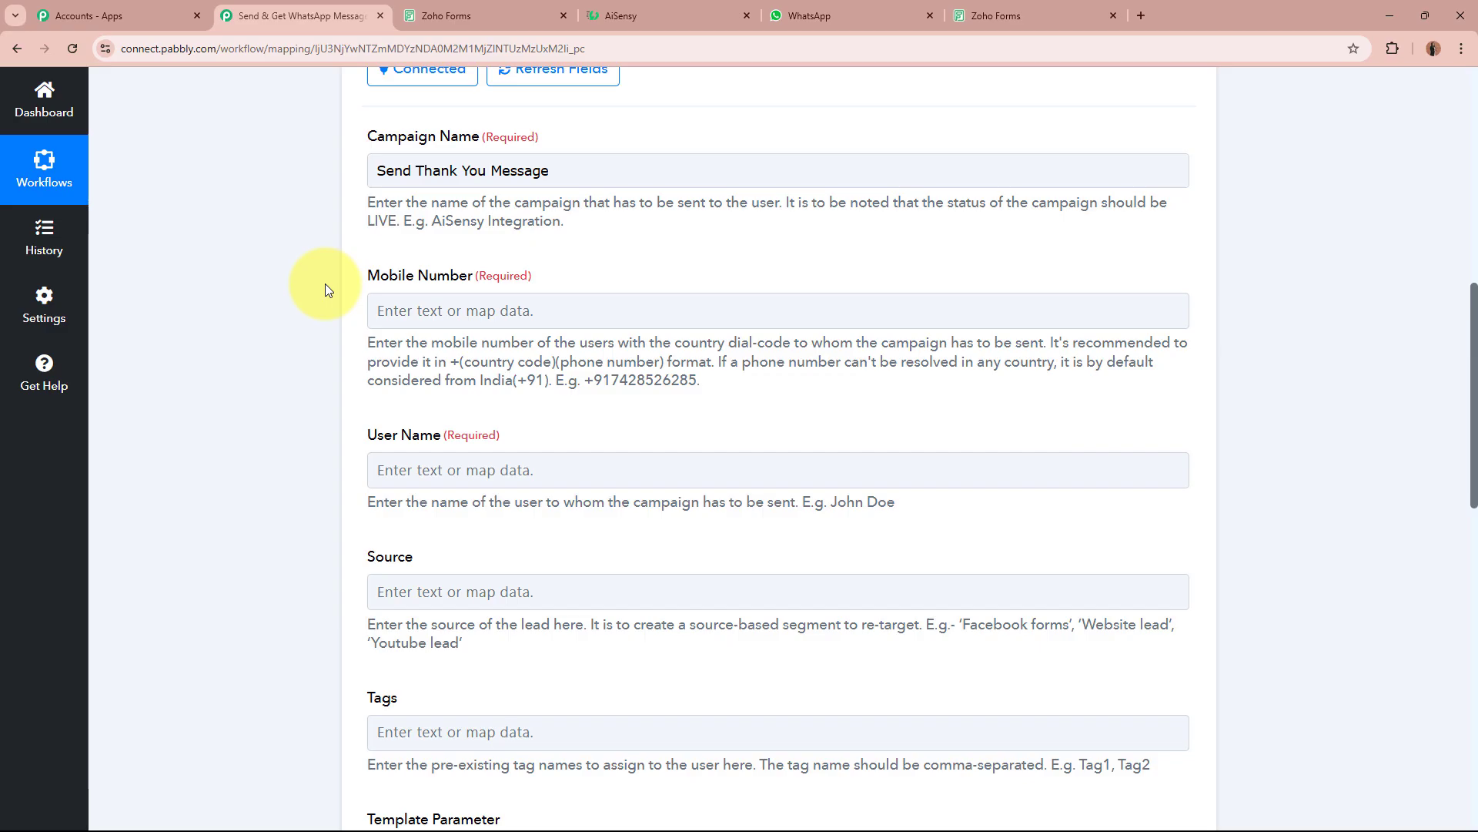
scroll(325, 283, "up", 8)
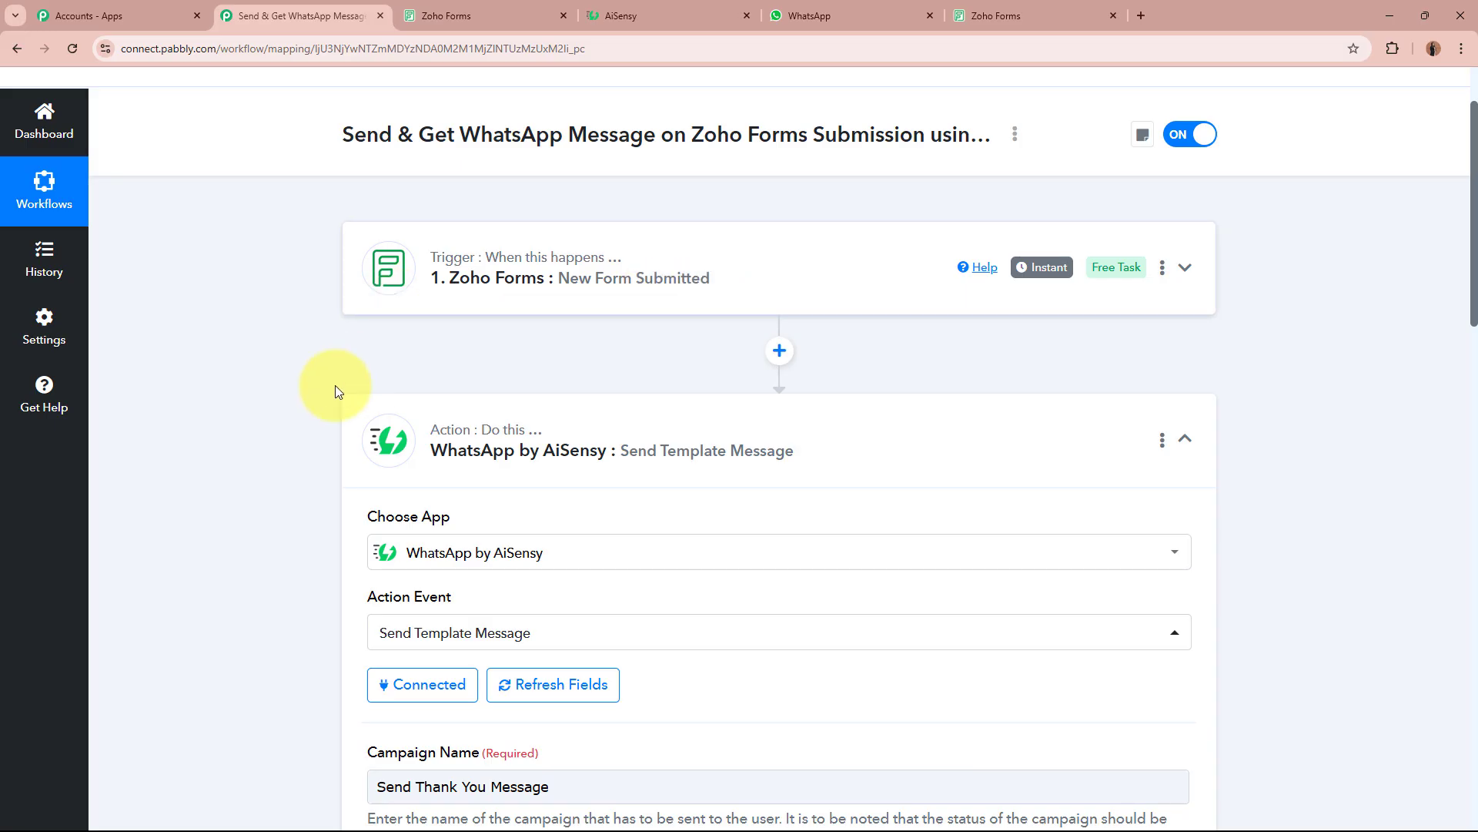
scroll(242, 450, "down", 8)
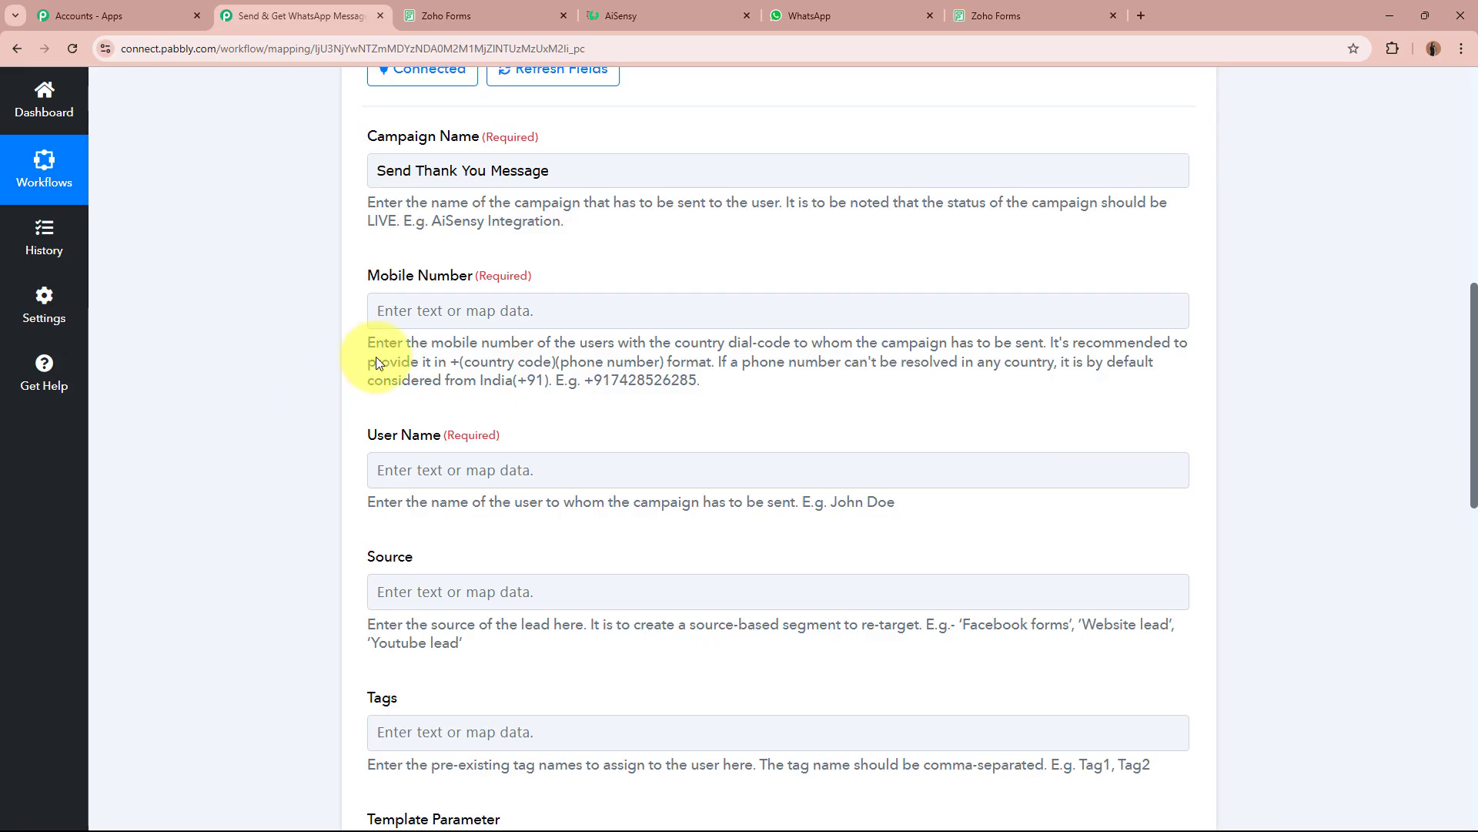
left_click(429, 310)
scroll(560, 365, "up", 10)
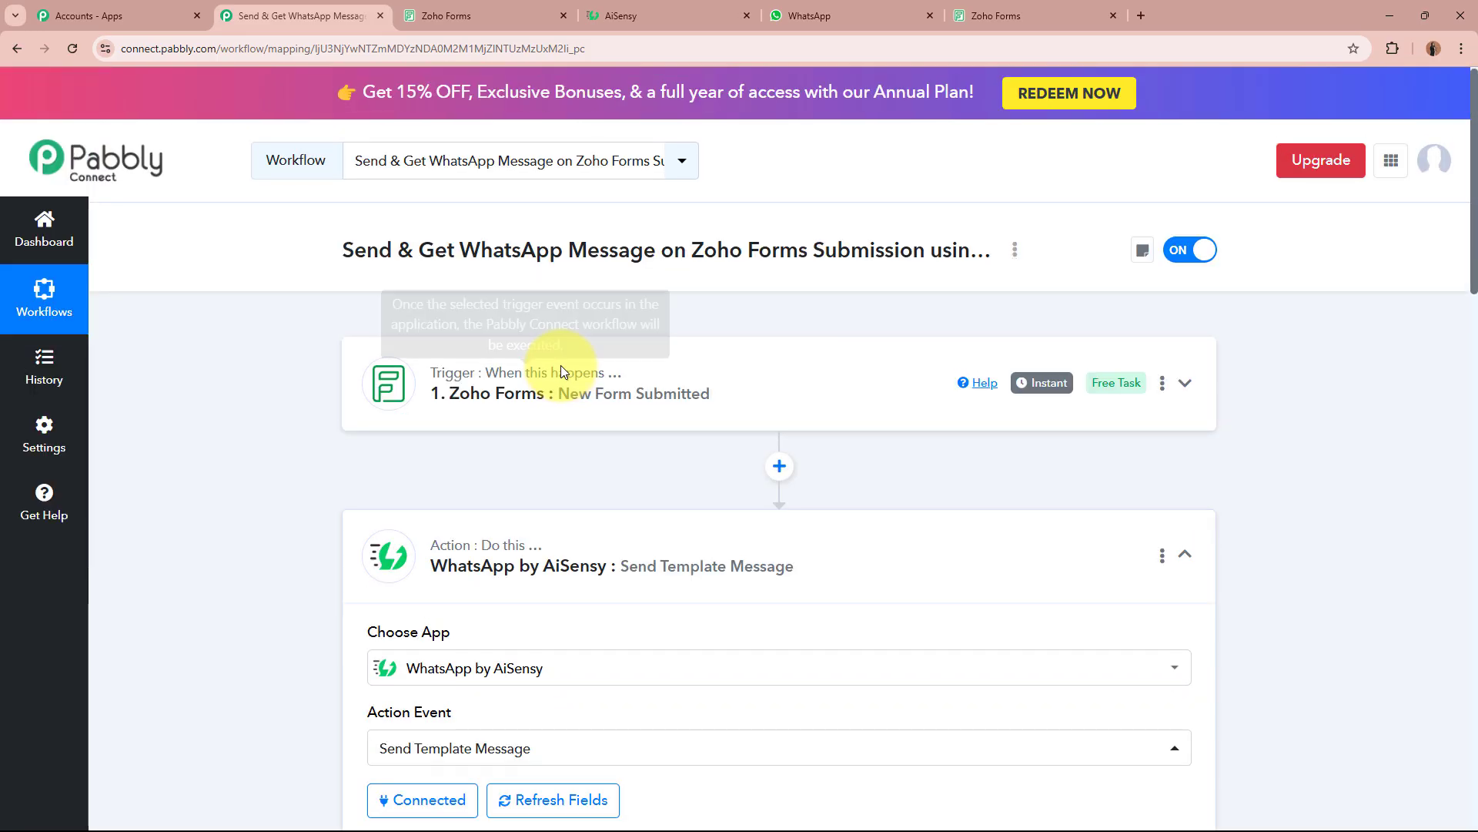
scroll(249, 553, "down", 7)
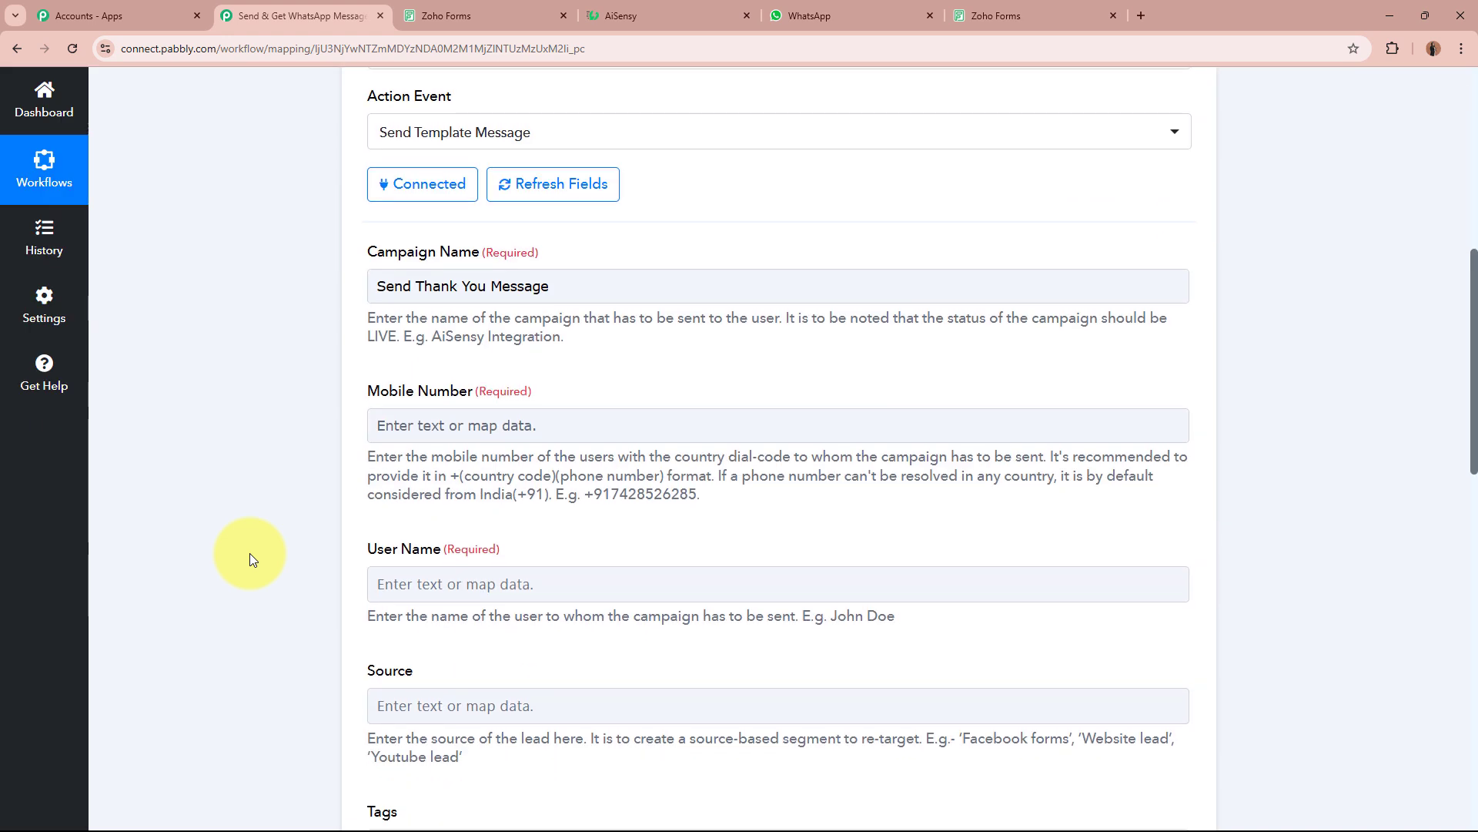
left_click(500, 425)
Map the Zoho Forms Phone Number into Mobile Number.
scroll(285, 434, "down", 2)
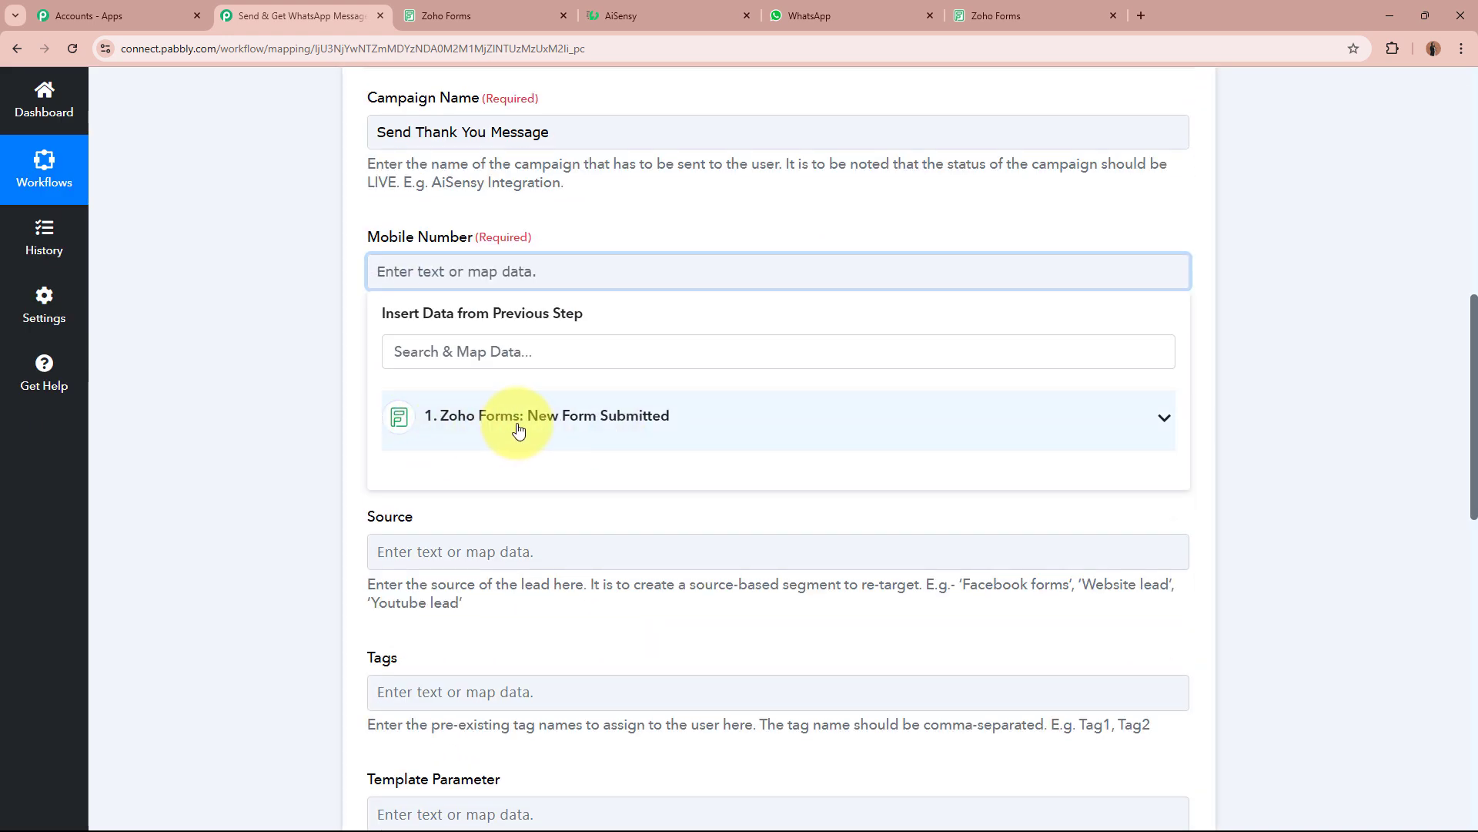
left_click(656, 433)
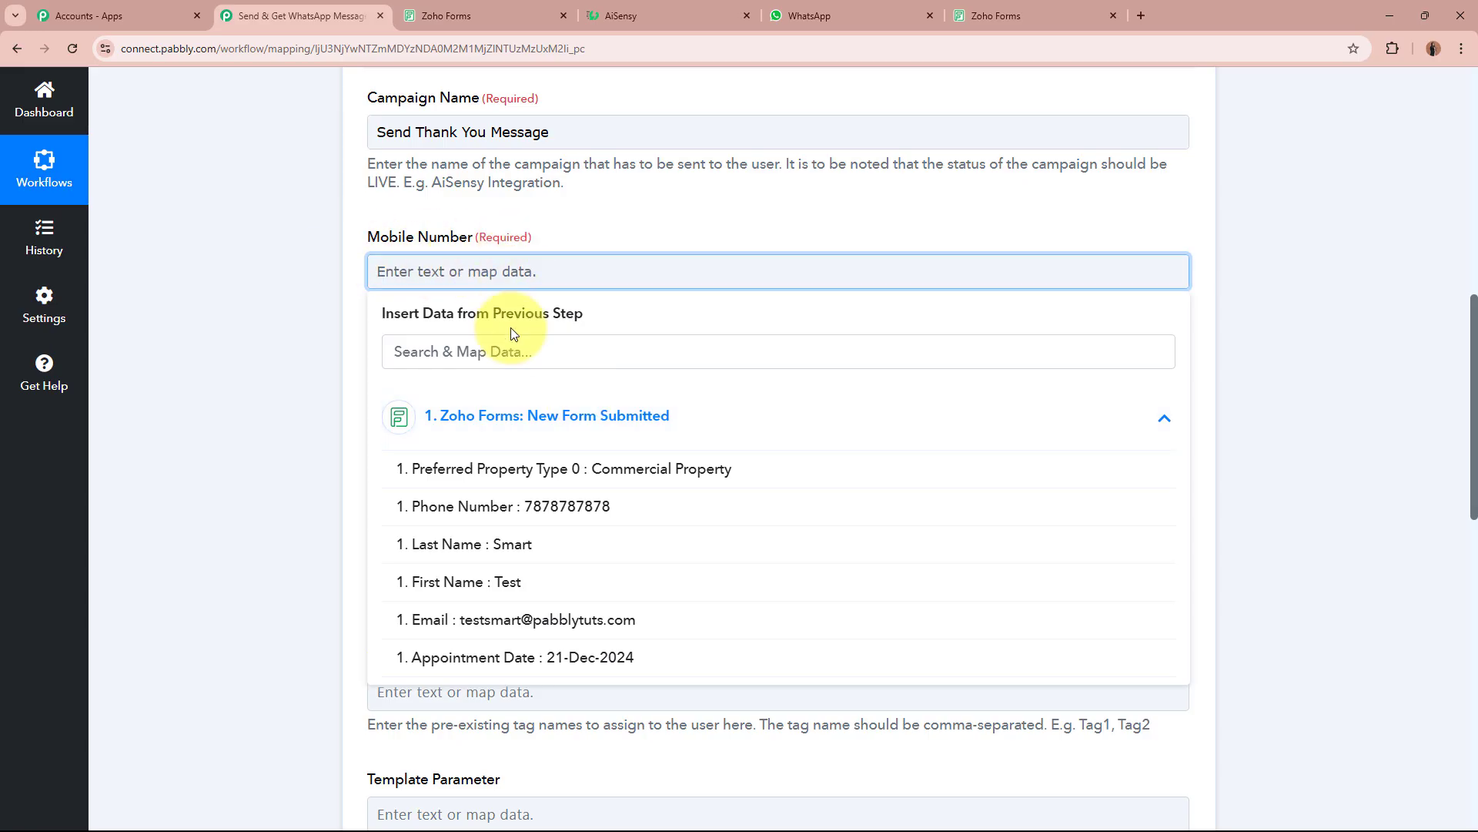
left_click(512, 506)
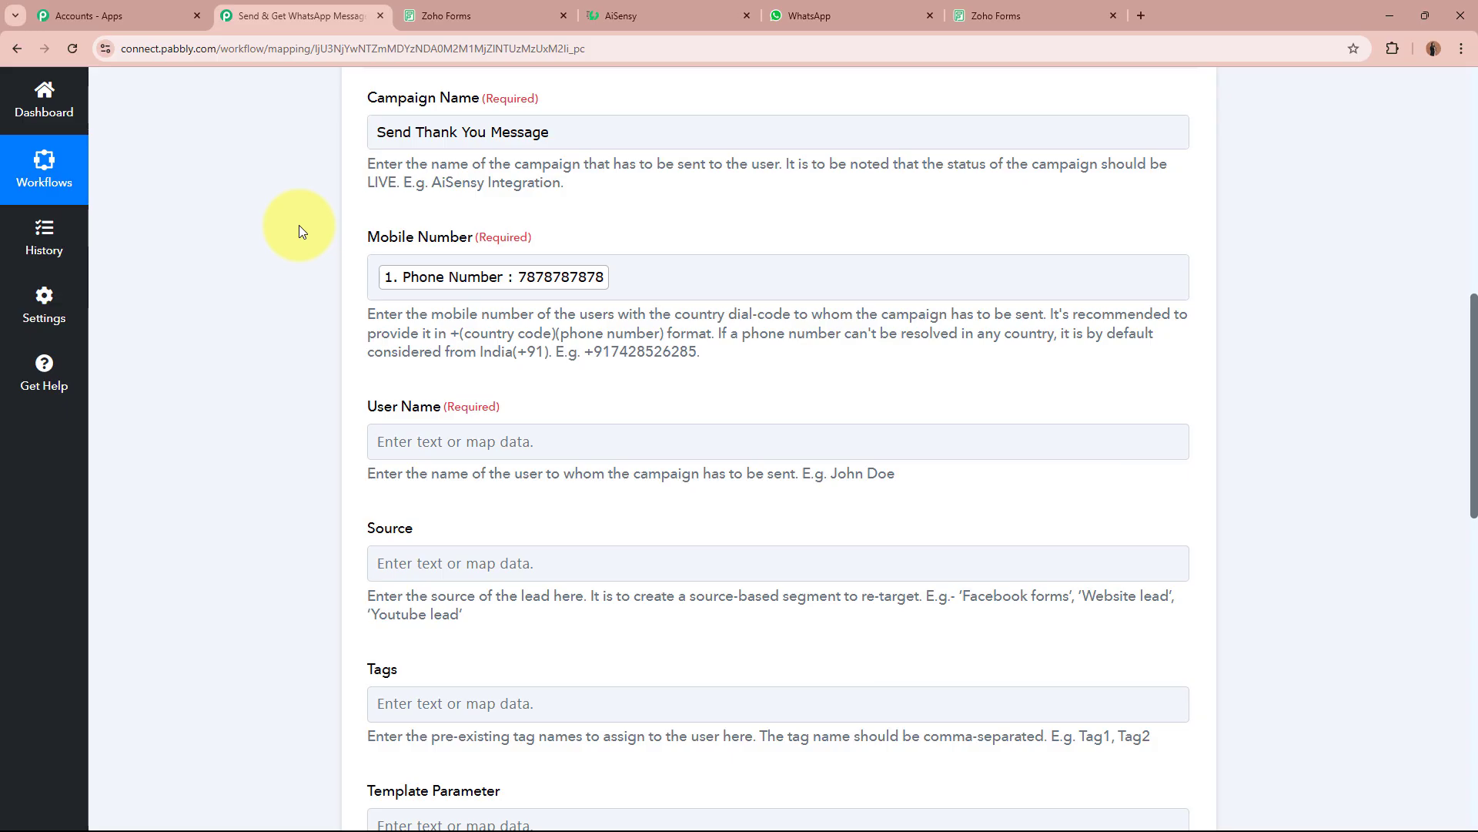
Point out the User Name field's description.
scroll(299, 224, "up", 8)
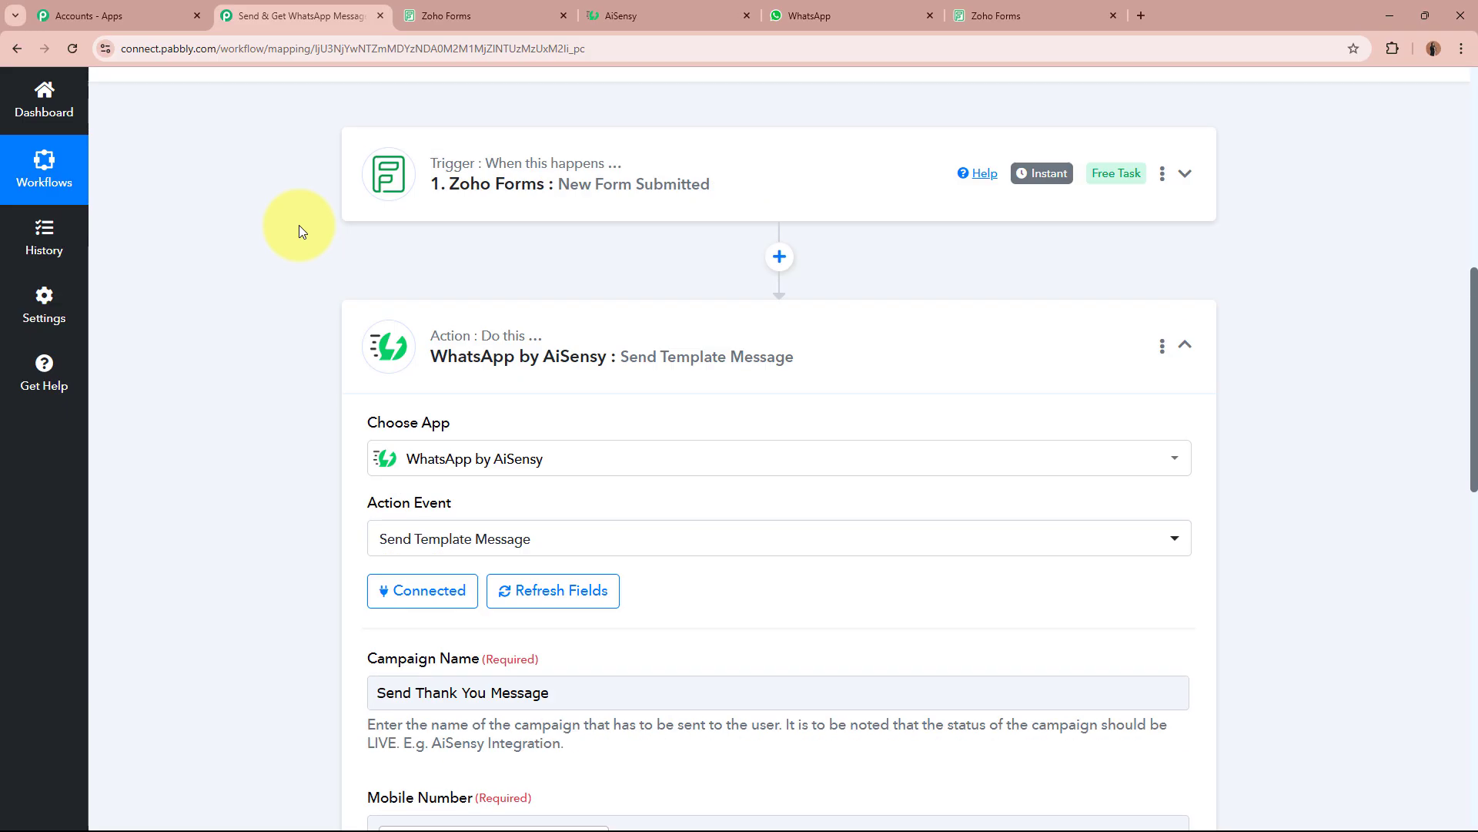
scroll(288, 364, "down", 8)
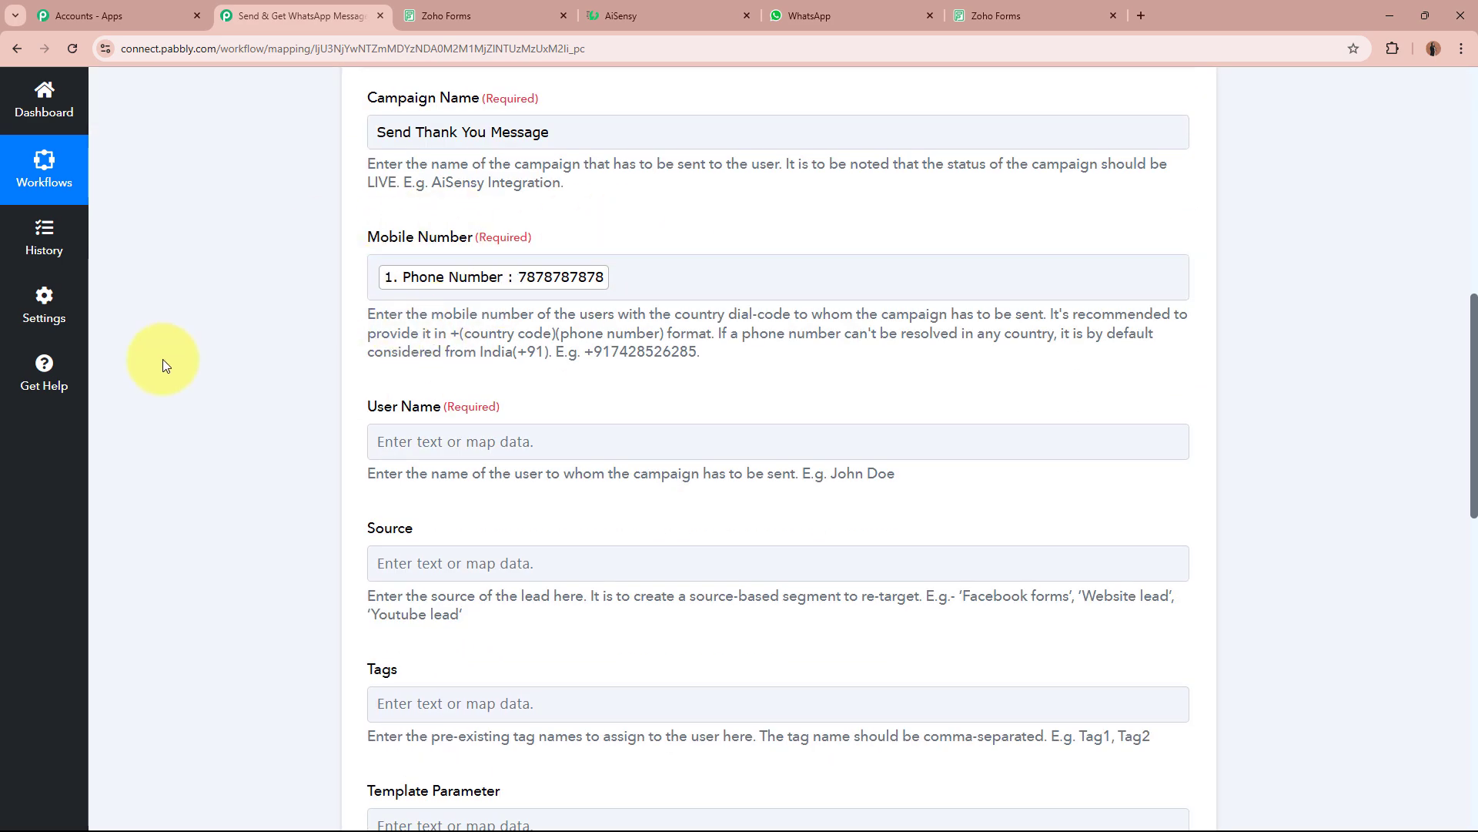
scroll(163, 358, "down", 2)
left_click_drag(399, 254, 475, 269)
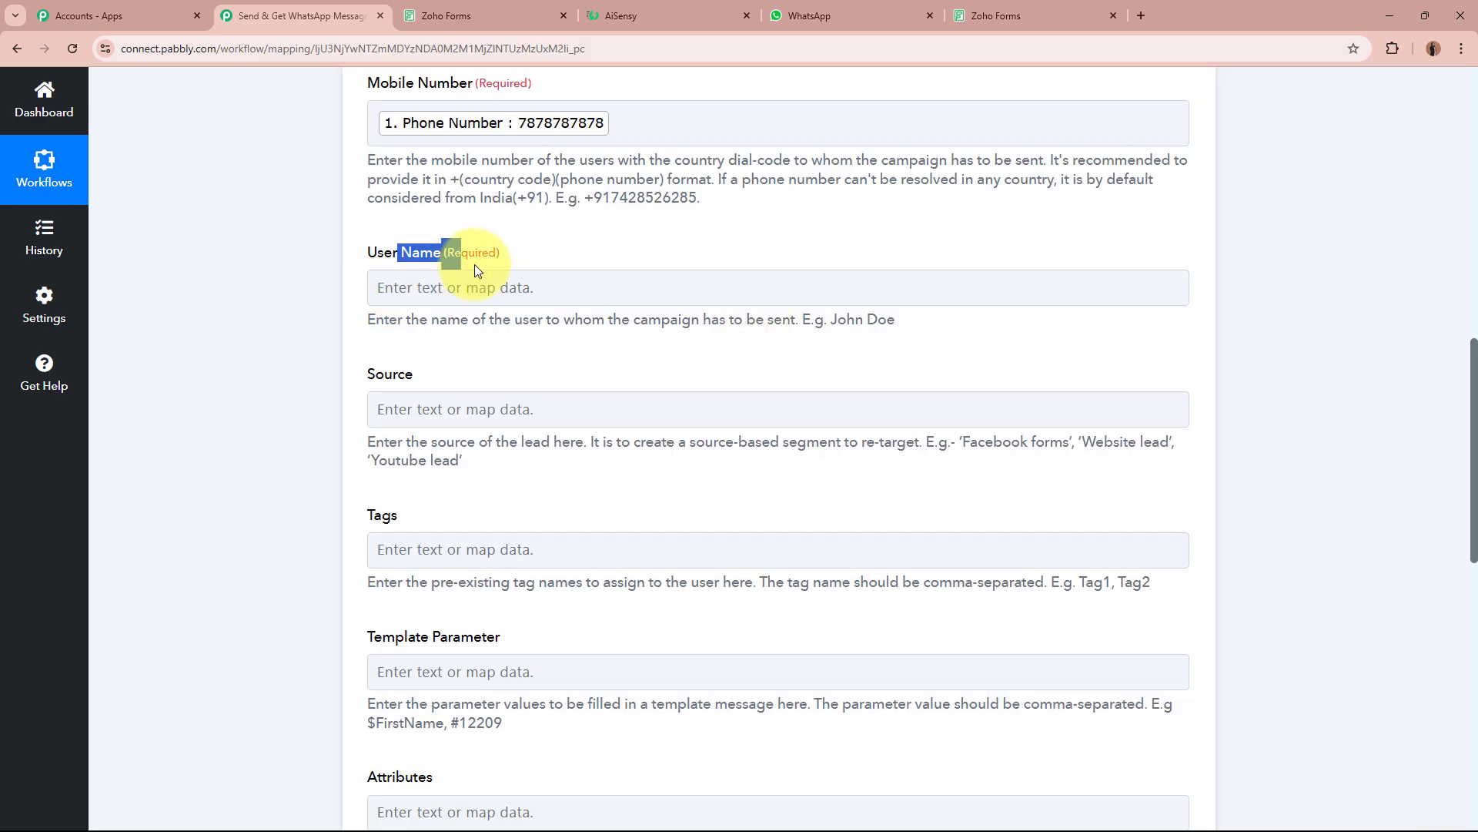
left_click_drag(449, 318, 799, 320)
left_click(300, 309)
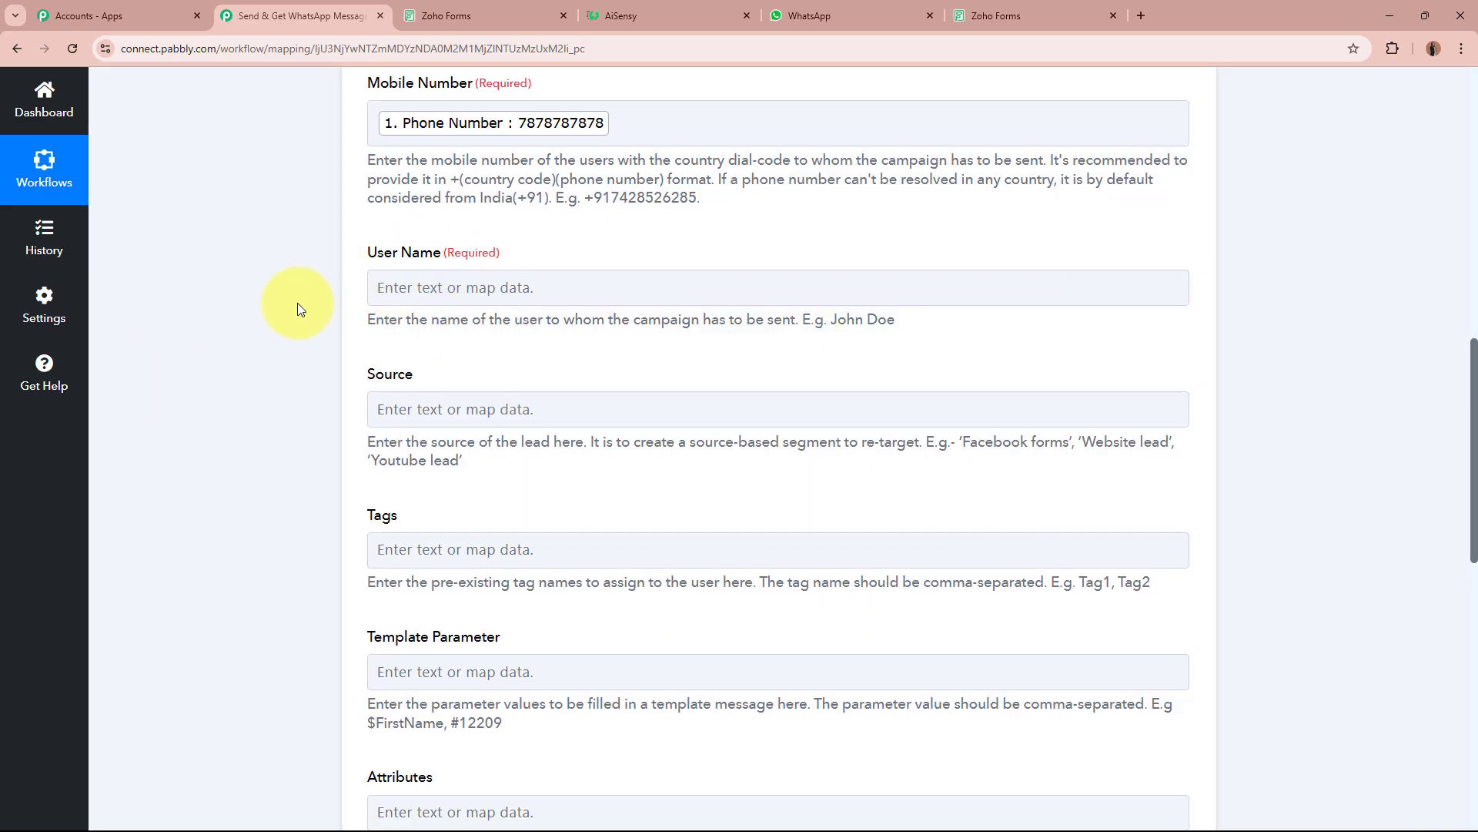
Map the submitted First Name and Last Name into User Name.
left_click(568, 286)
left_click(586, 433)
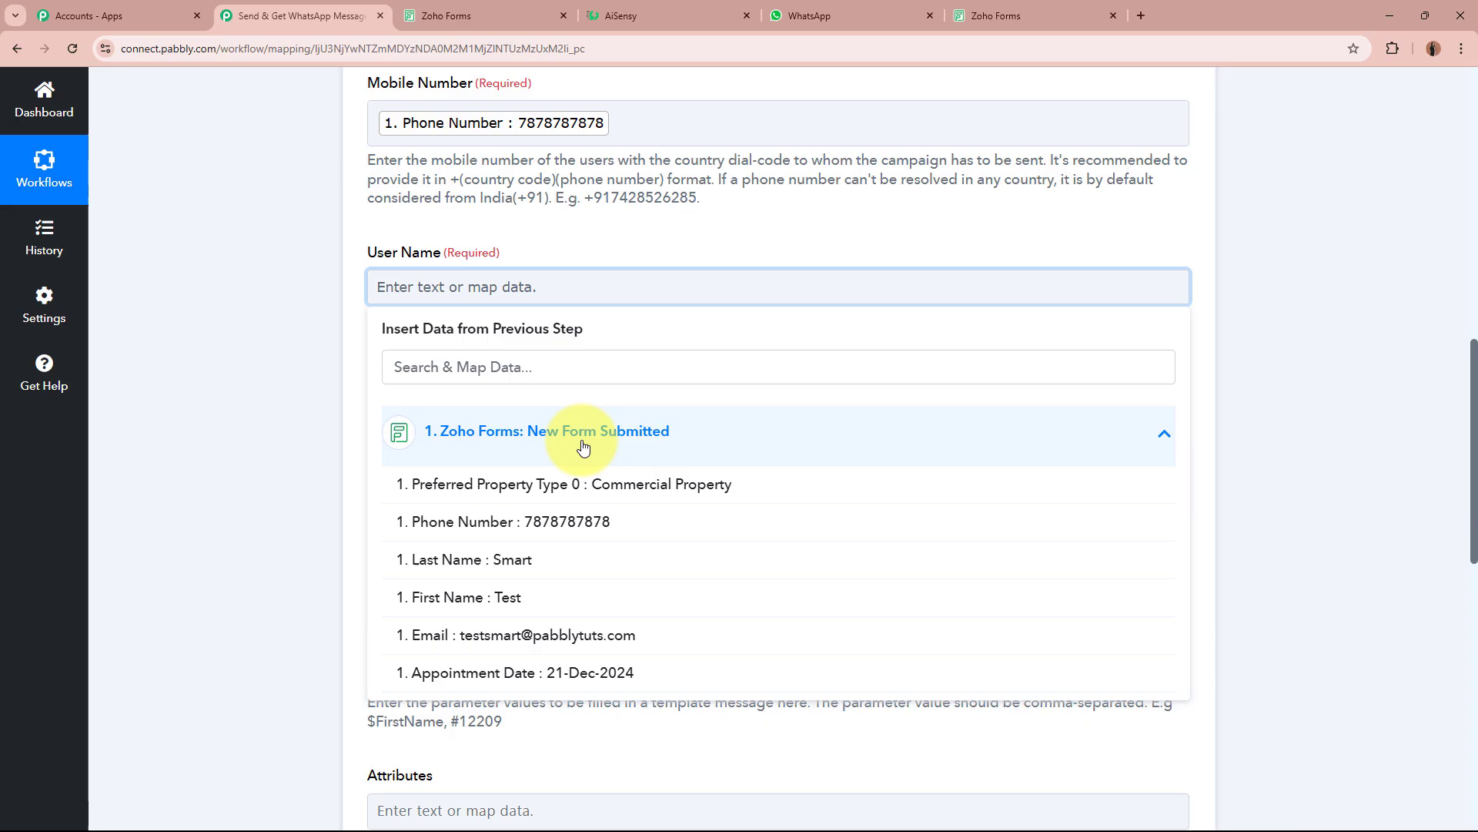
left_click(601, 602)
left_click(601, 583)
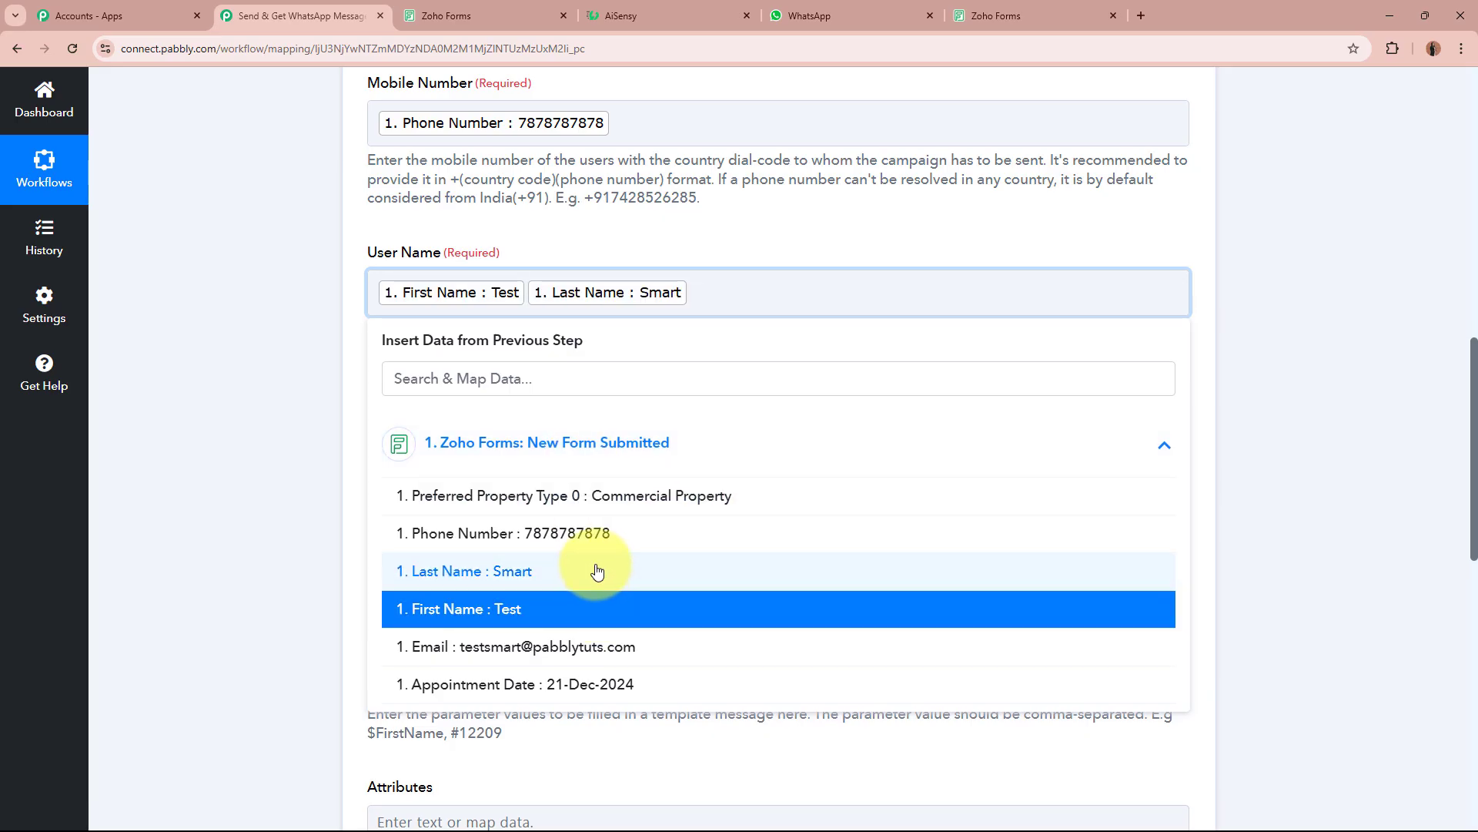
key("BackSpace")
left_click(596, 571)
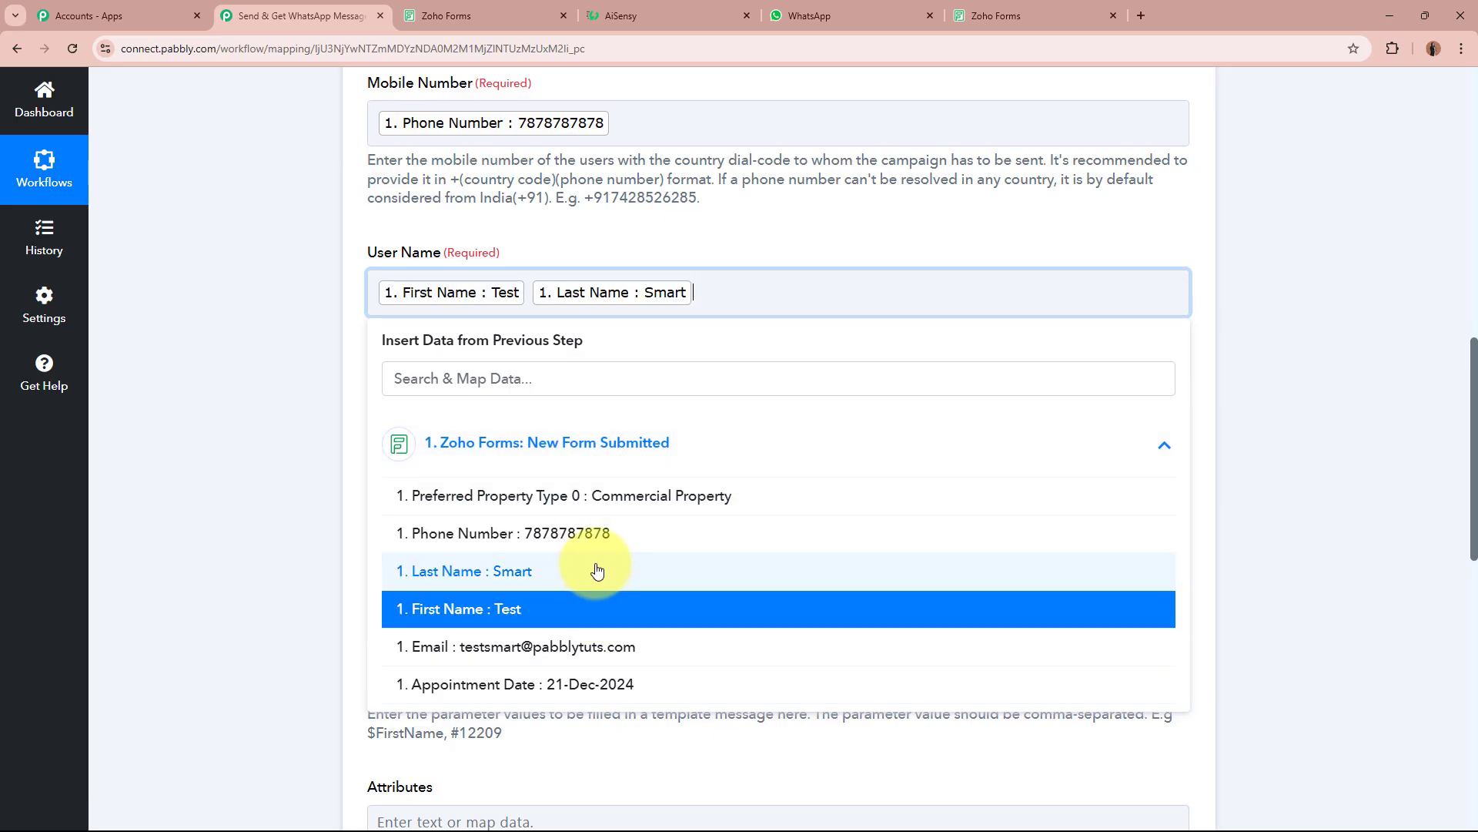
left_click(252, 336)
Scroll down and point out the Template Parameter field.
scroll(458, 218, "down", 2)
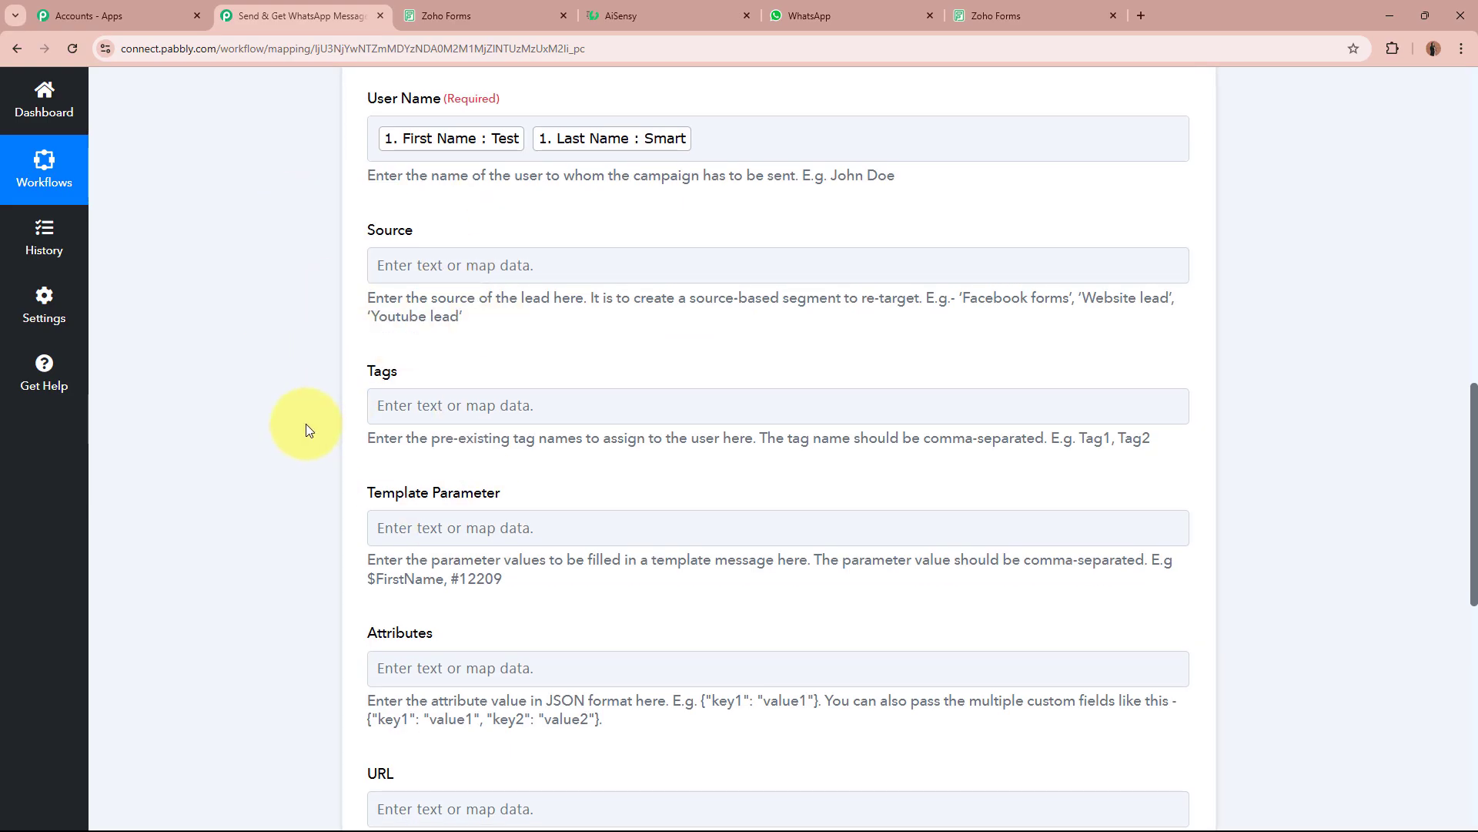
scroll(306, 429, "down", 4)
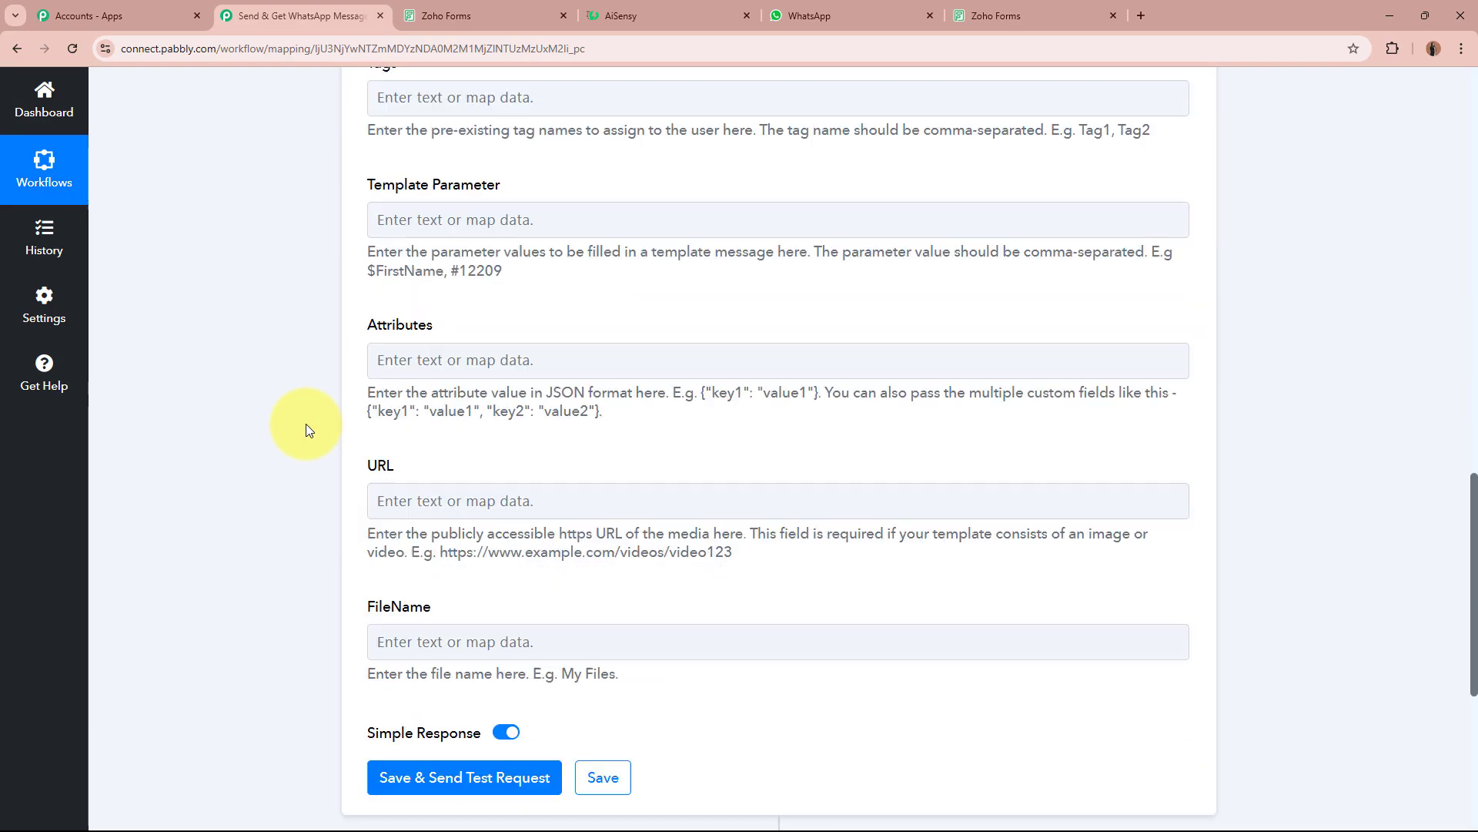
left_click_drag(362, 185, 528, 183)
Point out the {{1}} and {{2}} placeholders in the Send Thank You Message template.
left_click(177, 229)
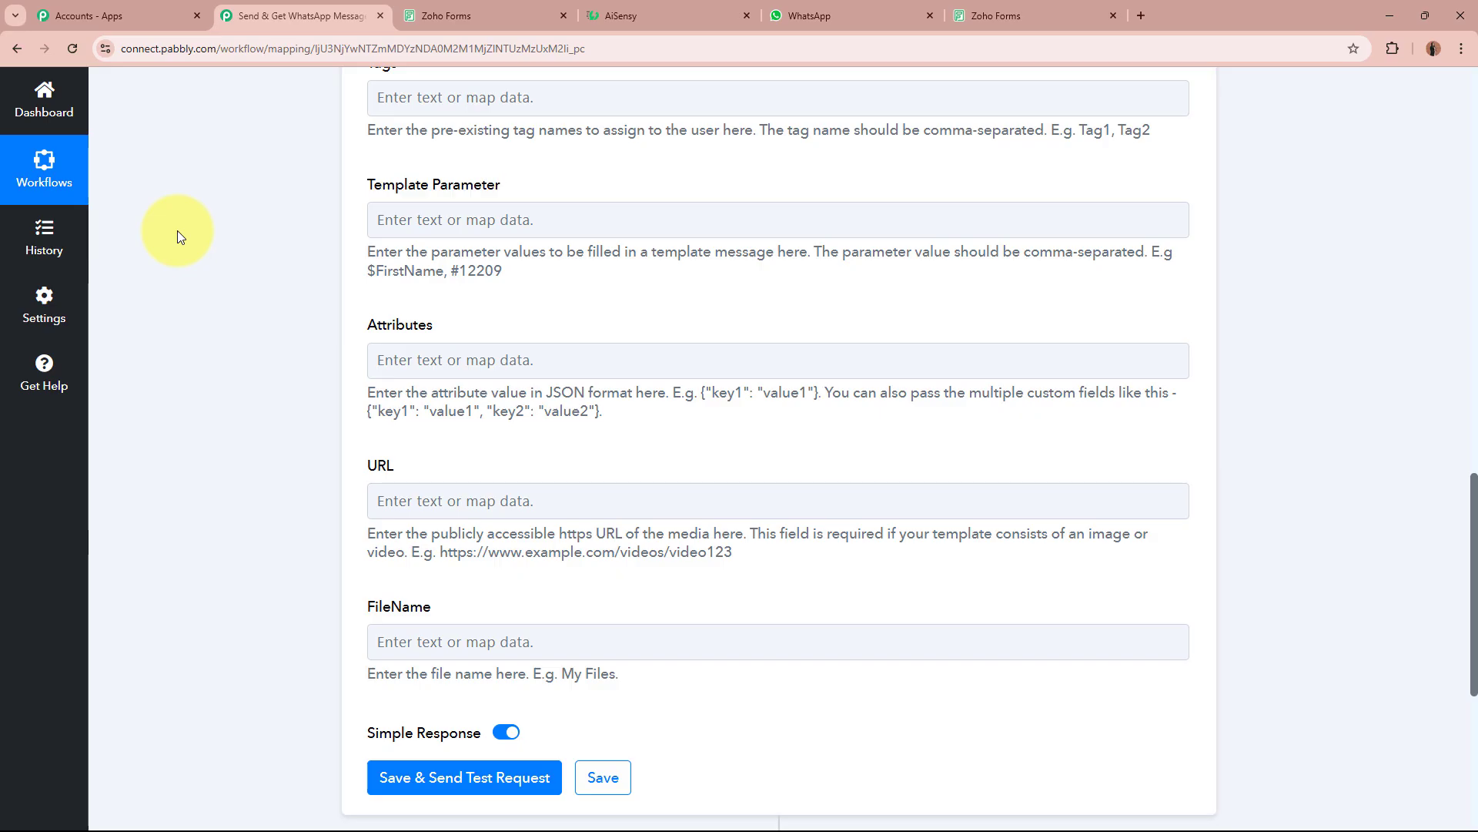
left_click(639, 15)
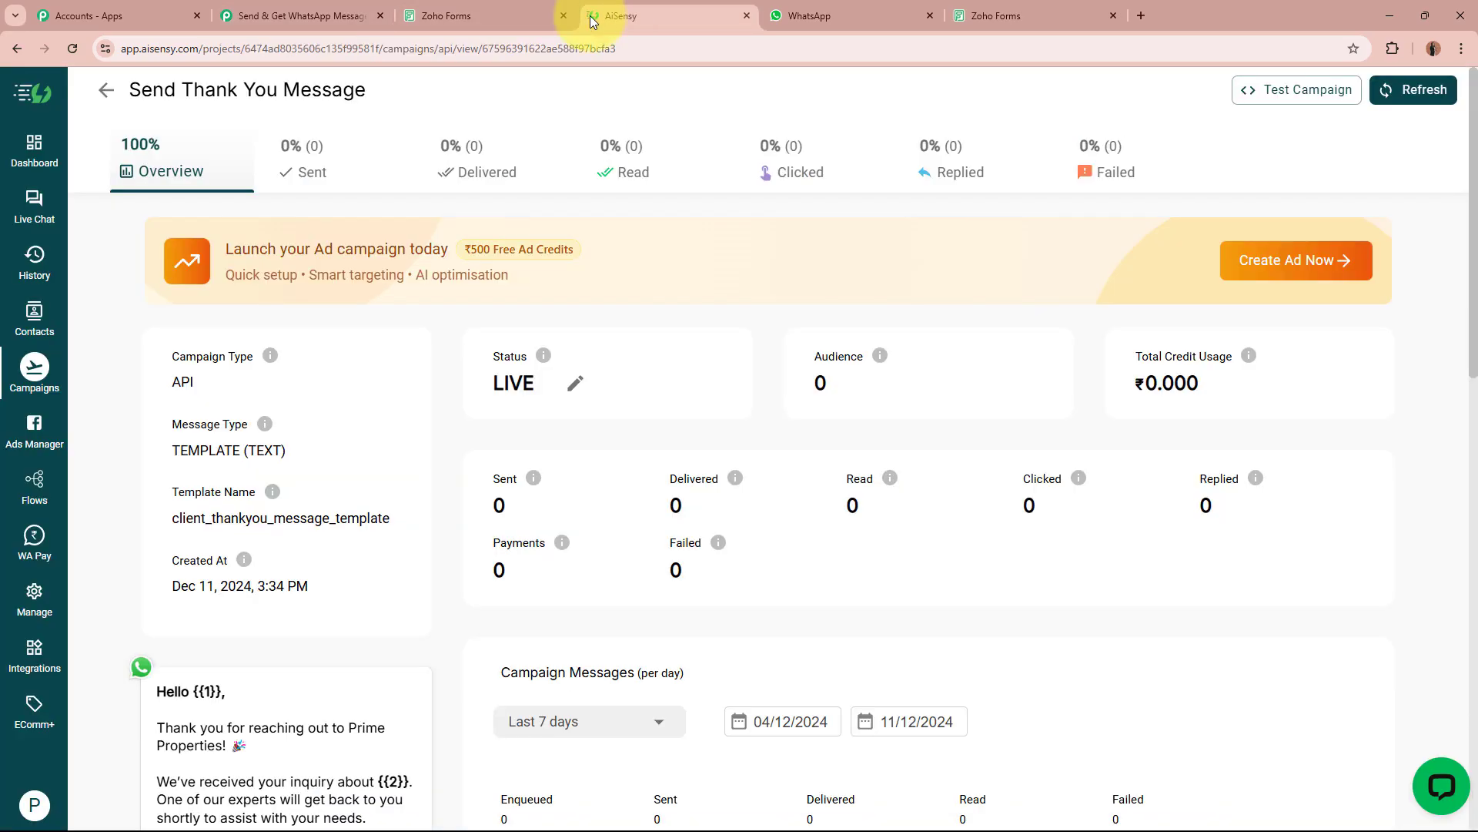
scroll(672, 362, "down", 4)
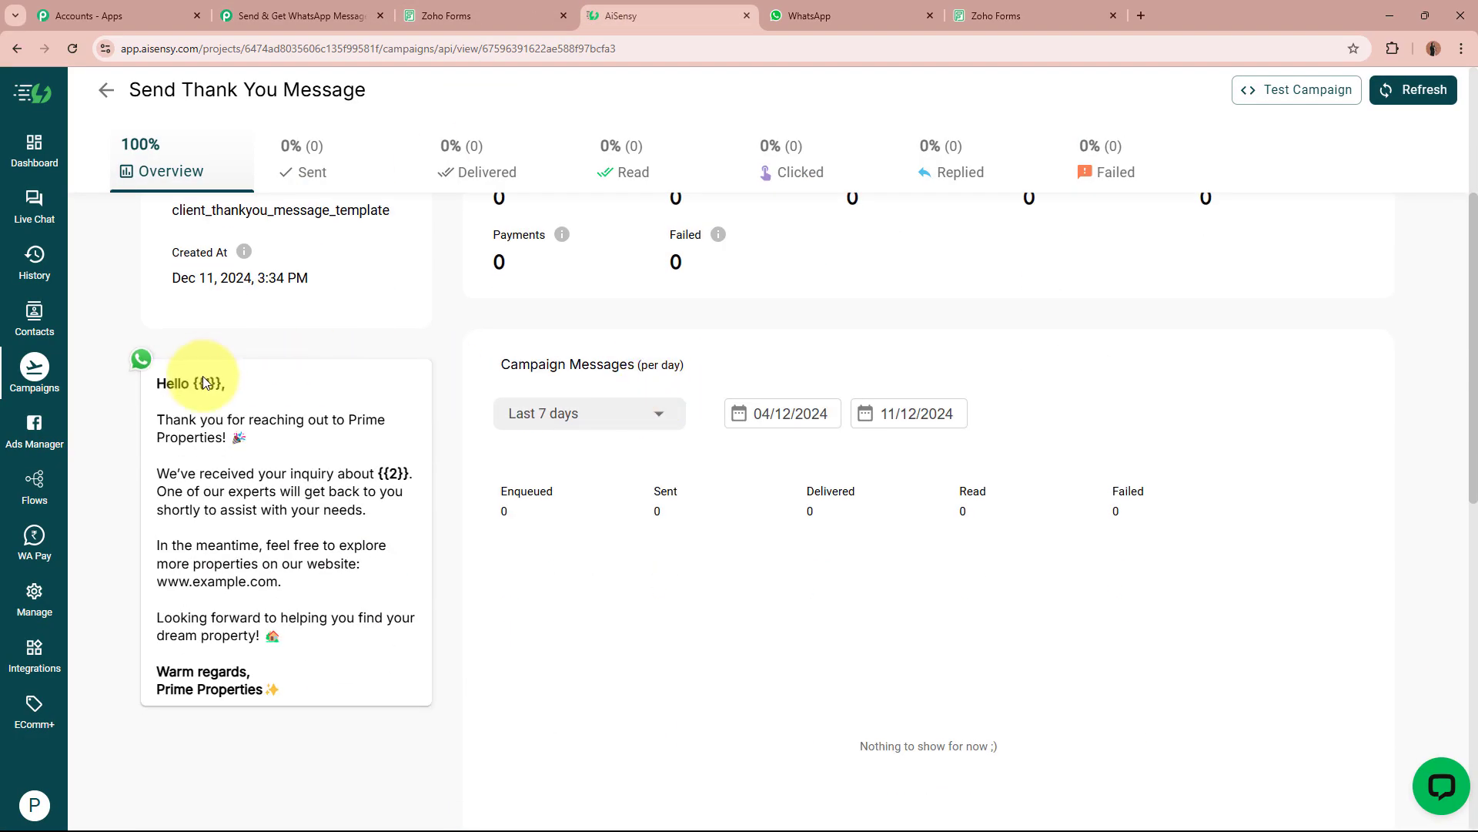
left_click_drag(195, 383, 223, 383)
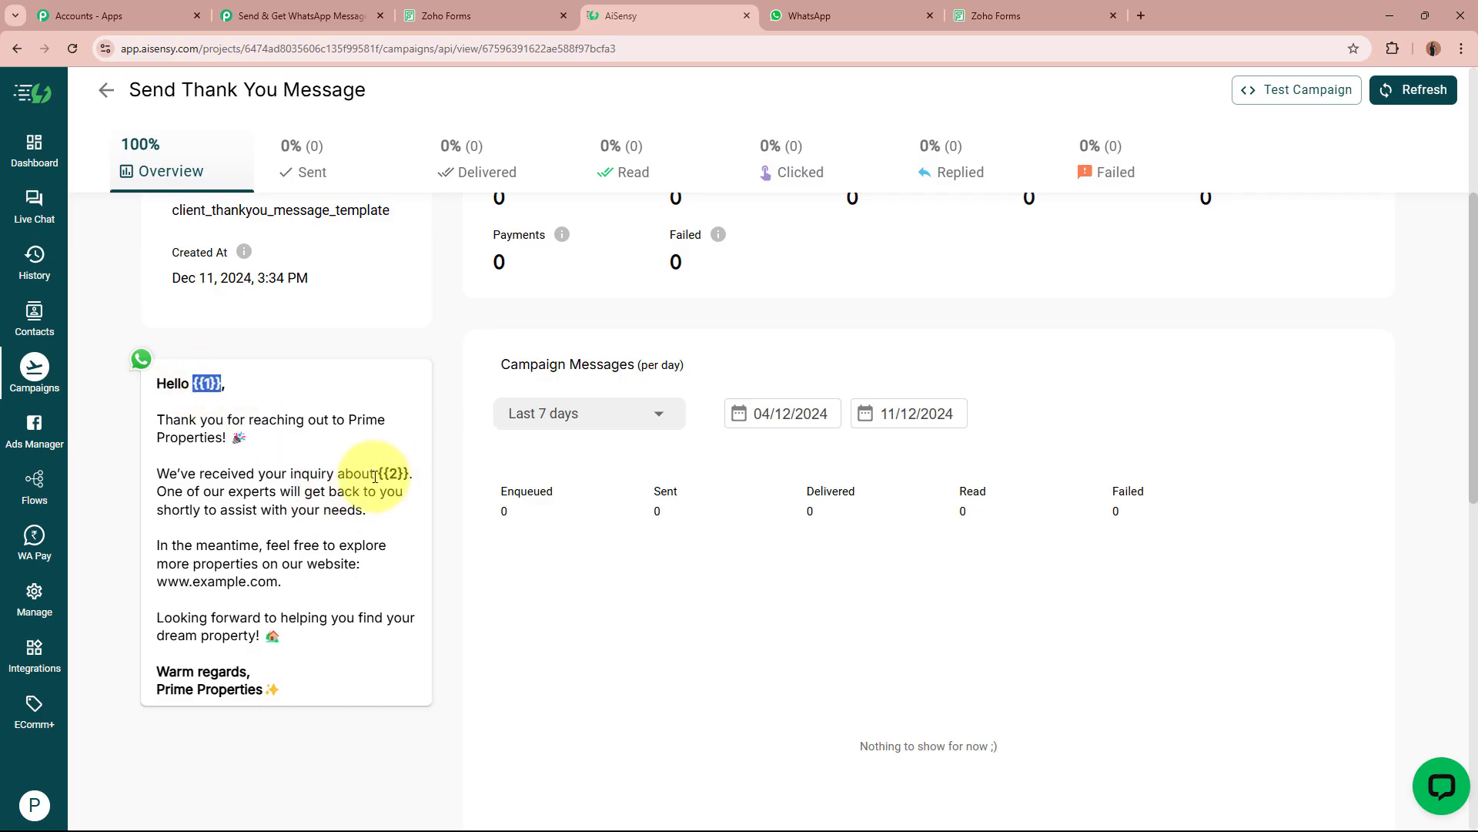
left_click_drag(377, 473, 408, 473)
left_click_drag(194, 382, 224, 383)
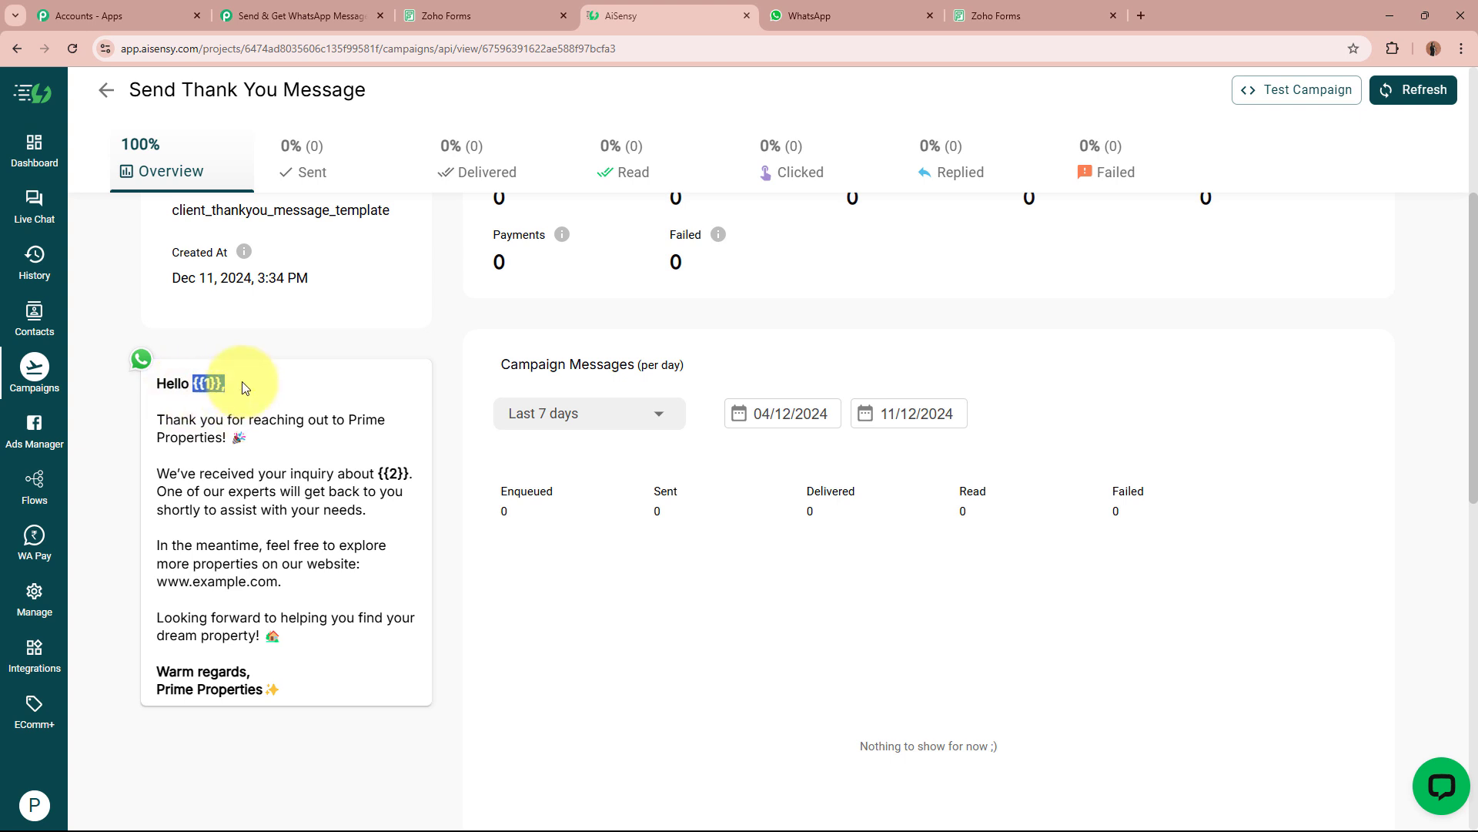
left_click(223, 425)
left_click_drag(376, 472, 395, 472)
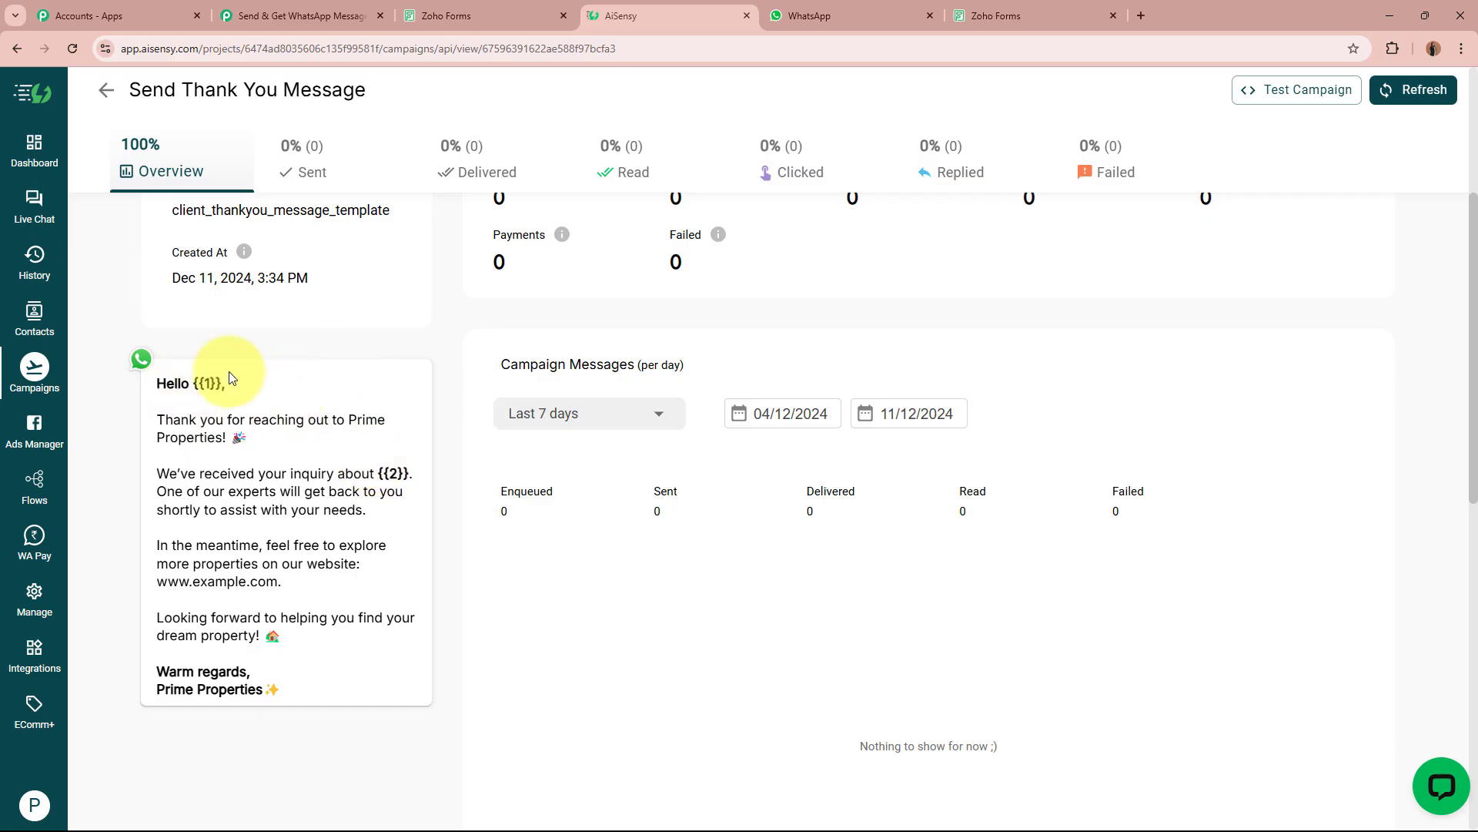
left_click(339, 16)
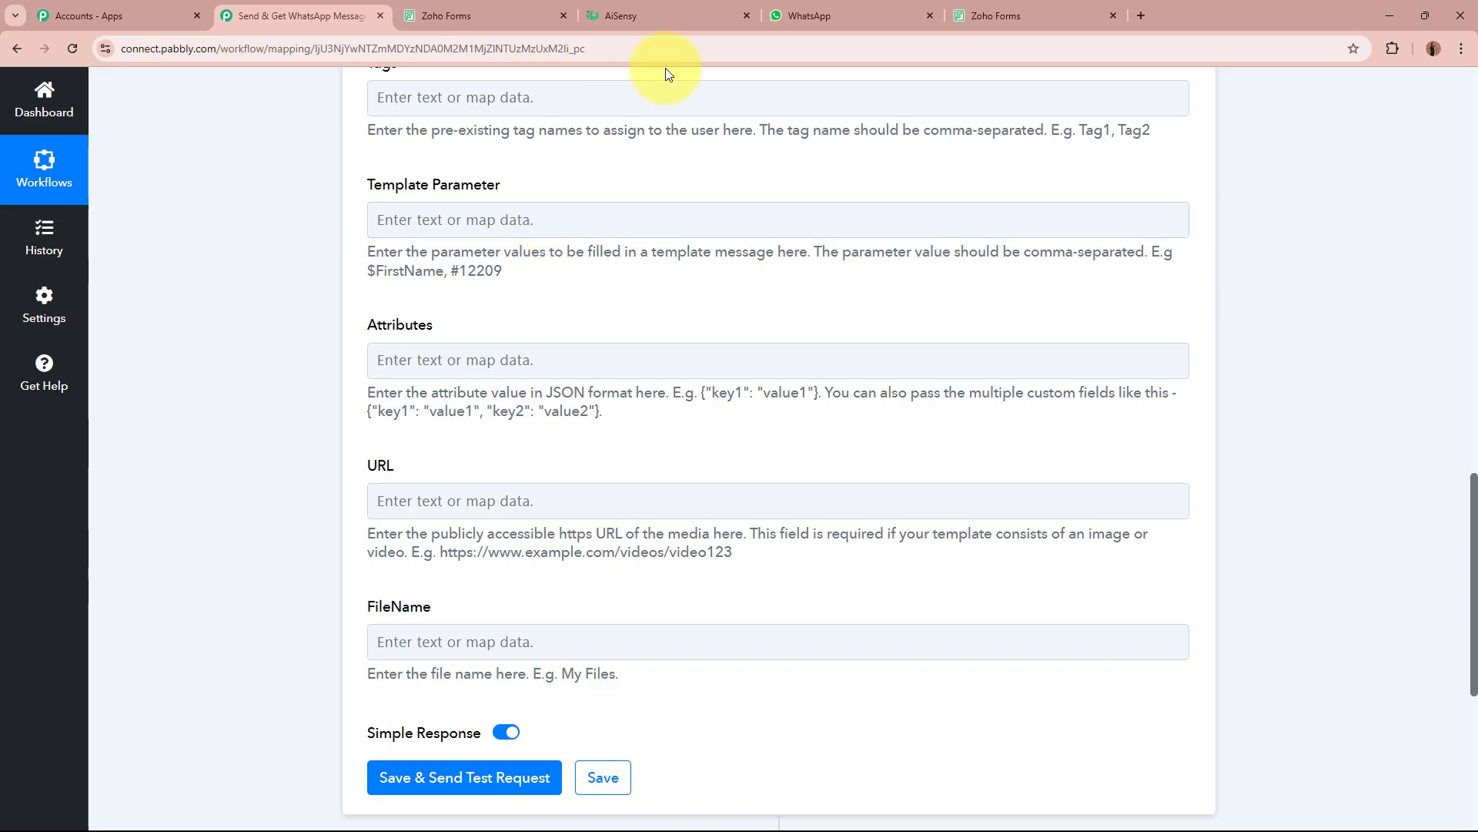
left_click(688, 5)
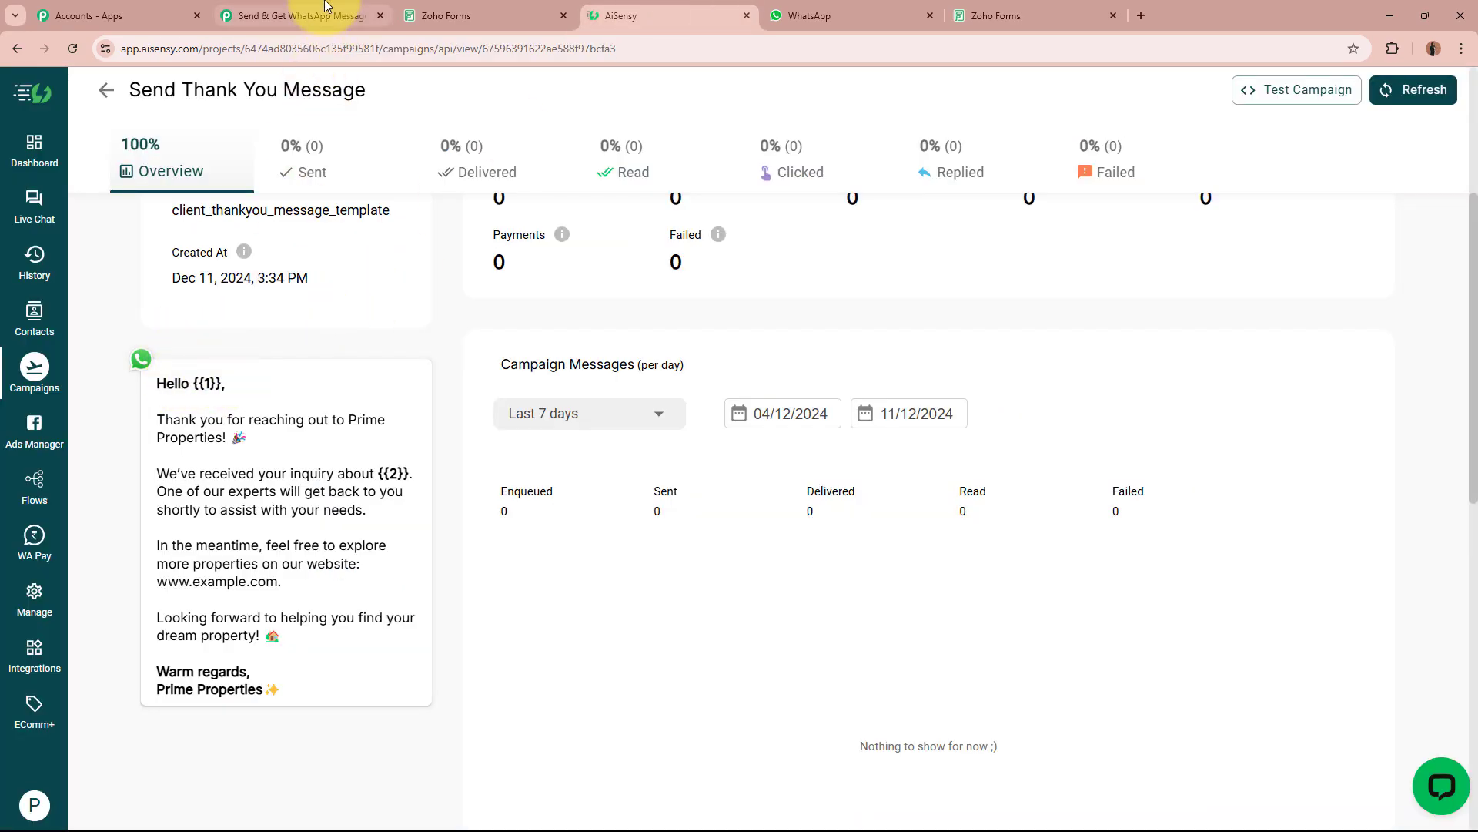
Map First Name and Last Name into the Template Parameter field.
left_click(343, 13)
left_click(526, 223)
left_click(545, 385)
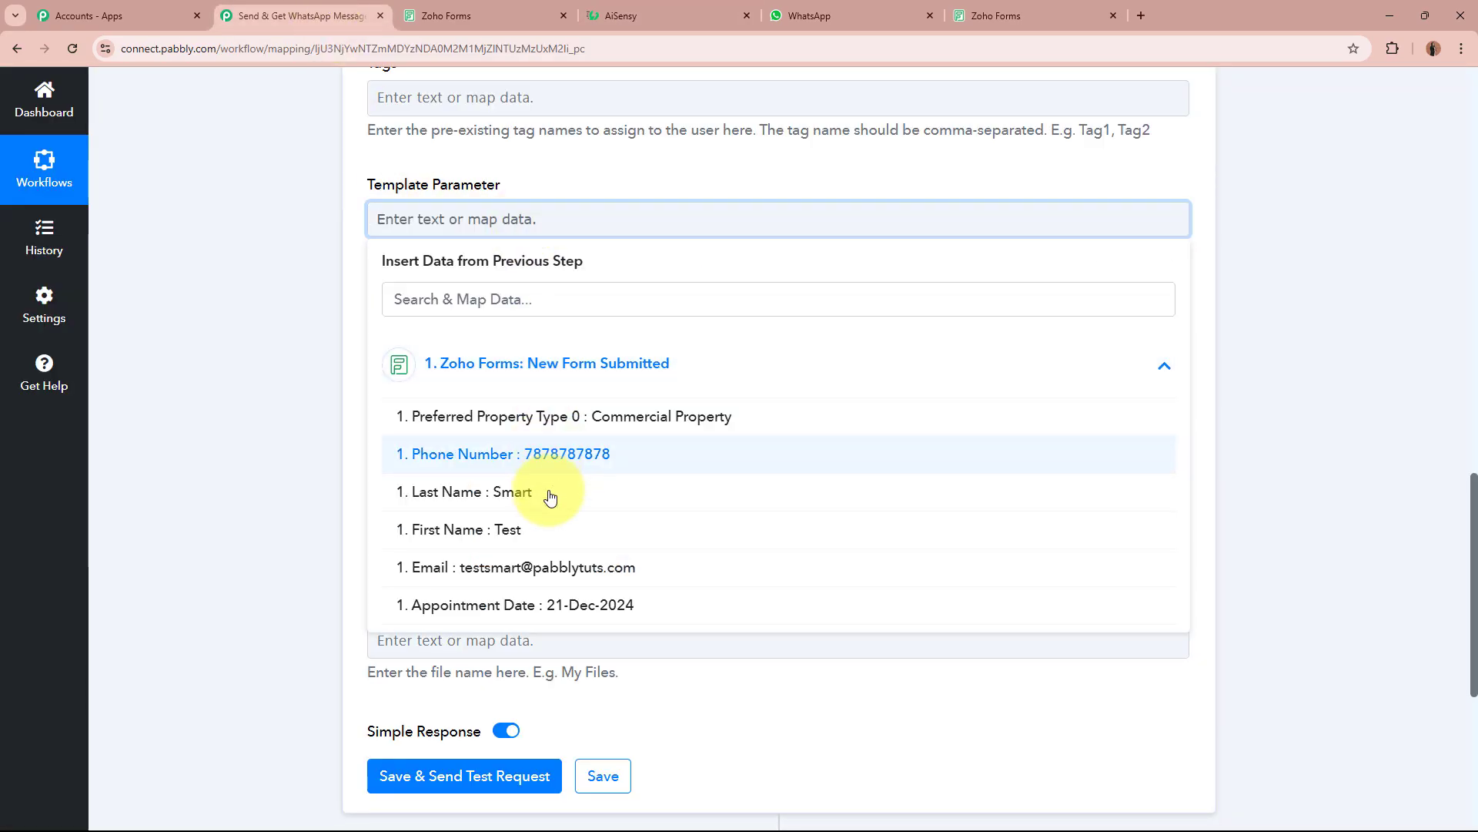
left_click(554, 539)
left_click(555, 513)
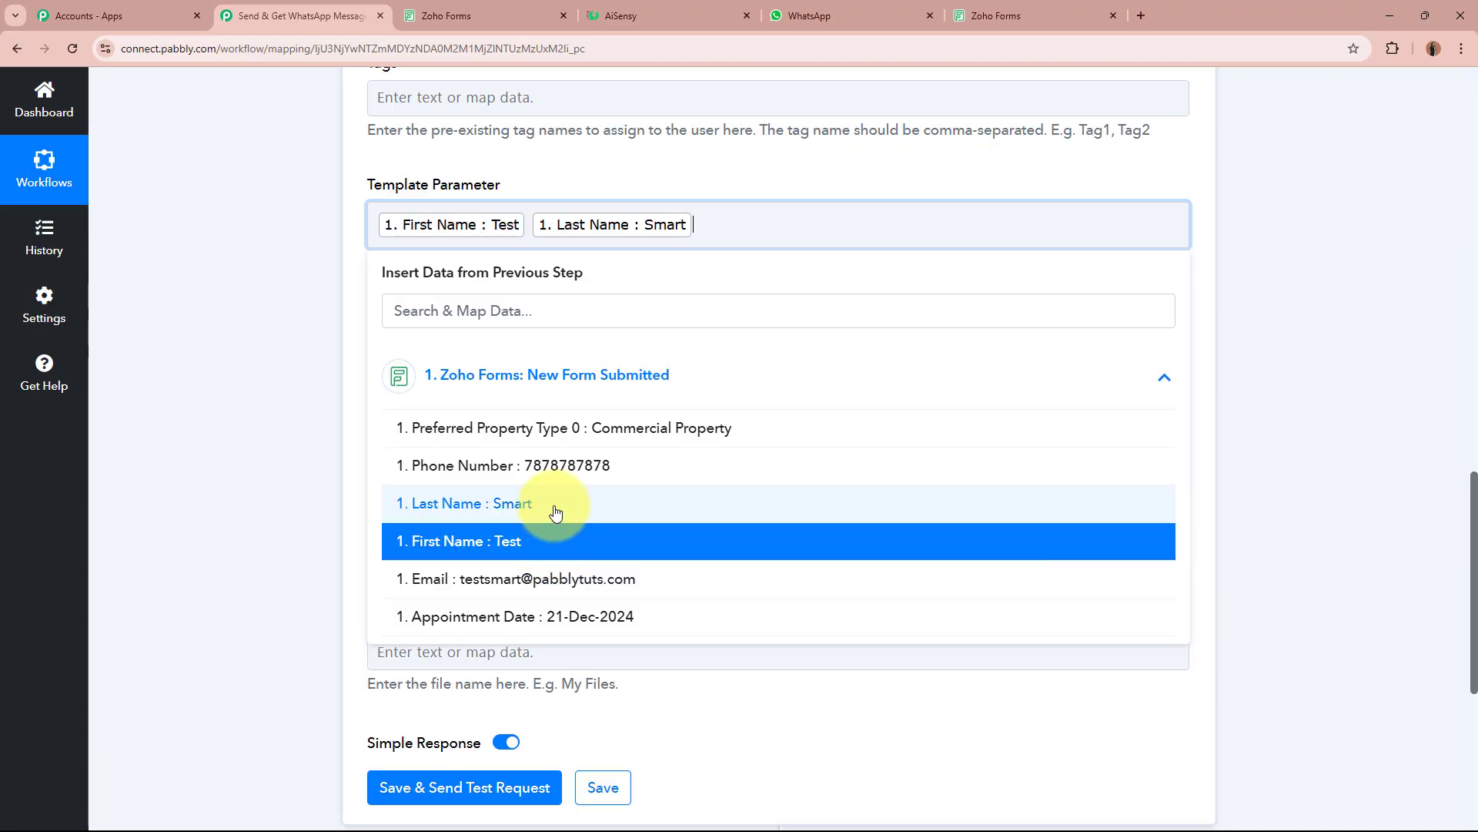
Add Preferred Property Type as the next template parameter.
left_click(713, 10)
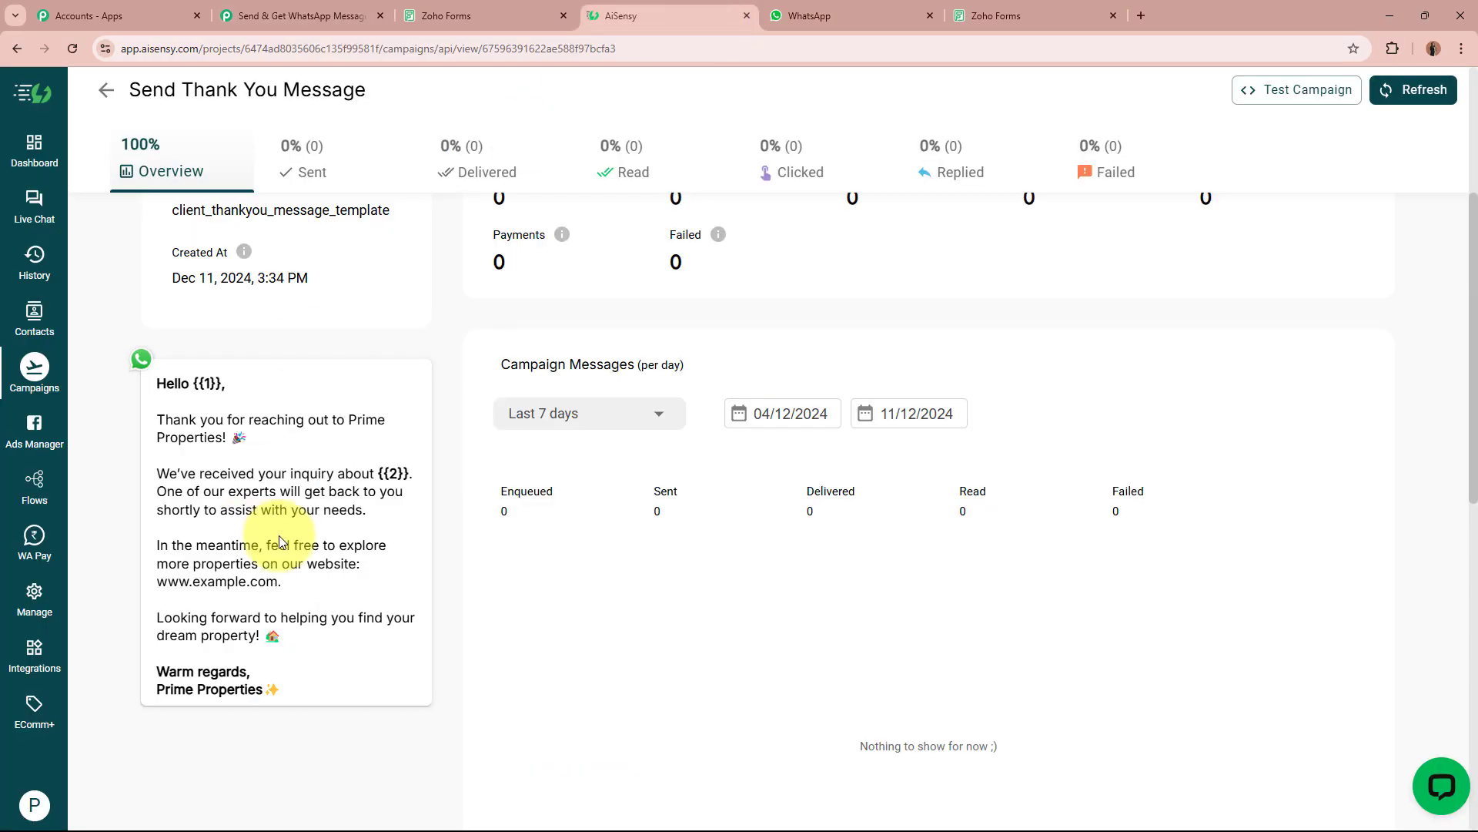
left_click(296, 16)
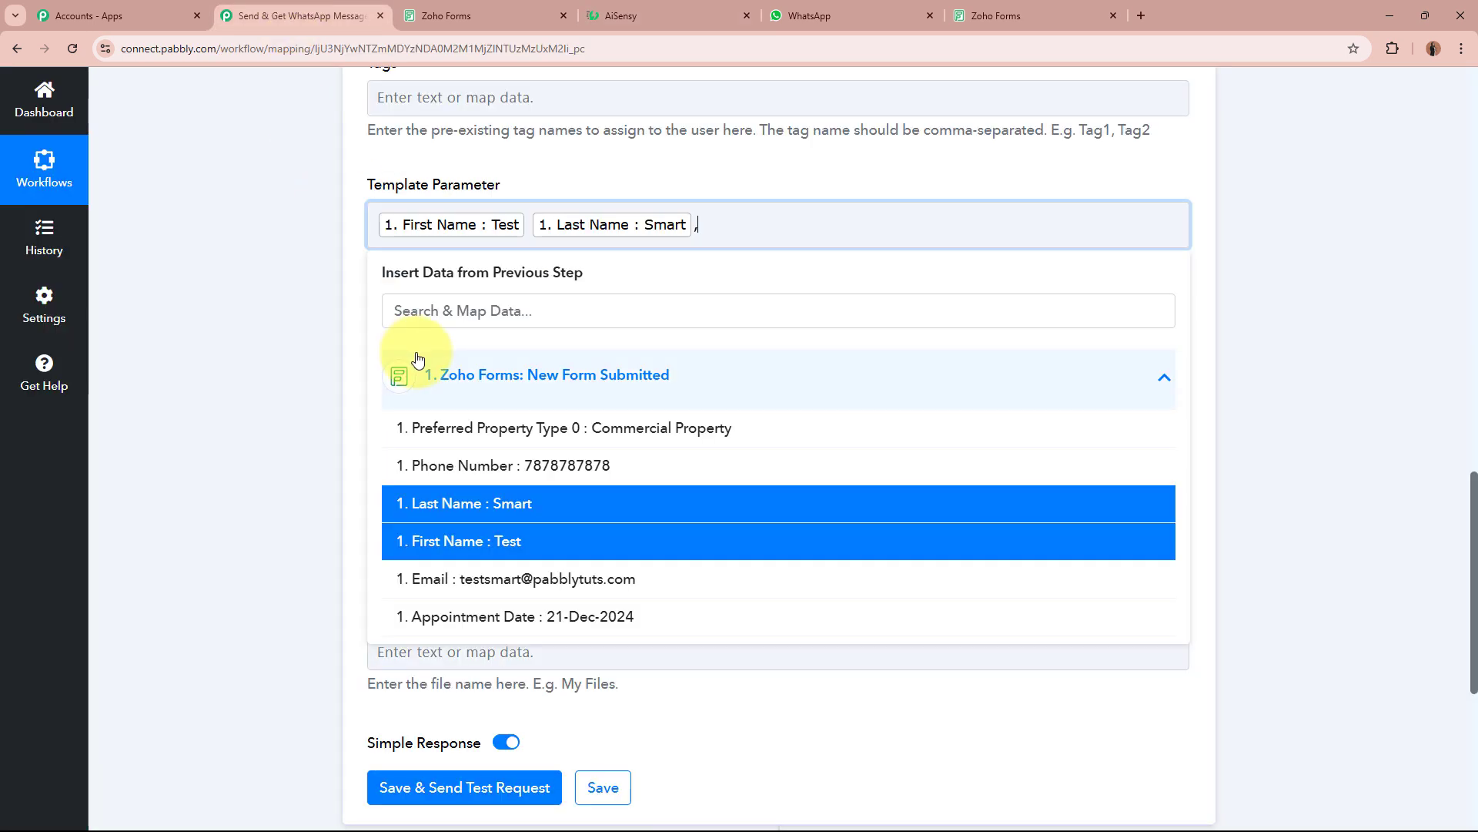
left_click(573, 431)
left_click(282, 363)
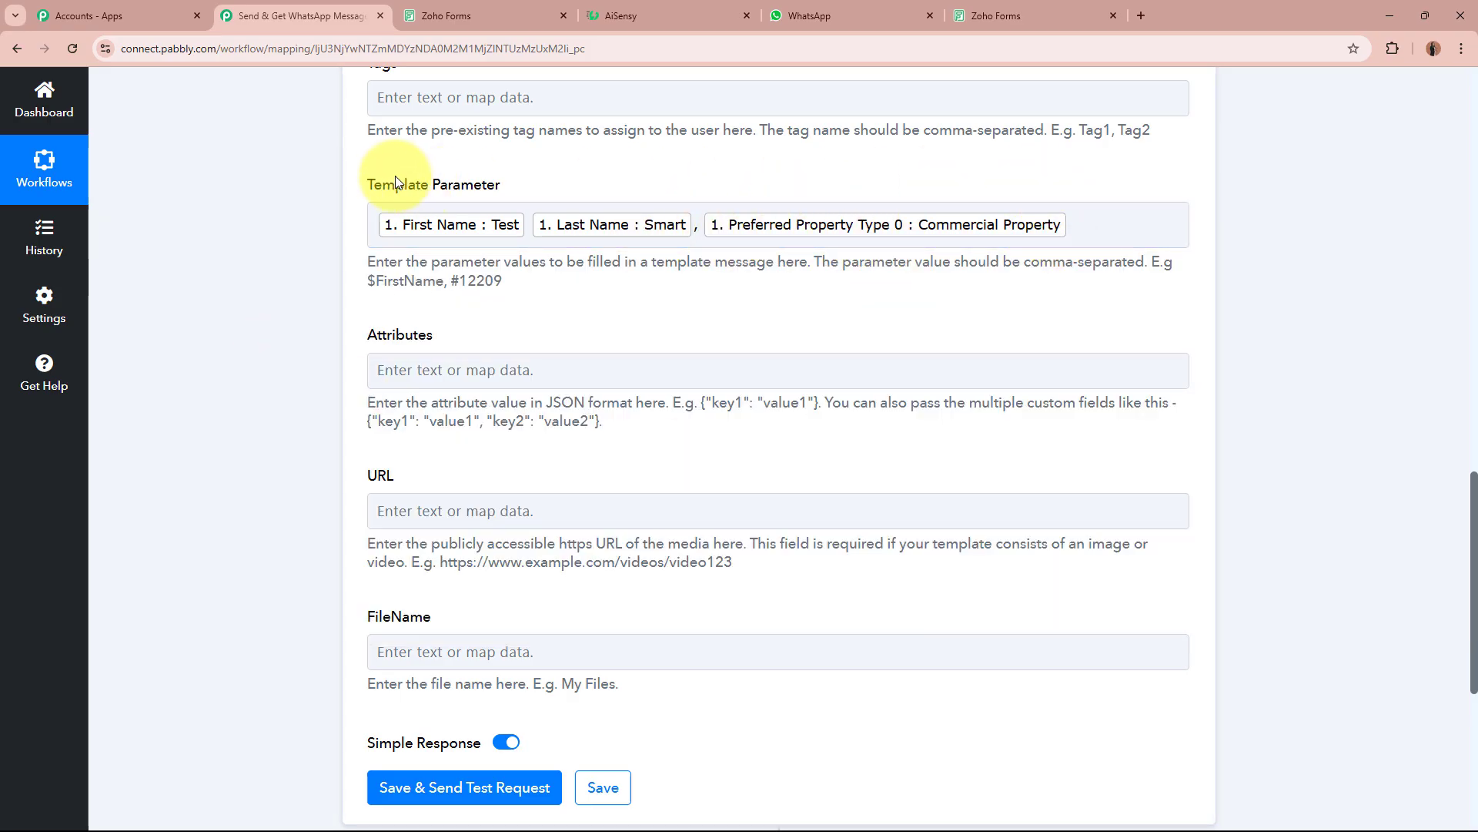
Compare against the AiSensy campaign and review the completed parameter mapping.
left_click(670, 16)
left_click(262, 15)
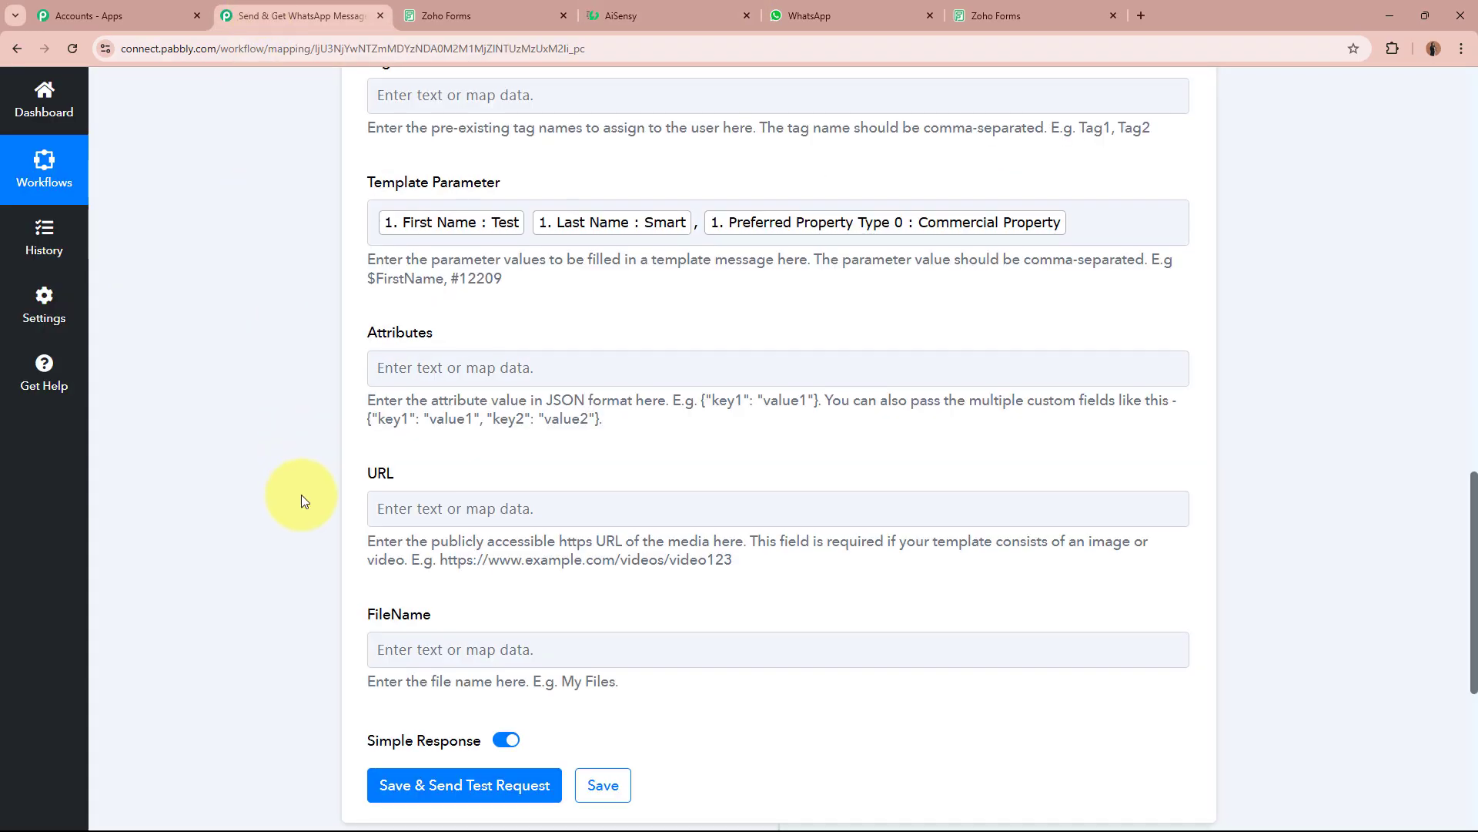
scroll(301, 495, "down", 4)
scroll(302, 494, "up", 2)
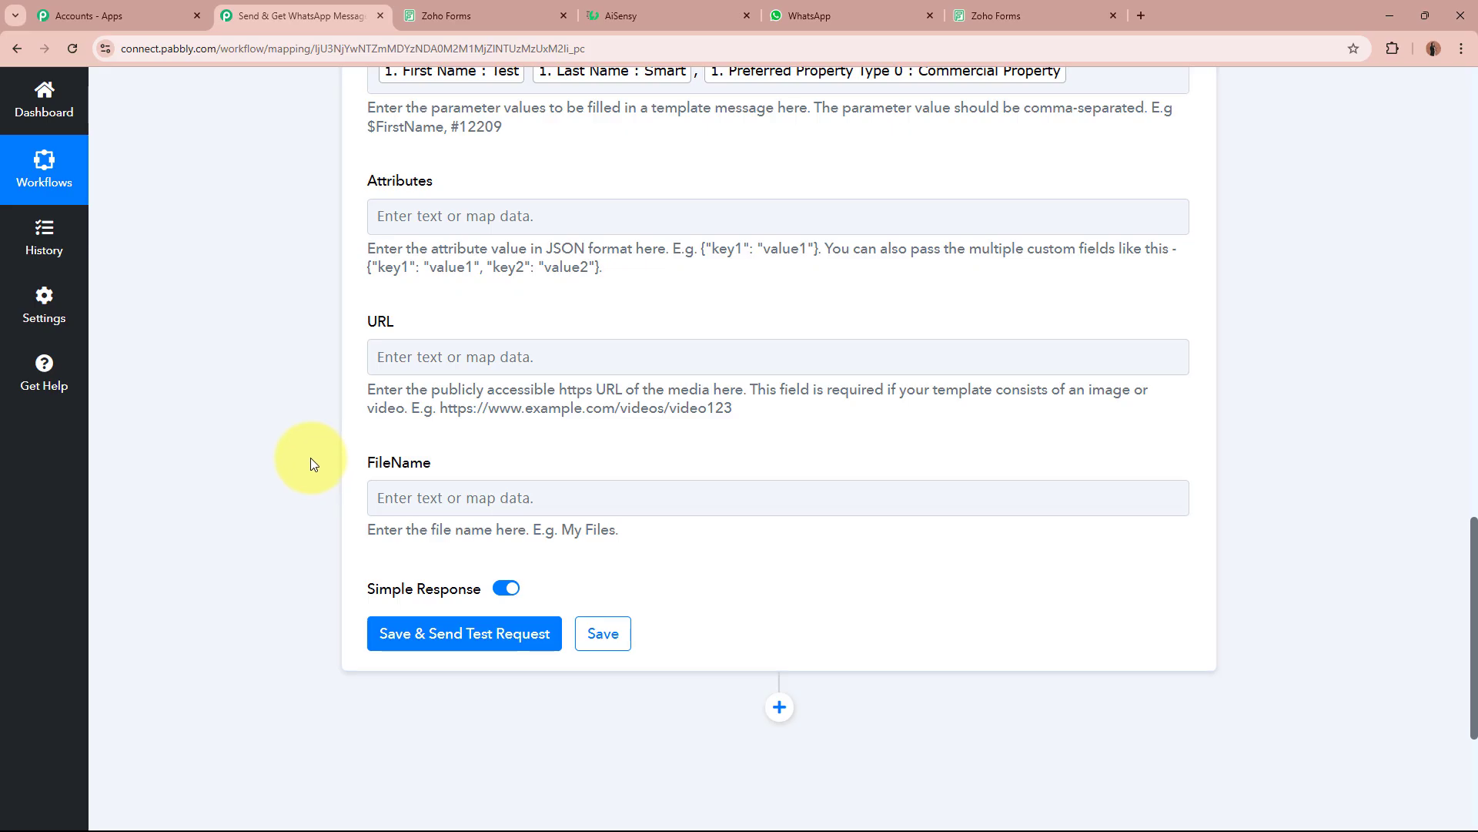
scroll(312, 460, "up", 6)
scroll(312, 461, "down", 4)
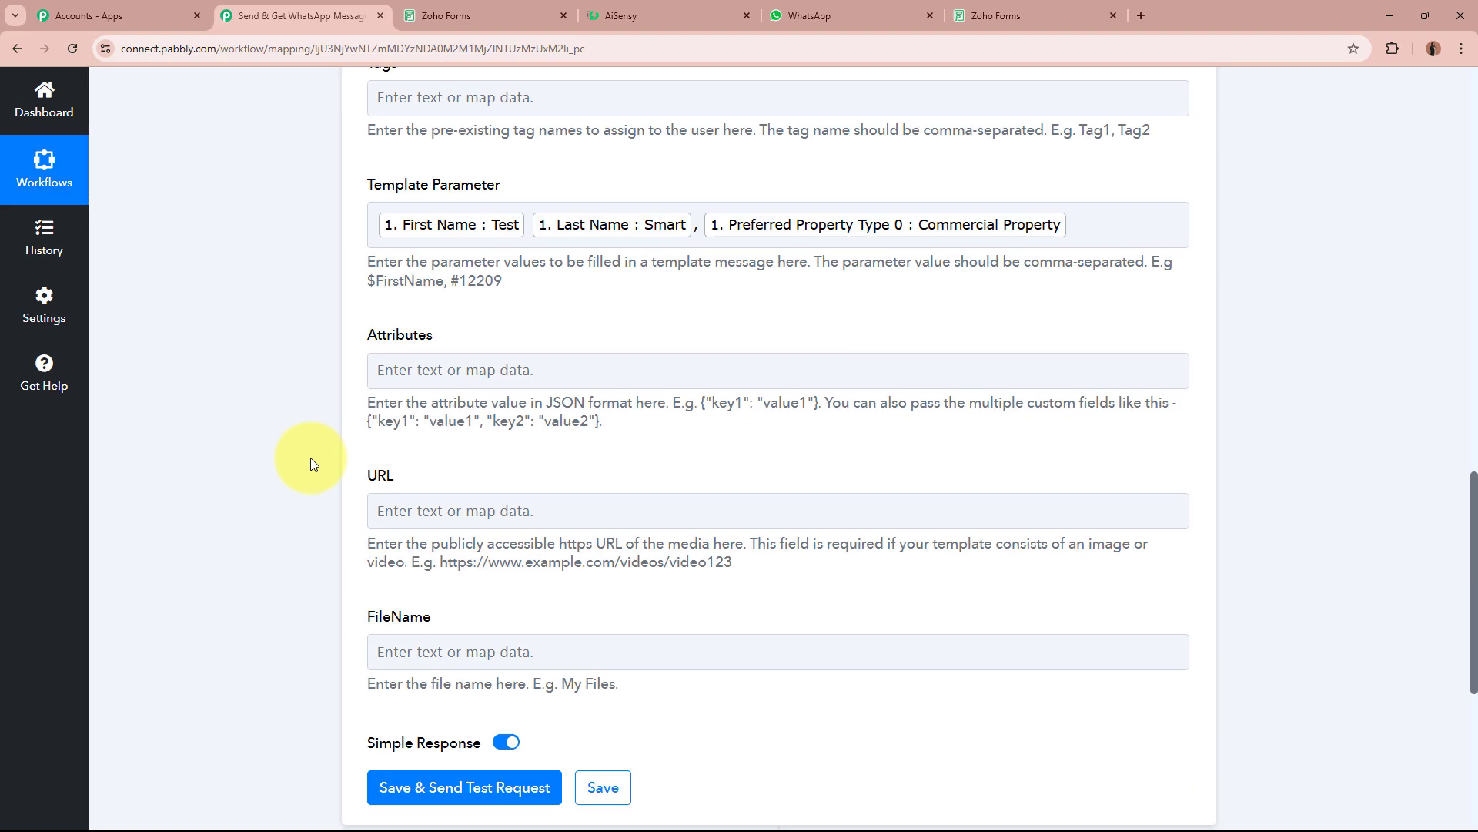
scroll(312, 457, "down", 4)
Save the AiSensy action, send a test request and check the Success response.
left_click(479, 486)
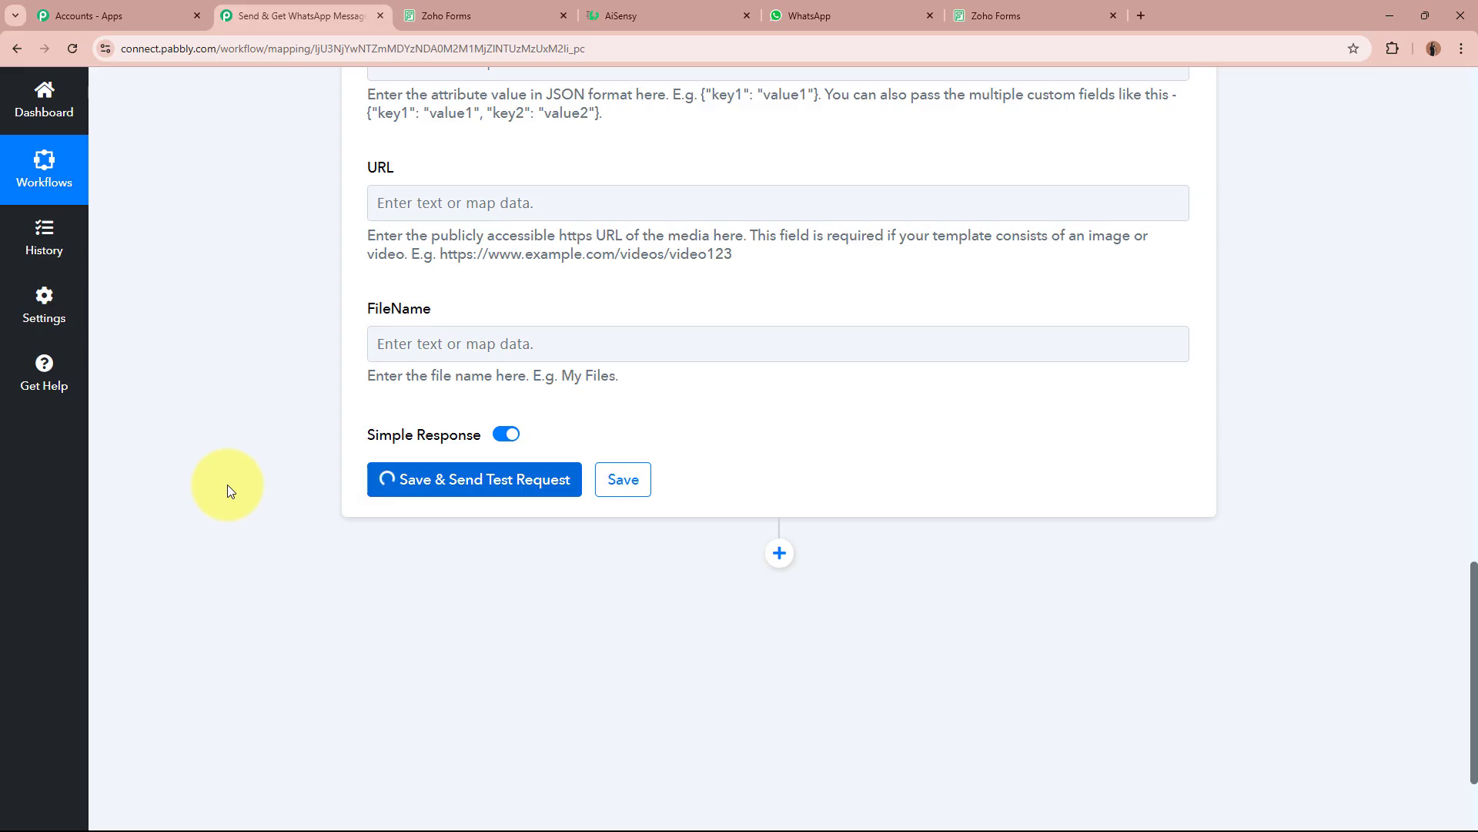
scroll(228, 484, "down", 2)
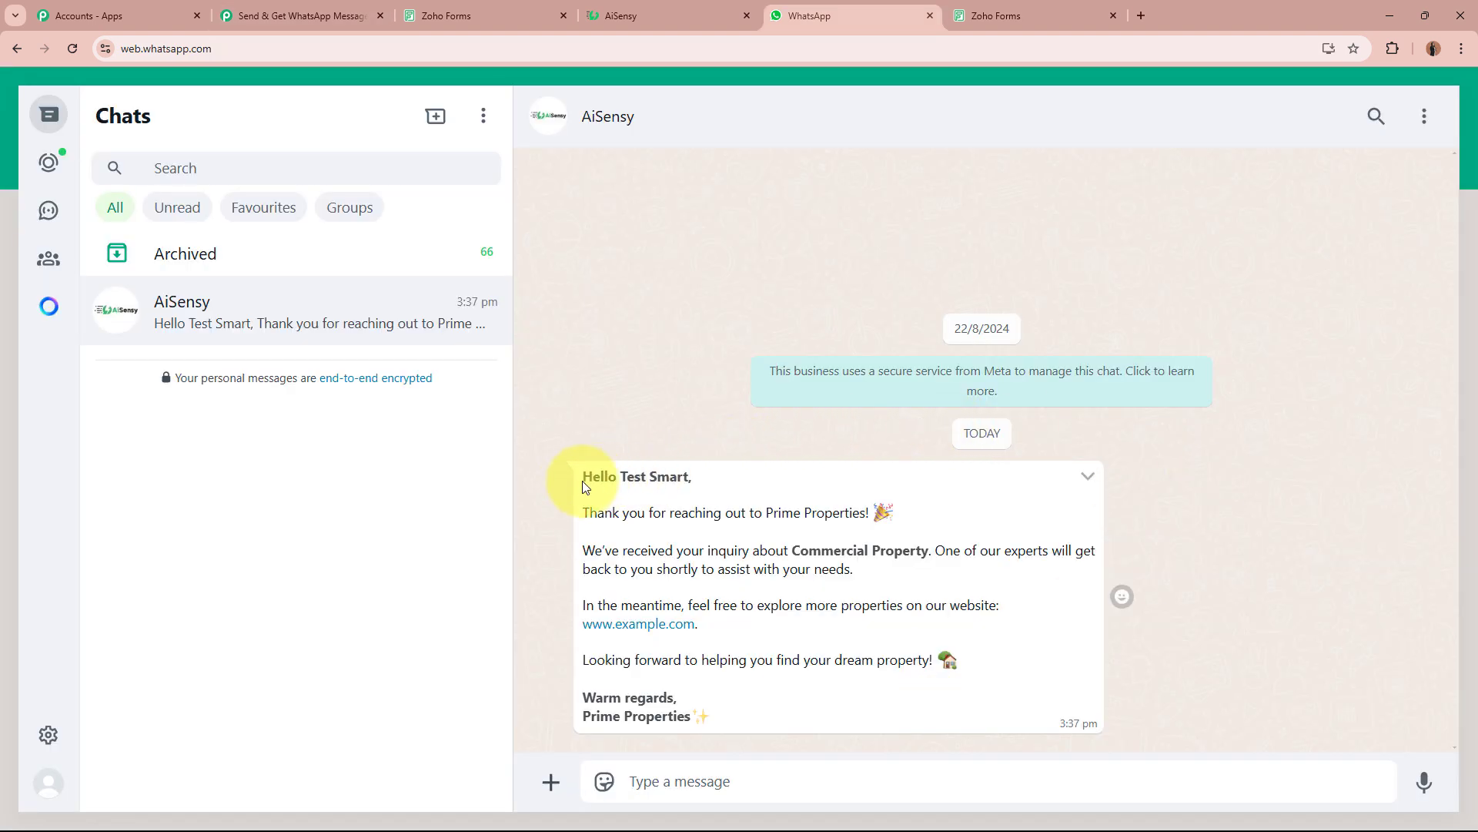
Read the WhatsApp message's personalised greeting, thank-you line and Commercial Property inquiry sentence.
left_click_drag(582, 482, 719, 478)
left_click(703, 478)
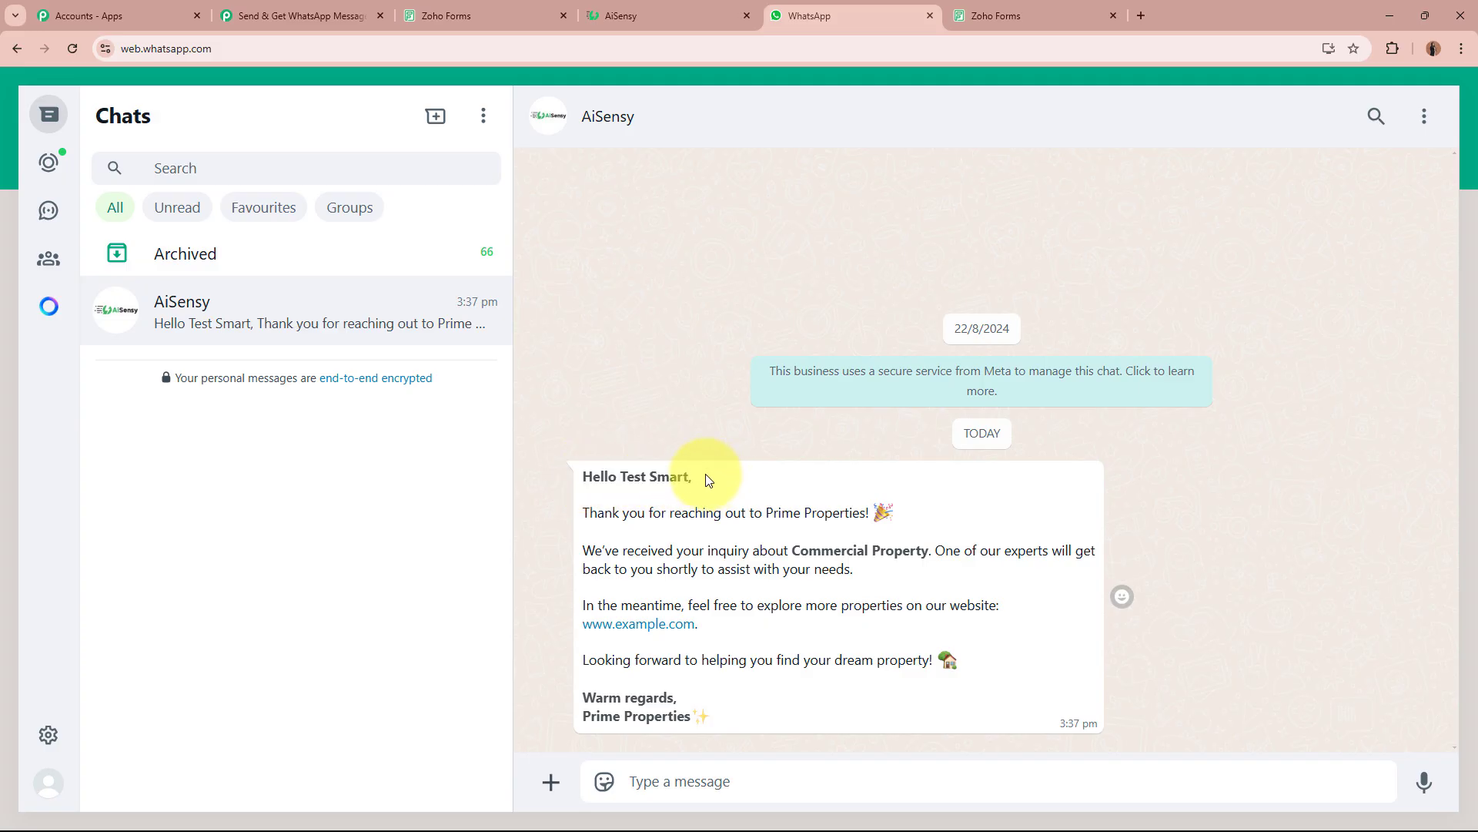
left_click_drag(618, 478, 689, 476)
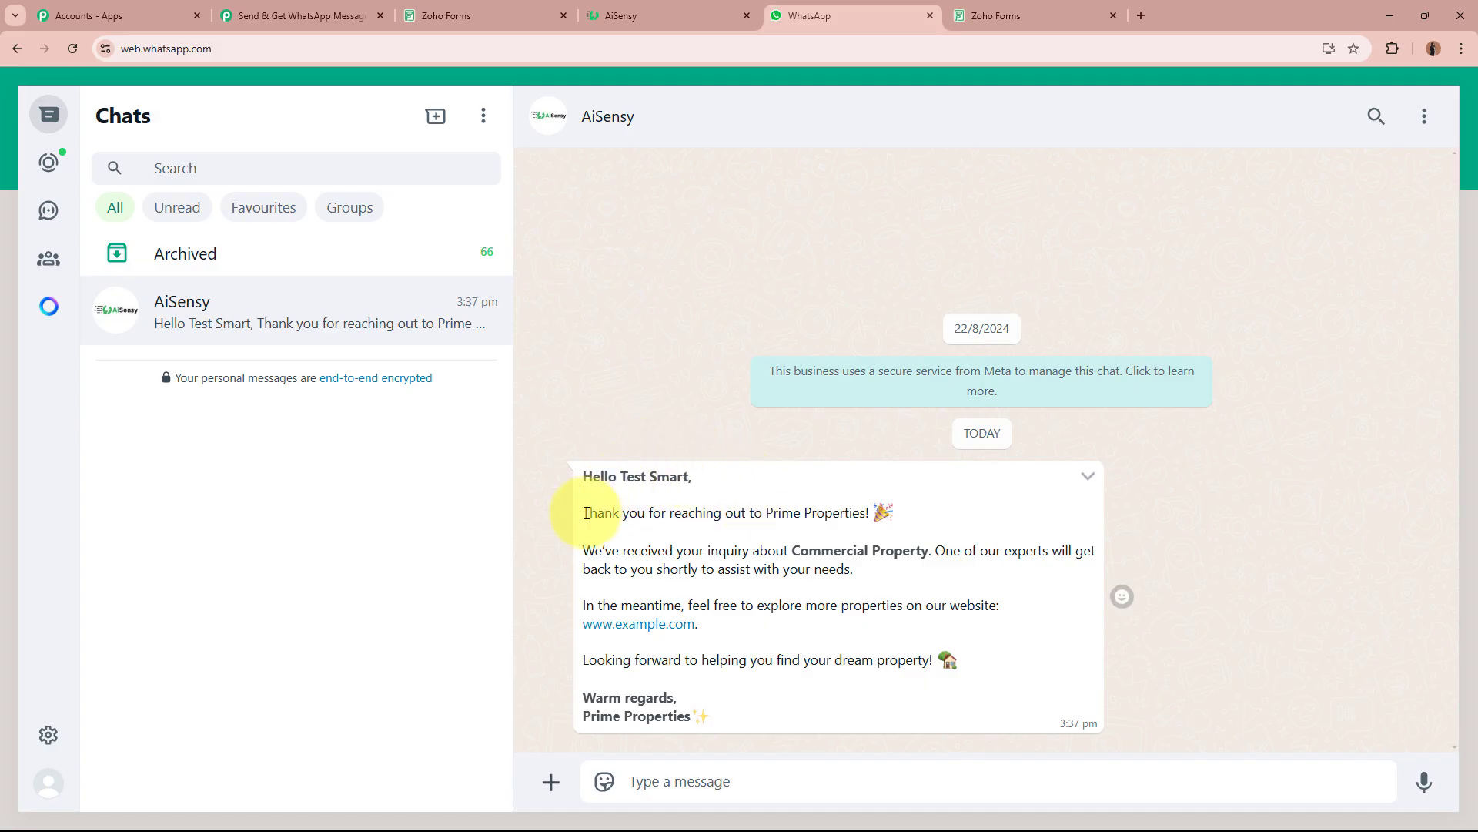
left_click_drag(582, 512, 874, 511)
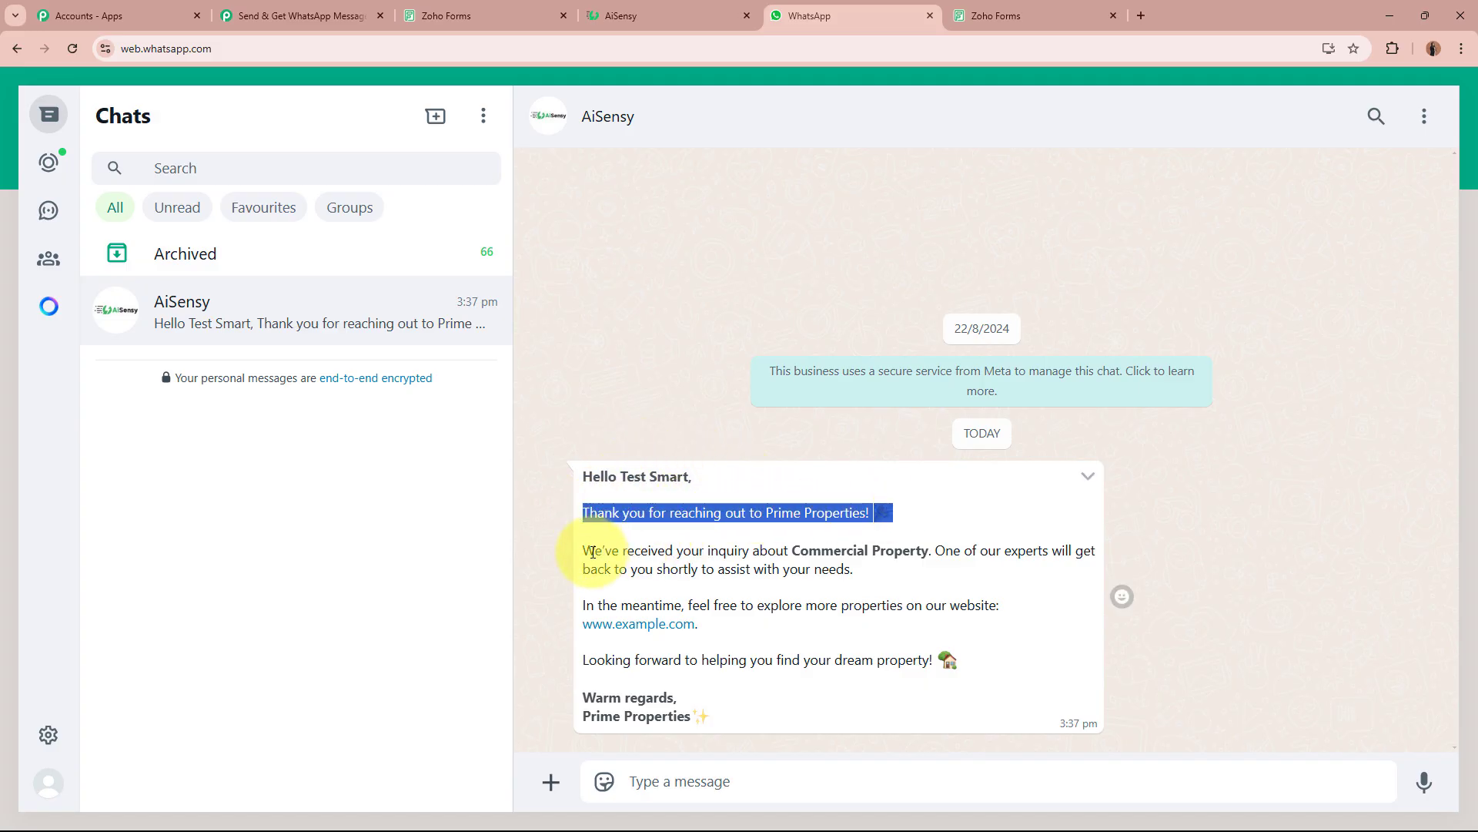
left_click_drag(594, 550, 934, 549)
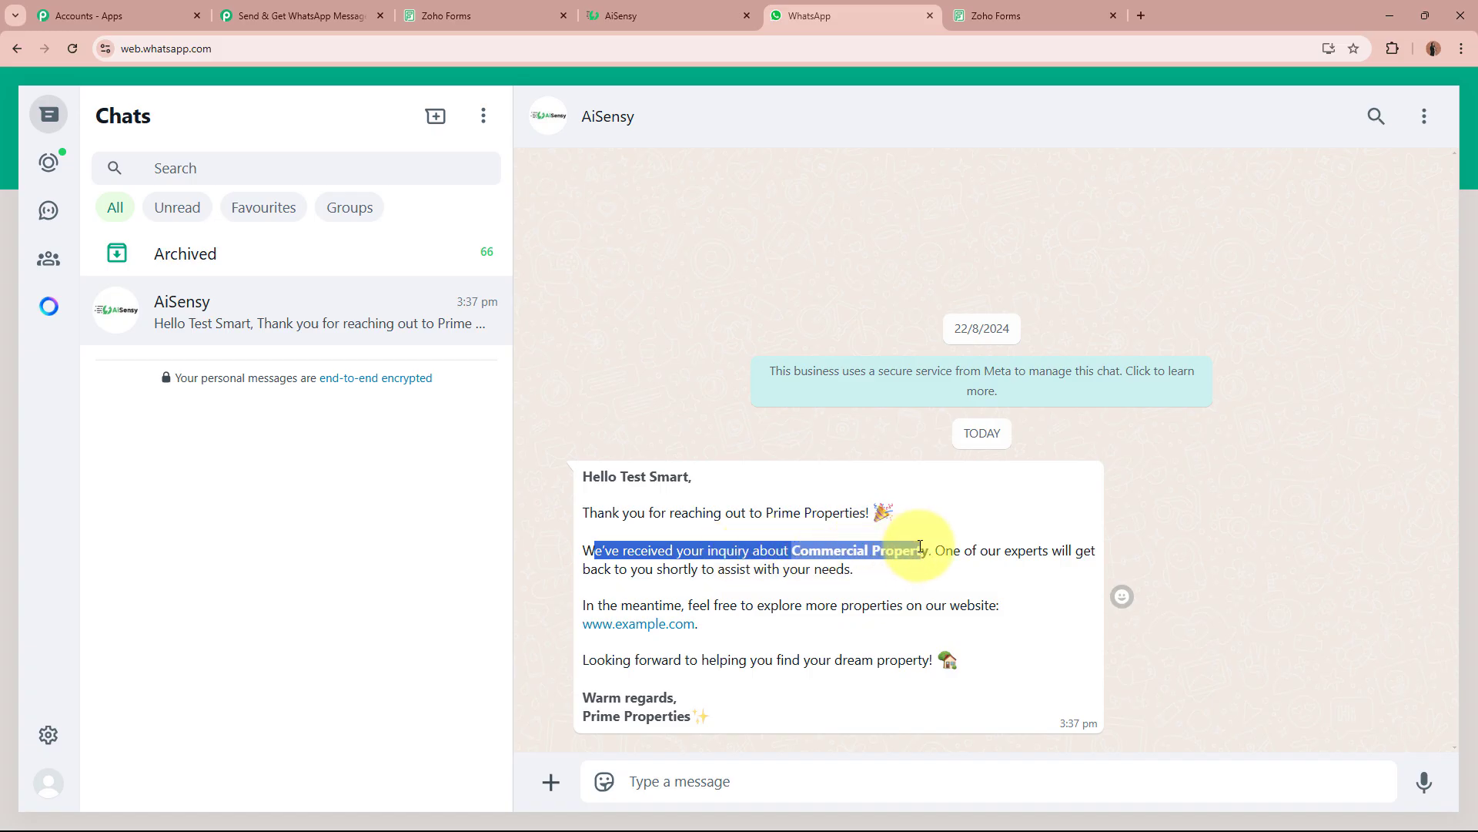
left_click_drag(792, 550, 930, 549)
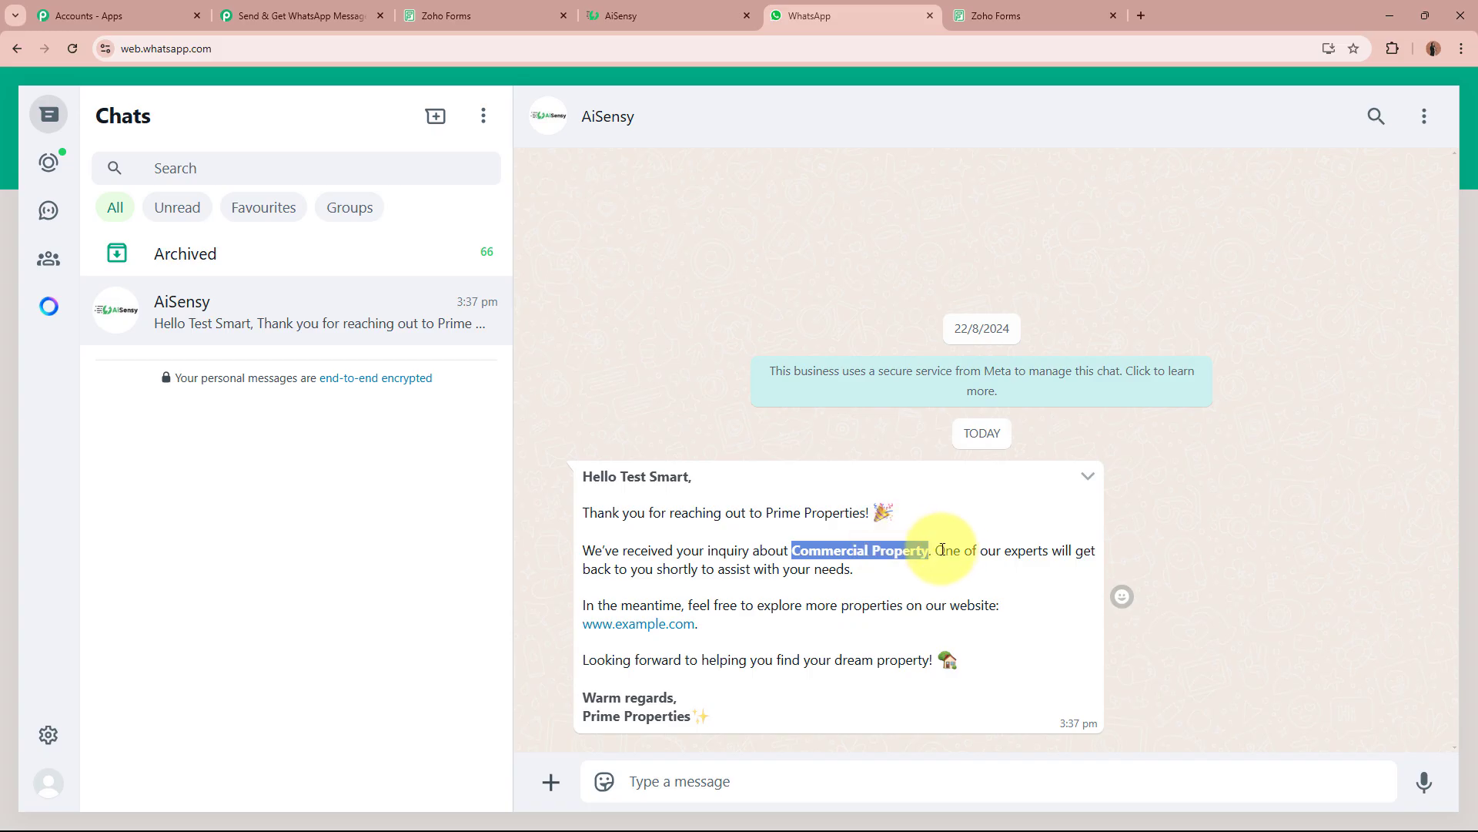
Read the expert follow-up promise, website line and Warm regards sign-off, then return to Pabbly.
left_click_drag(940, 549, 836, 568)
left_click_drag(587, 606, 986, 600)
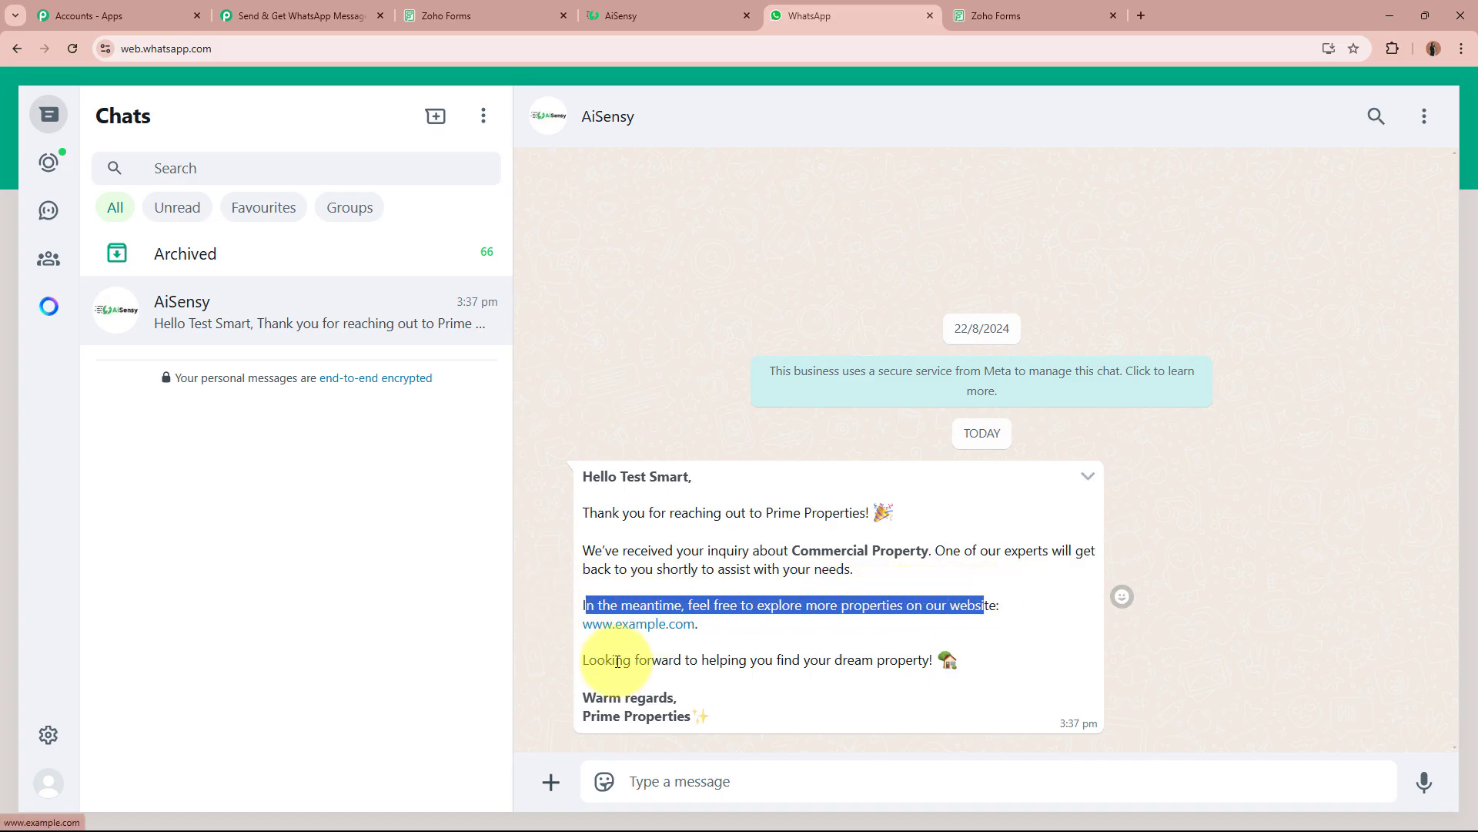
left_click_drag(588, 660, 940, 660)
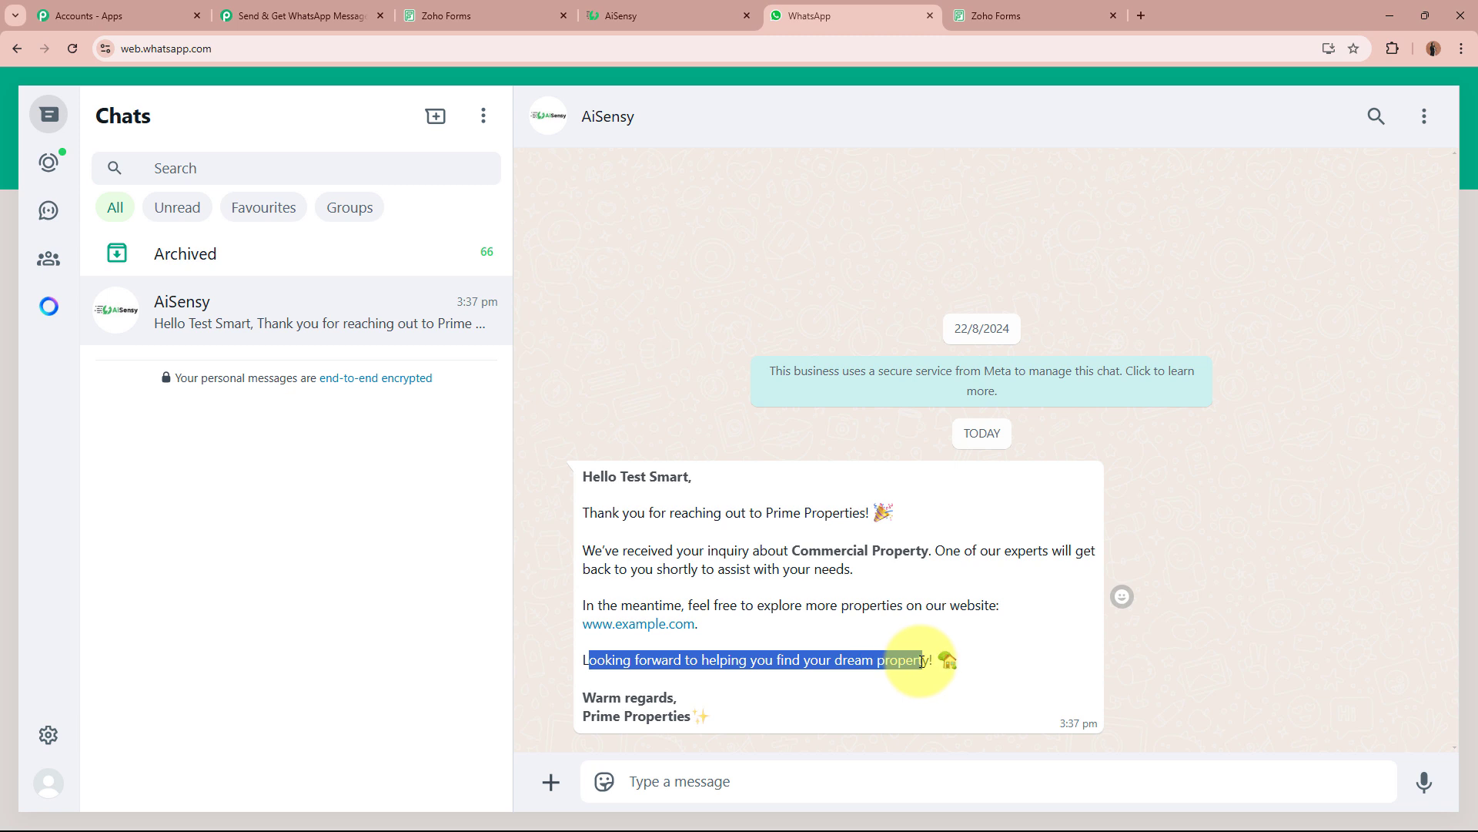
left_click_drag(583, 697, 697, 700)
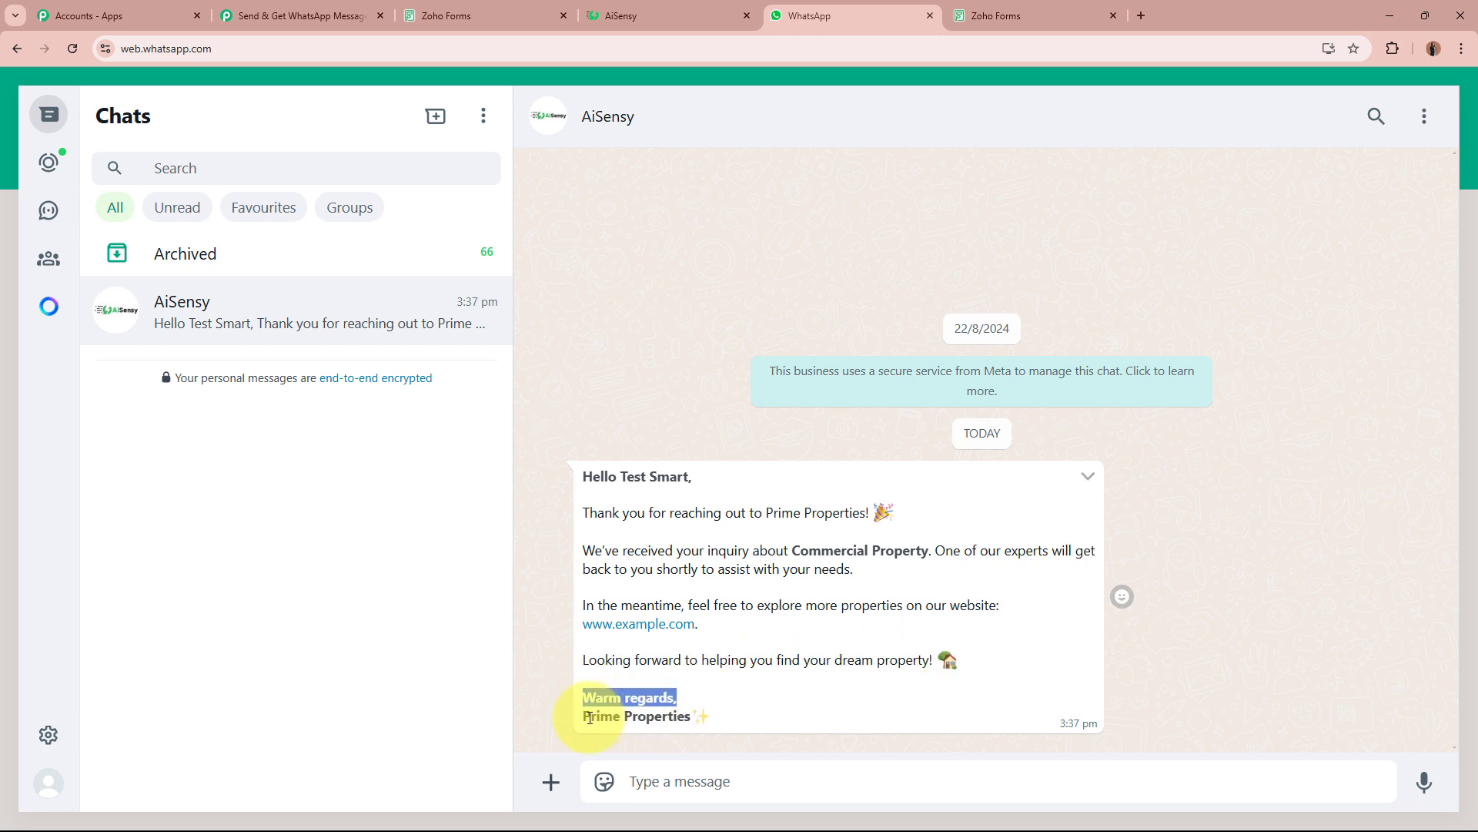
left_click_drag(590, 718, 729, 705)
left_click(730, 705)
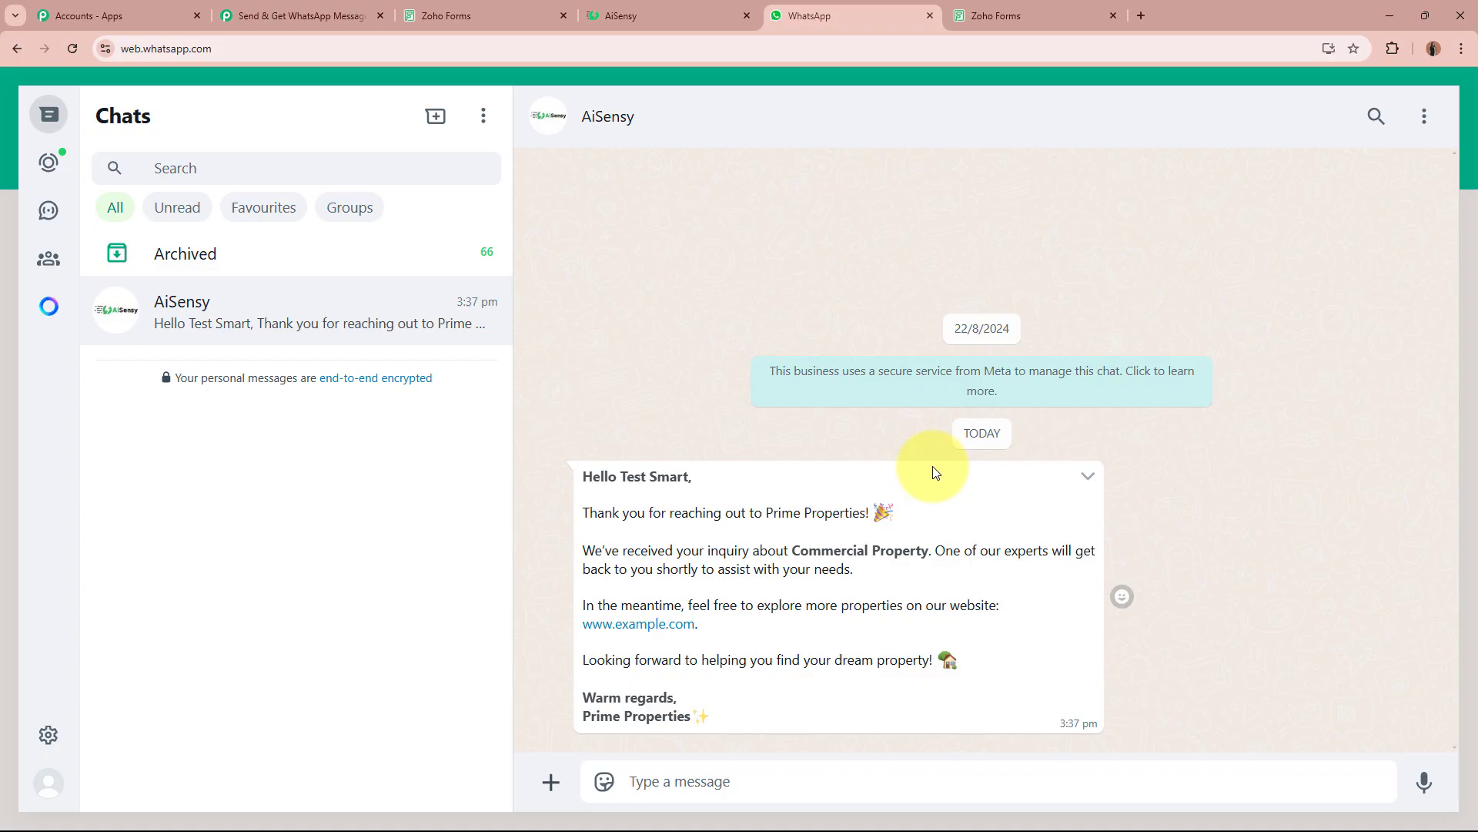
left_click(301, 16)
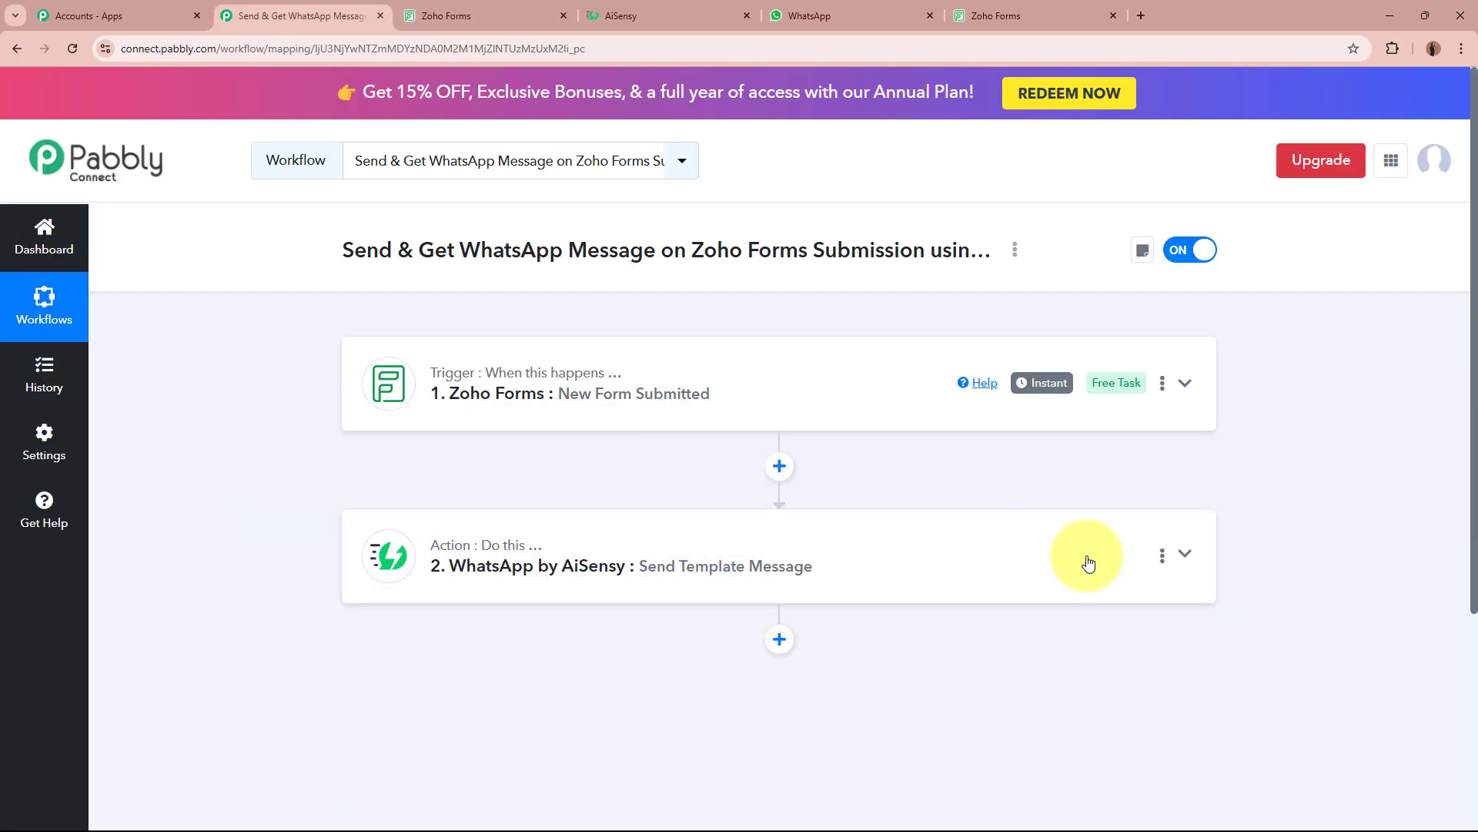
Replace the AiSensy action step's name with 'Send Message' and save it.
left_click(1161, 554)
left_click(1111, 658)
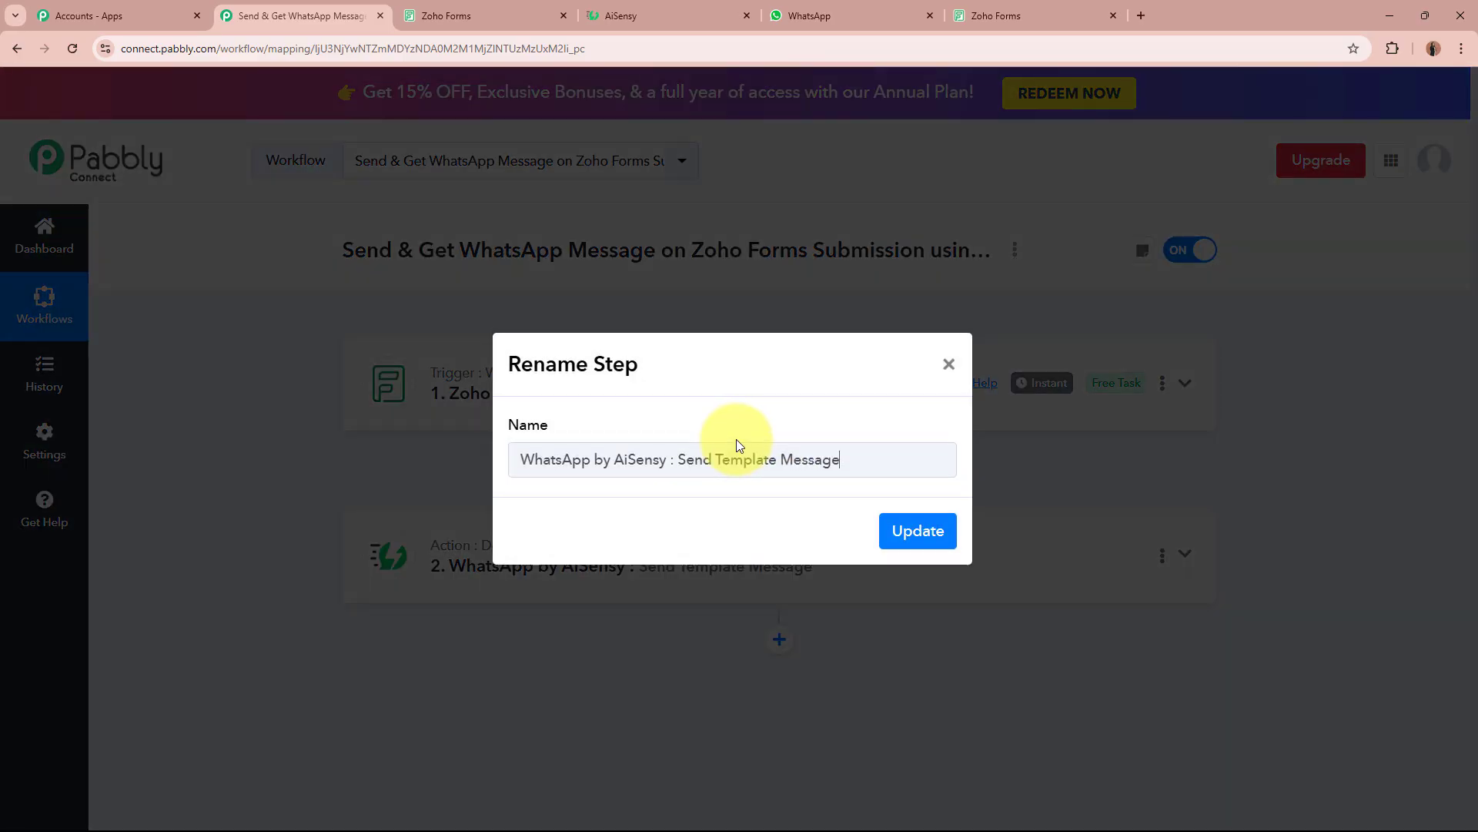
key("ctrl+a")
key("BackSpace")
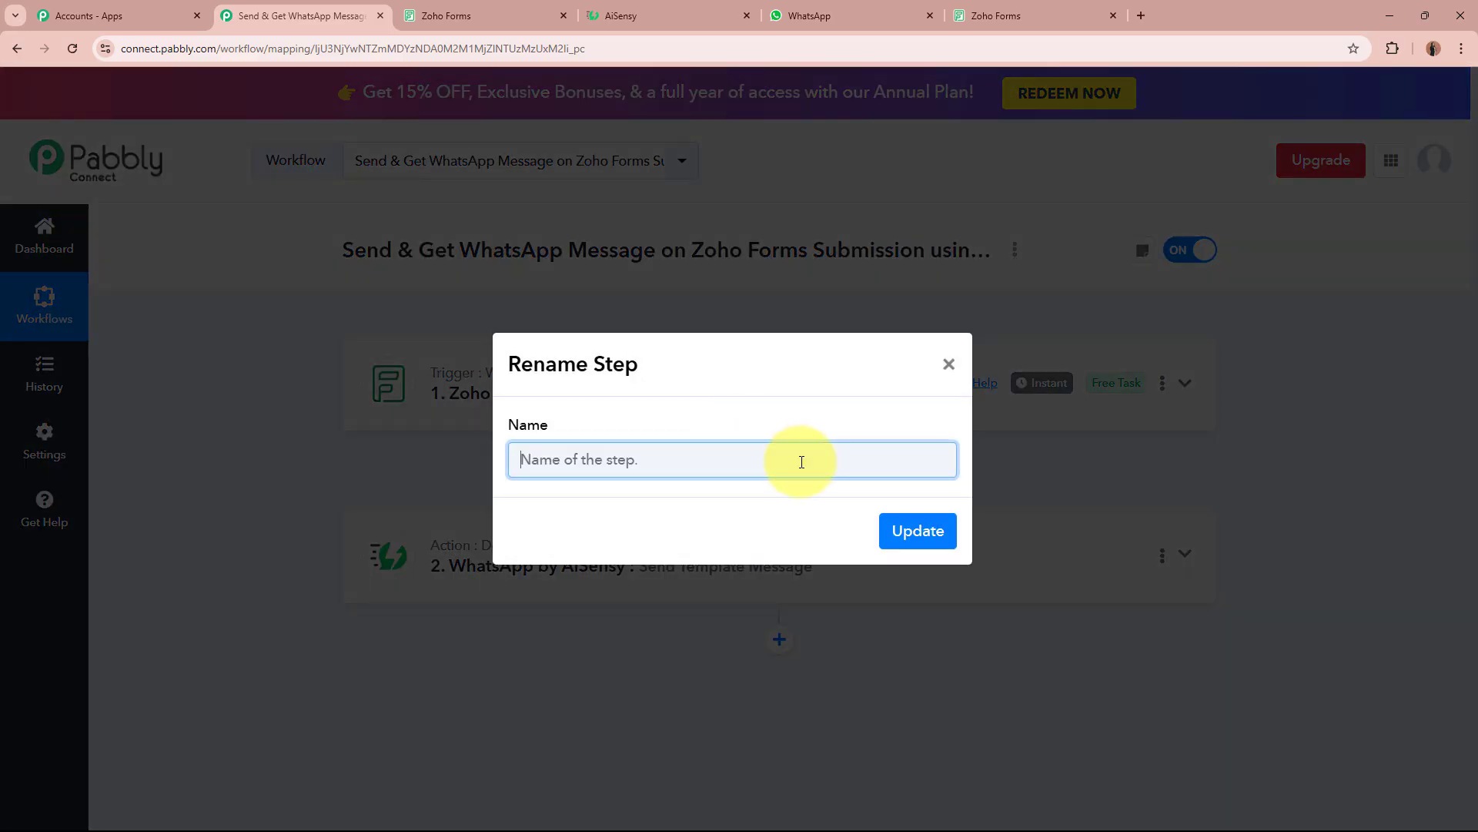
type("Send")
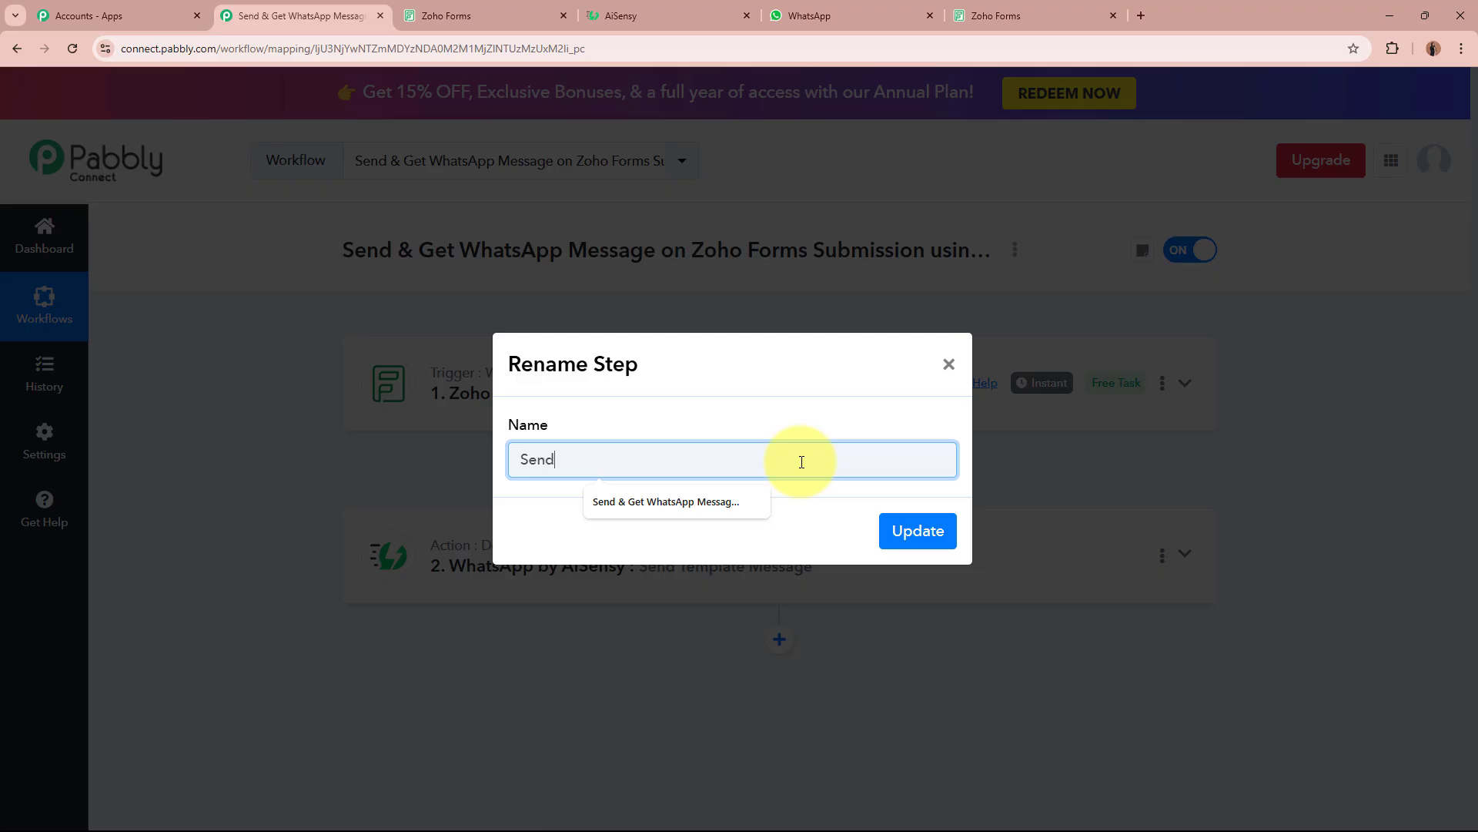
type(" Message")
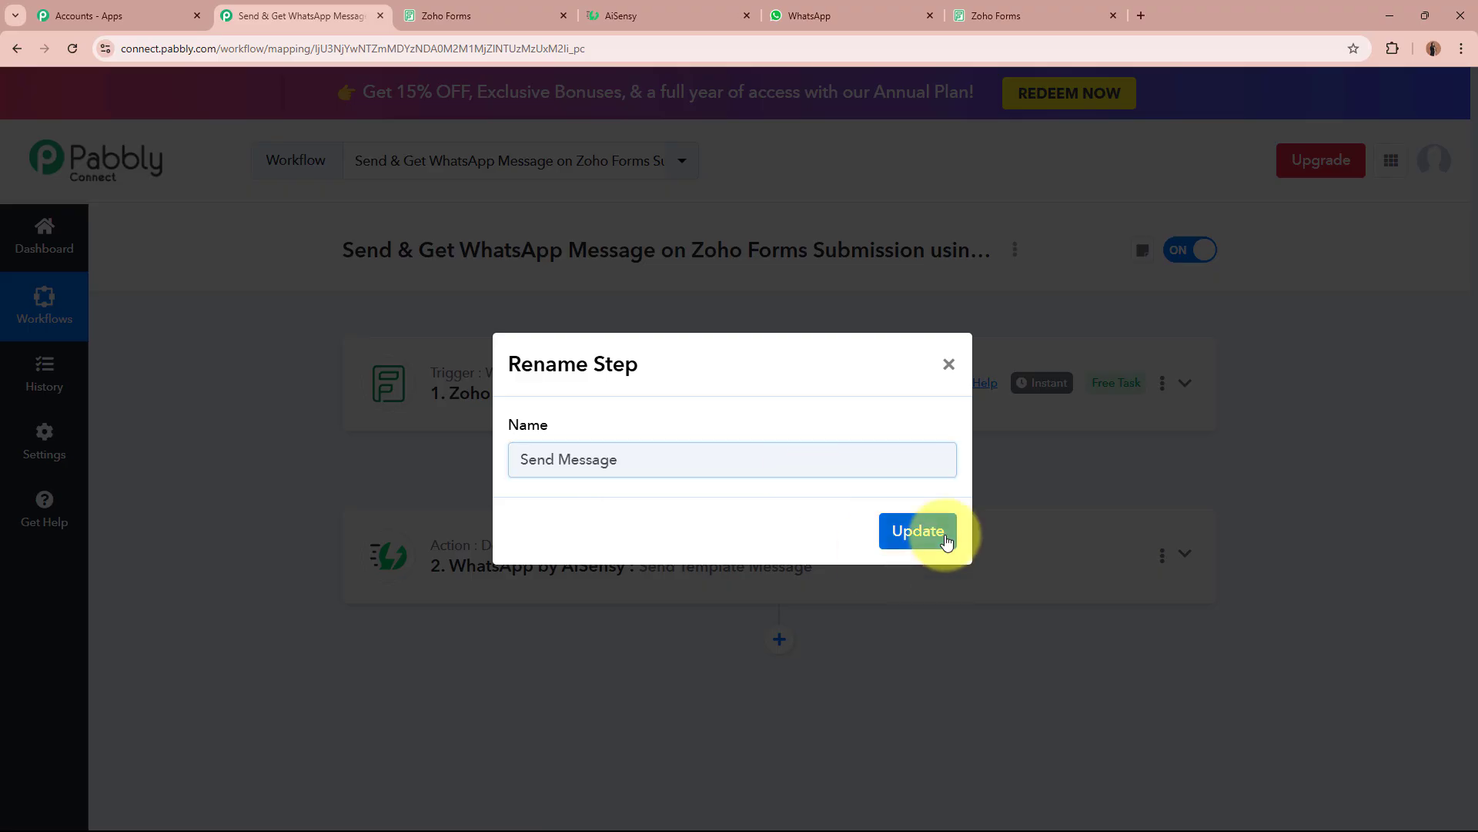
left_click(935, 536)
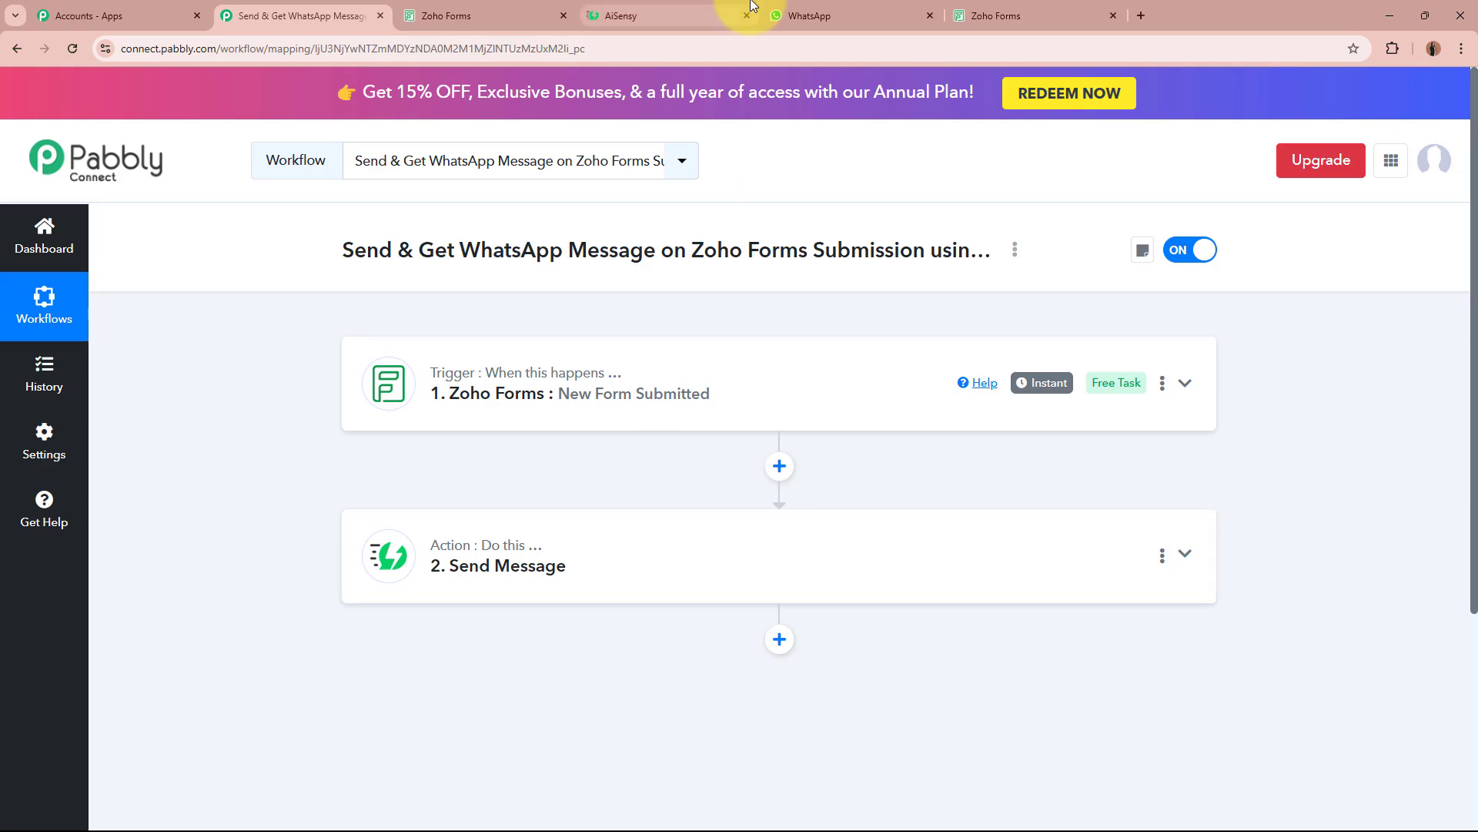
In AiSensy's Template Message list, preview new_inquiry_notification_template.
left_click(753, 10)
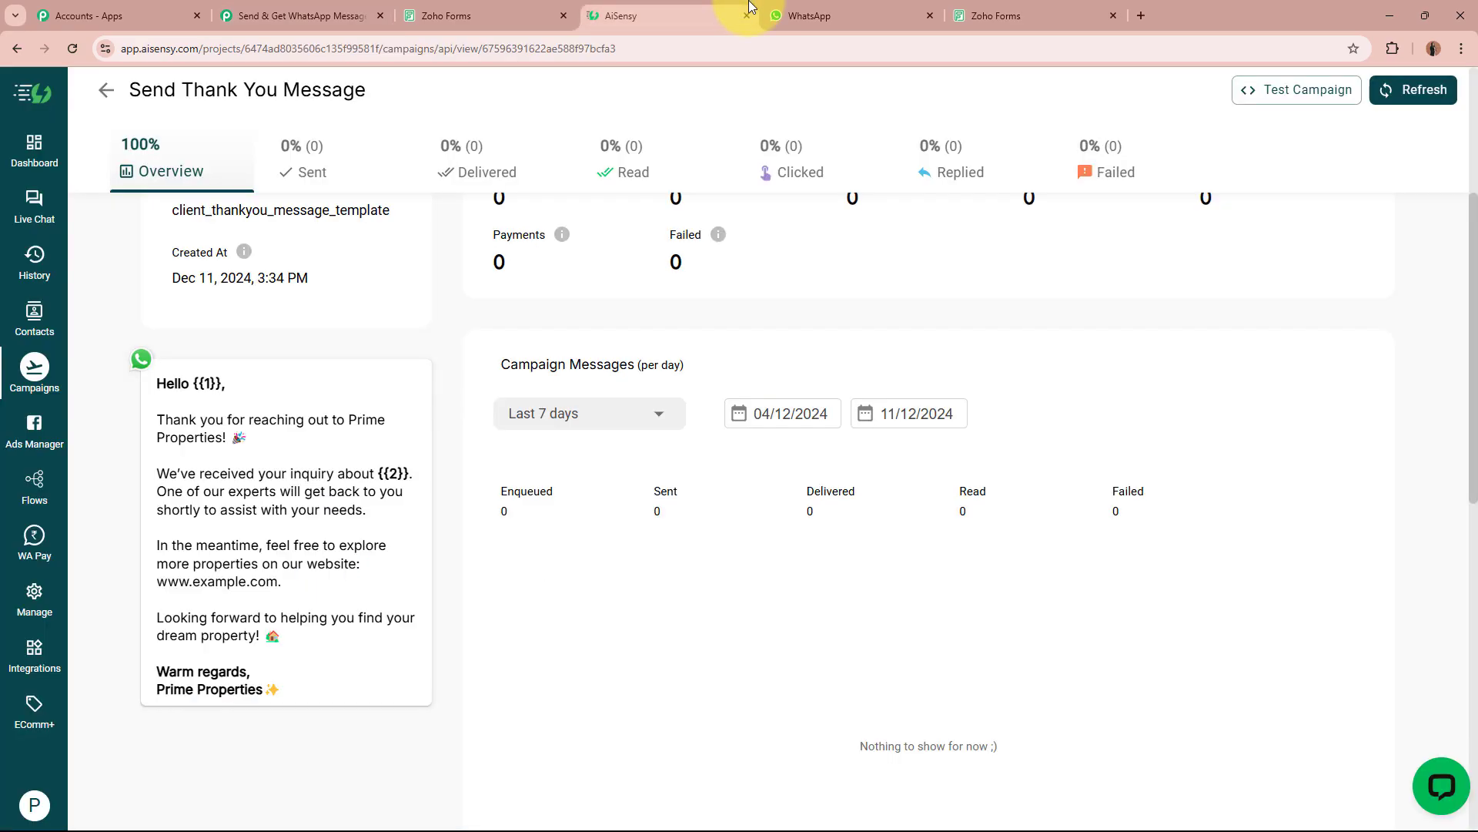
left_click(26, 600)
left_click(592, 493)
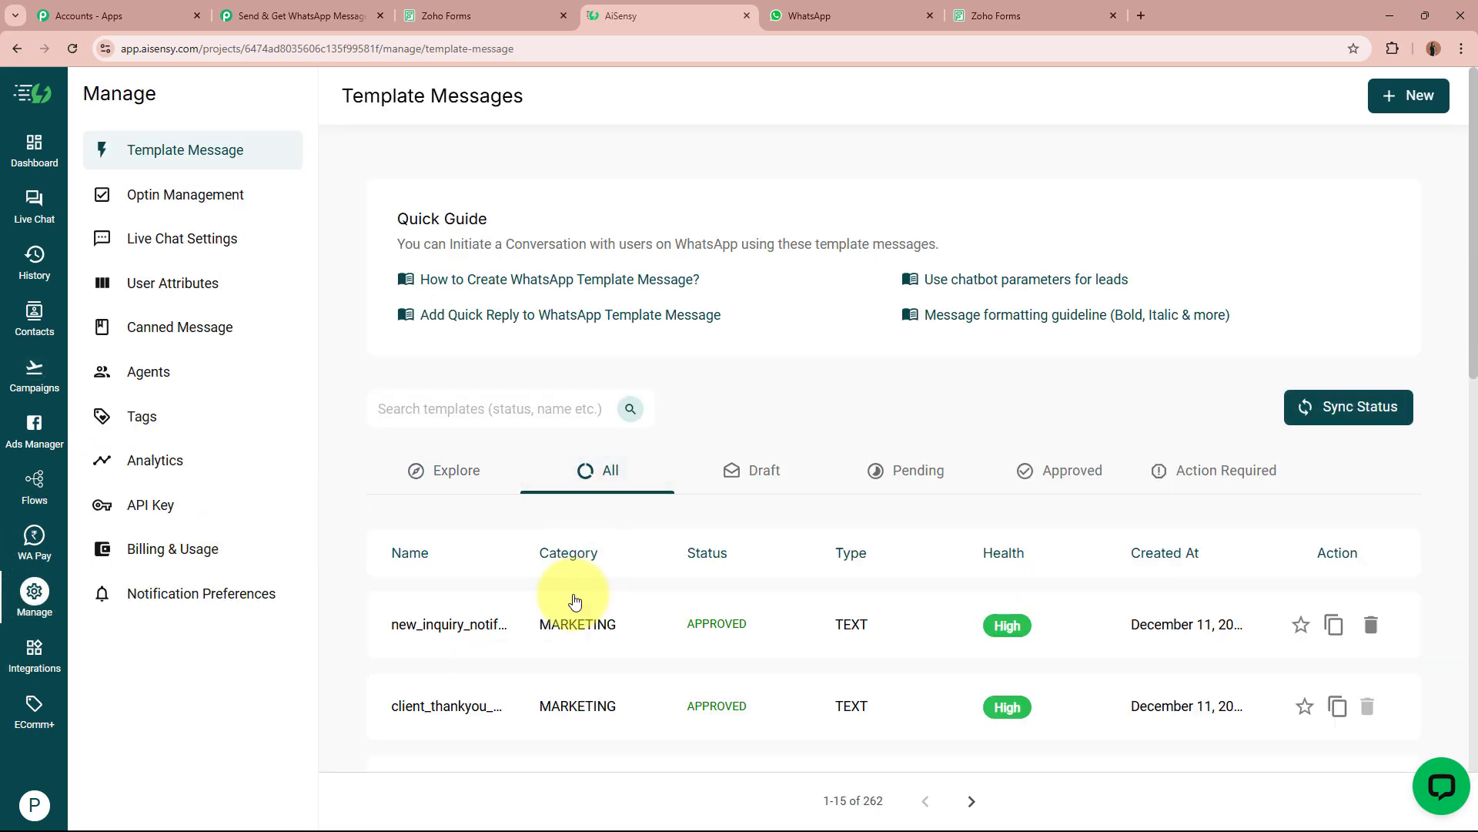
left_click(570, 625)
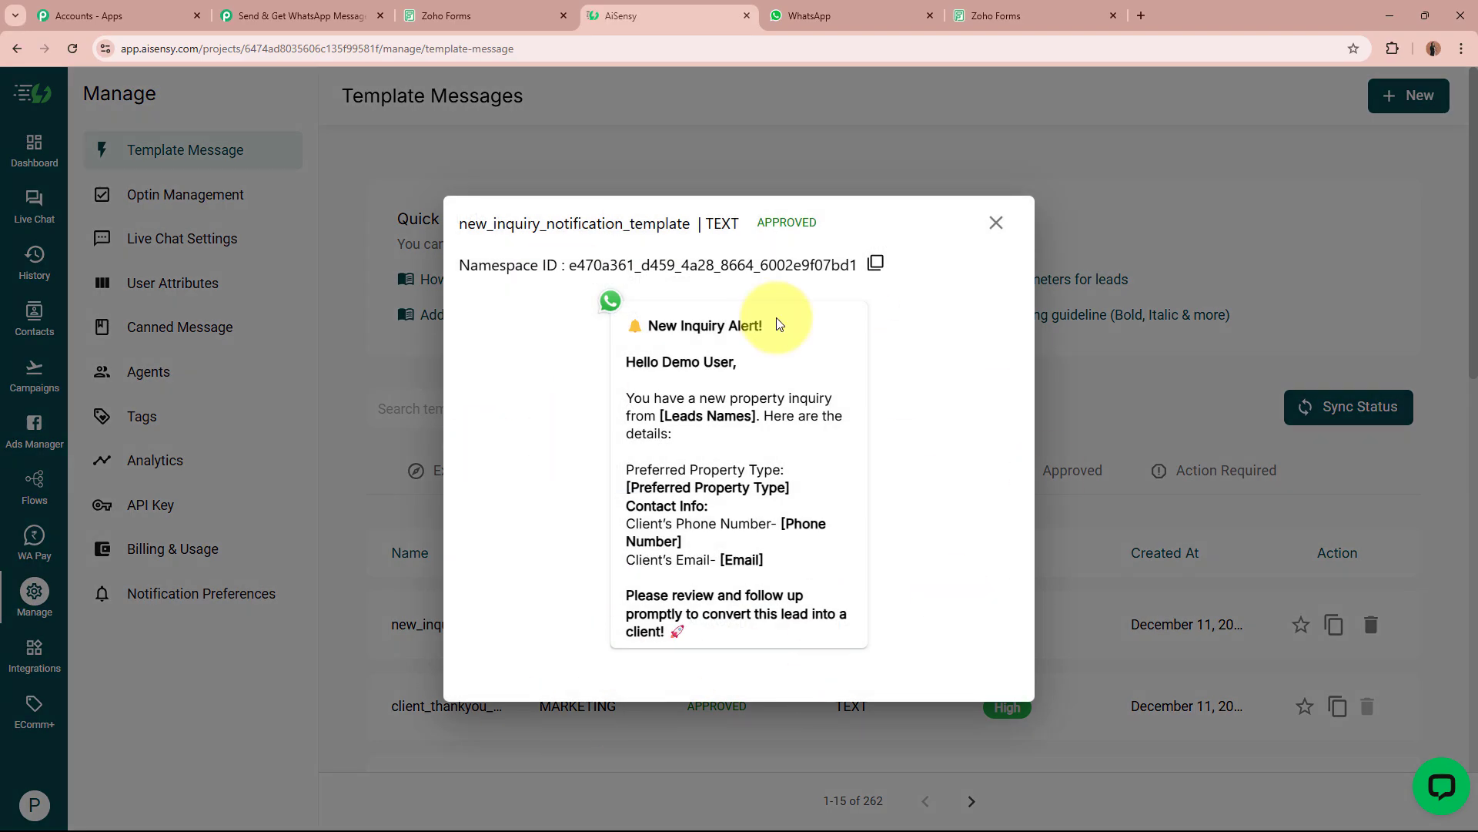
left_click_drag(459, 223, 670, 223)
left_click(672, 222)
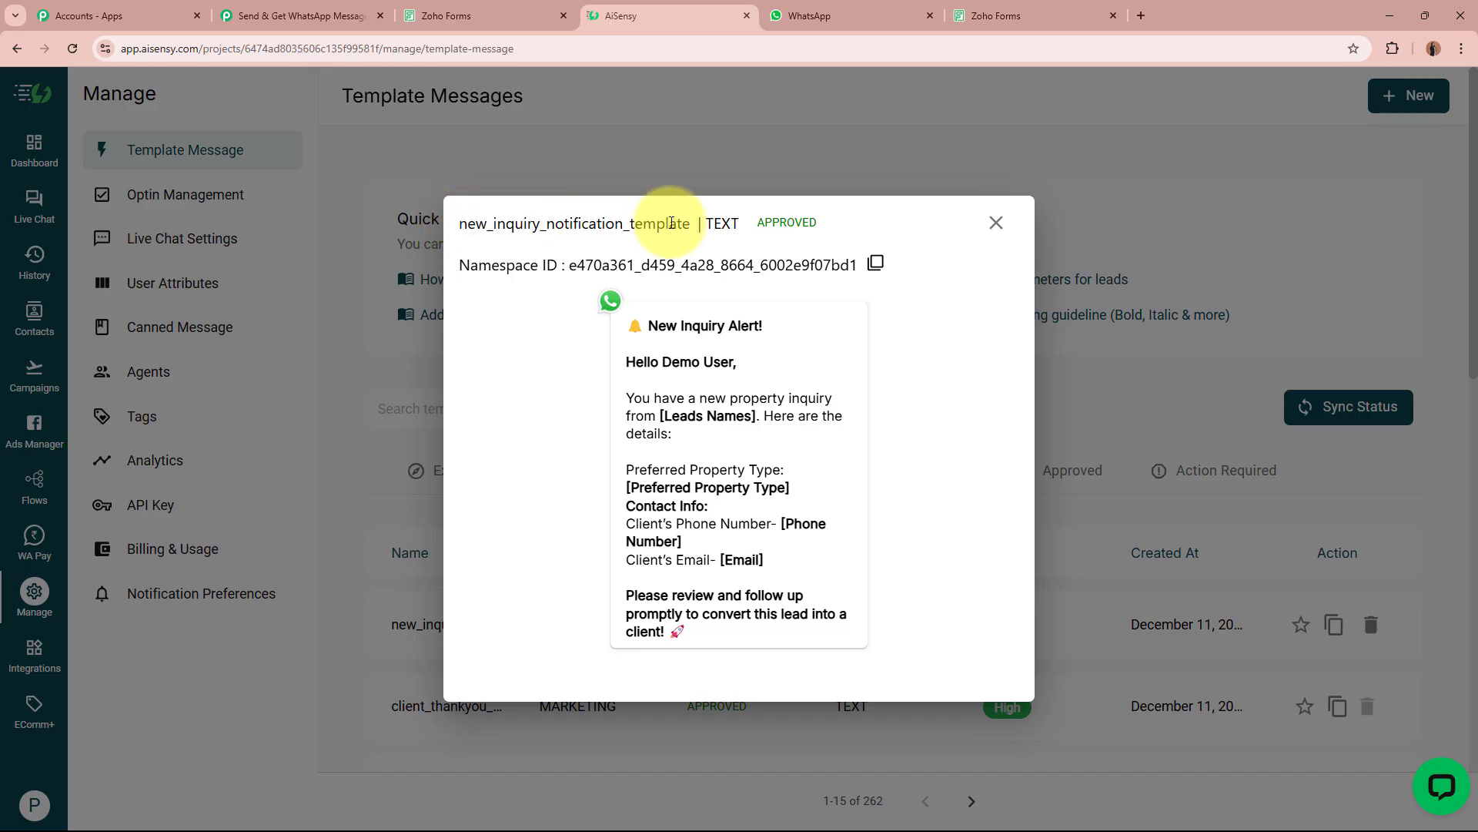
Review the template's New Inquiry Alert heading, property type, phone and email placeholders, then return to Pabbly.
left_click_drag(648, 325, 809, 320)
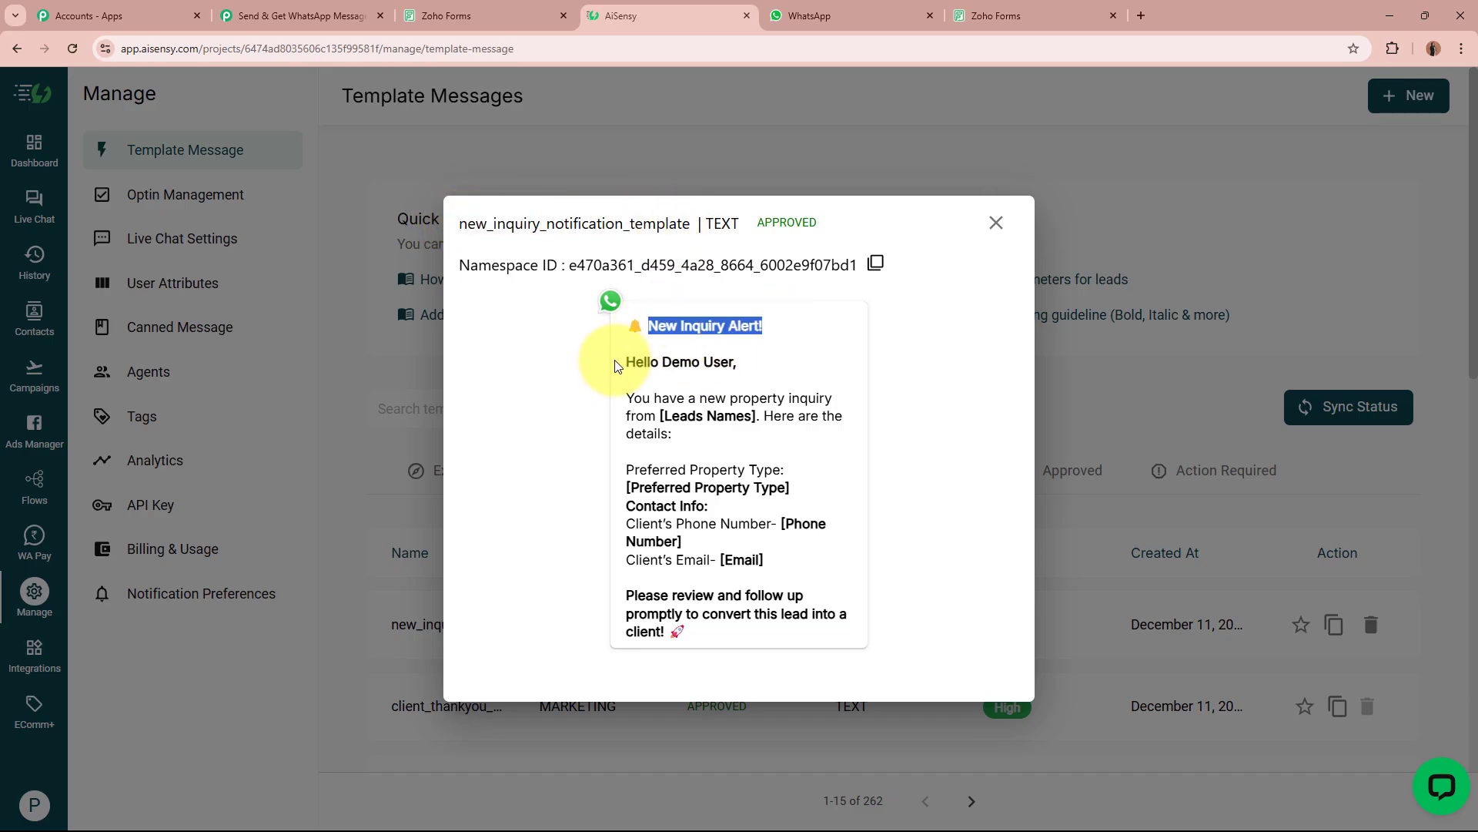
left_click_drag(617, 362, 744, 361)
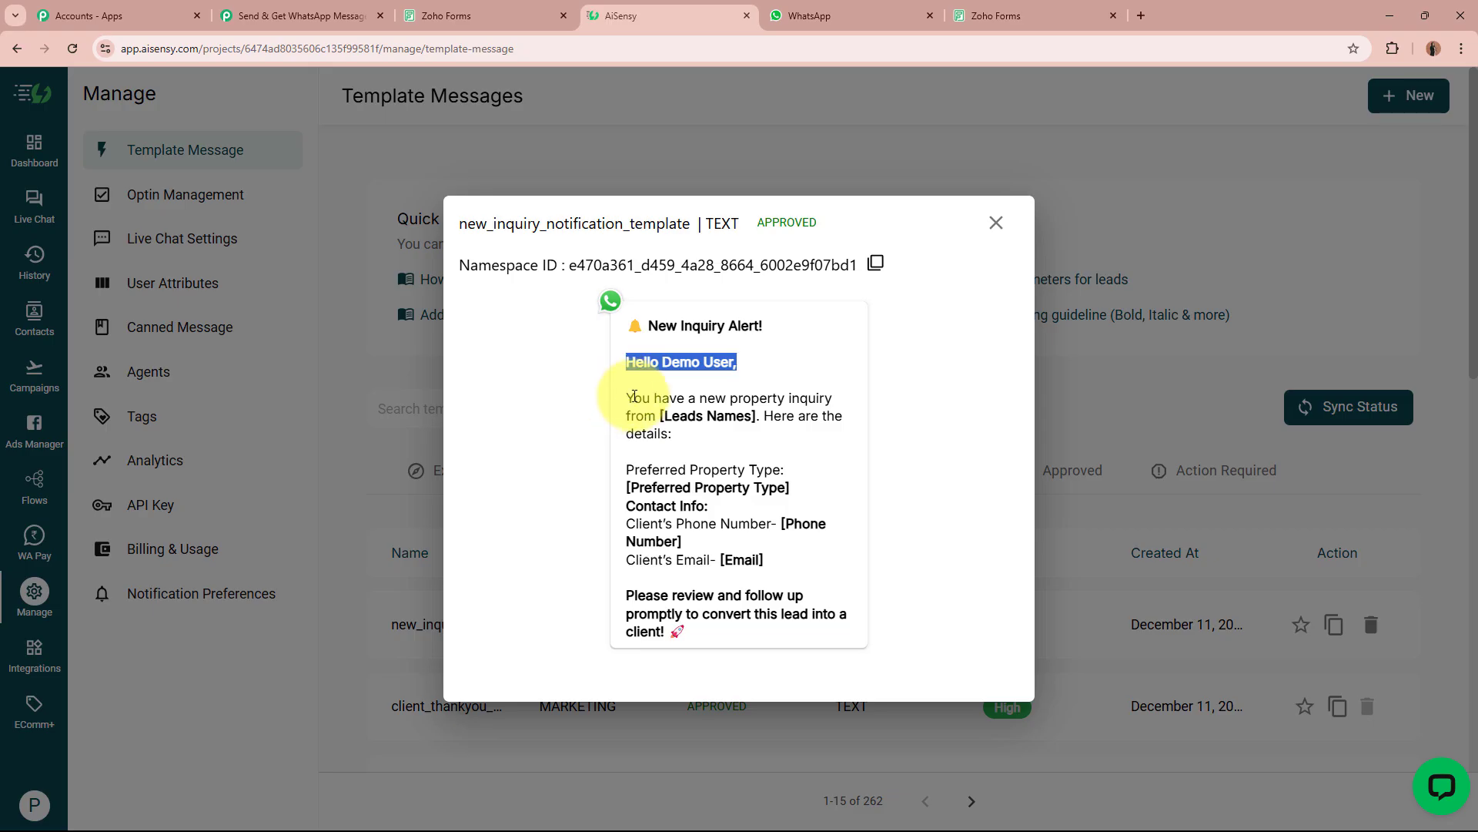
left_click_drag(630, 398, 763, 416)
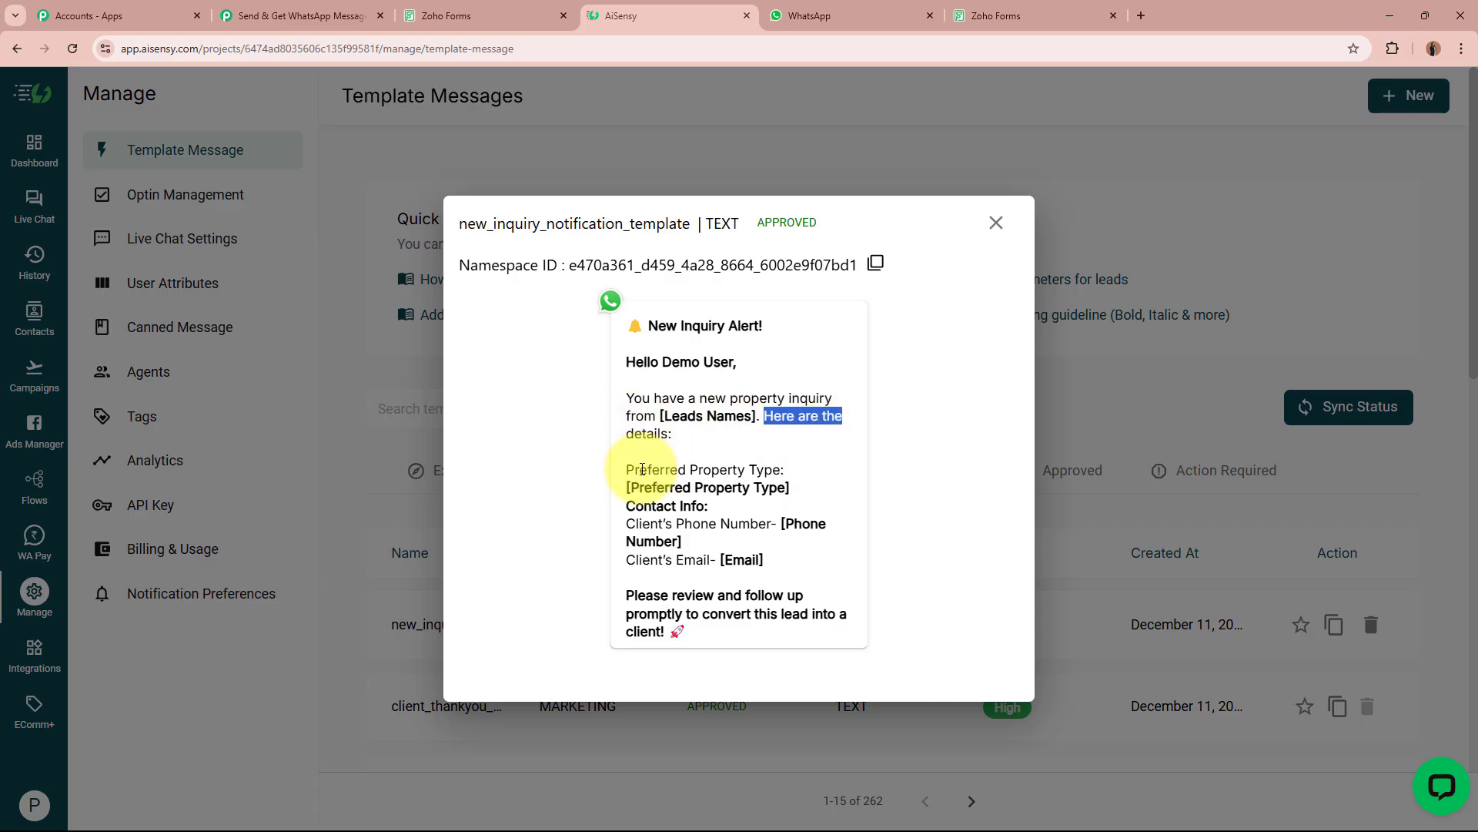
left_click_drag(642, 469, 784, 471)
left_click_drag(630, 487, 793, 488)
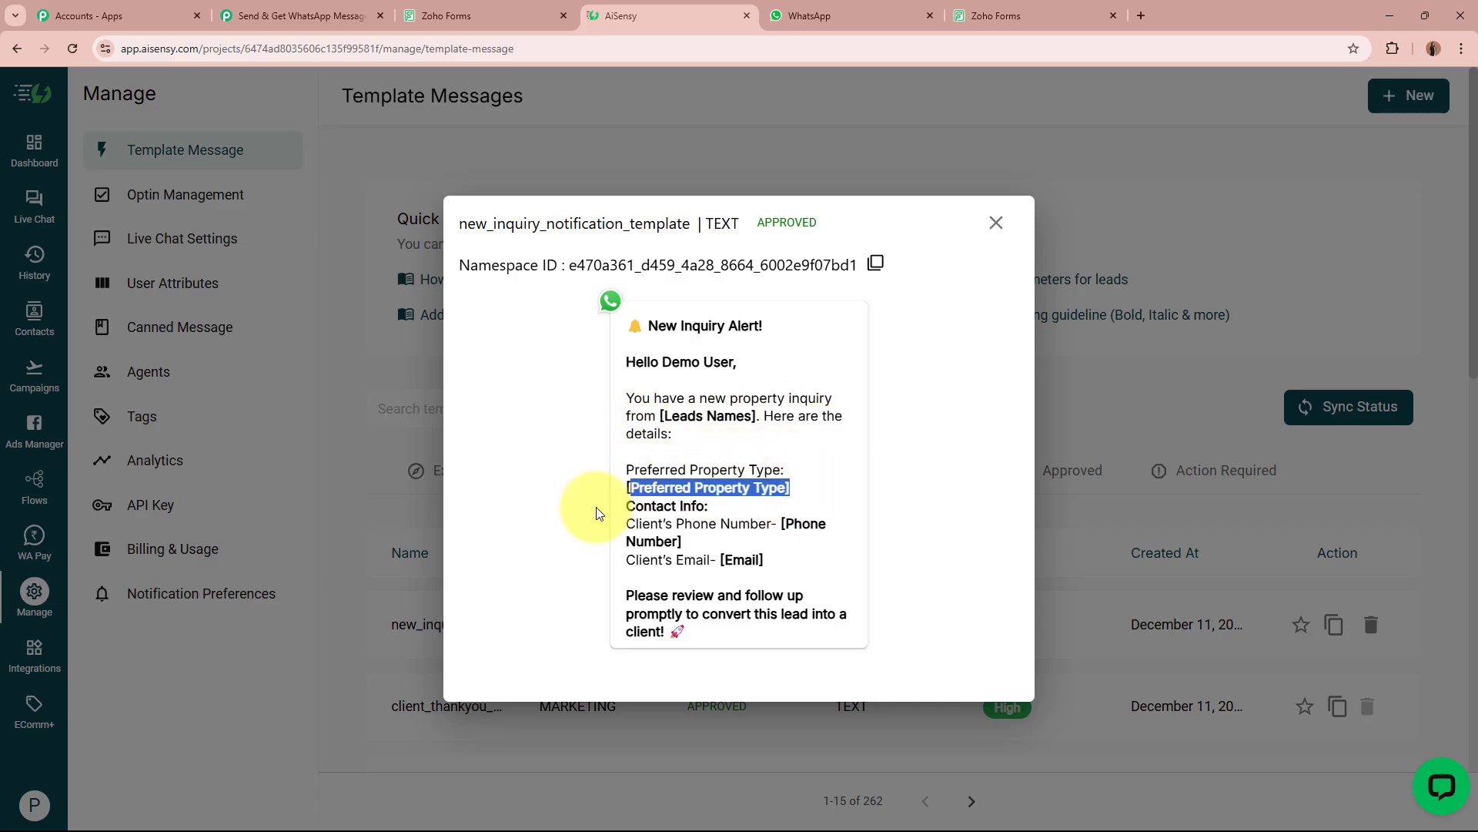
left_click_drag(636, 505, 709, 505)
left_click_drag(764, 524, 790, 524)
left_click_drag(839, 531, 803, 532)
left_click_drag(634, 561, 766, 560)
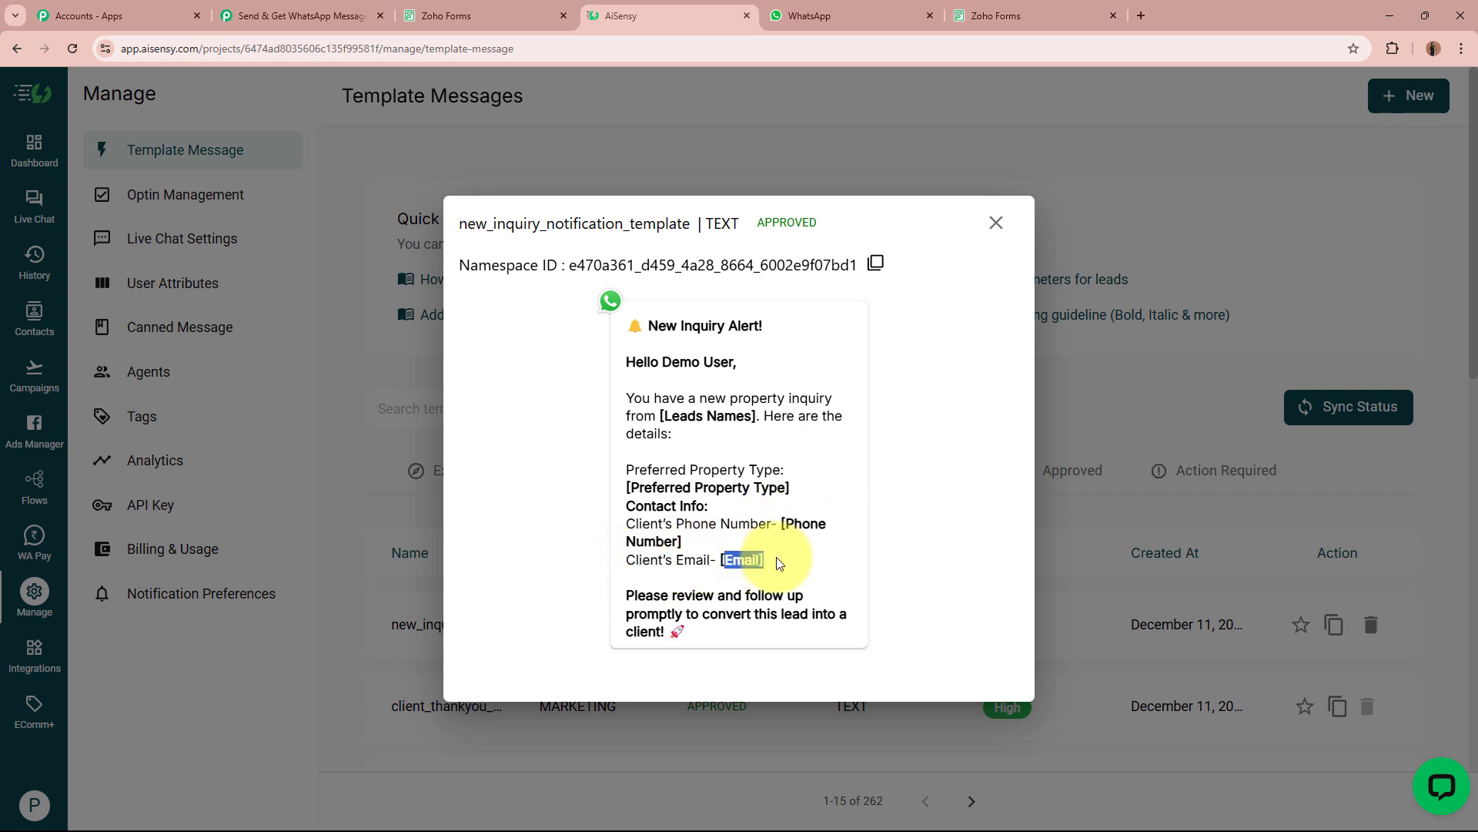
left_click_drag(632, 596, 819, 631)
left_click(818, 631)
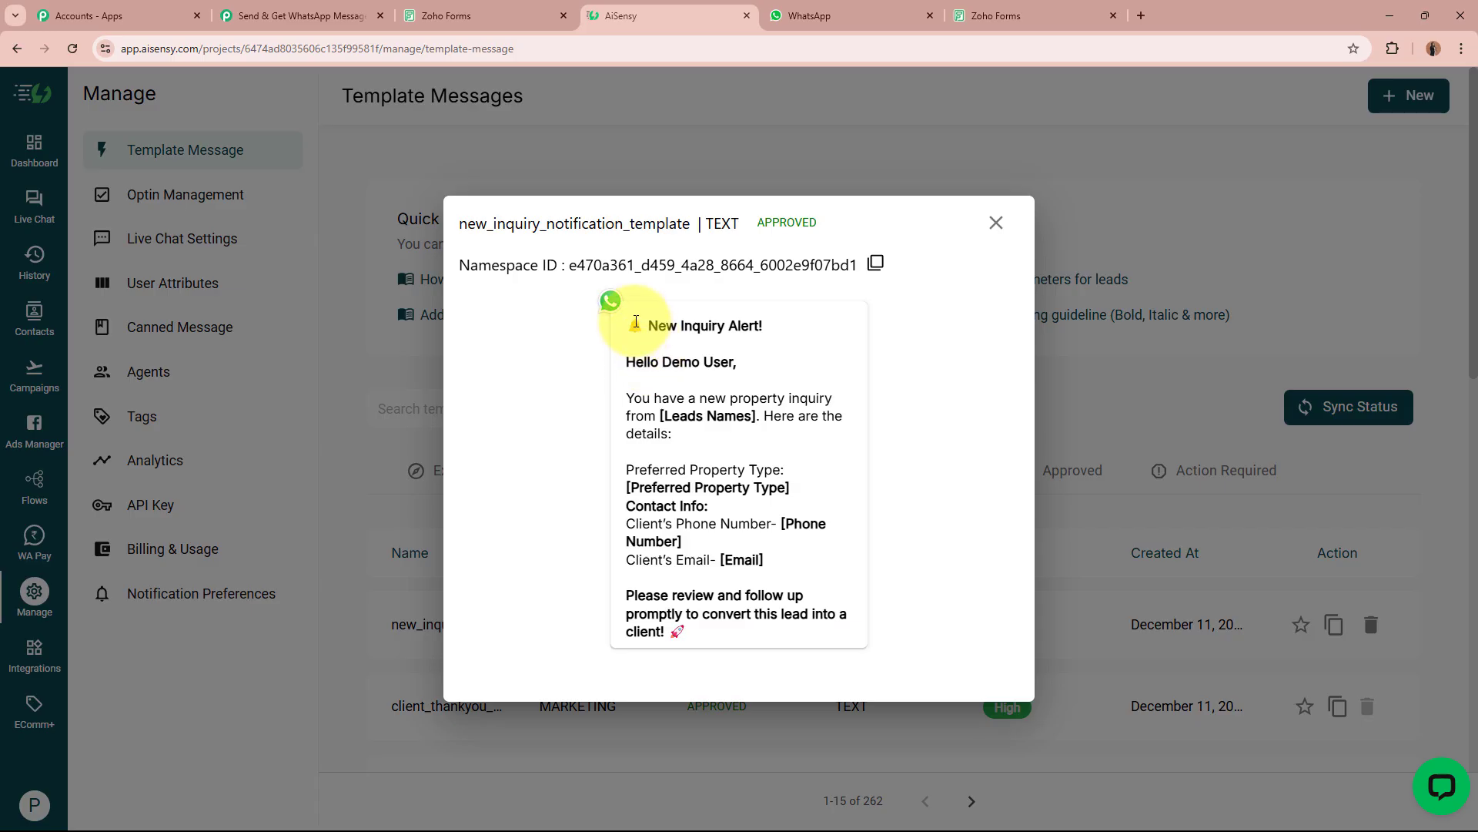
left_click(293, 16)
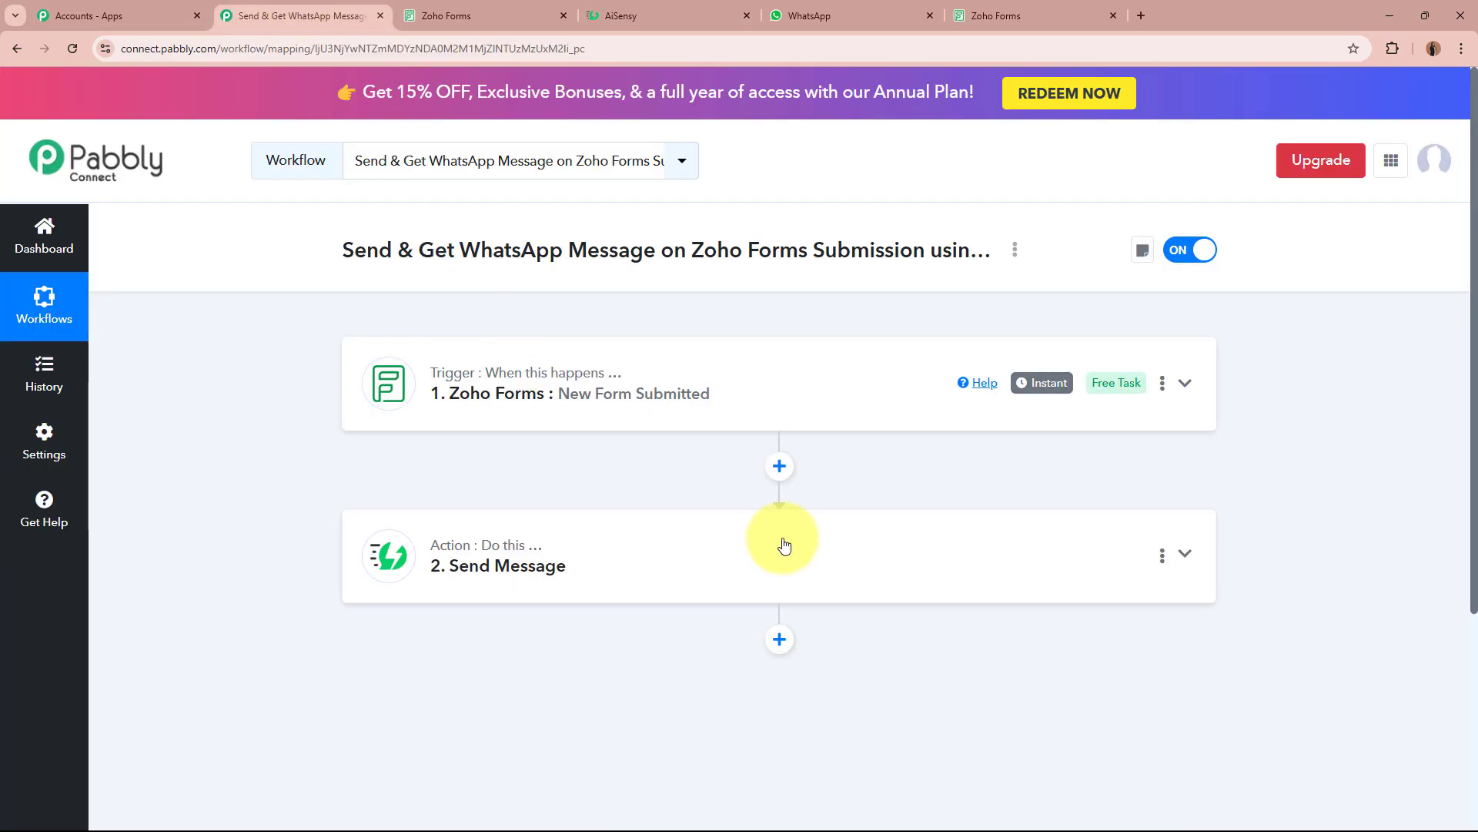
Add a new WhatsApp by AiSensy action step with the Send Template Message event.
scroll(784, 543, "down", 2)
left_click(780, 485)
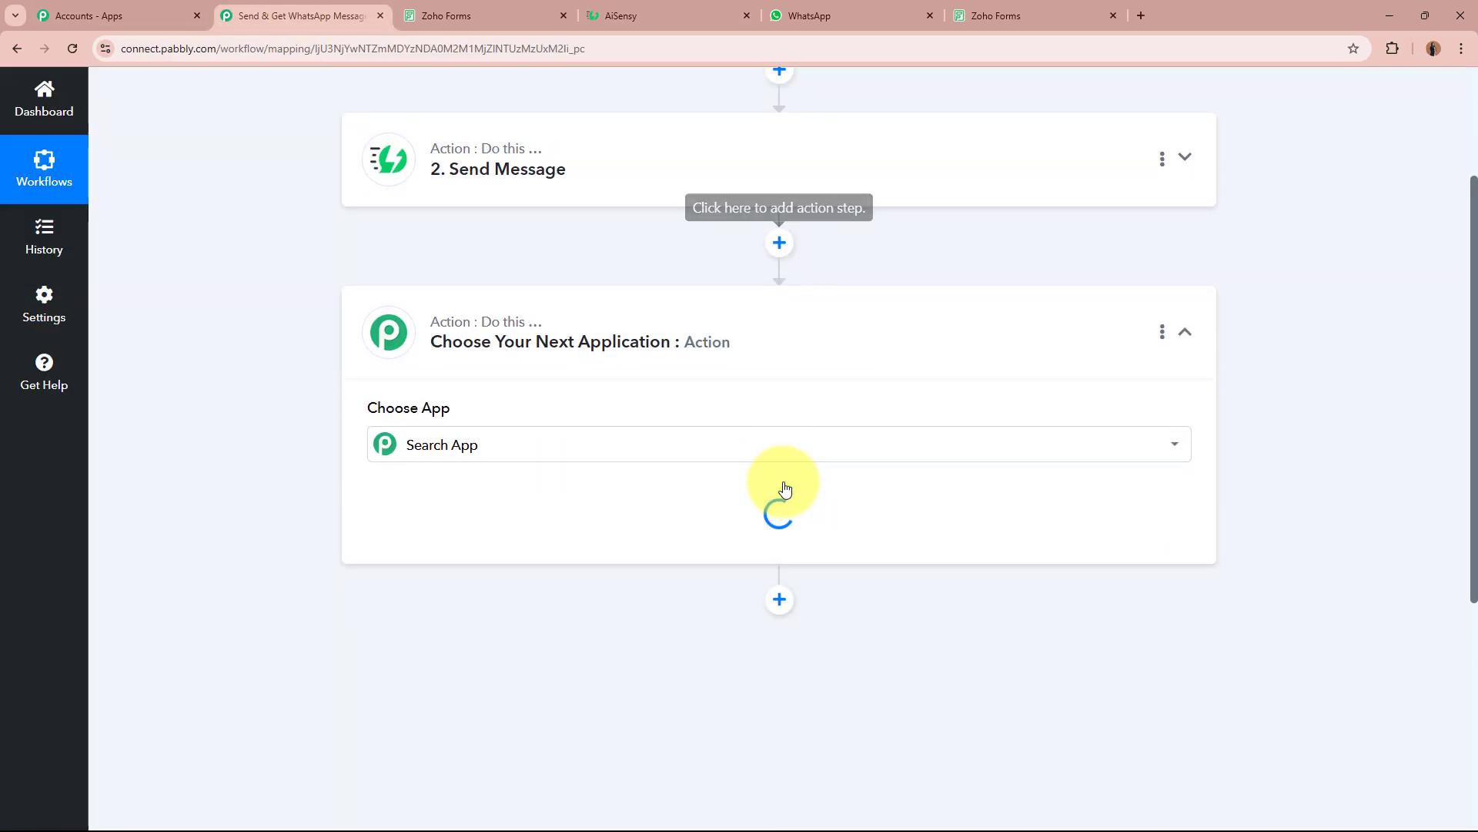
type("WhatsApp")
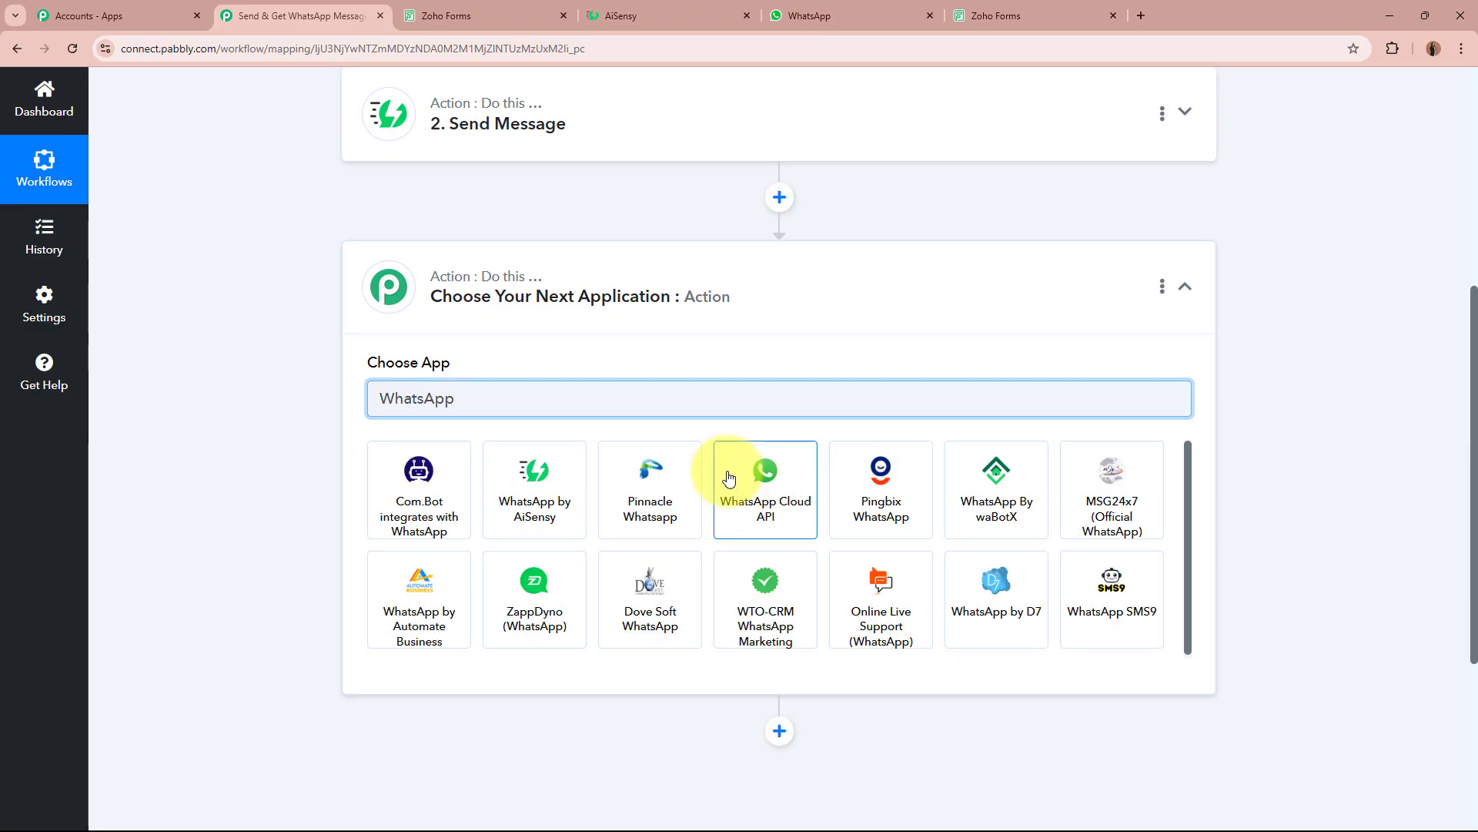
left_click(573, 486)
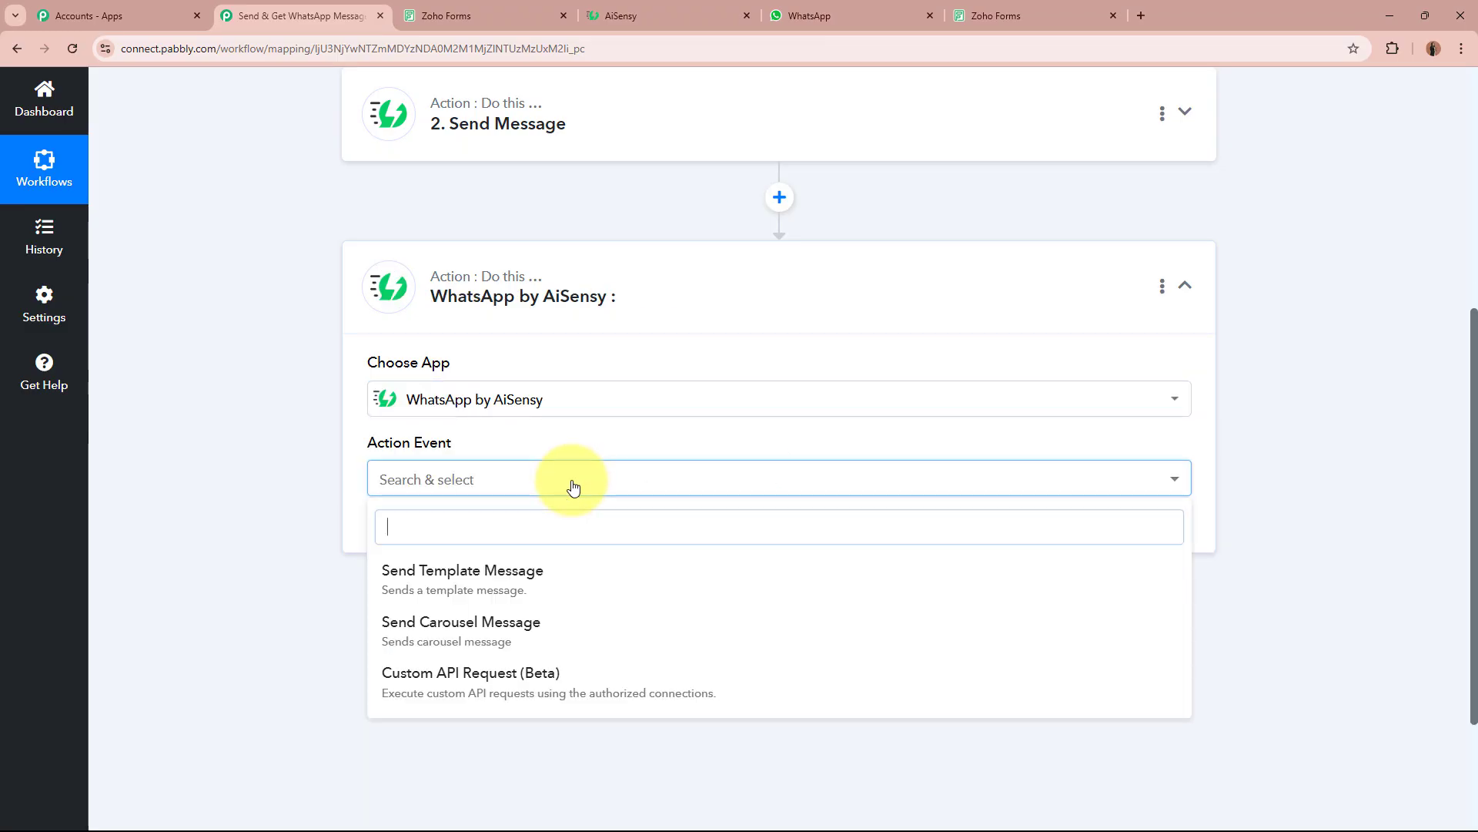
left_click(583, 577)
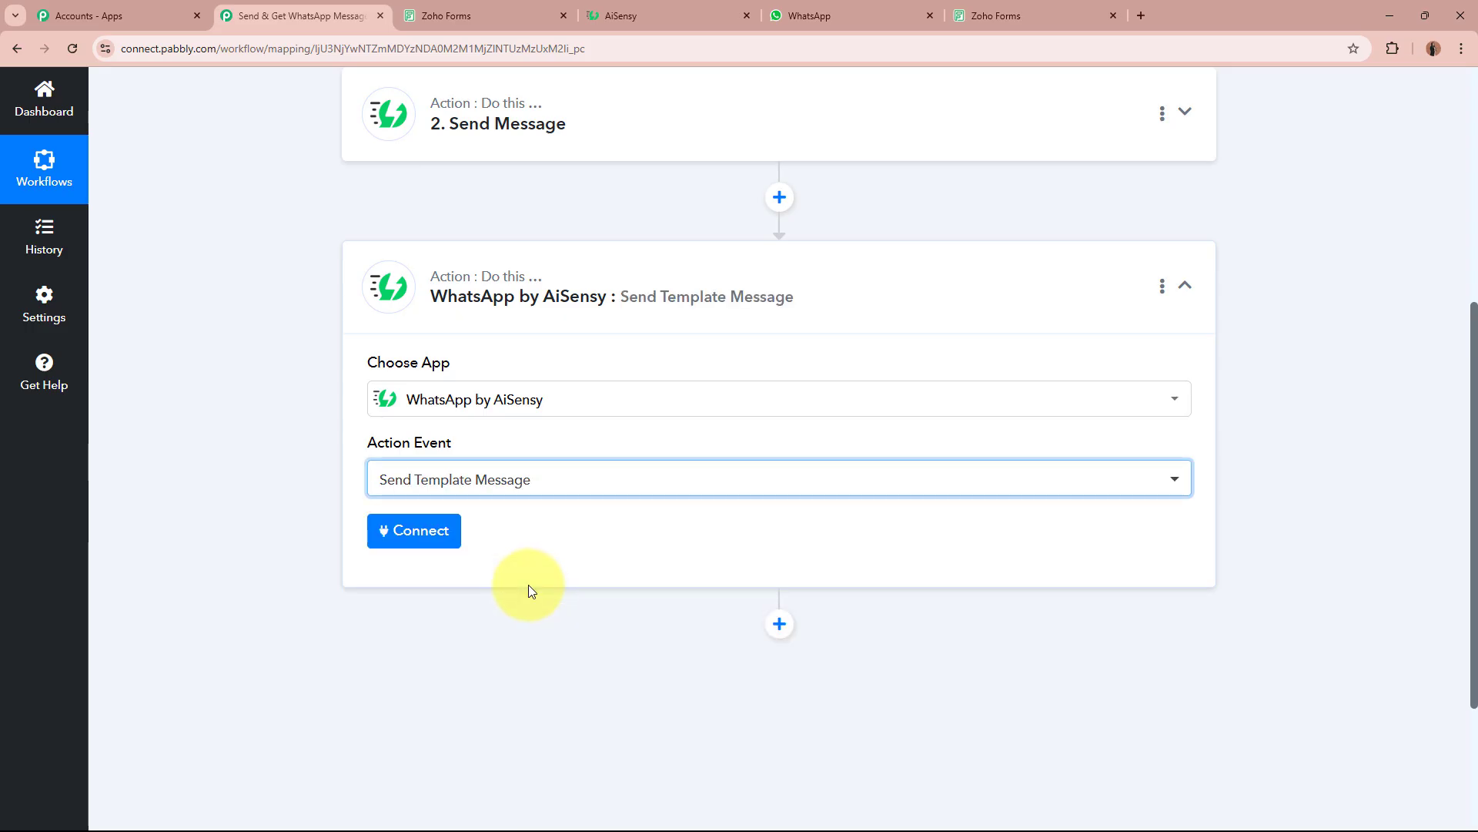
Connect the step using the existing AiSensy connection and save, then view the AiSensy template.
left_click(423, 535)
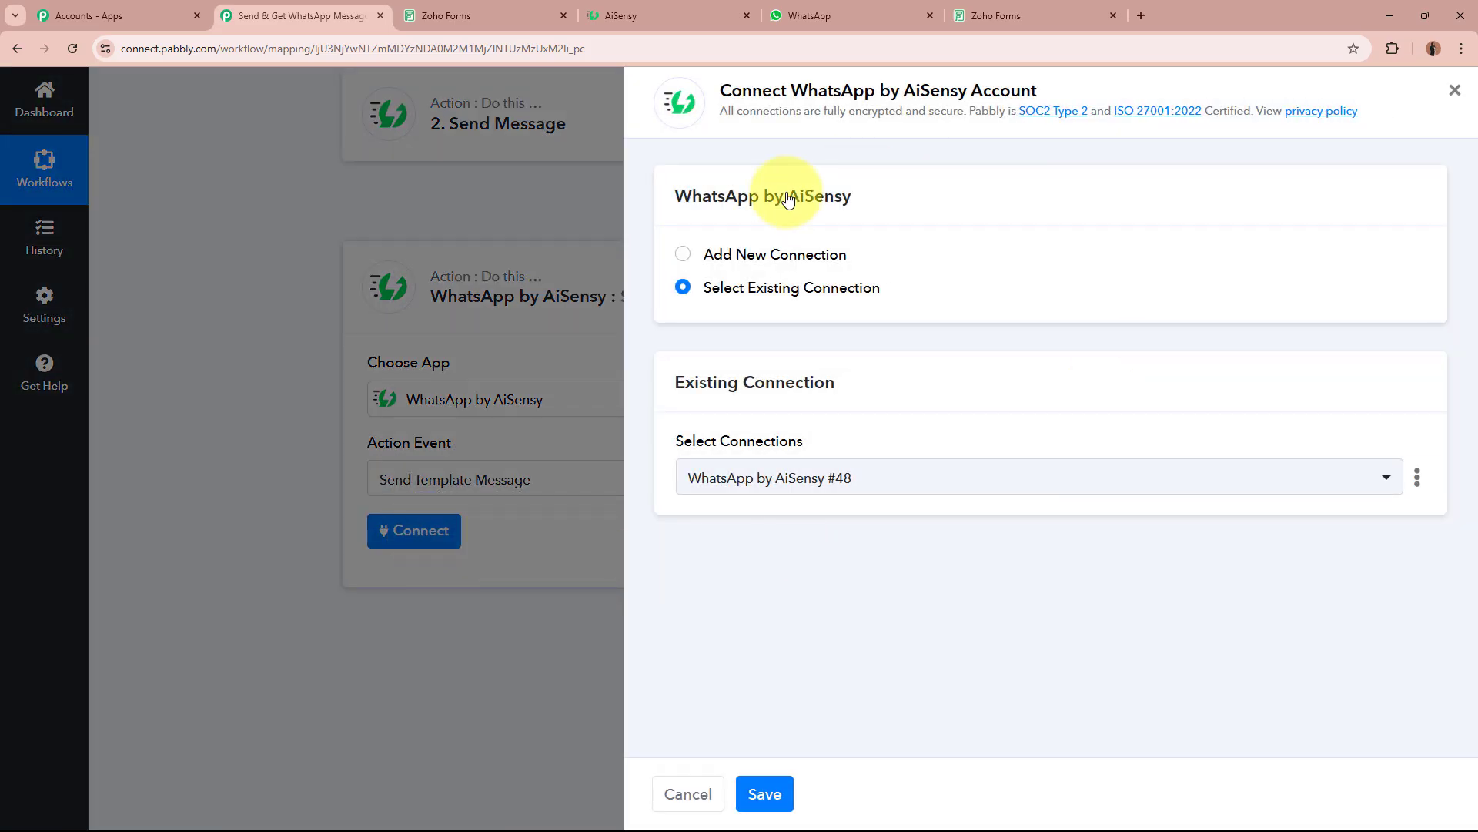
left_click(688, 255)
left_click(683, 290)
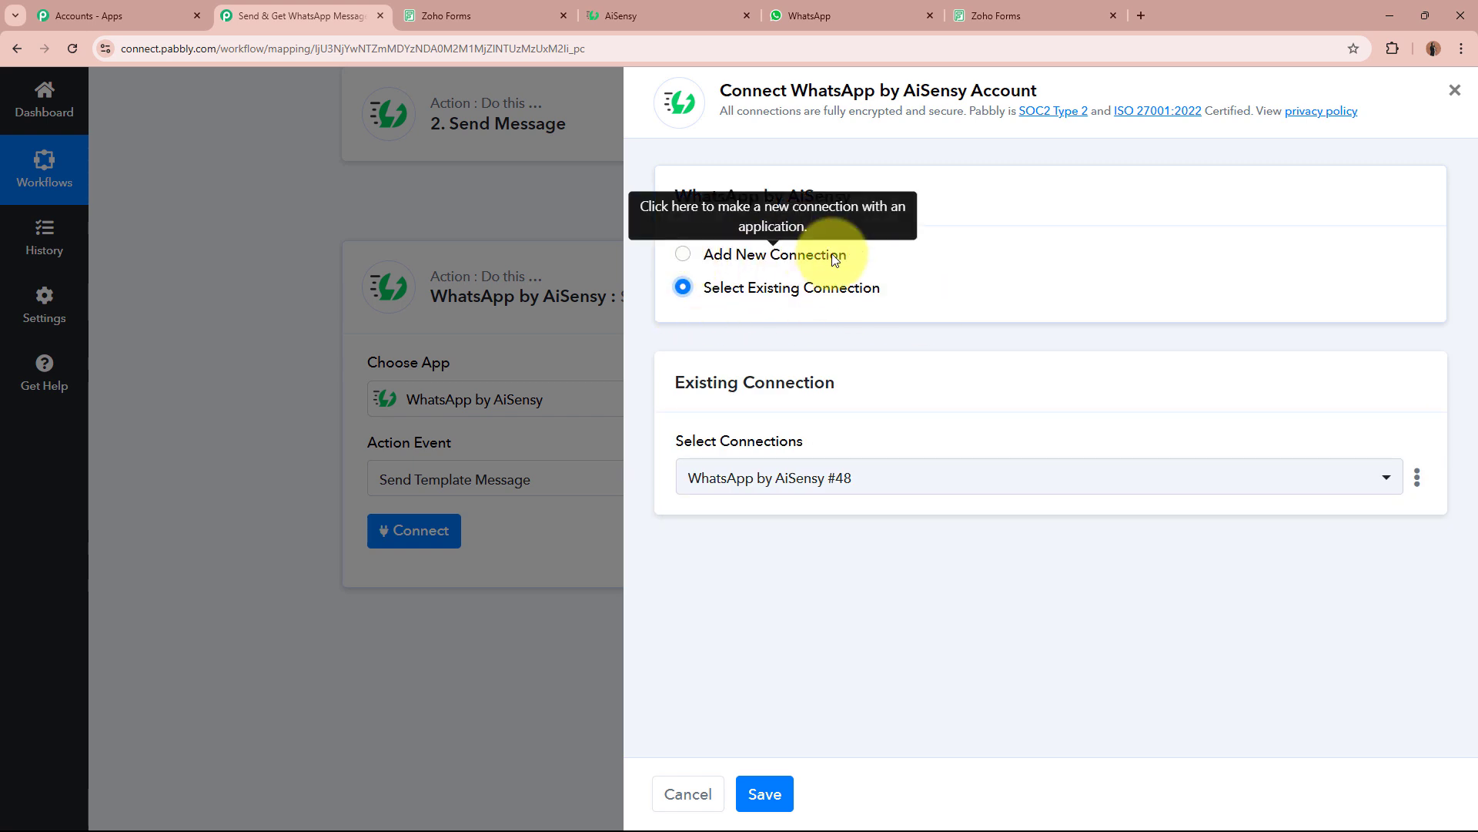
left_click(786, 797)
scroll(297, 482, "down", 2)
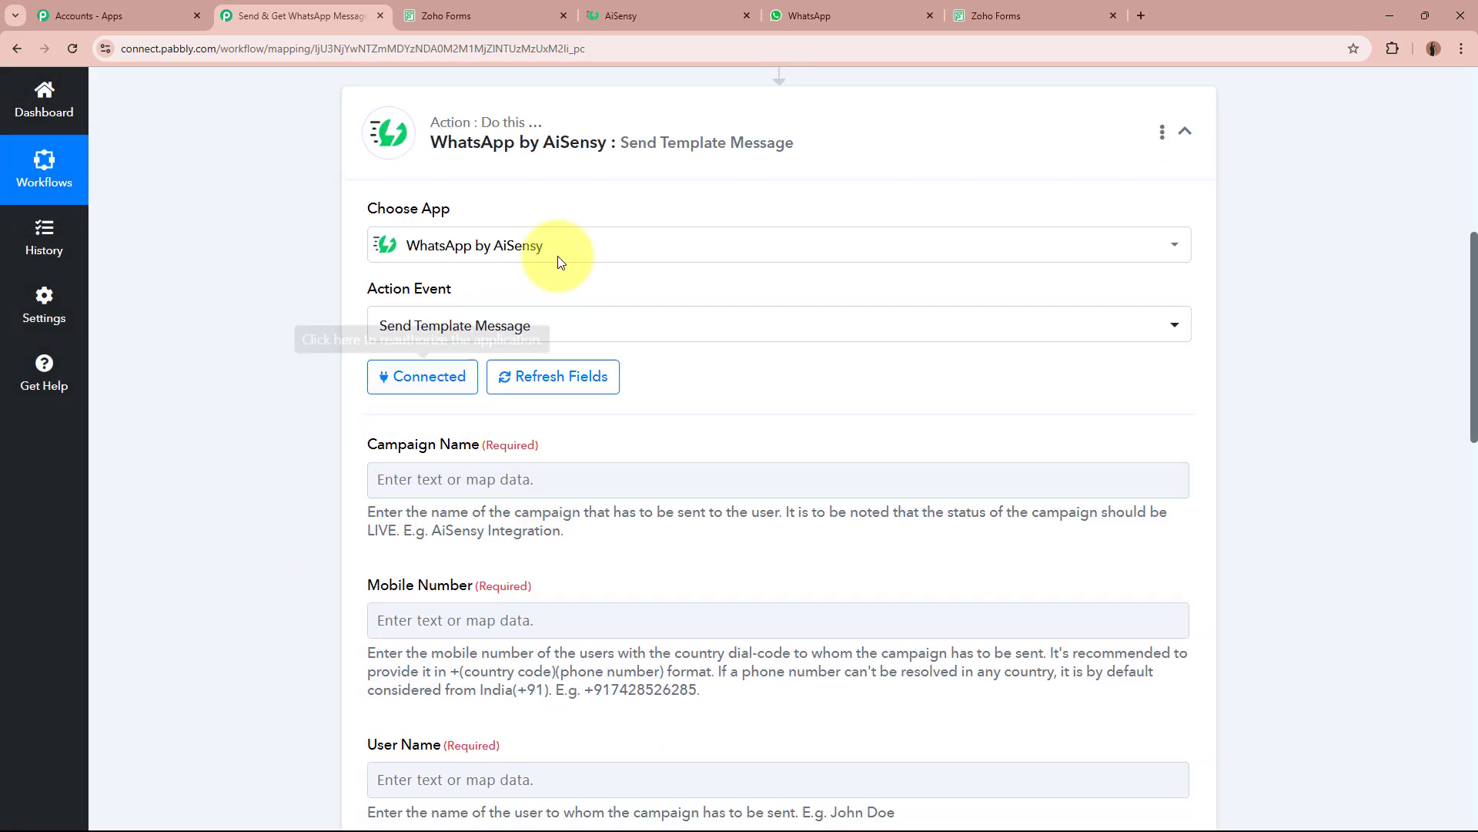
left_click(630, 17)
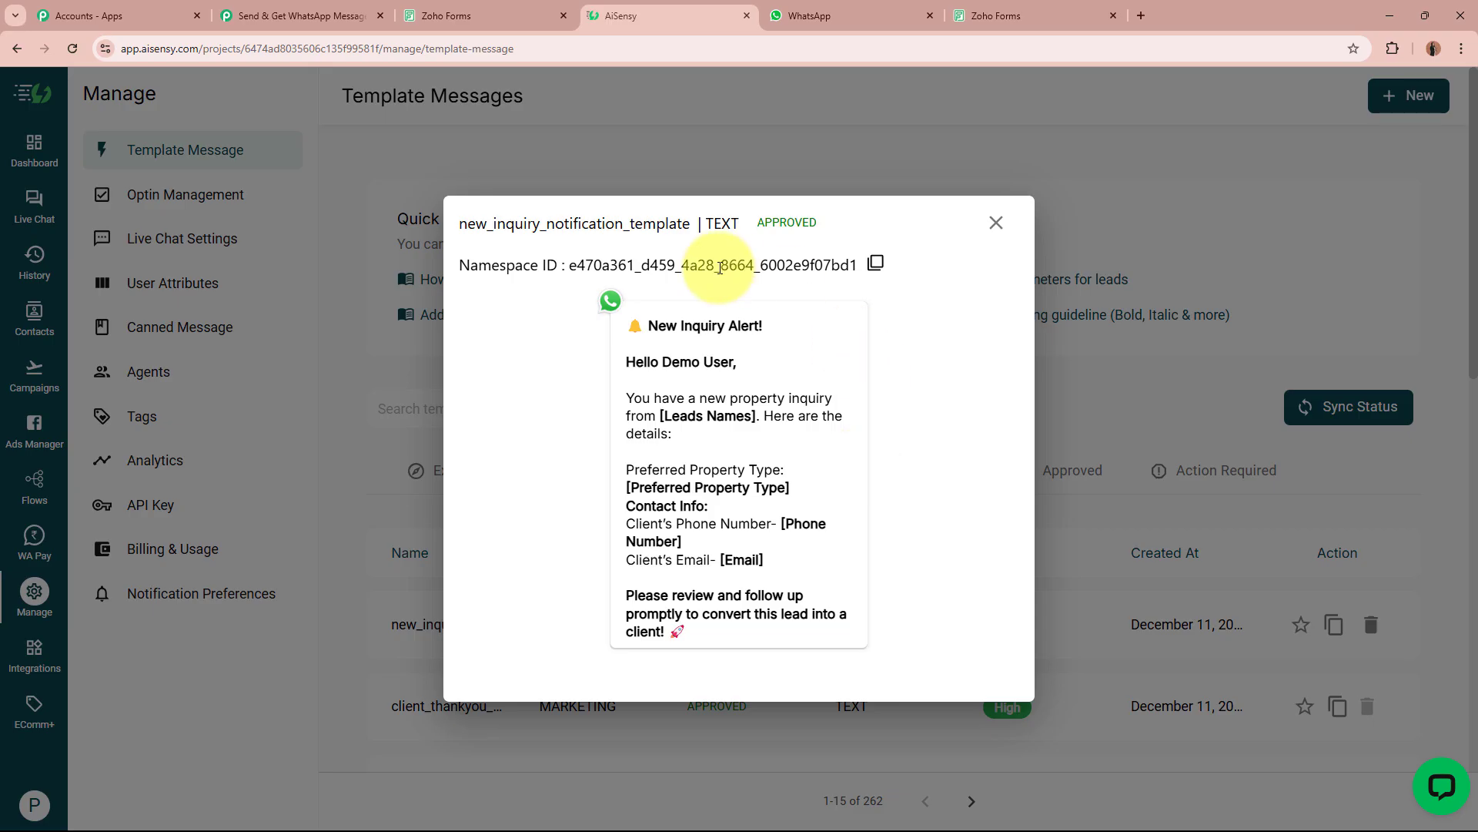
Close the template preview and start a new API campaign in AiSensy.
left_click_drag(459, 224, 722, 223)
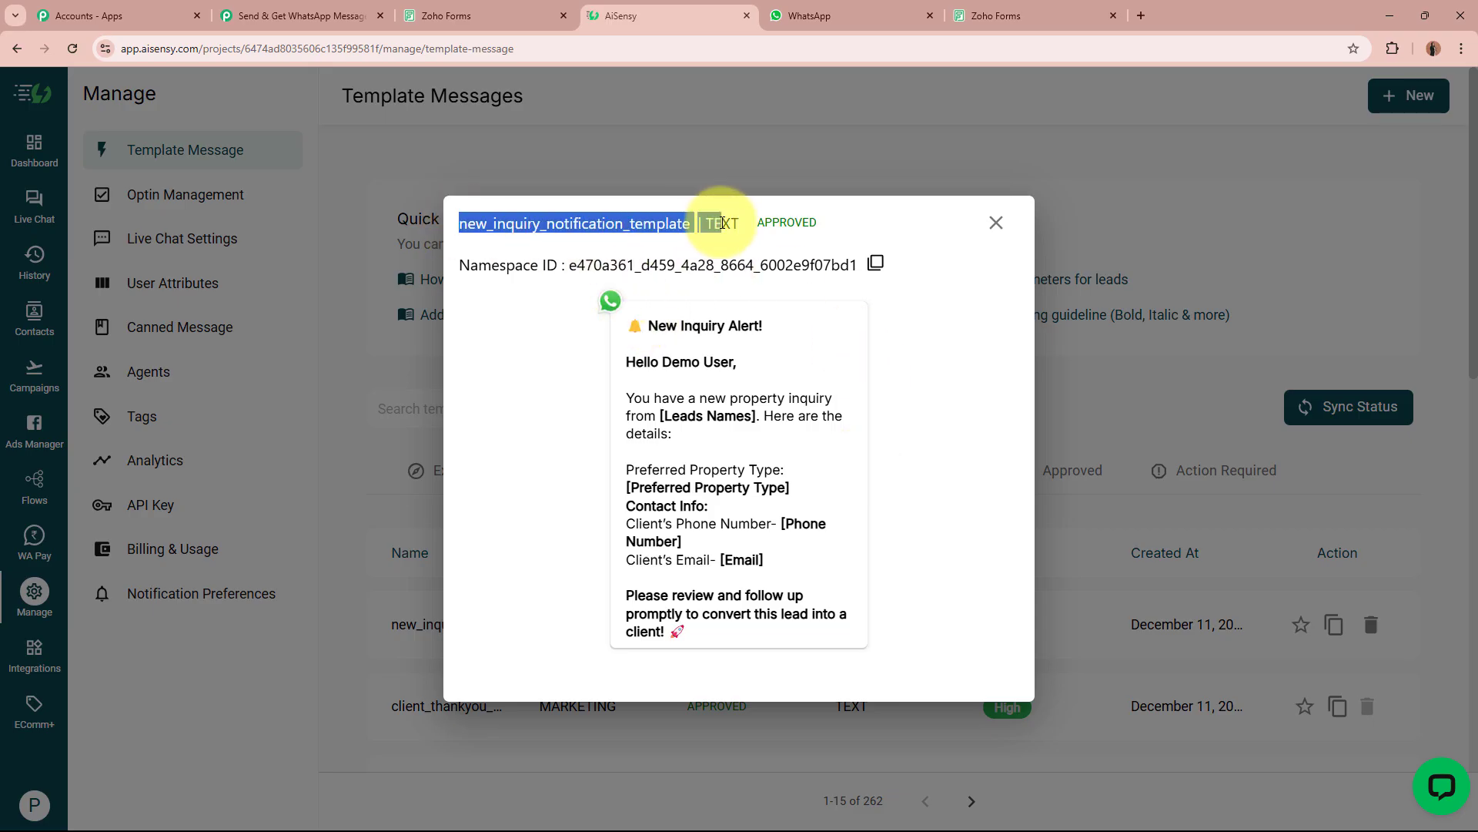
left_click(720, 405)
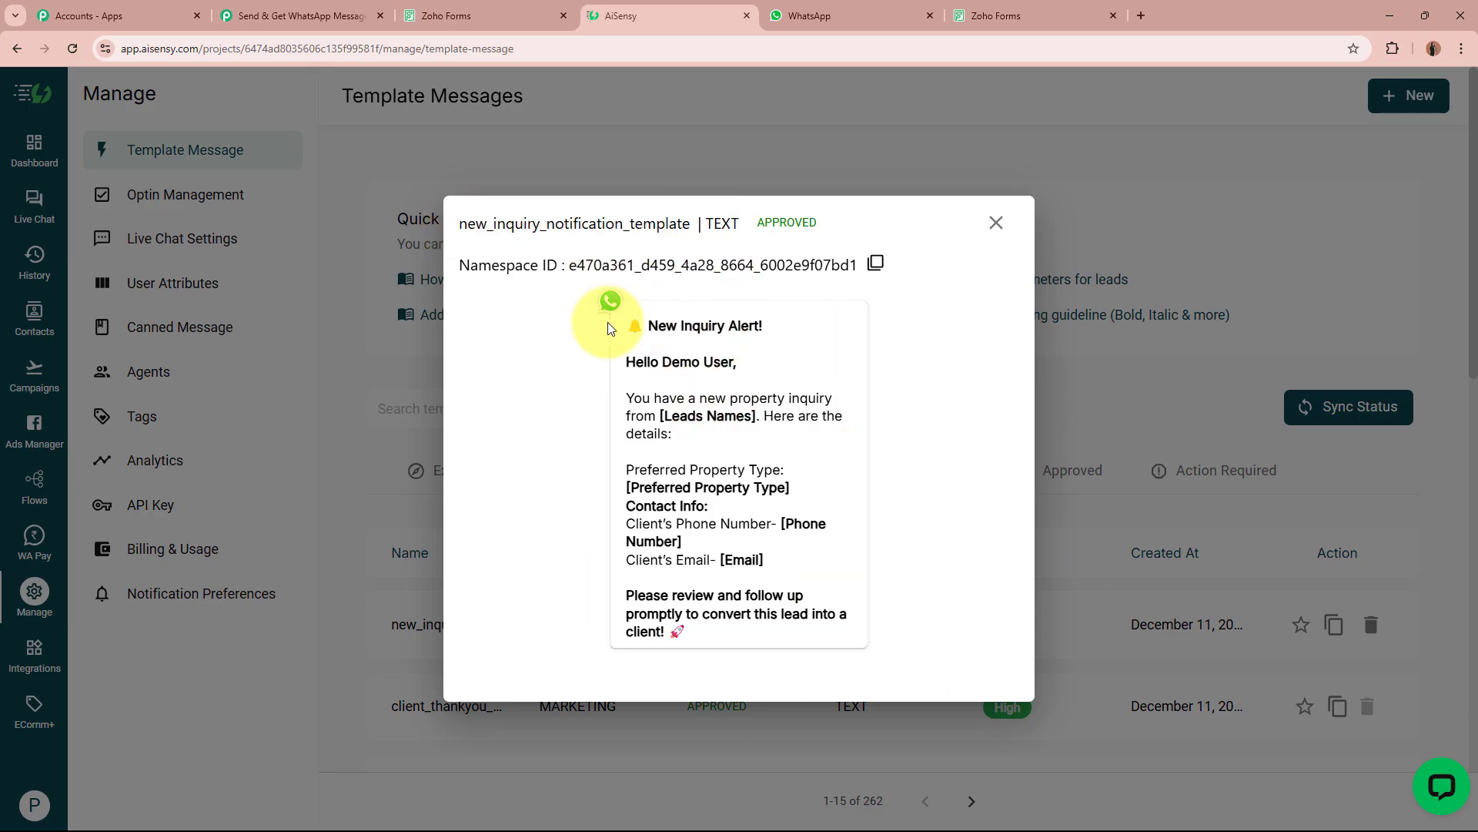
left_click(994, 222)
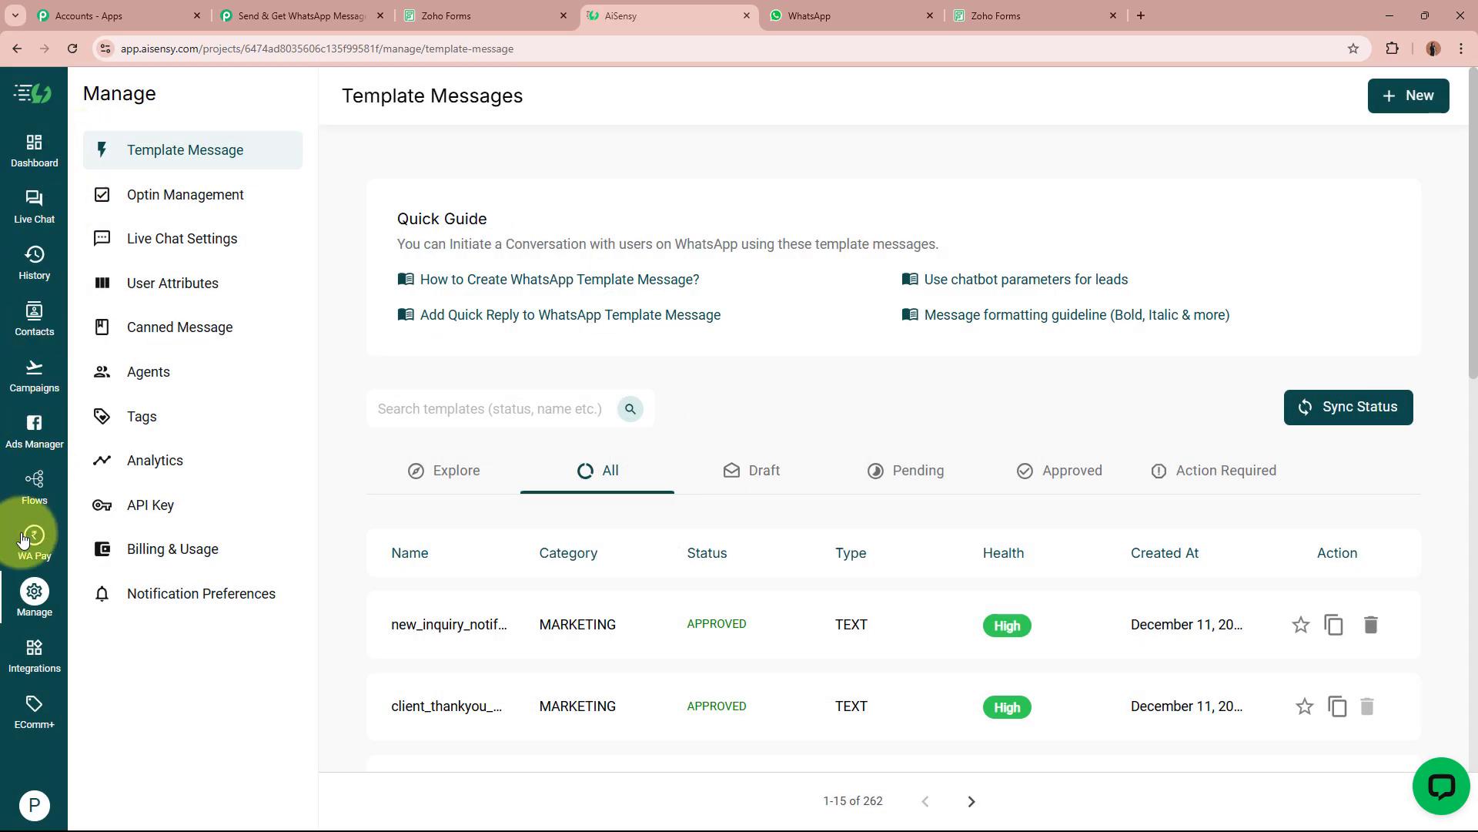
left_click(28, 373)
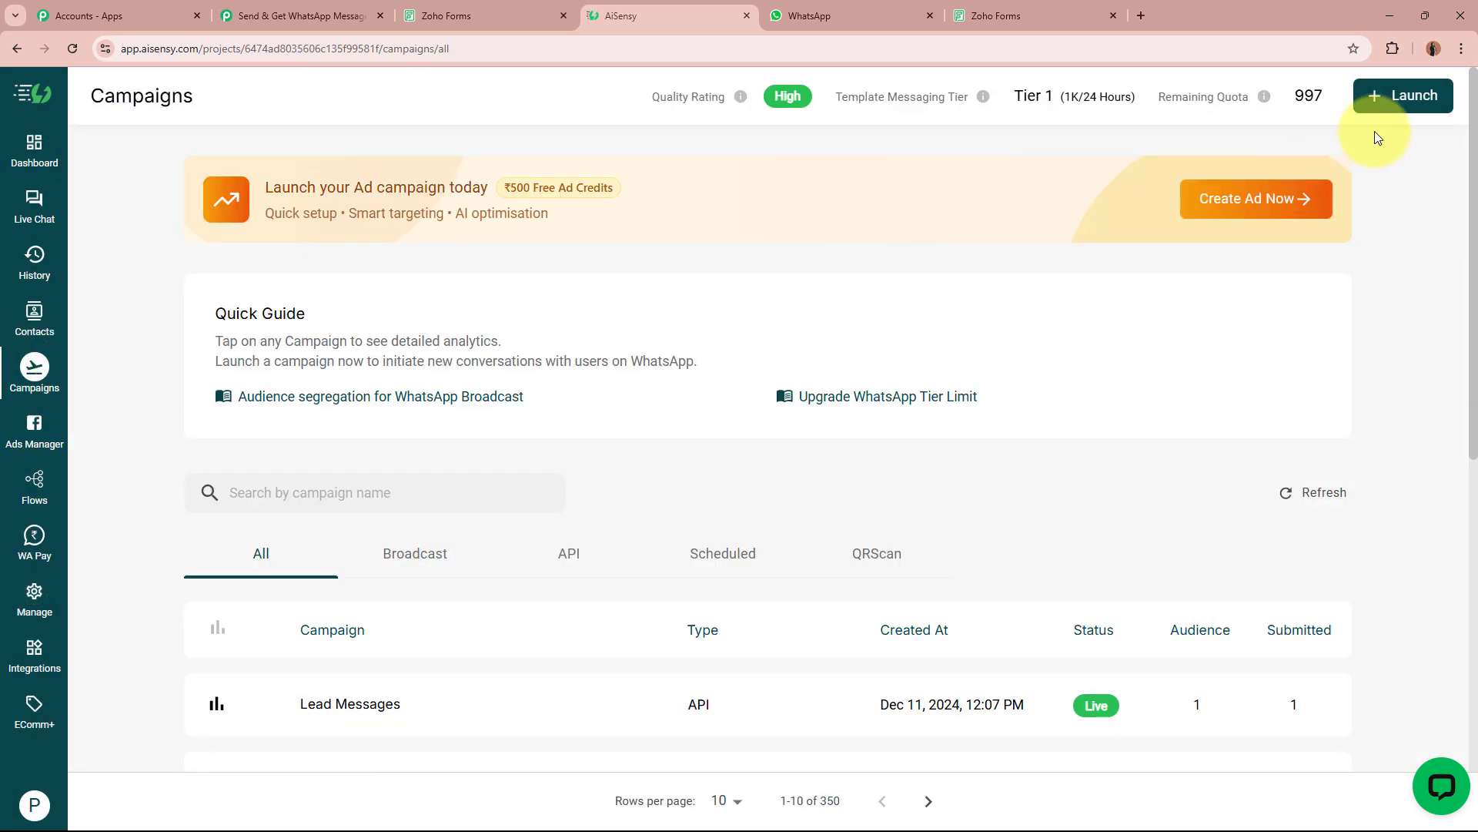
left_click(1393, 112)
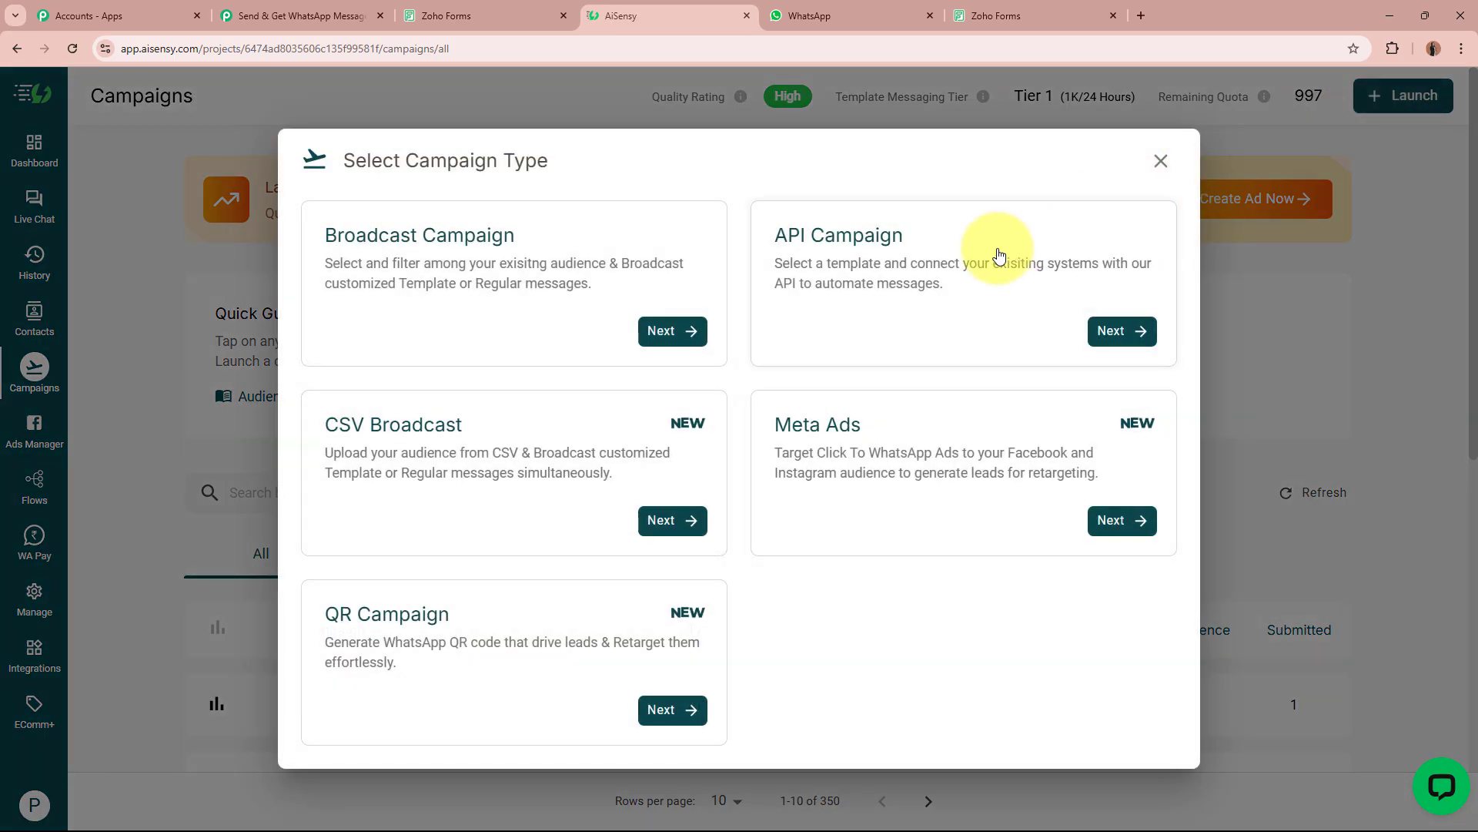
left_click(998, 256)
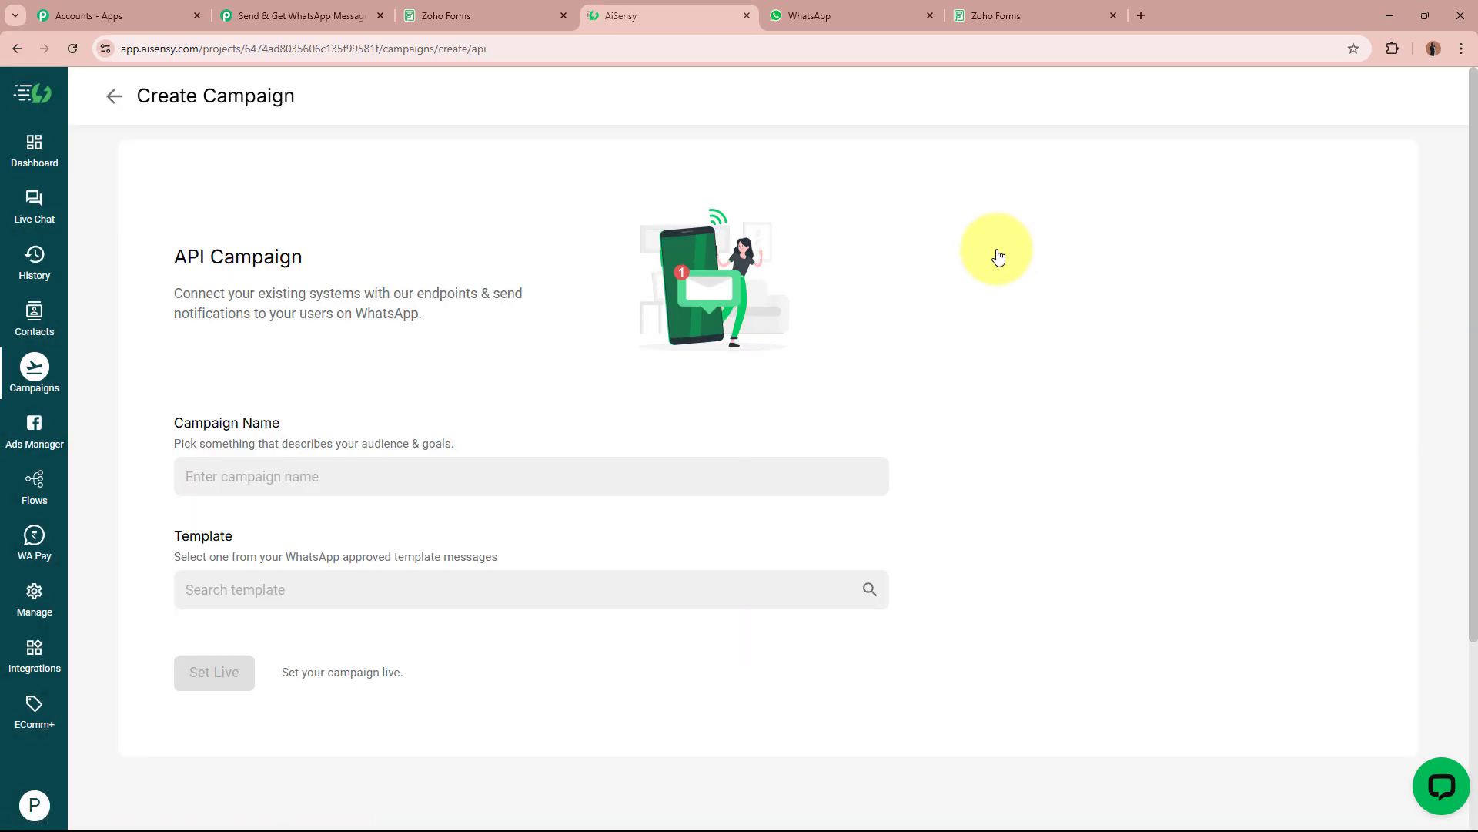
Name the campaign 'Receive Notification', pick new_inquiry_notification_template, and set it live.
left_click(428, 474)
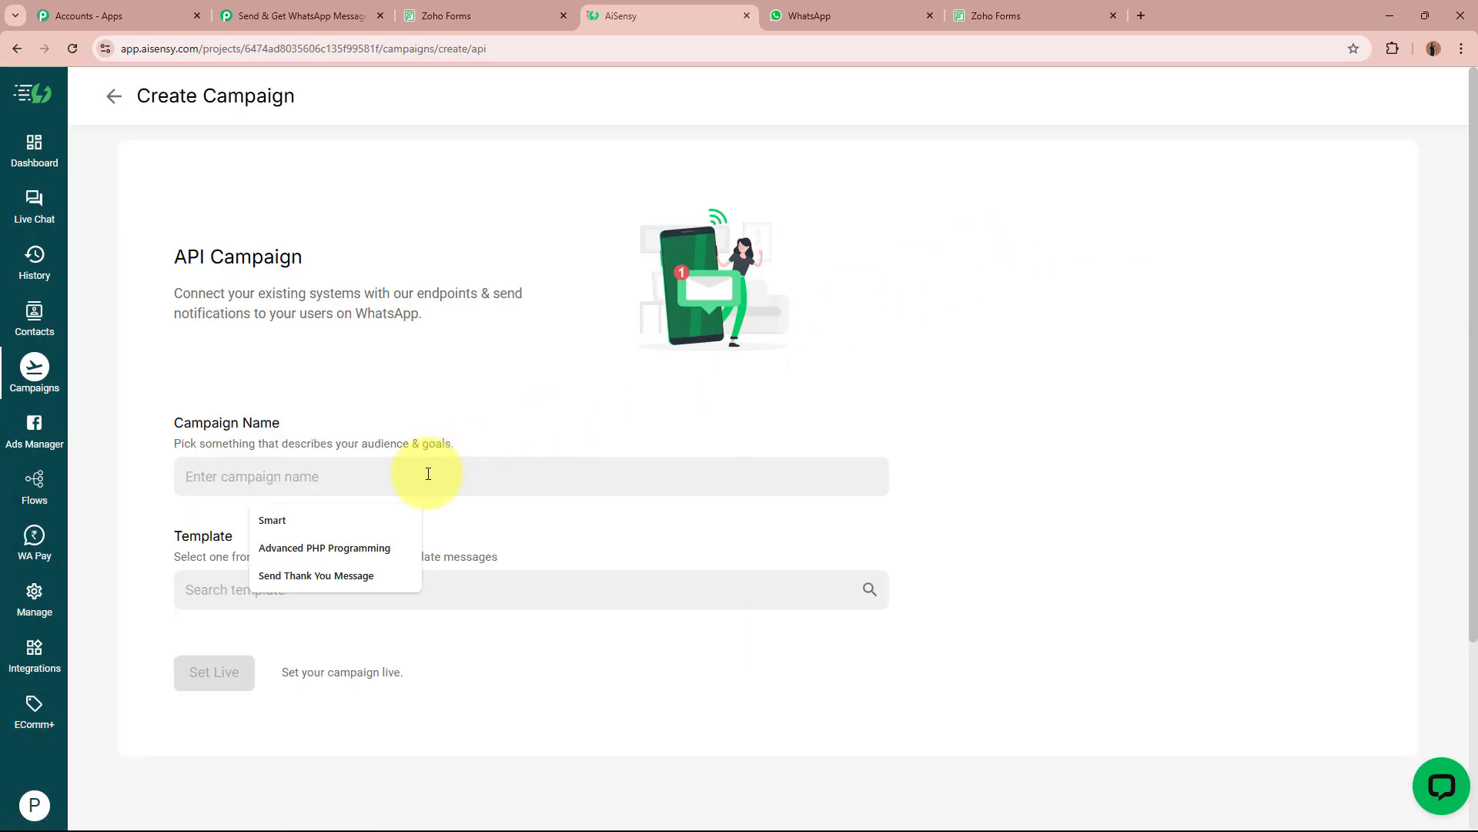
type("Receive Notification")
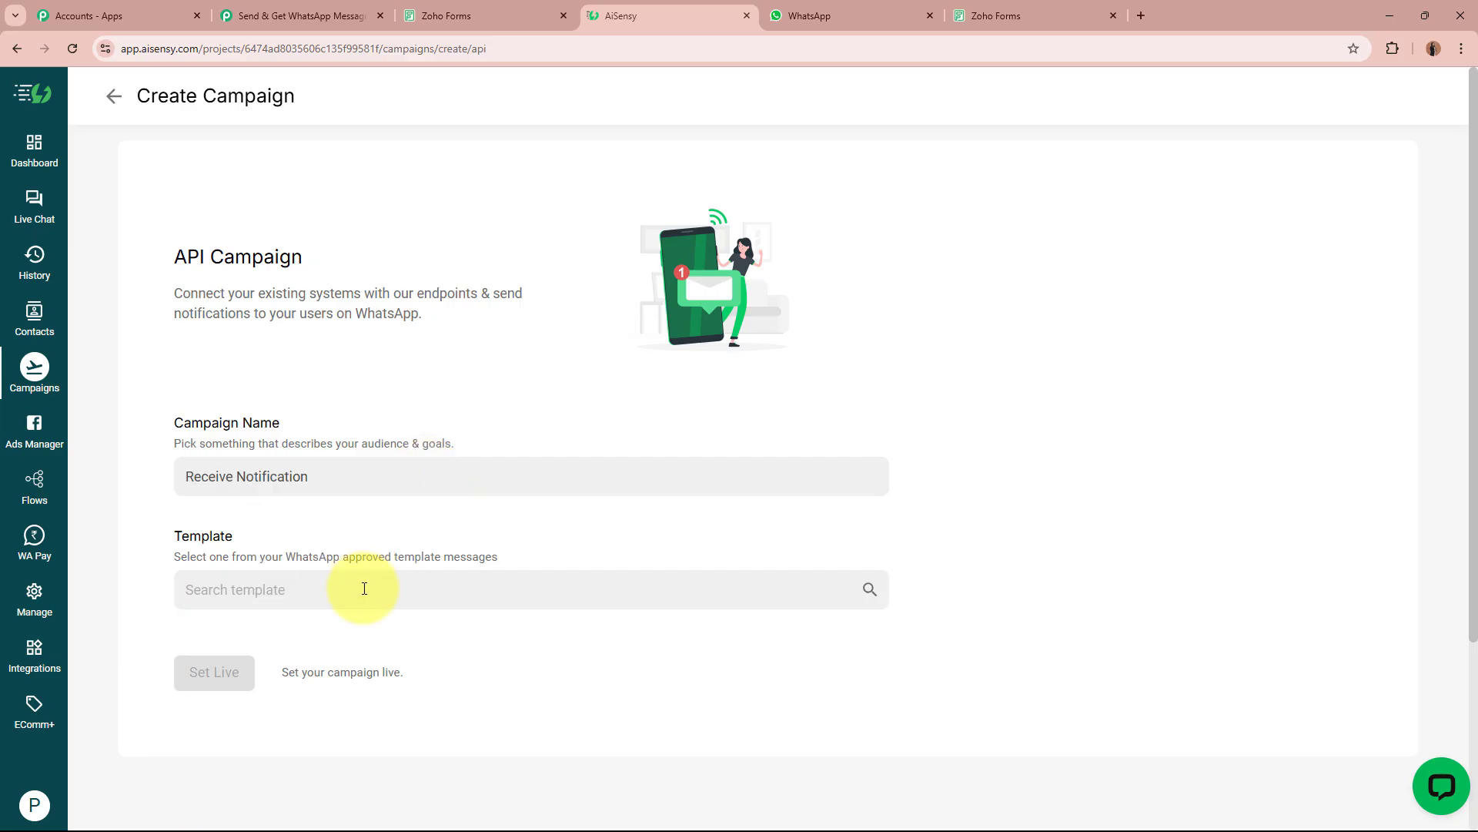
left_click(364, 588)
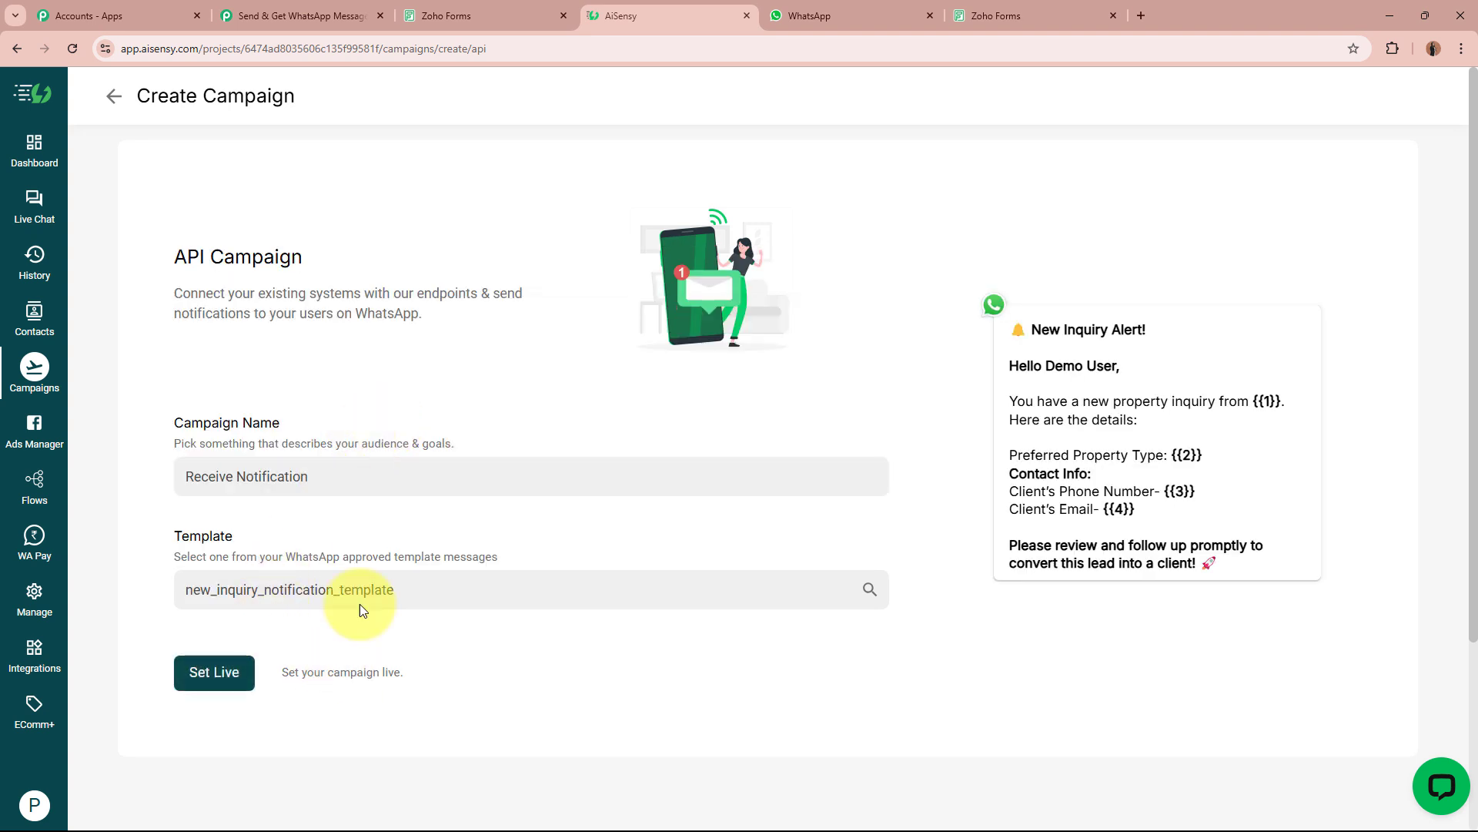
left_click(314, 485)
triple_click(313, 486)
key("ctrl+c")
left_click(363, 554)
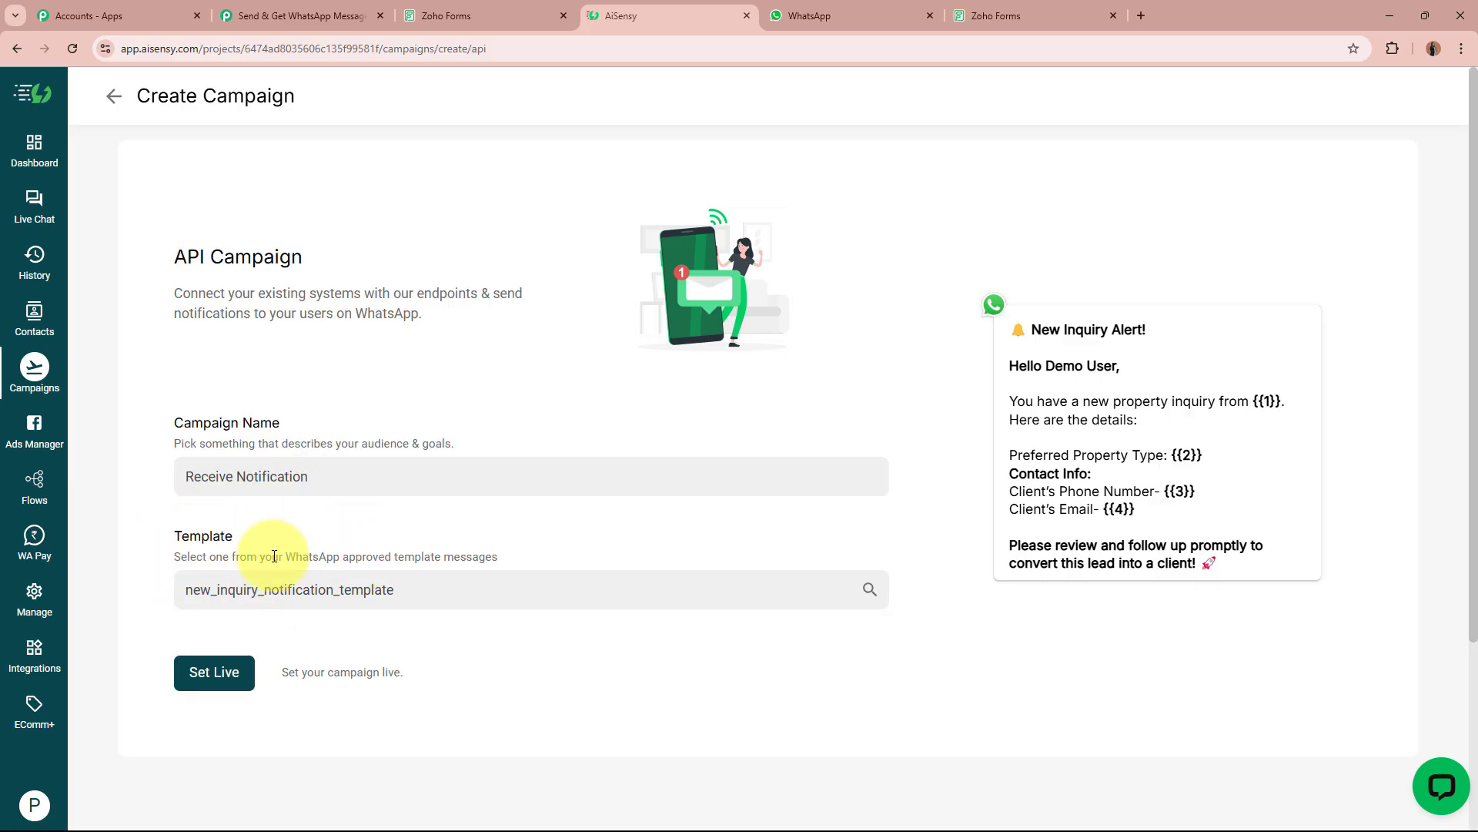
left_click(233, 669)
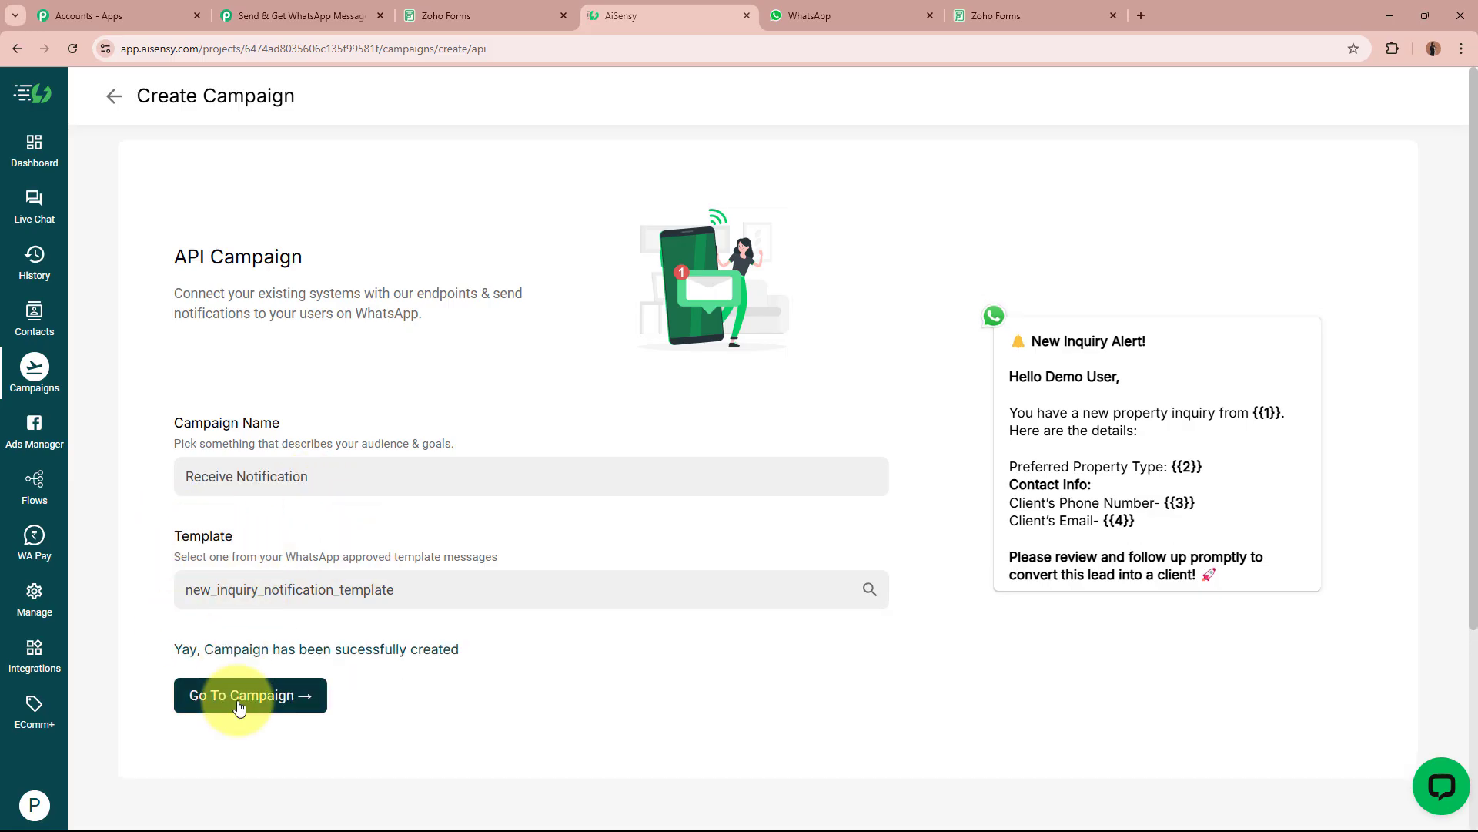
left_click(239, 696)
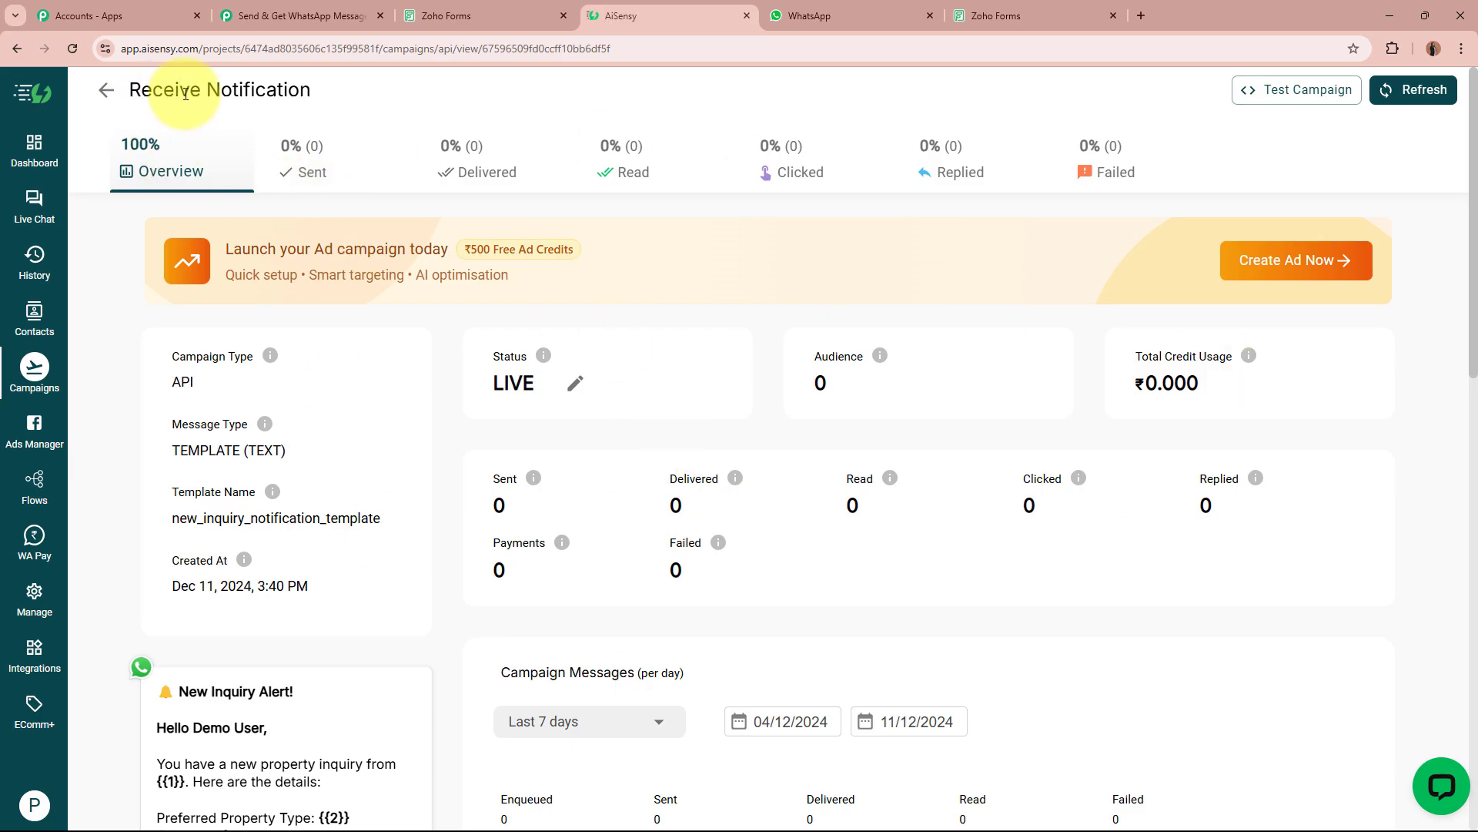
scroll(331, 462, "down", 5)
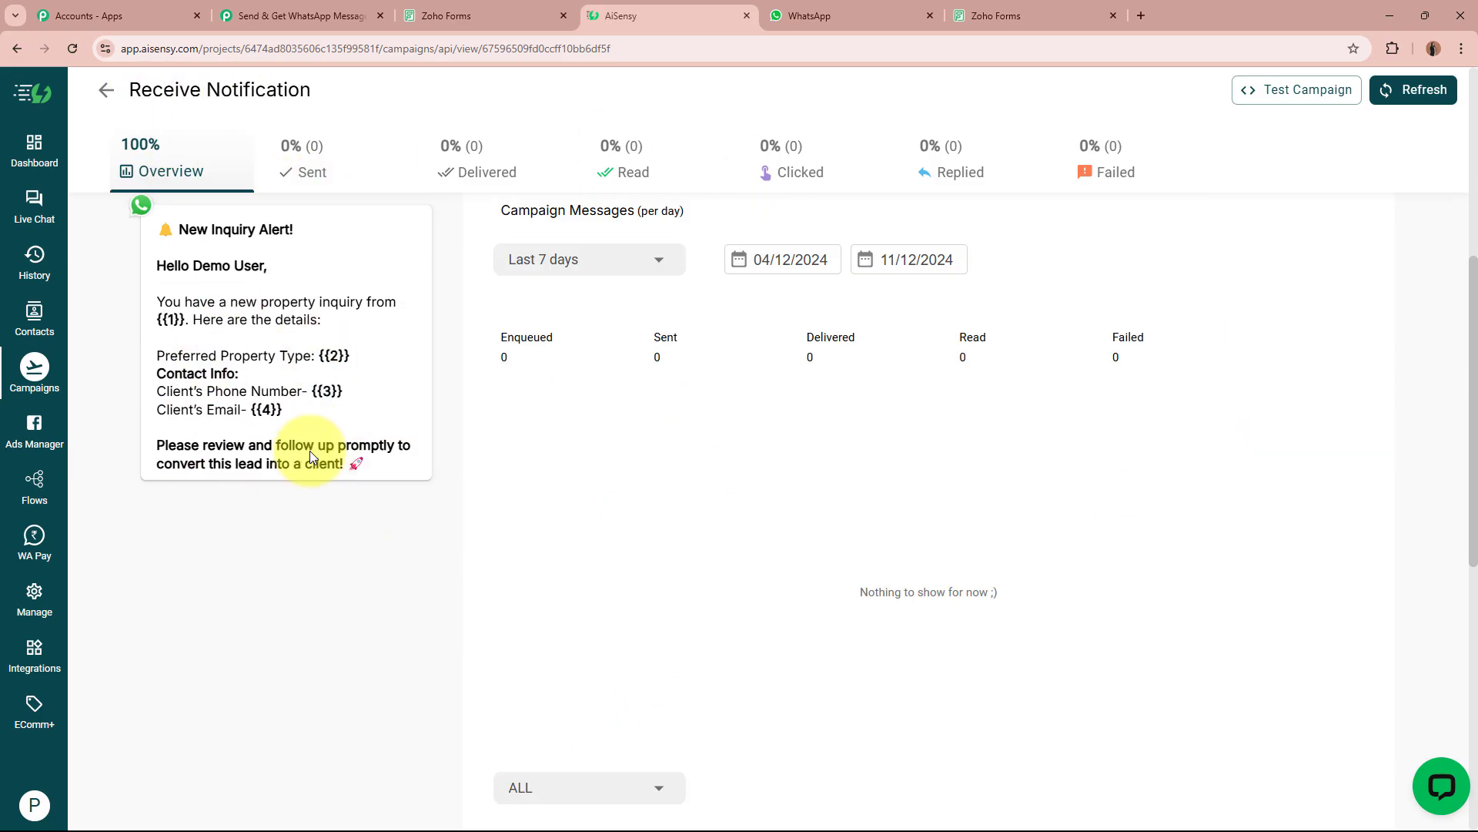
left_click(340, 15)
Fill the AiSensy step's Campaign Name 'Receive Notification', mobile number, and User Name 'Demo User'.
left_click(564, 488)
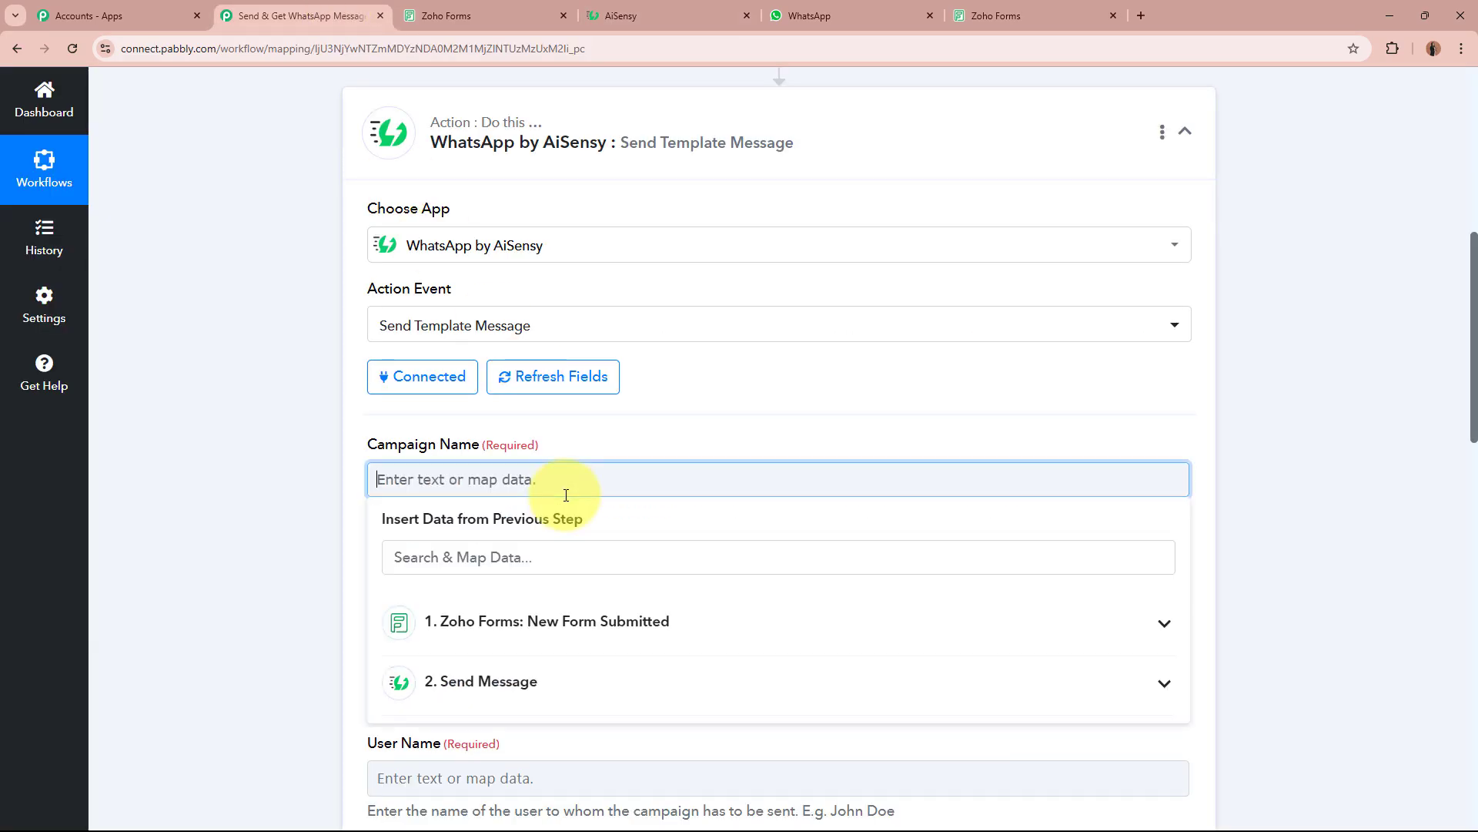
key("ctrl+v")
left_click(187, 506)
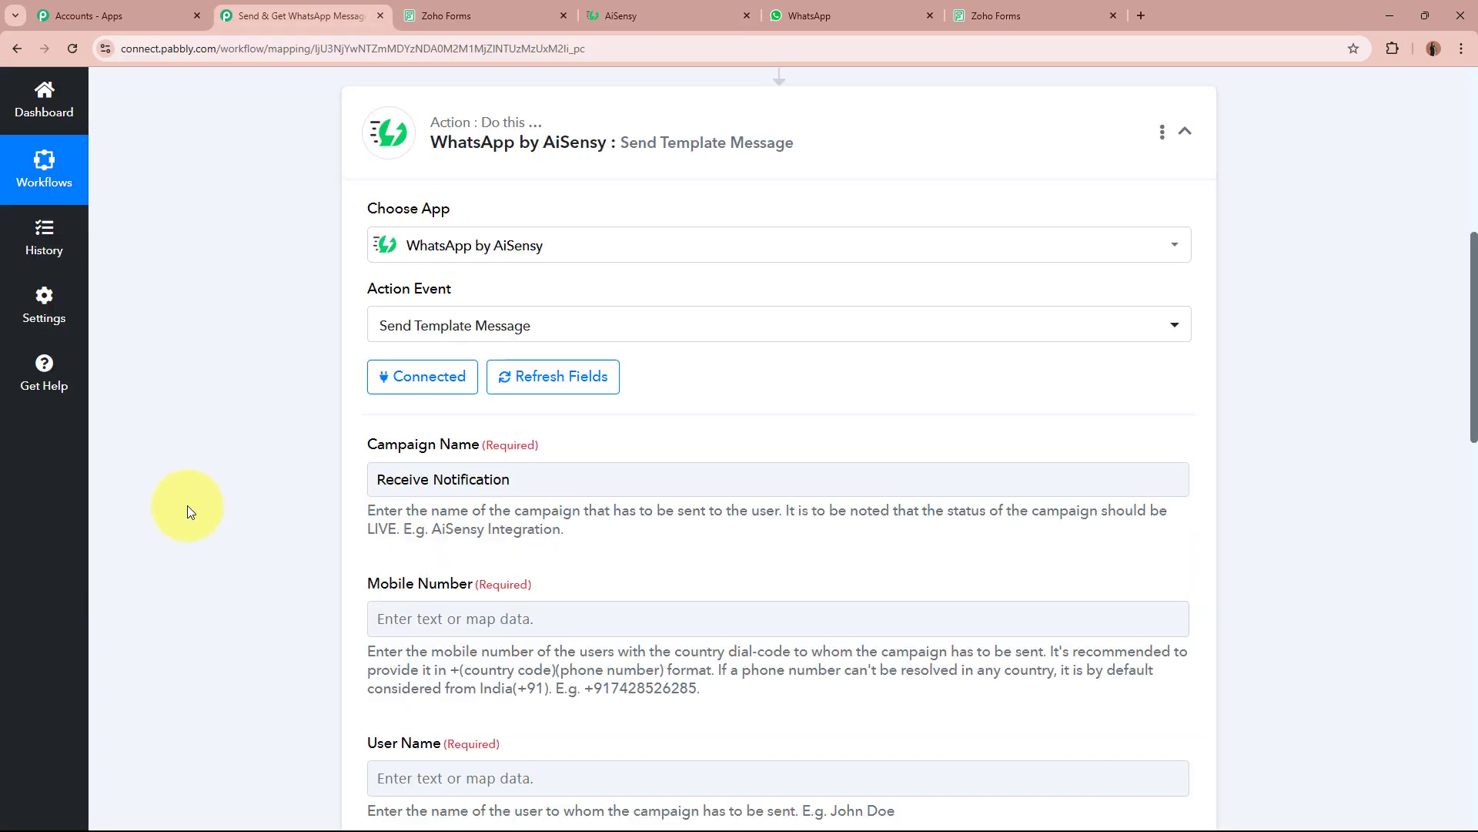
scroll(187, 505, "down", 4)
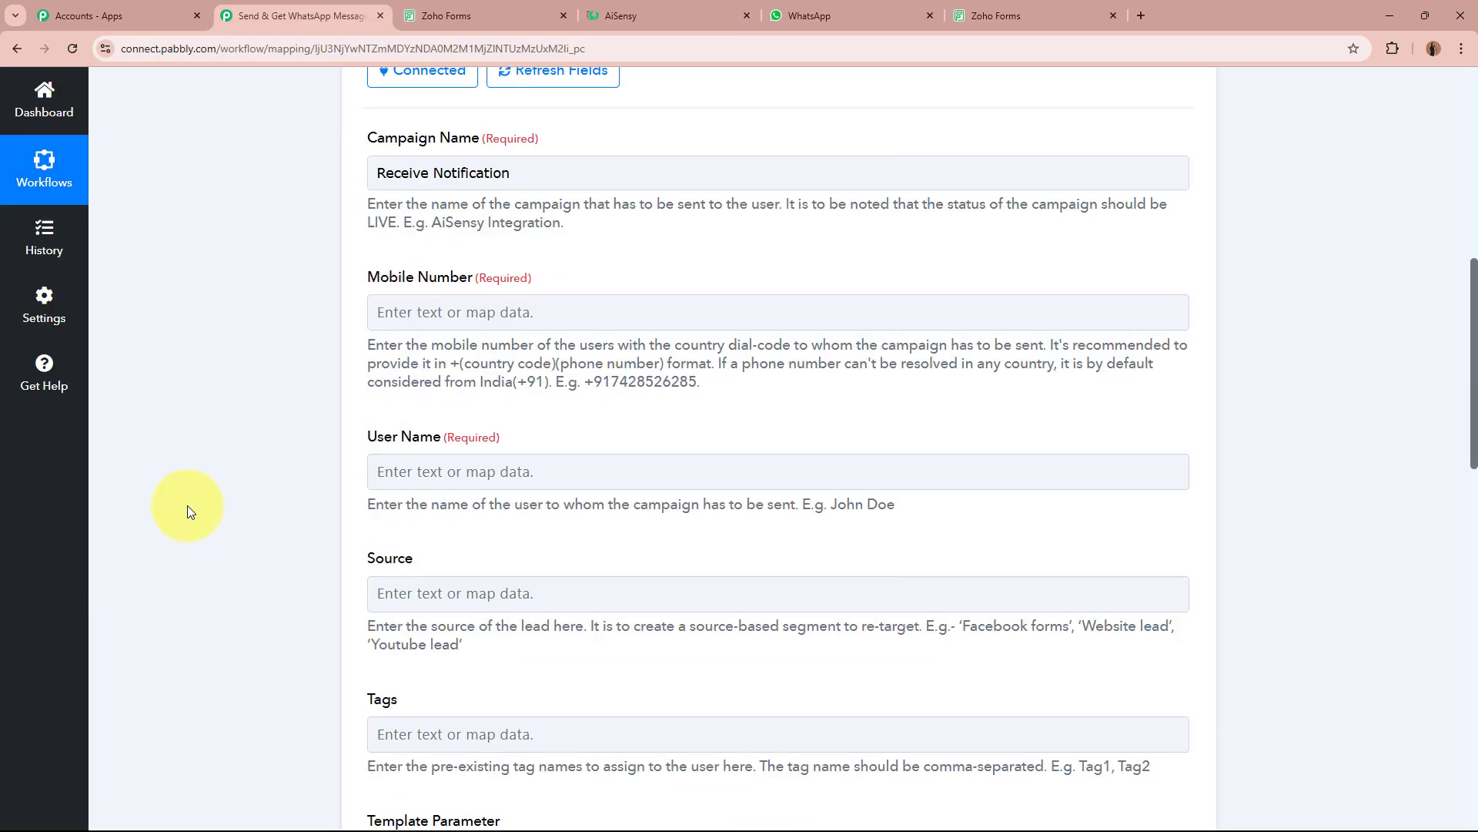
left_click(489, 323)
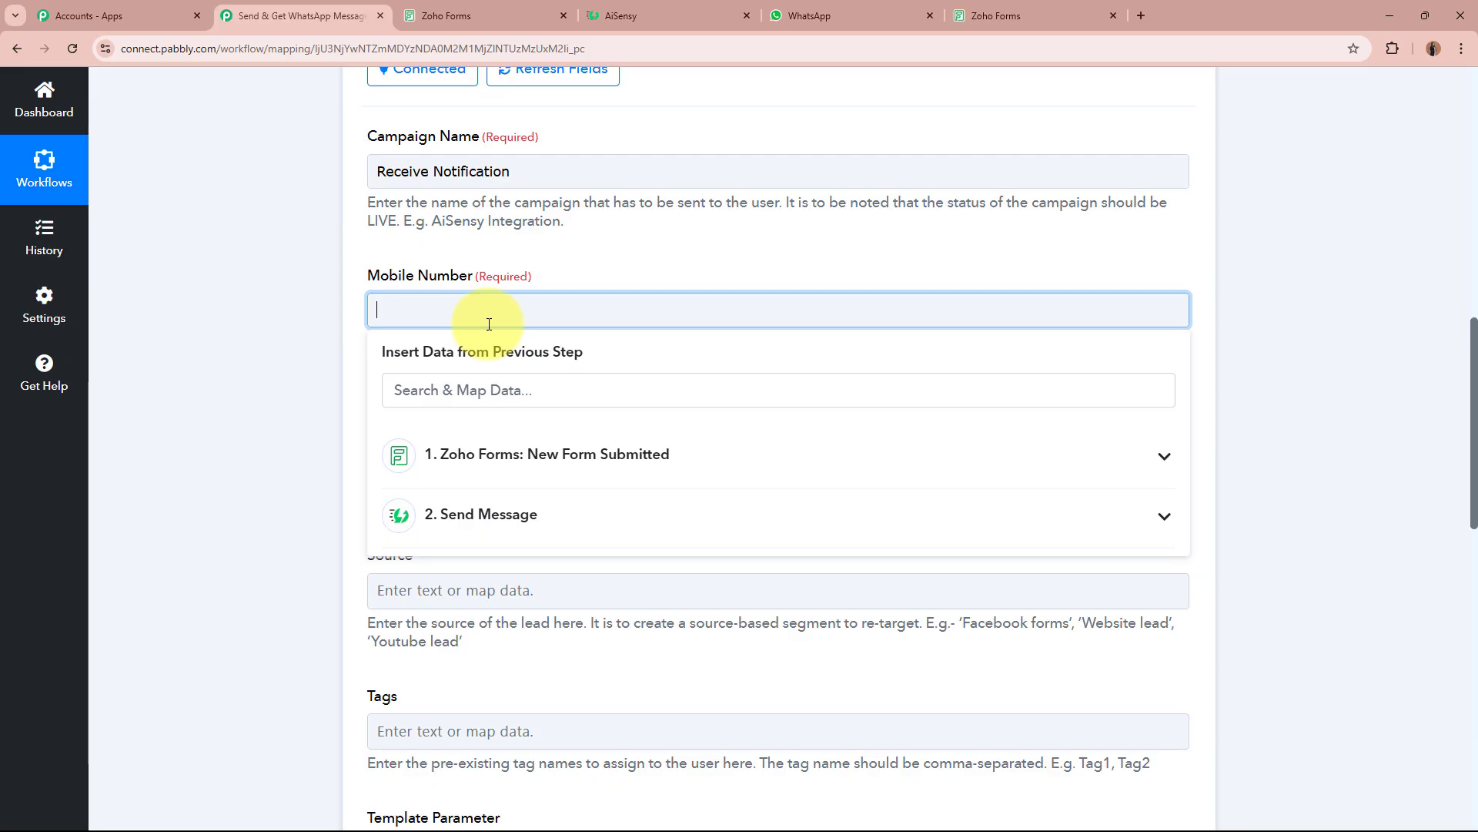
scroll(489, 323, "down", 4)
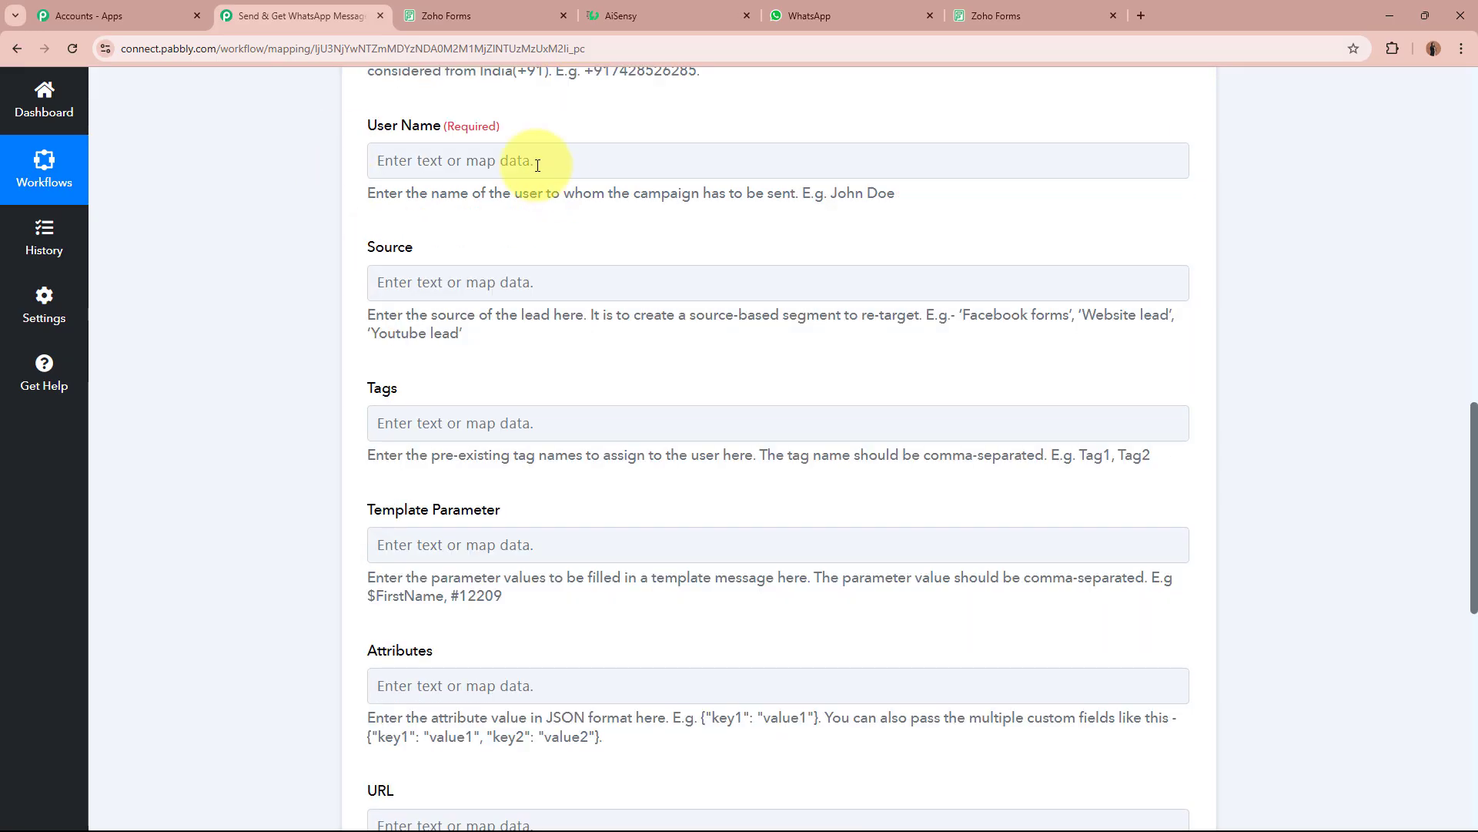
left_click(488, 164)
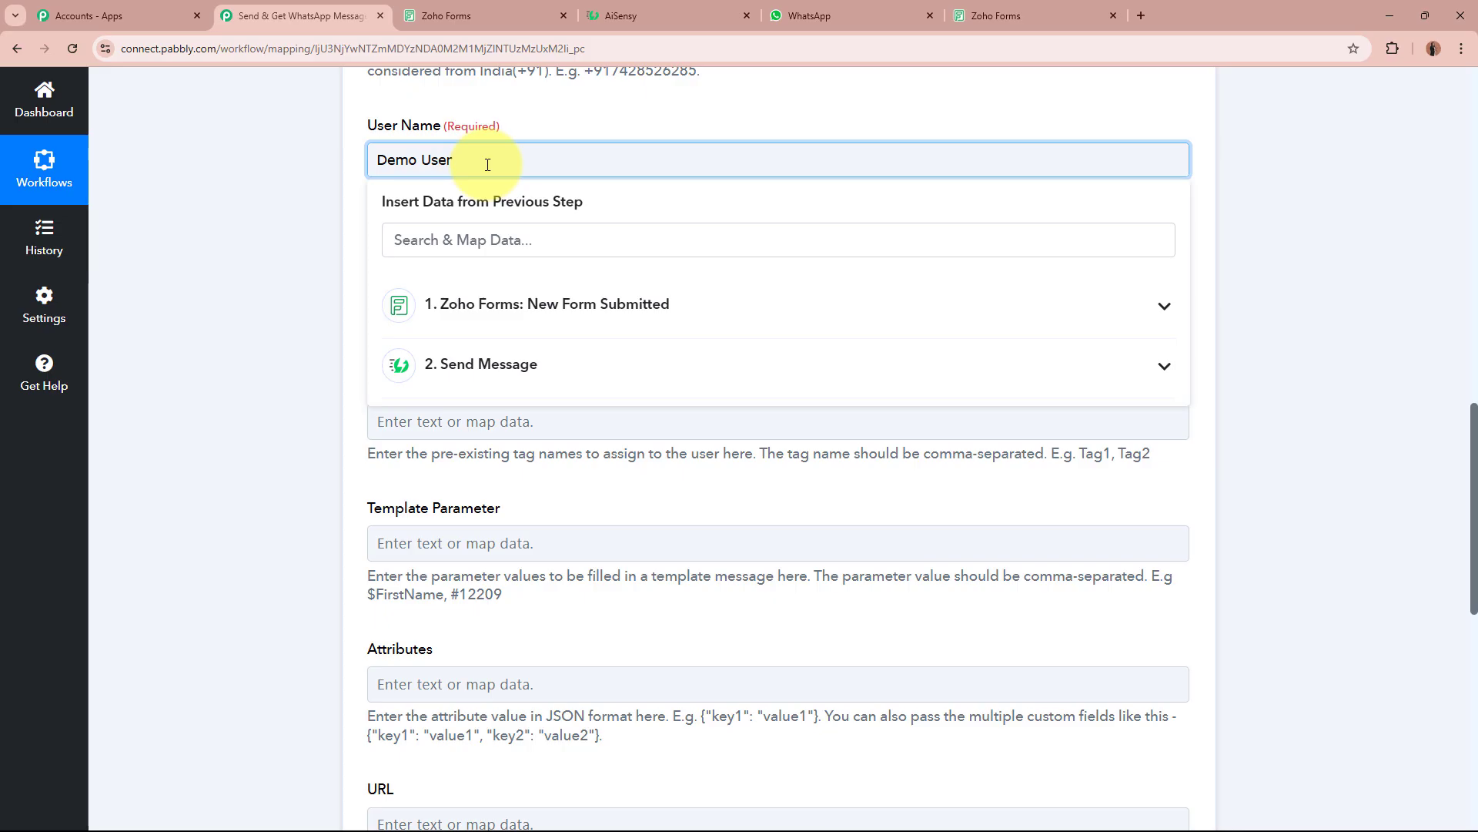
left_click(321, 395)
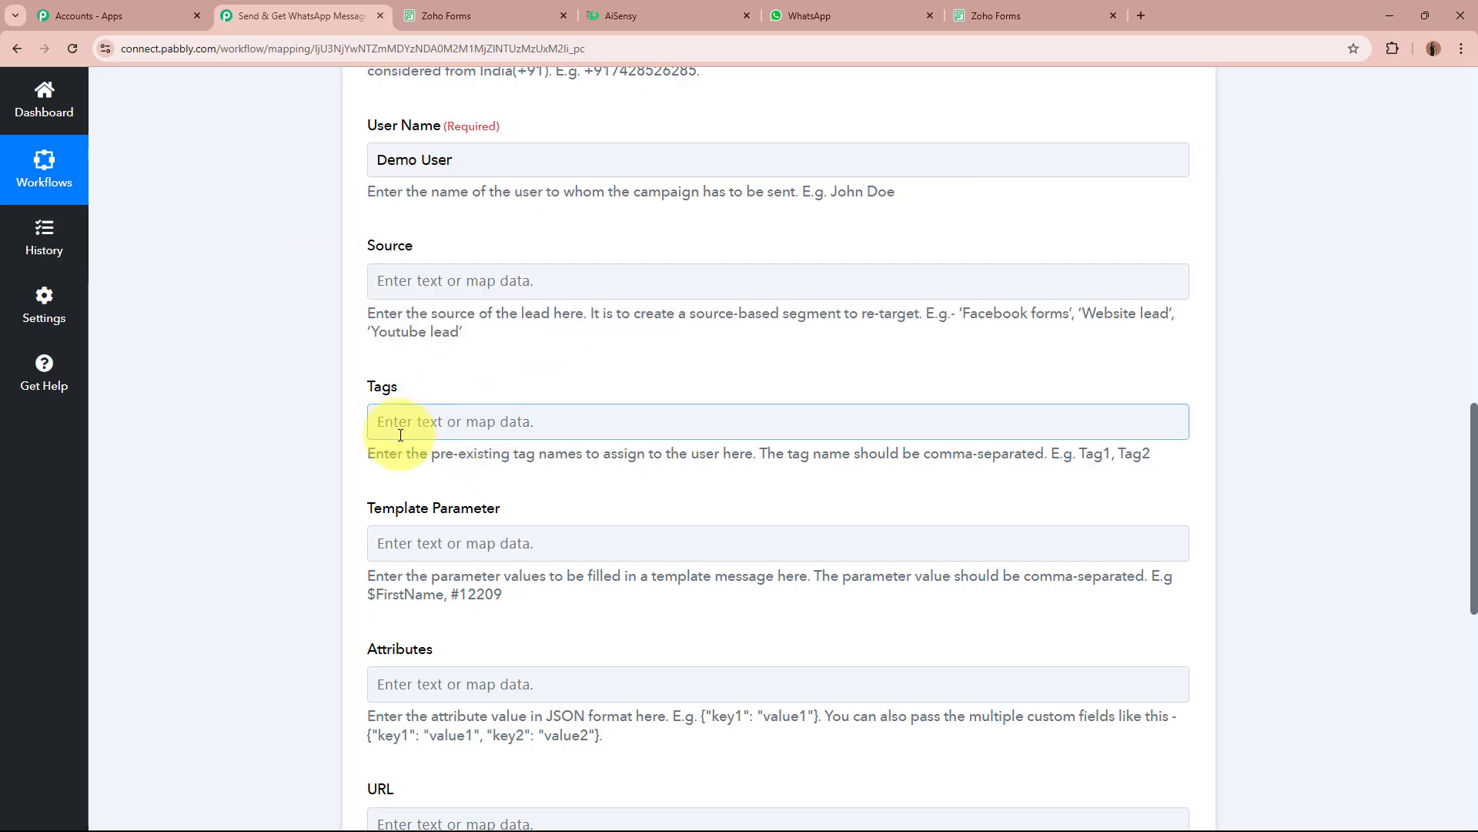
scroll(320, 423, "down", 4)
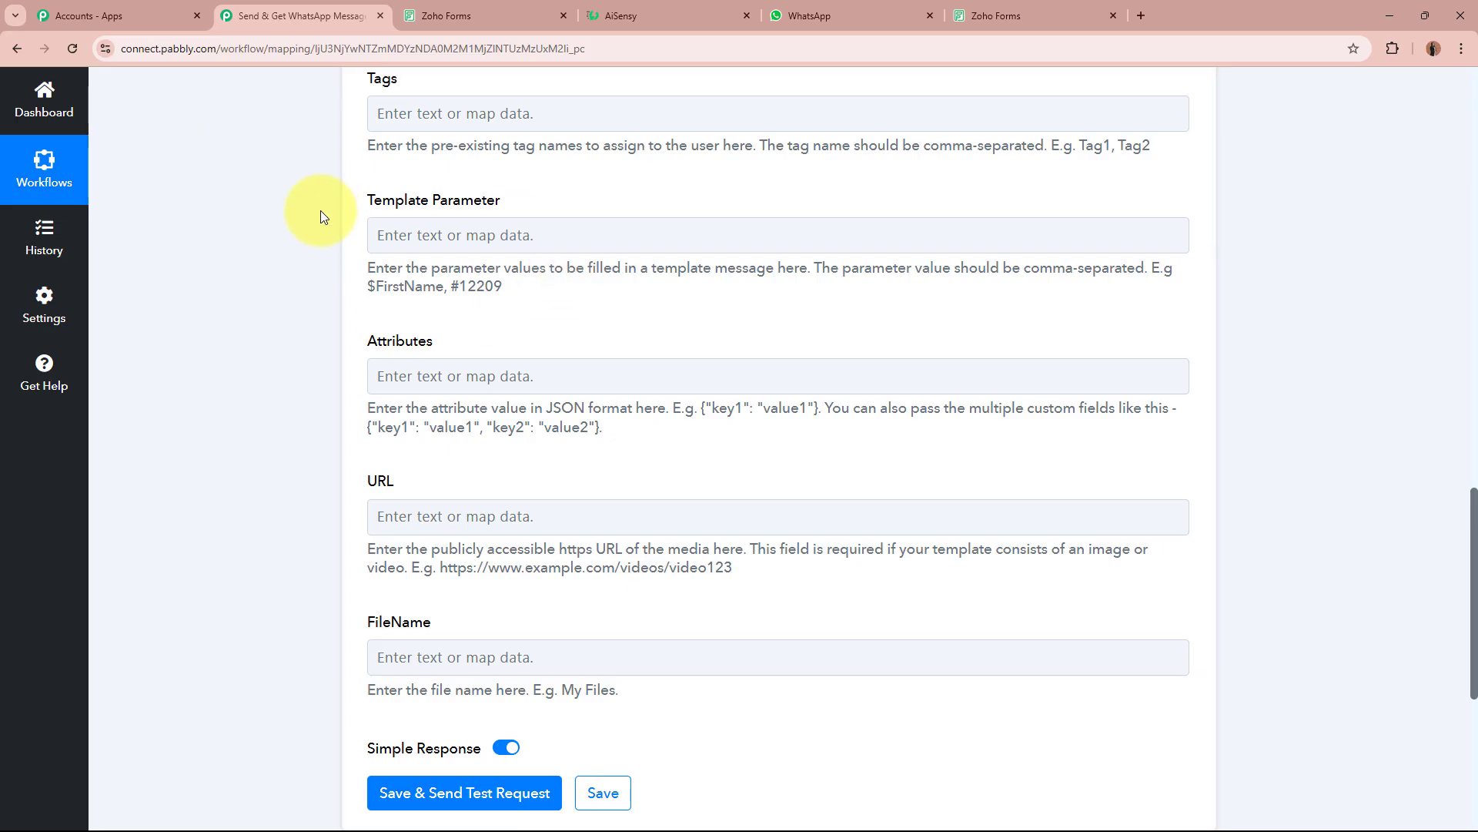
left_click(635, 9)
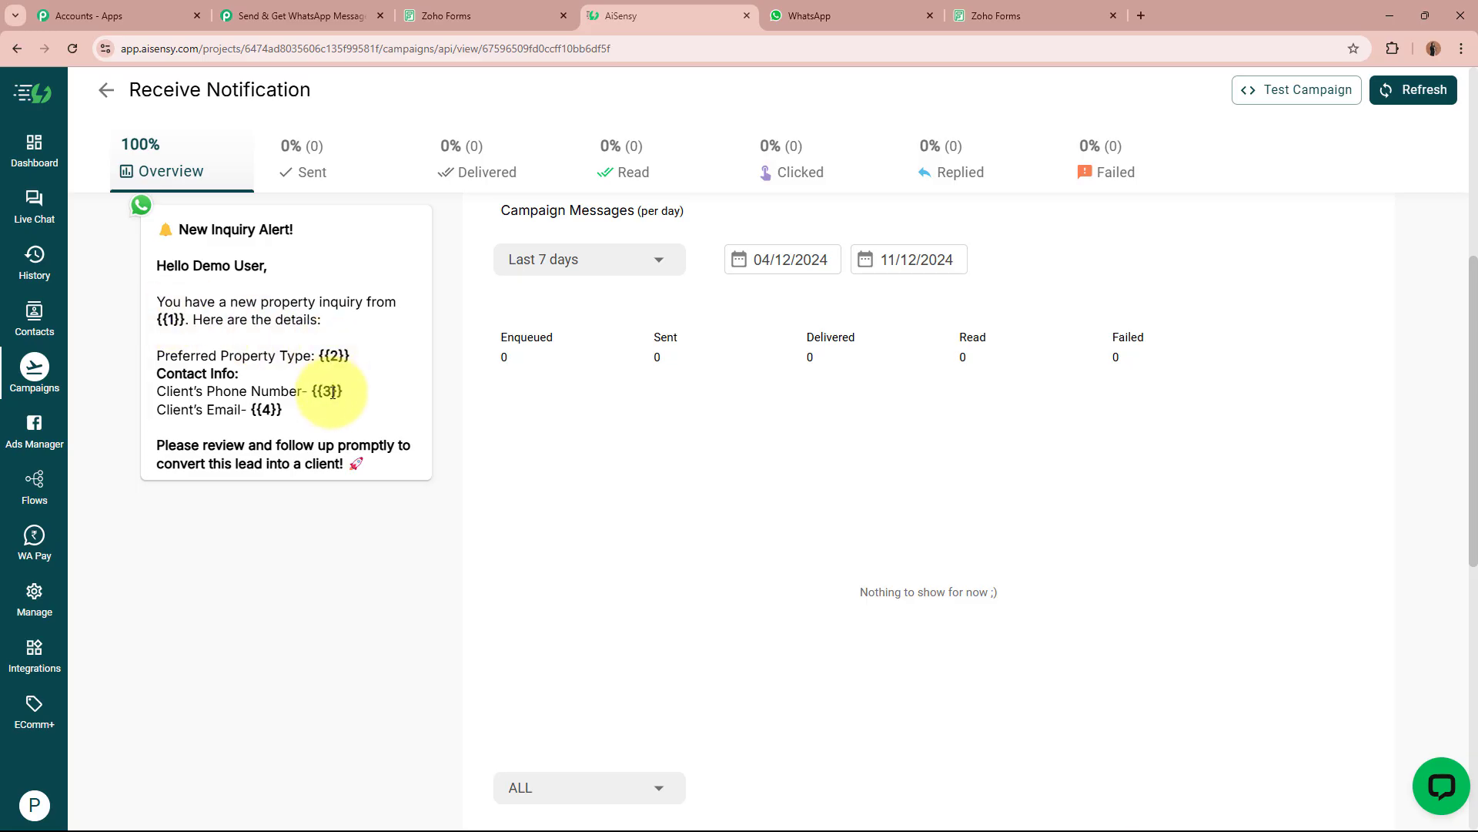
Map the Zoho Forms First Name and Last Name into the Template Parameter field.
left_click(346, 16)
left_click(505, 237)
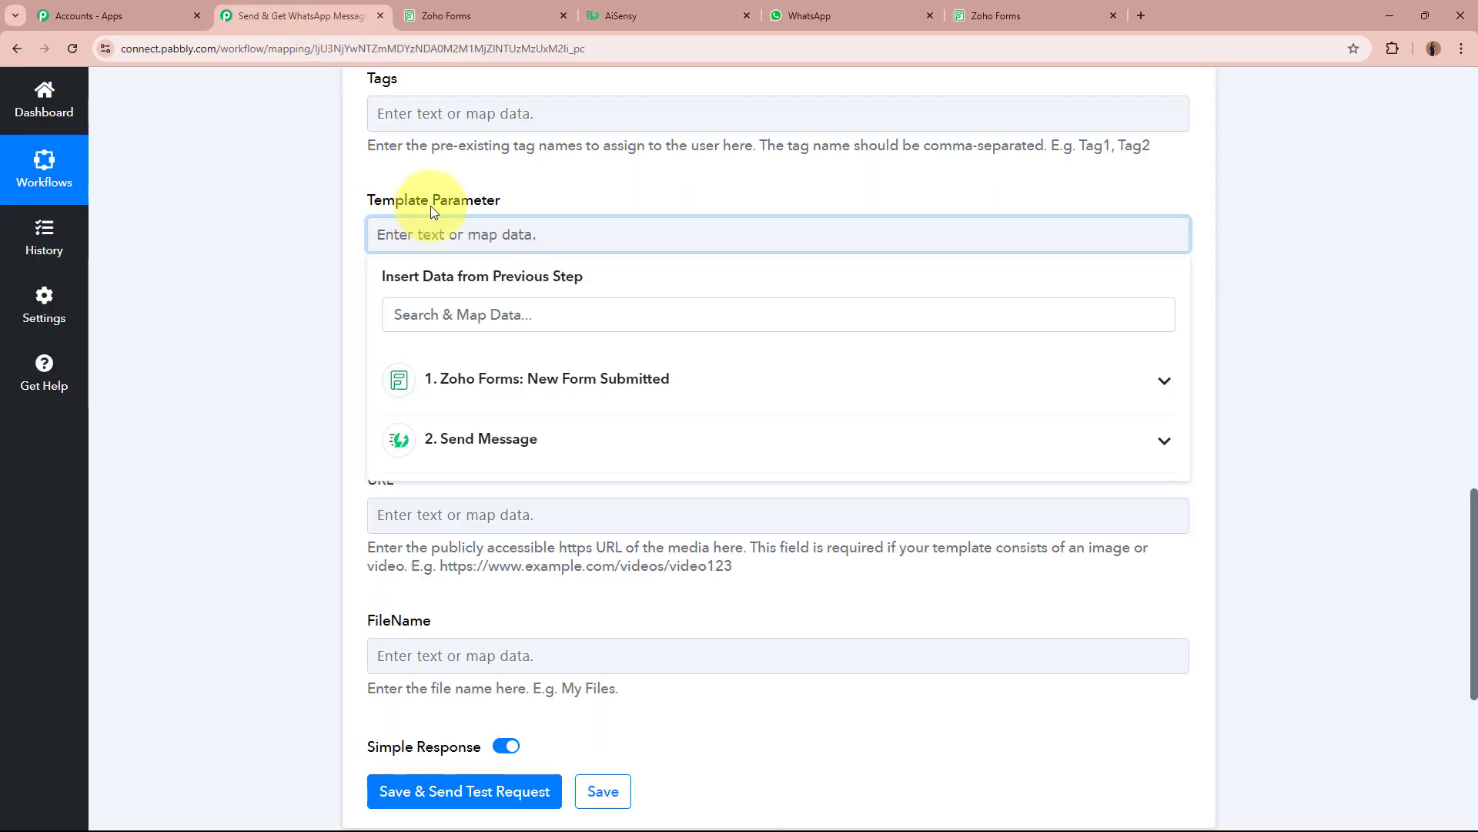
left_click(505, 375)
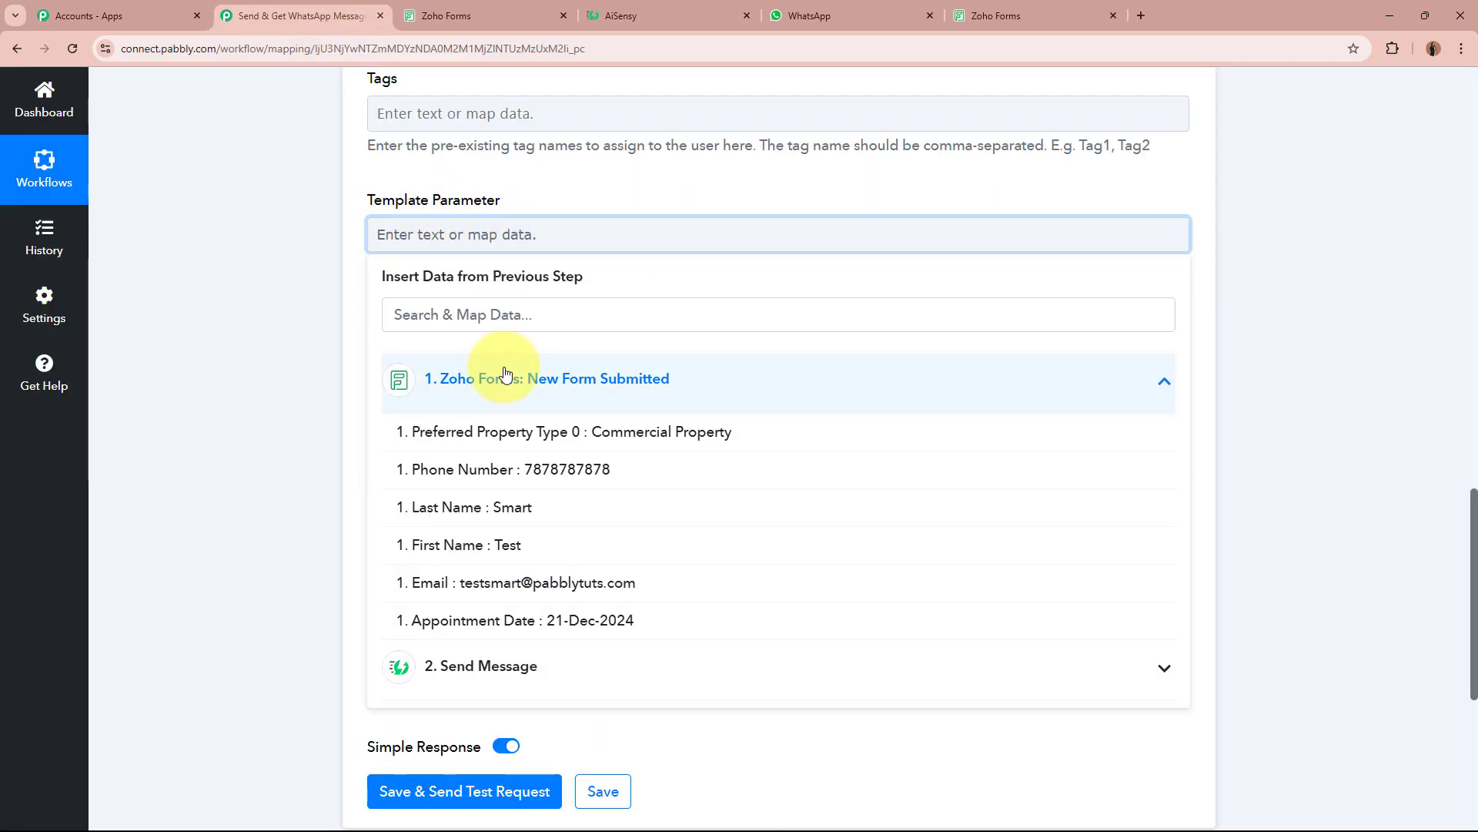
left_click(539, 544)
left_click(542, 531)
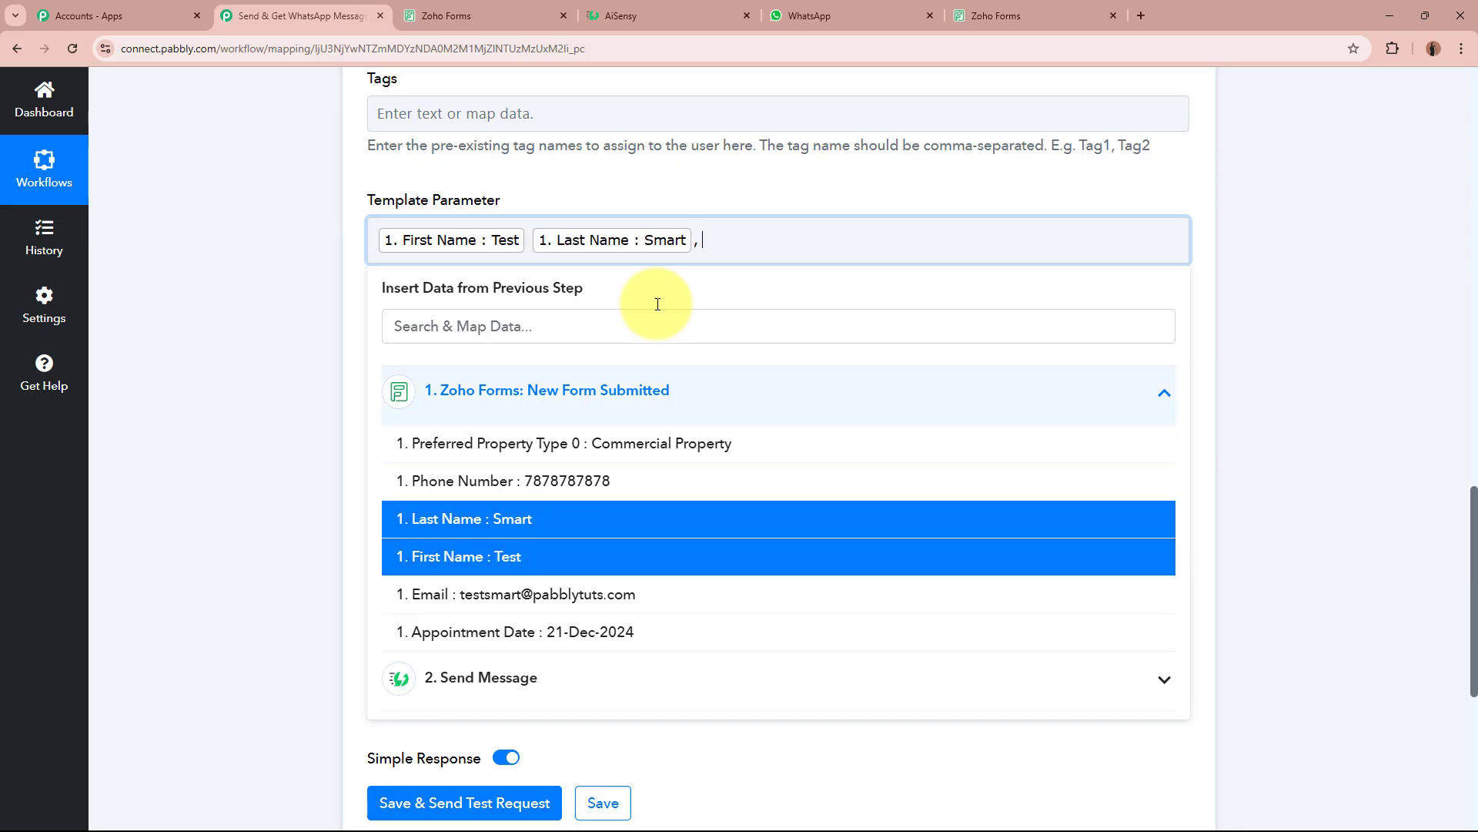
left_click(693, 13)
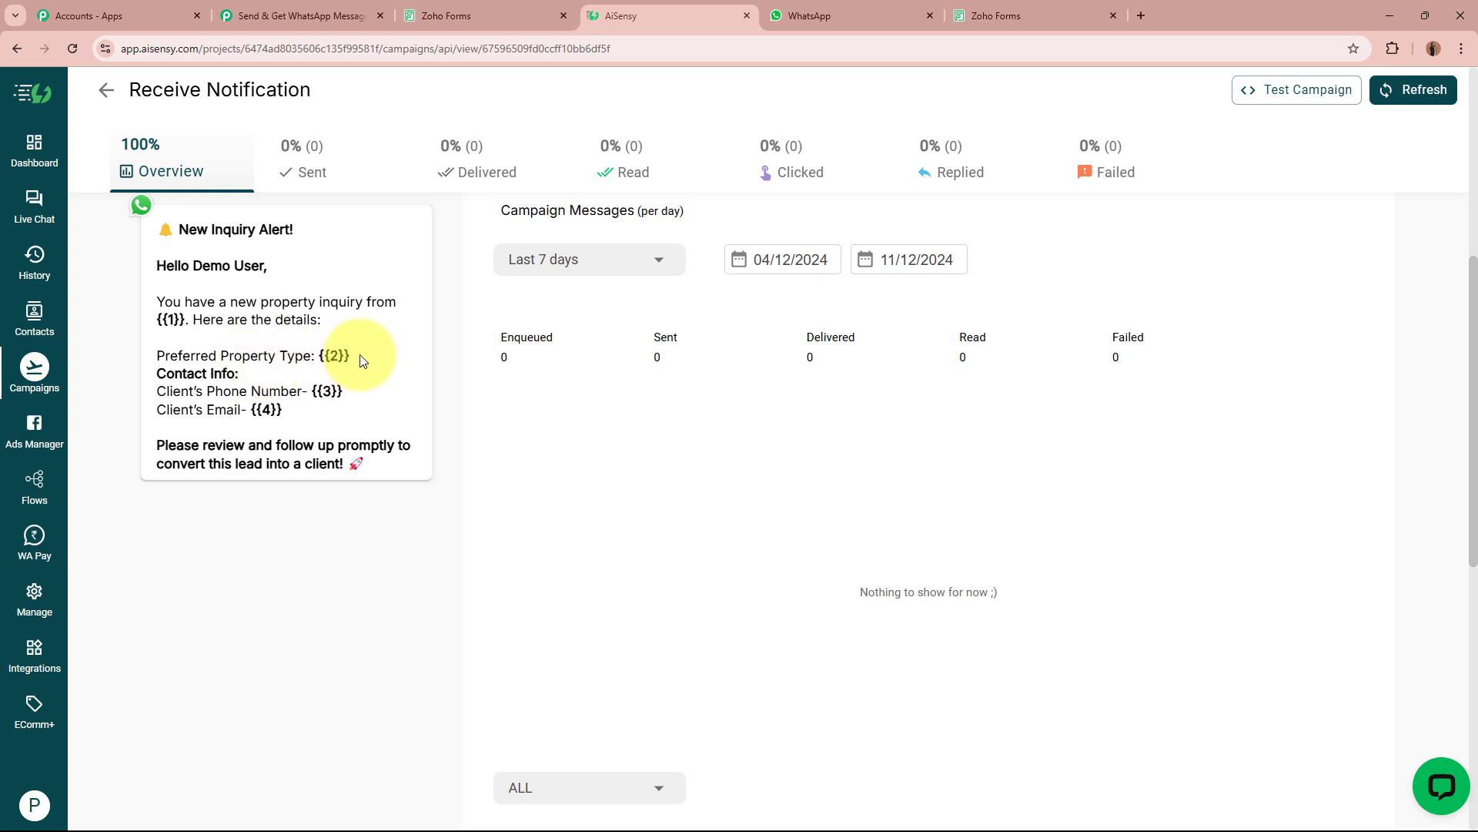
left_click(304, 15)
Add Preferred Property Type, Phone Number and Email as the next template parameters.
left_click(582, 454)
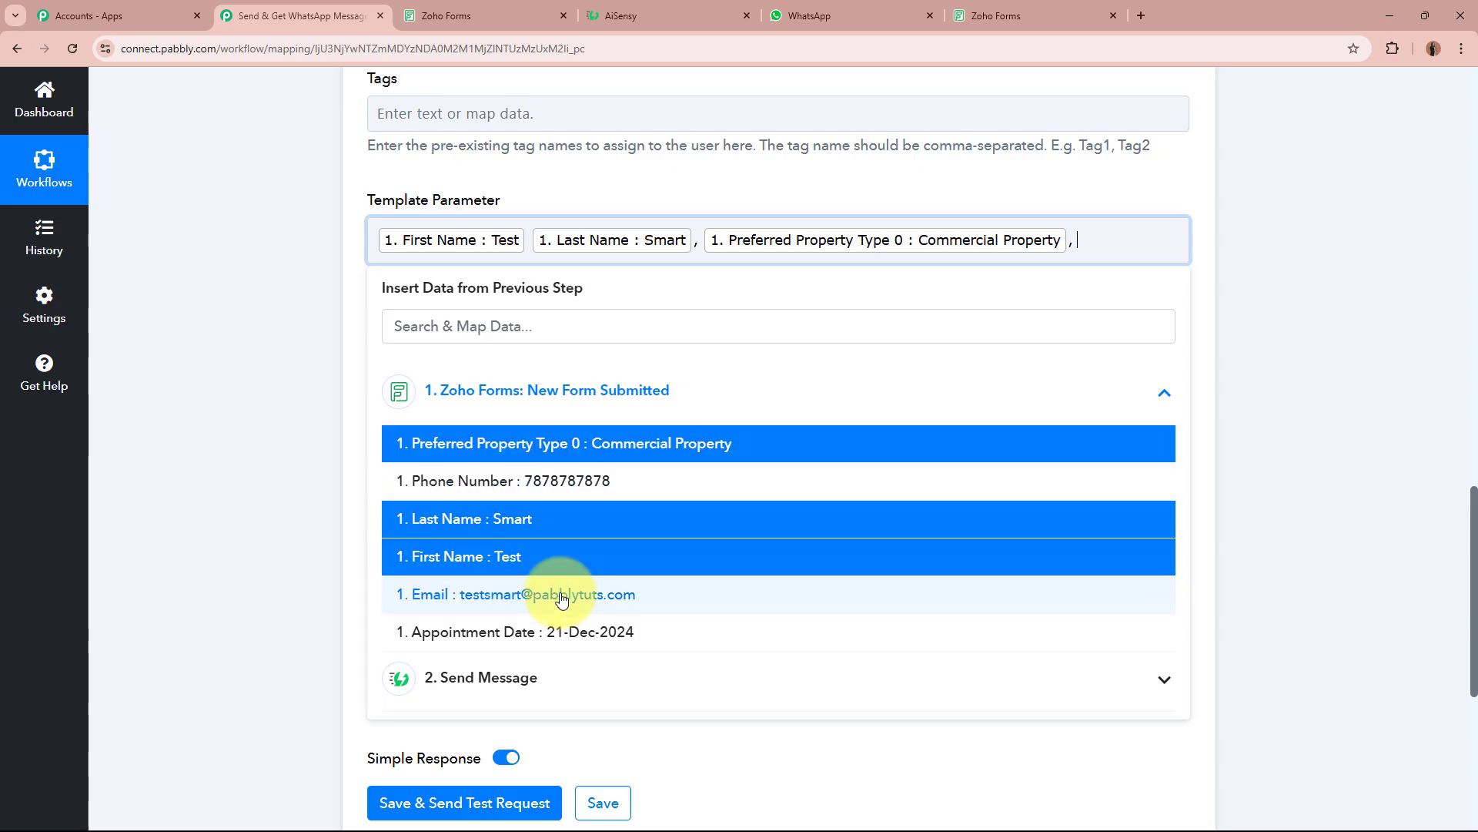
left_click(603, 11)
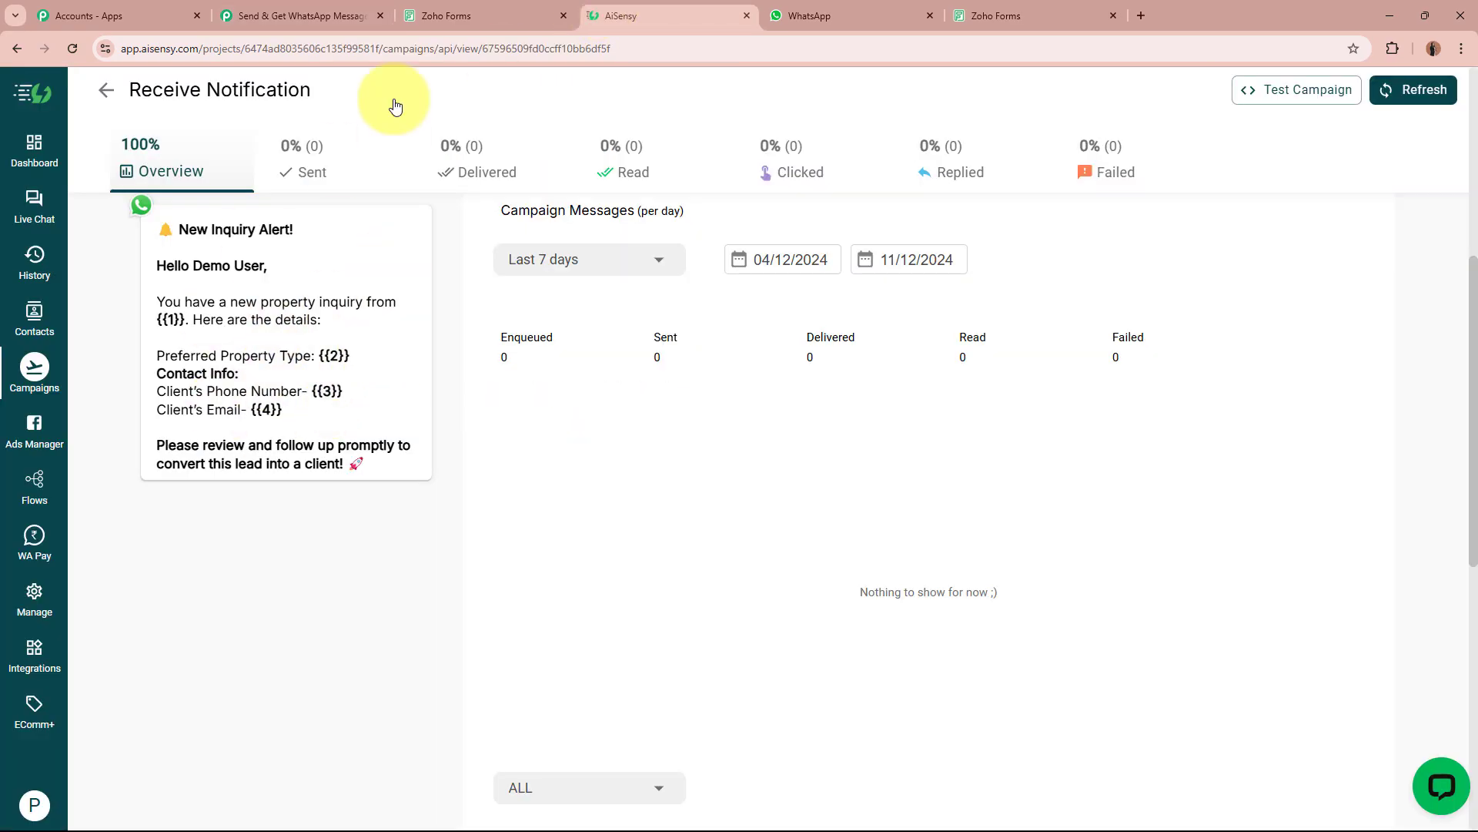
left_click(324, 8)
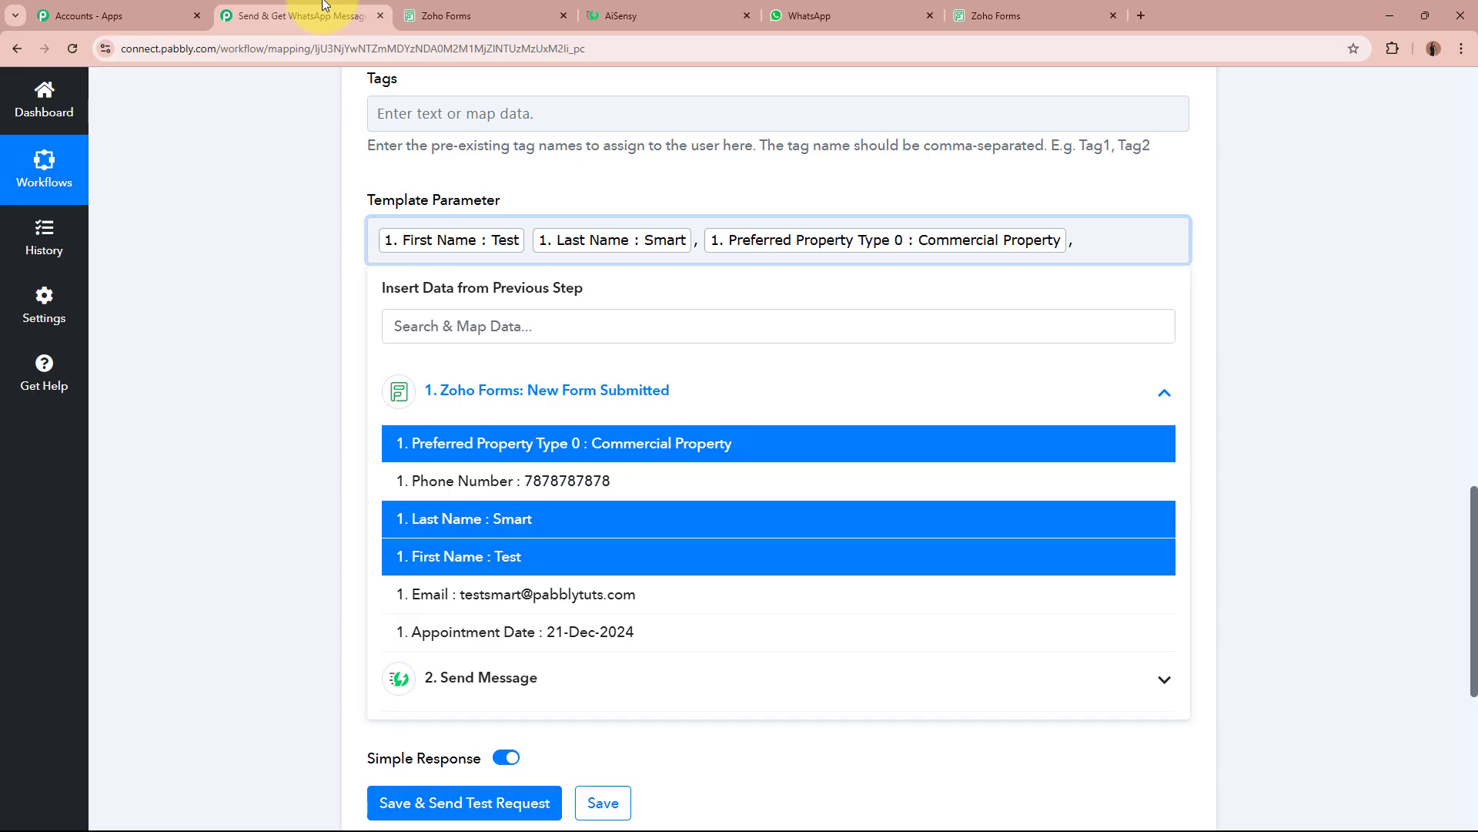
left_click(661, 481)
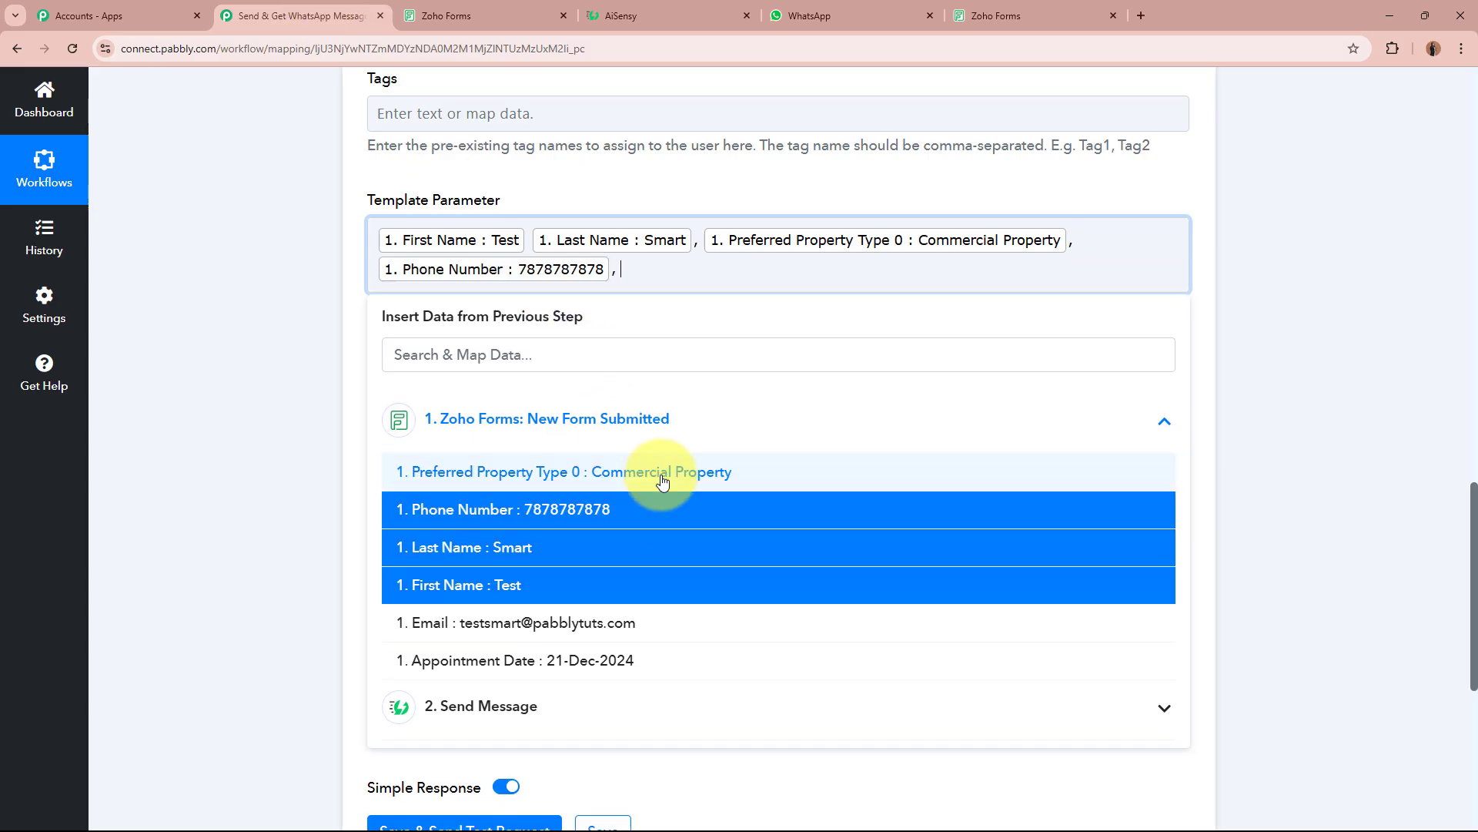
left_click(670, 13)
left_click(262, 12)
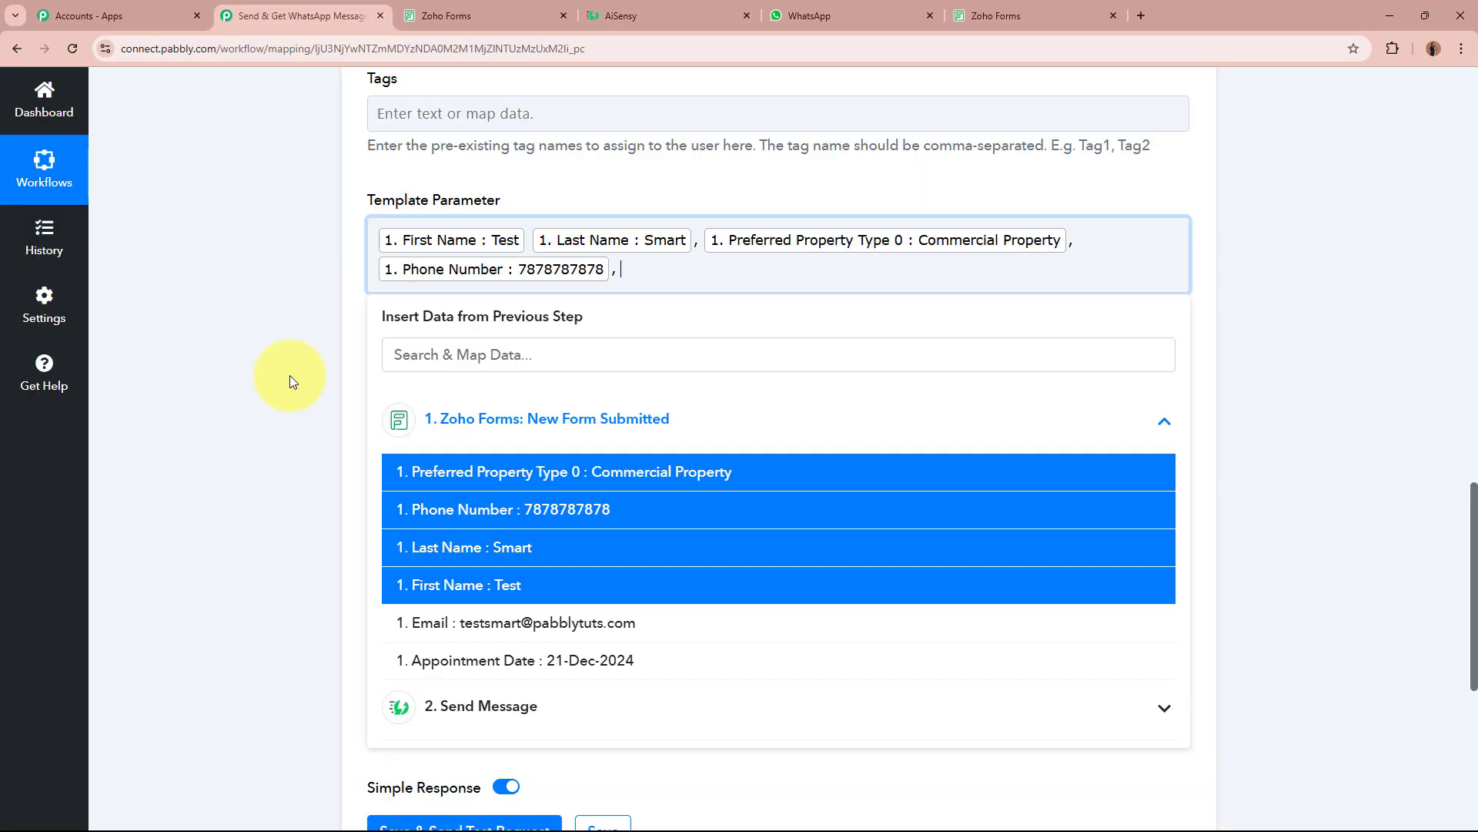
left_click(512, 620)
left_click(245, 438)
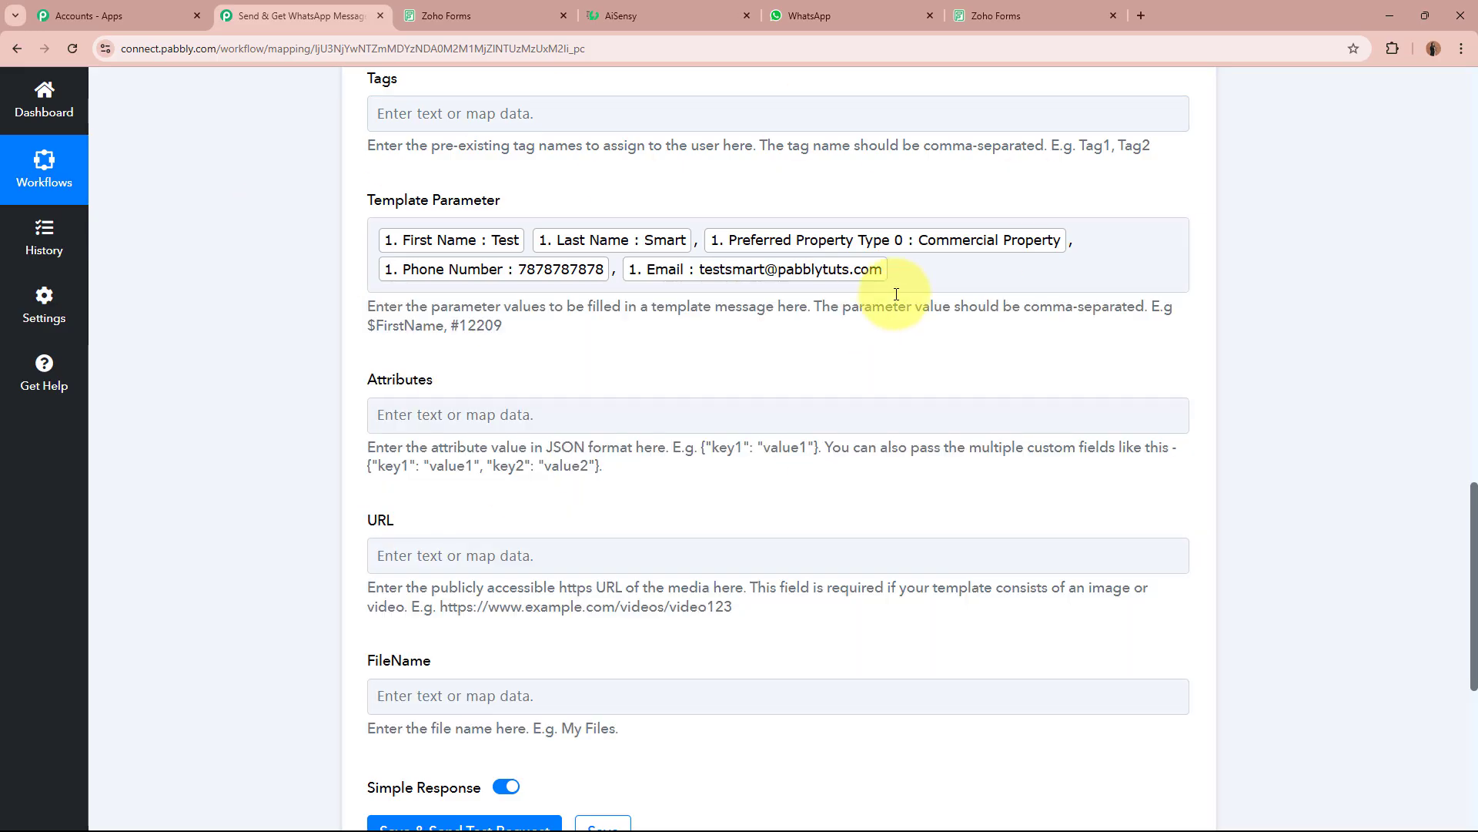
Save the second AiSensy step, send a test request, and confirm the response shows Success: true.
scroll(304, 330, "down", 2)
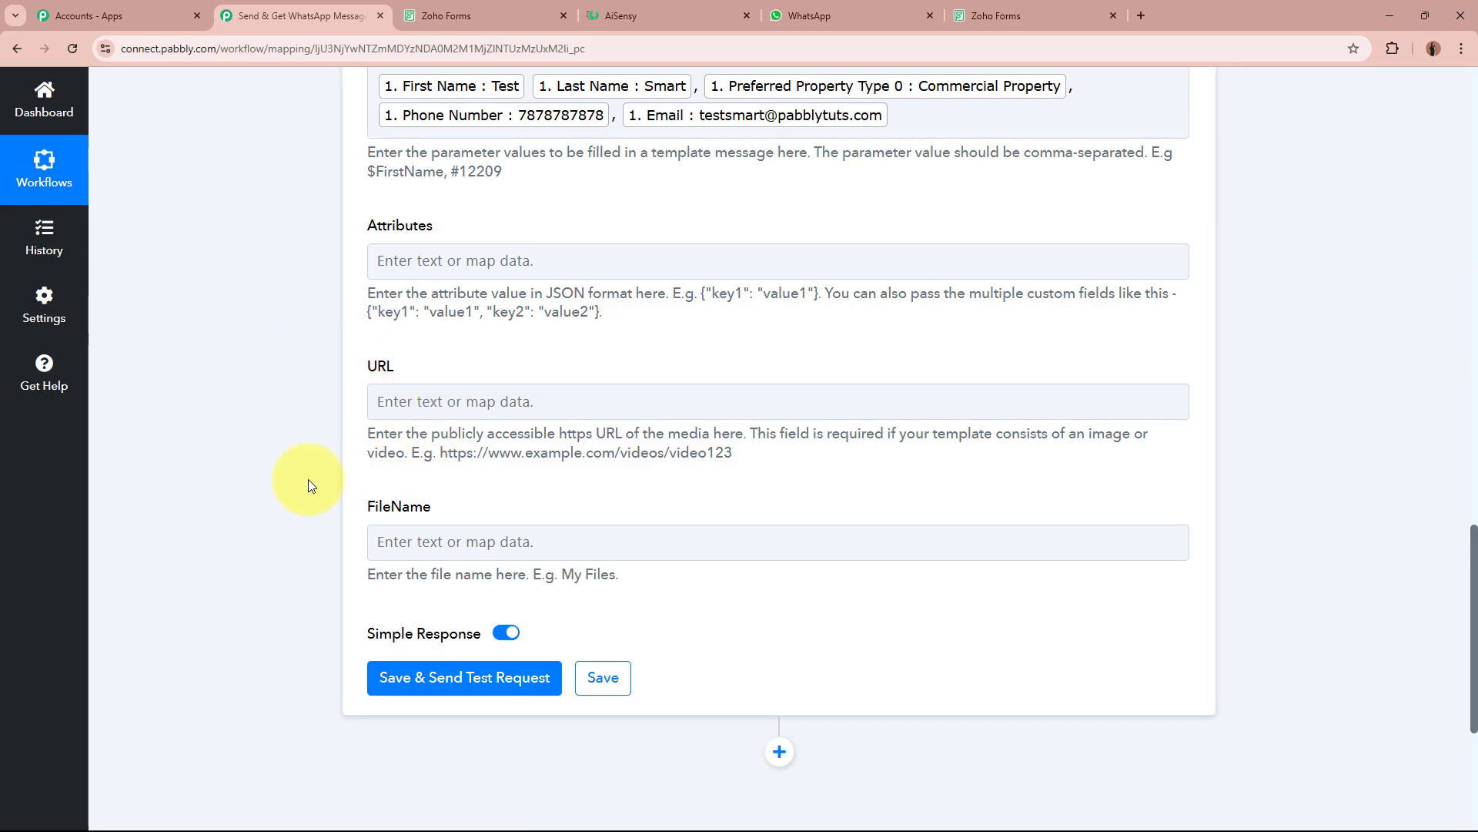
scroll(251, 459, "down", 4)
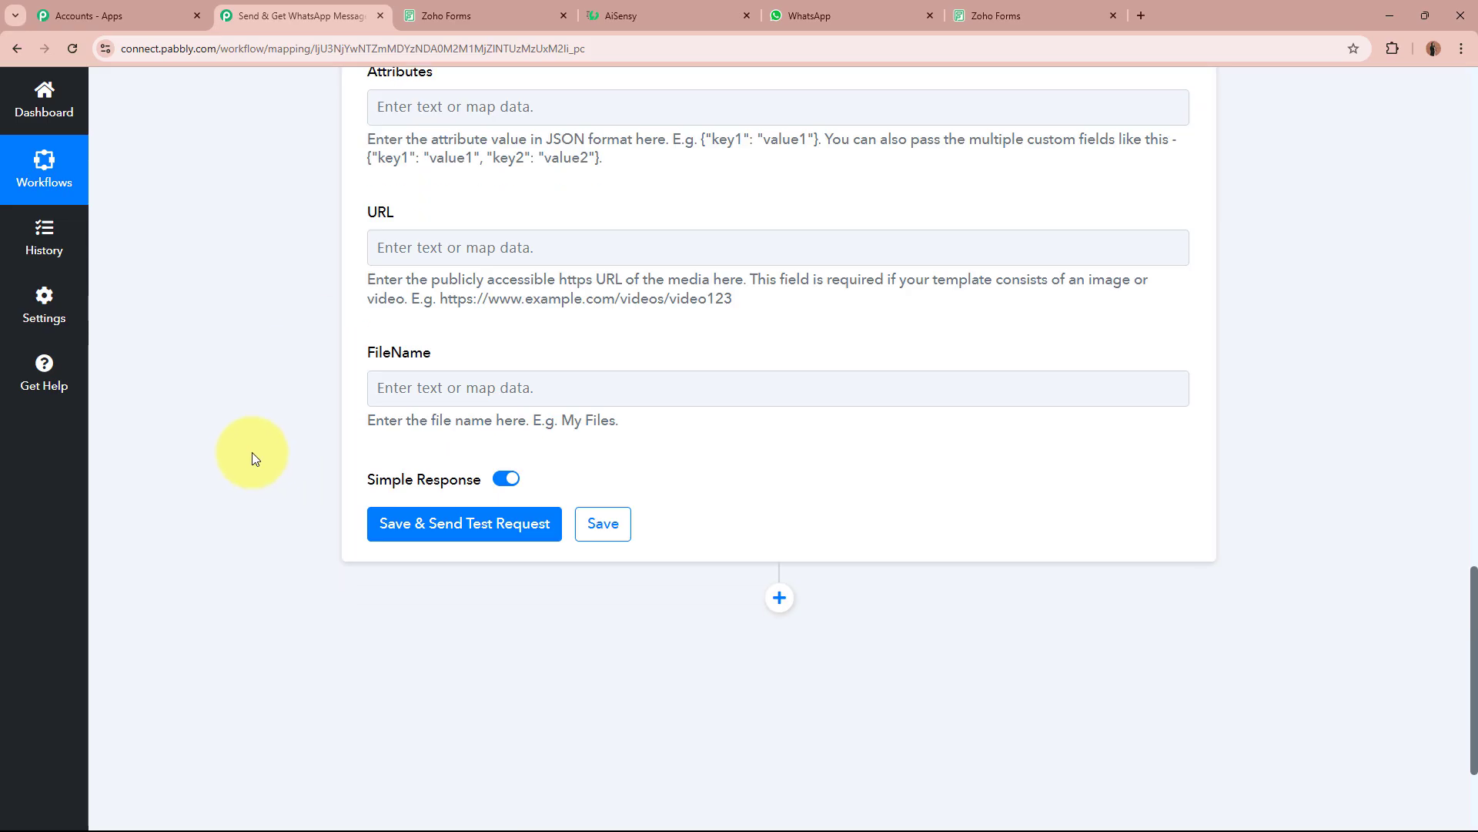
left_click(483, 371)
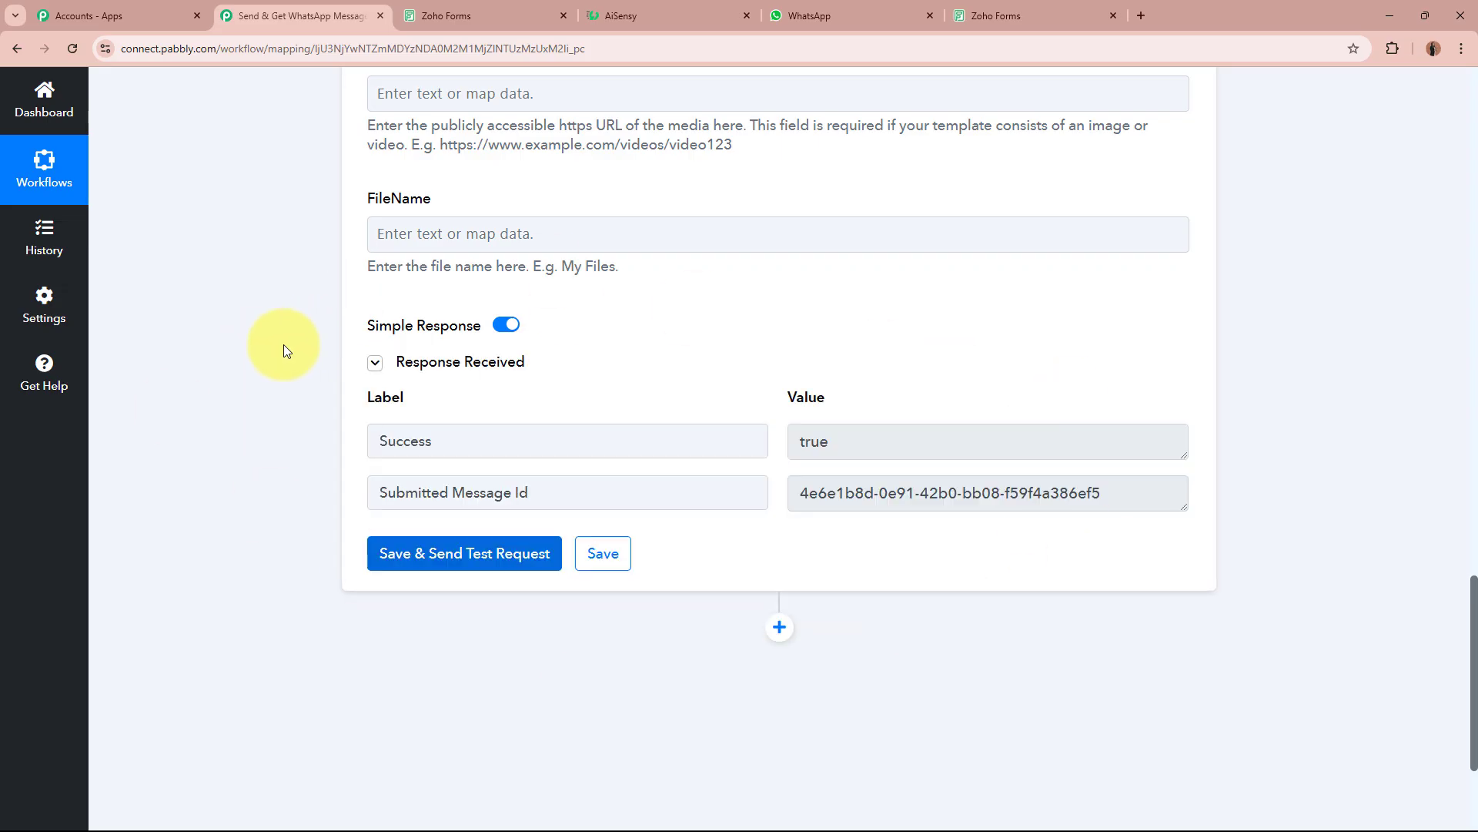
left_click_drag(378, 441, 572, 452)
left_click(884, 440)
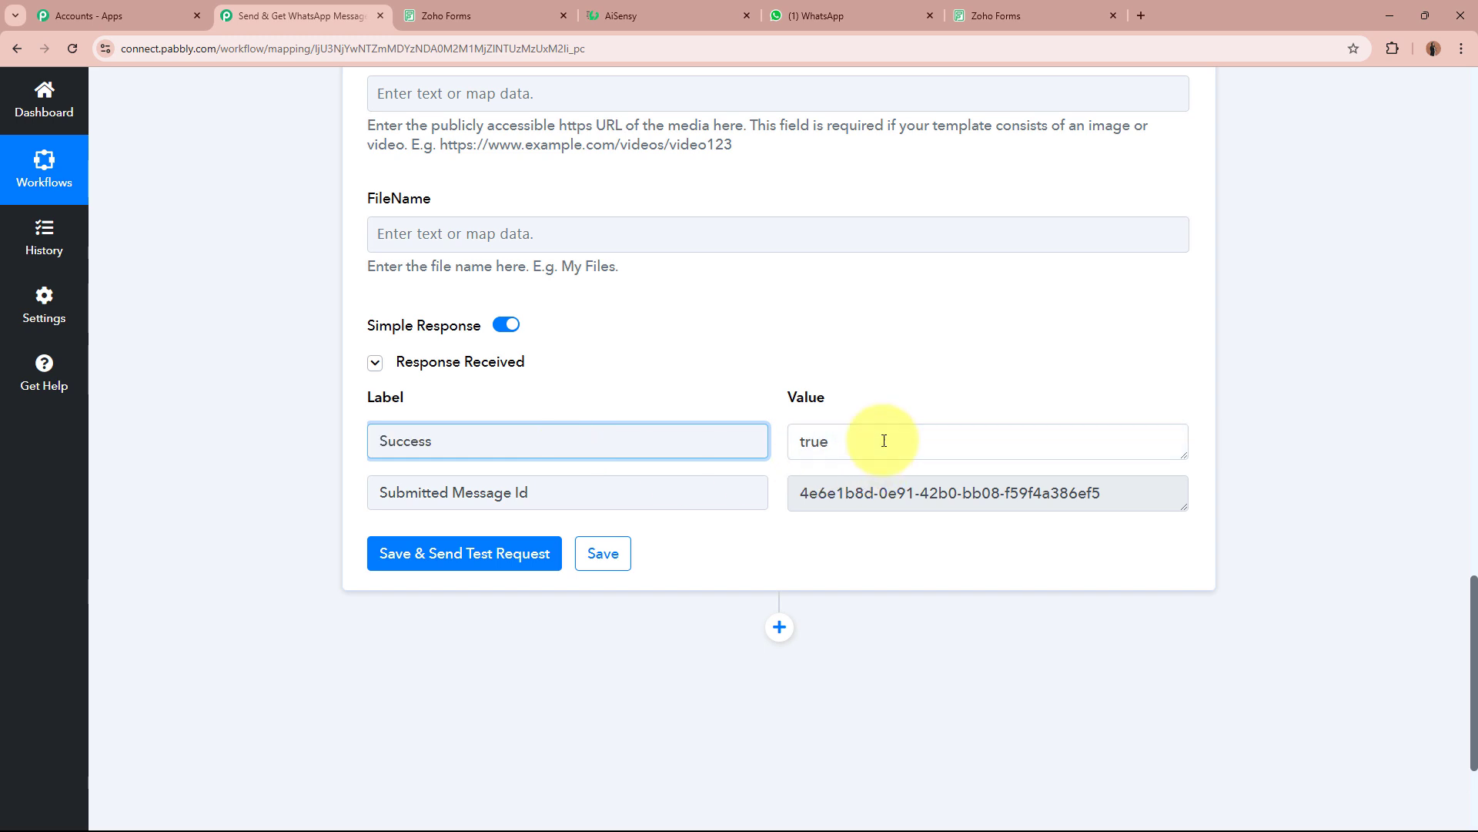
left_click_drag(884, 441, 279, 442)
left_click(279, 442)
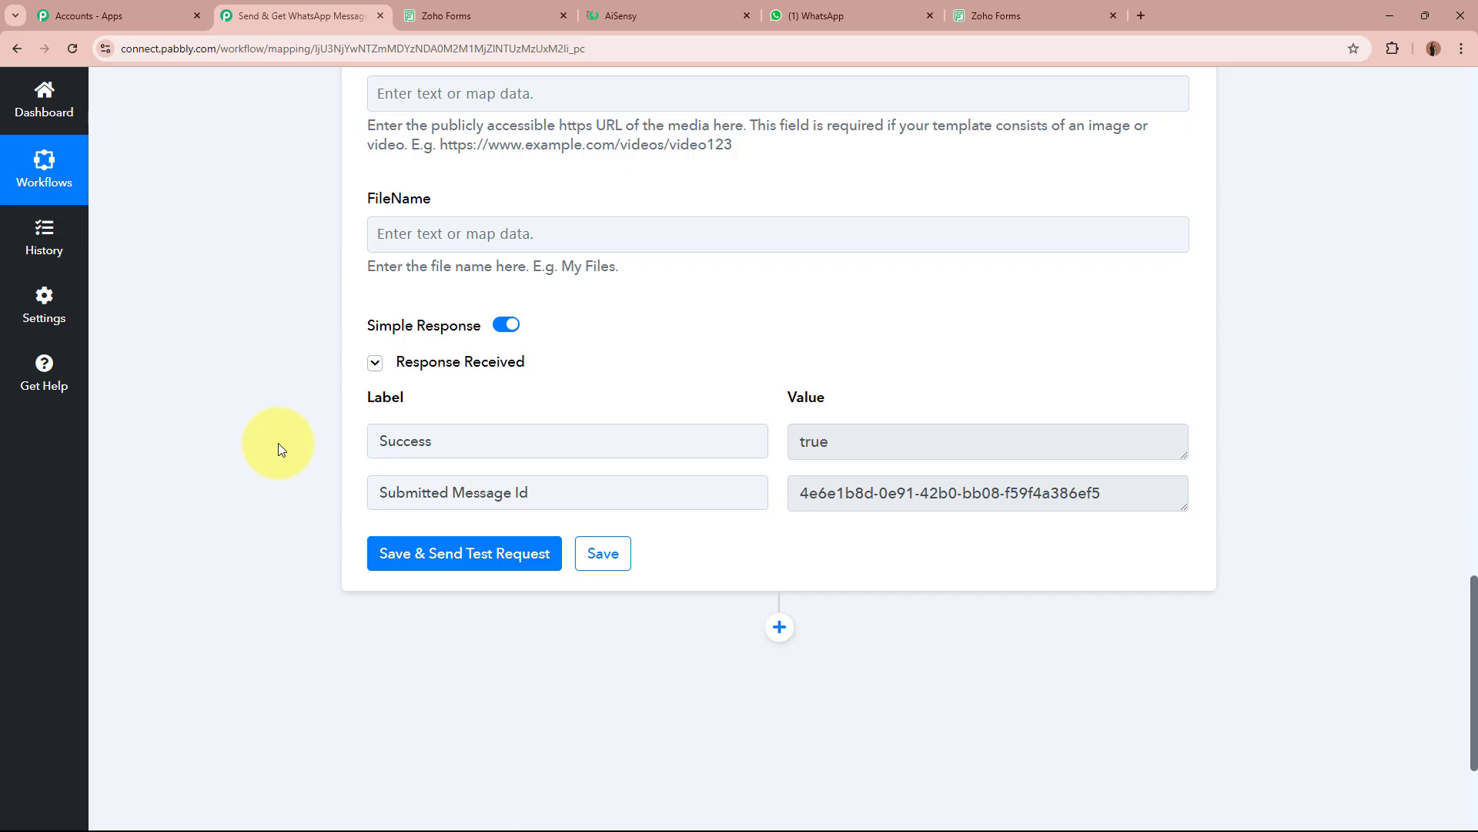
left_click(876, 9)
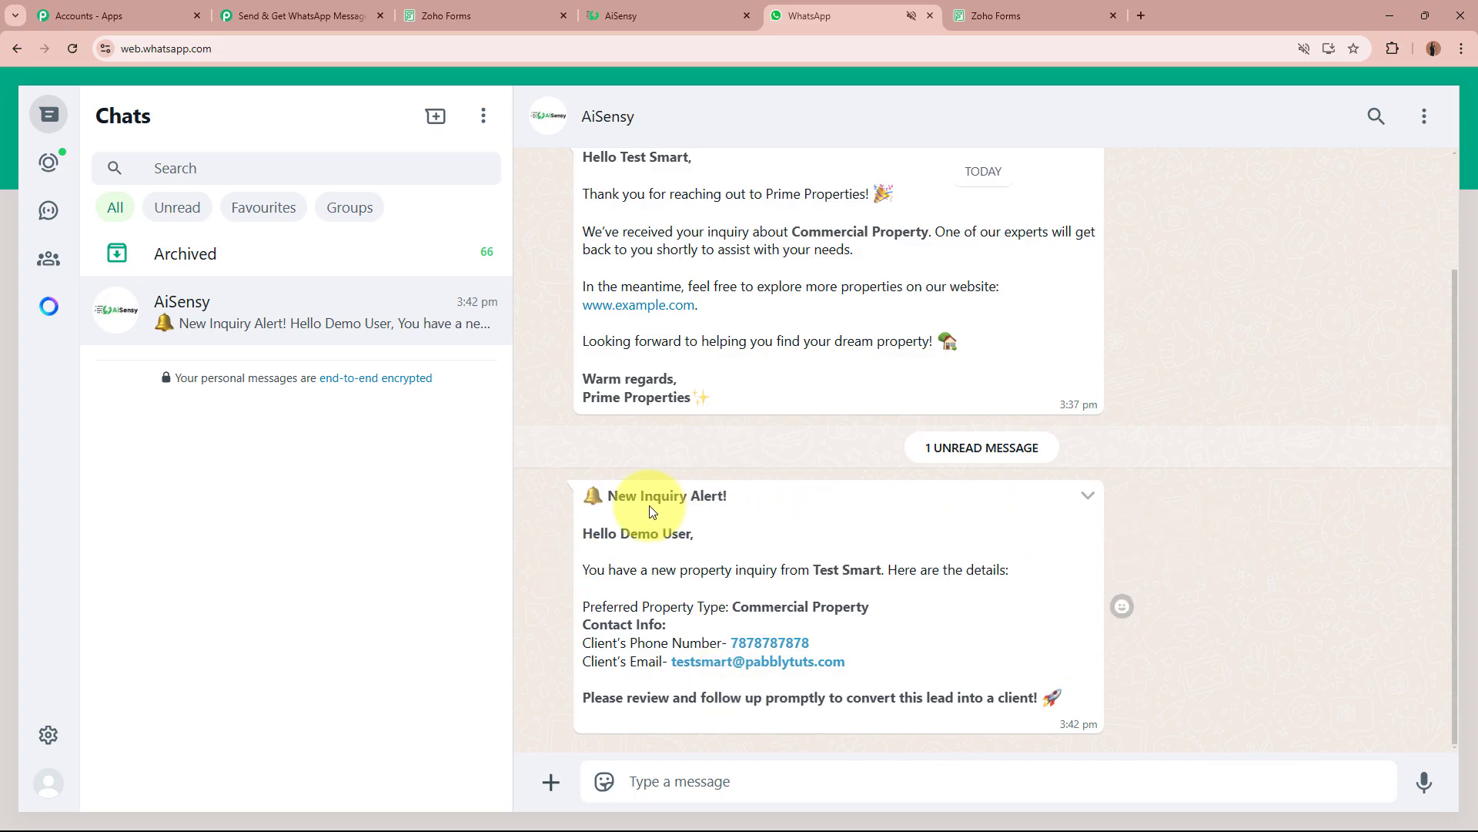
left_click_drag(608, 497, 753, 503)
left_click_drag(583, 533, 703, 538)
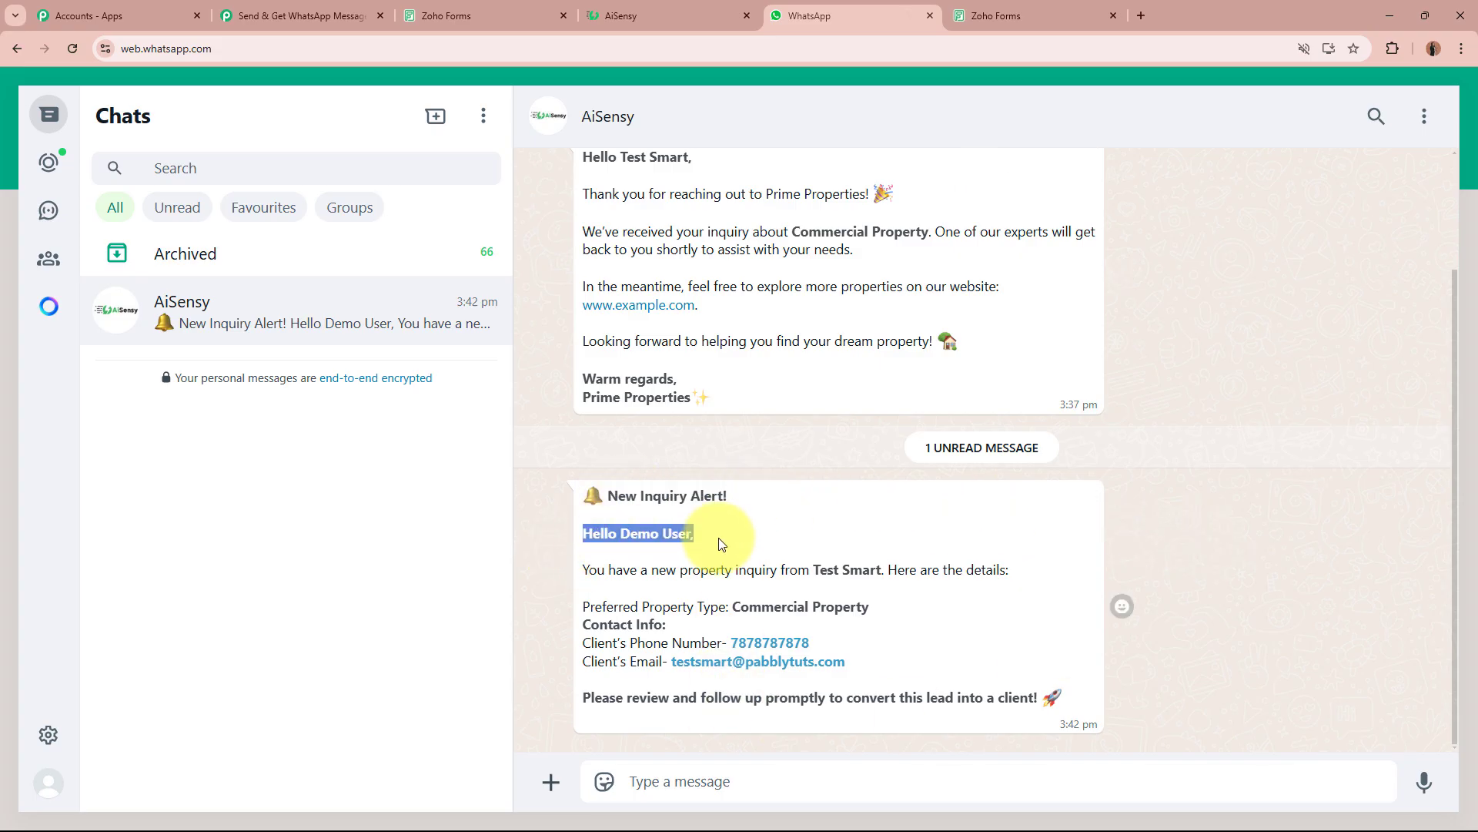
left_click_drag(582, 569, 1060, 569)
left_click(846, 569)
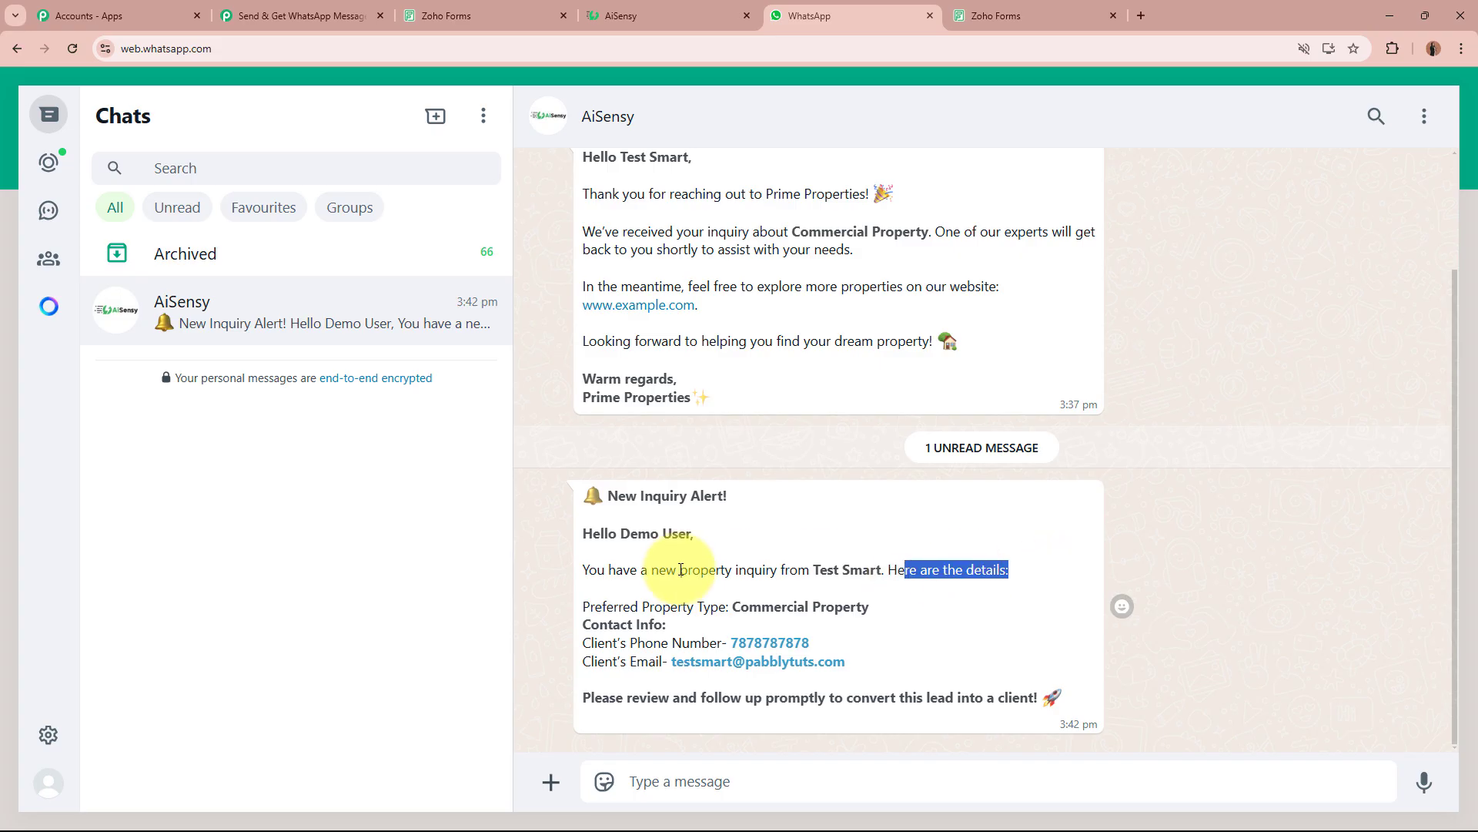
left_click_drag(614, 608, 901, 608)
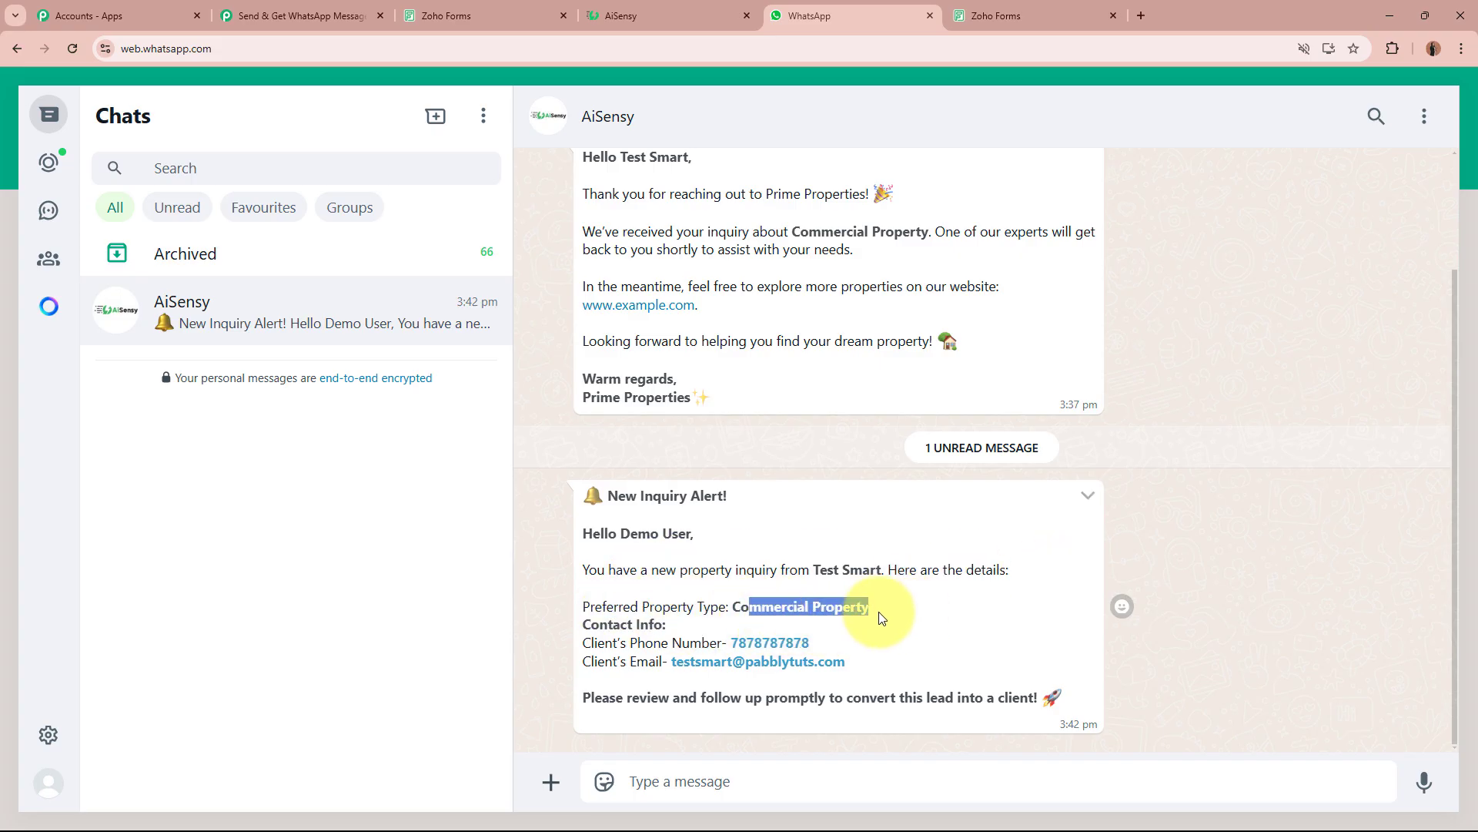
left_click_drag(599, 624, 704, 643)
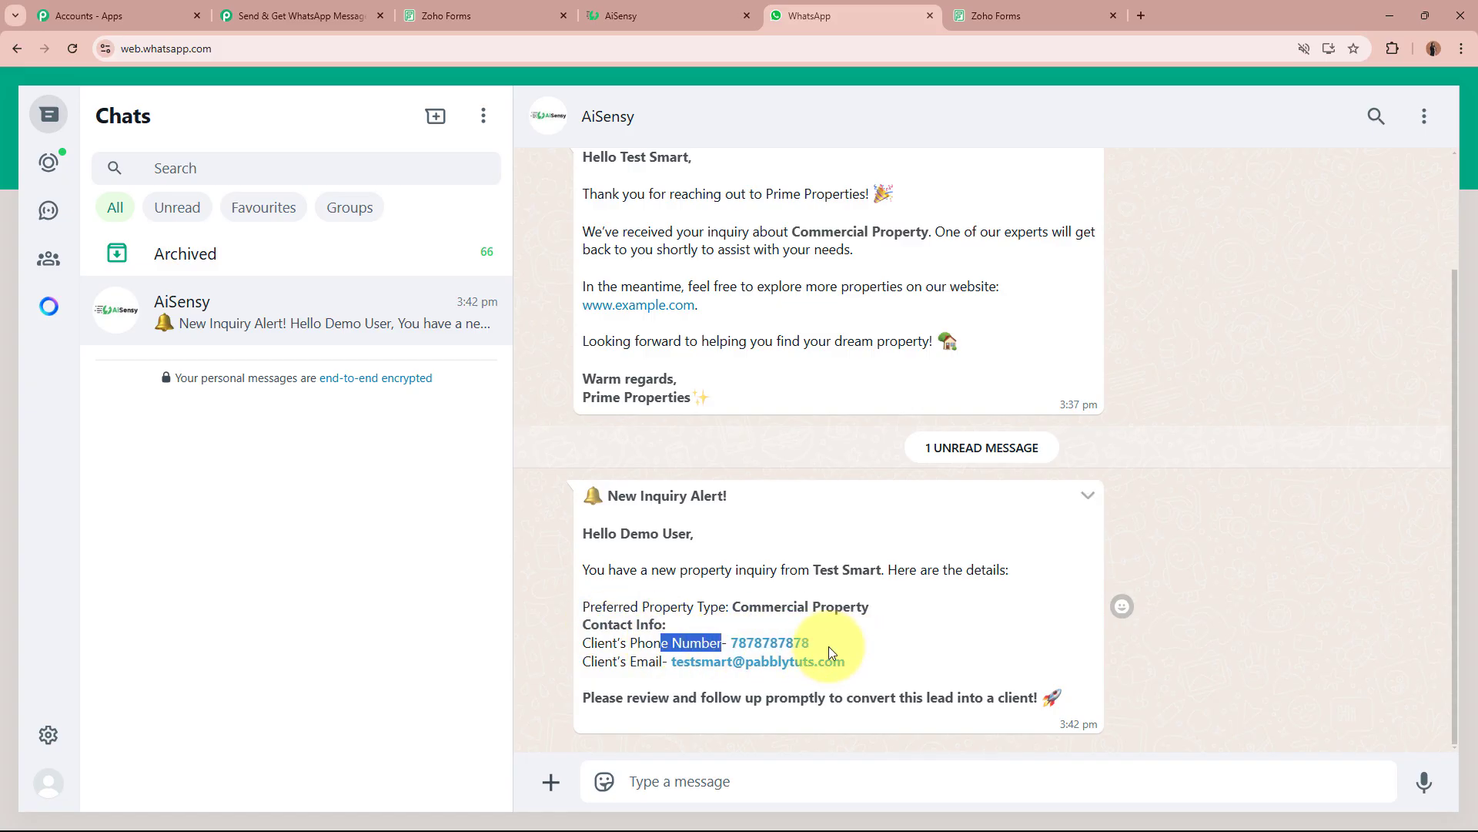
left_click_drag(591, 661, 655, 660)
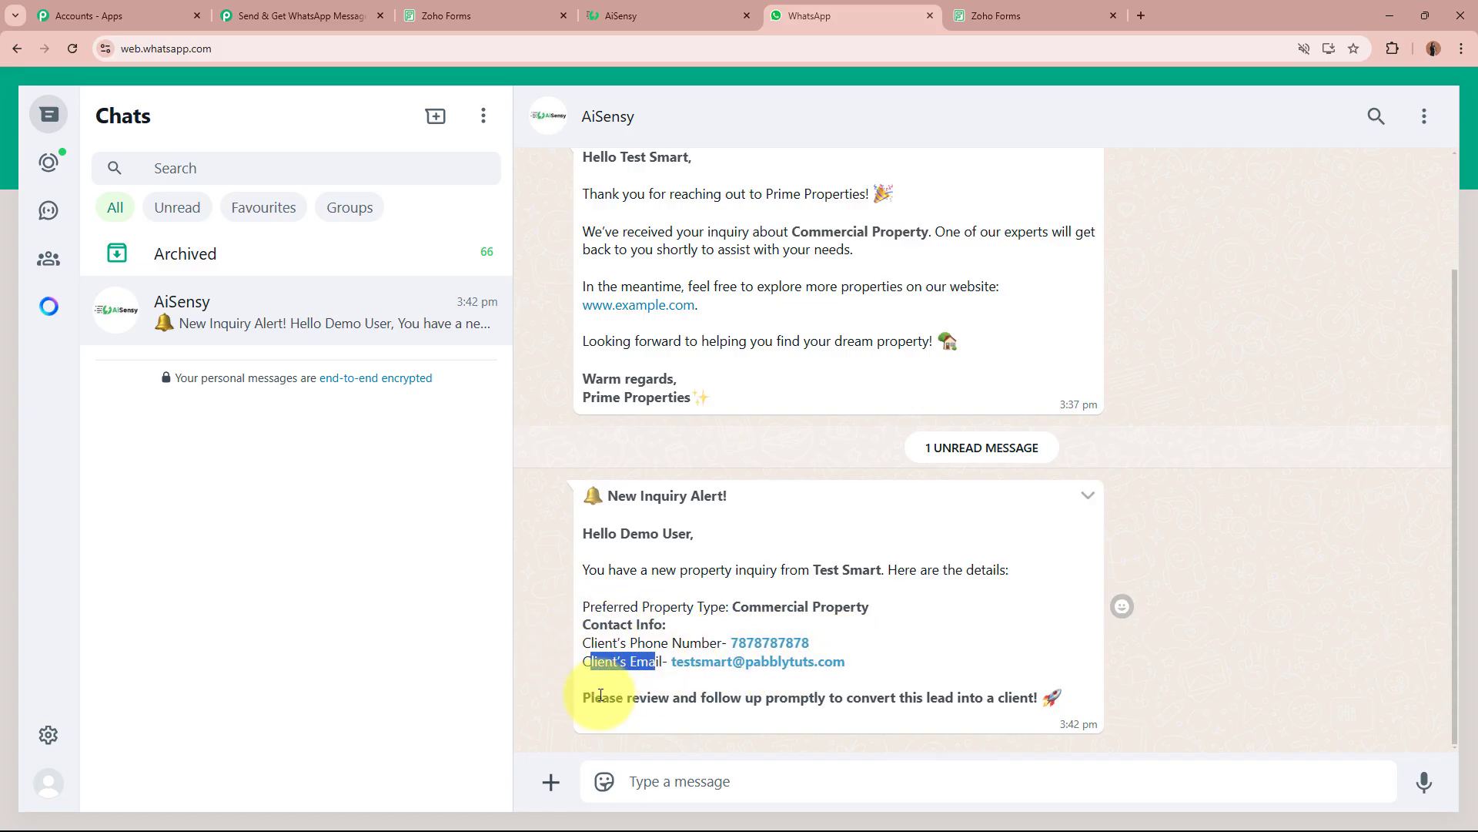
left_click_drag(593, 696, 1083, 697)
left_click(1290, 641)
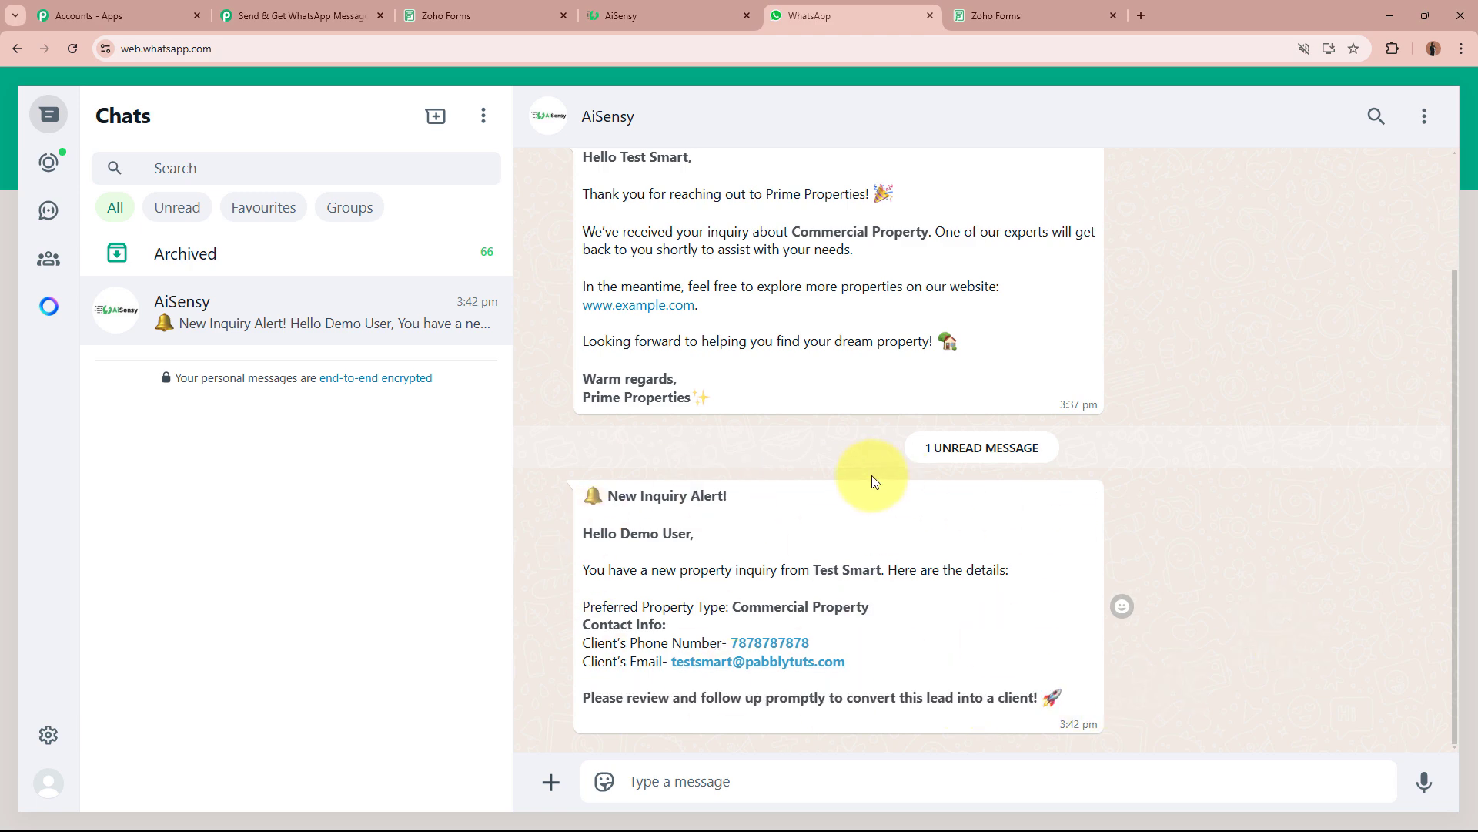
scroll(884, 462, "up", 2)
scroll(601, 539, "down", 2)
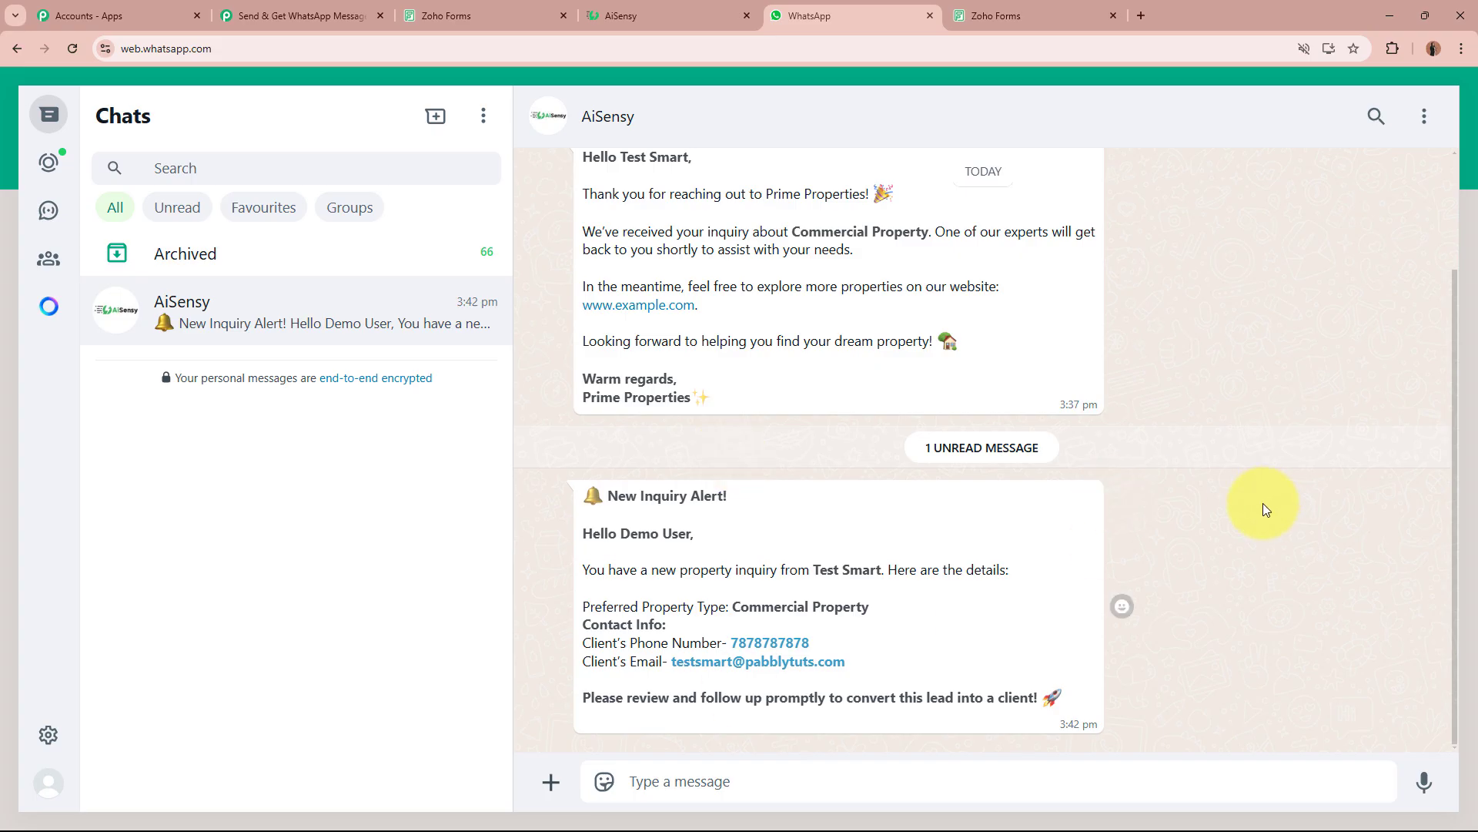
Collapse the third AiSensy step, rename it 'Get Notification', and review the three-step workflow.
left_click(301, 16)
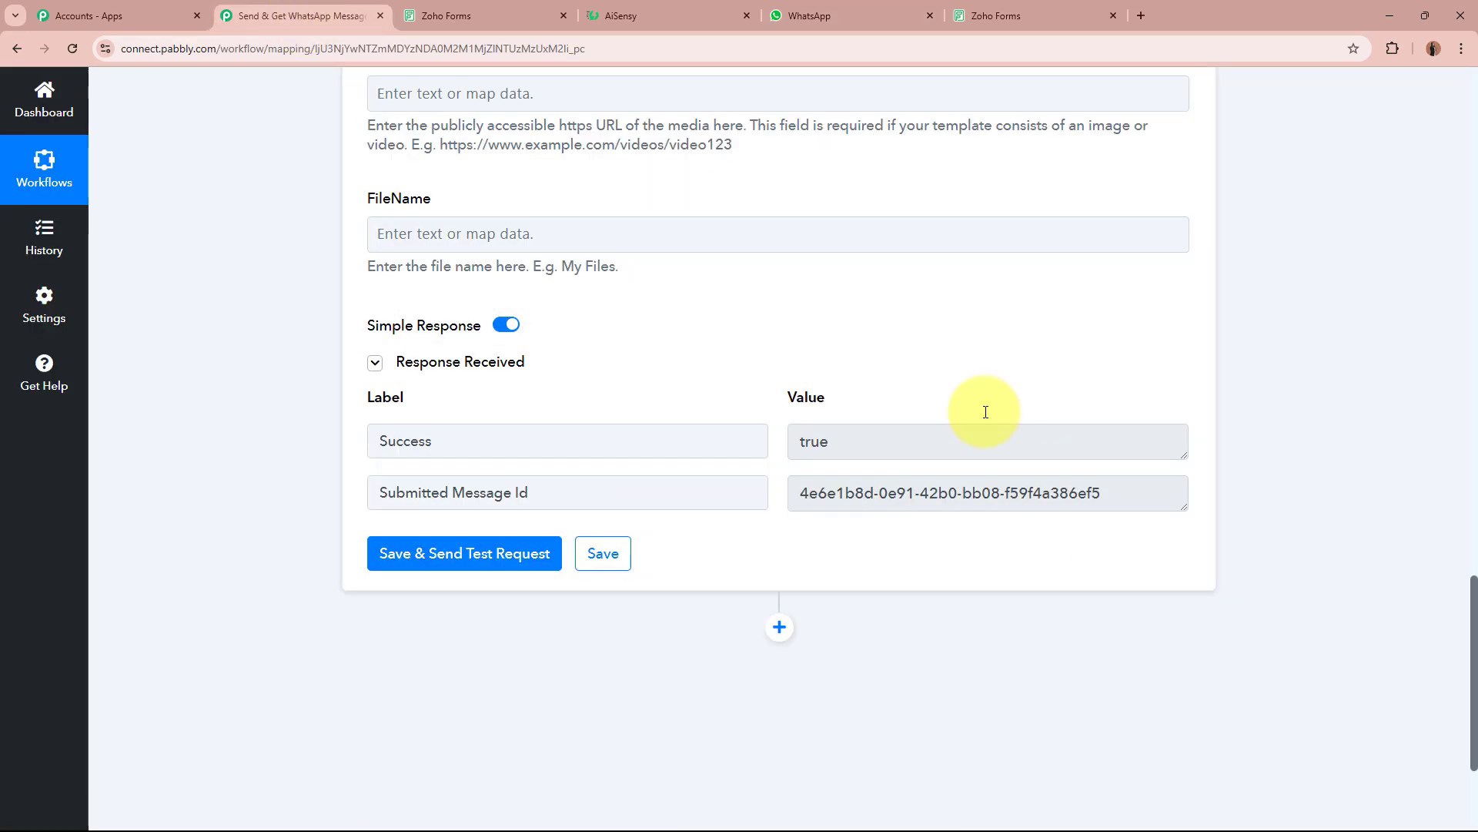
scroll(885, 416, "up", 15)
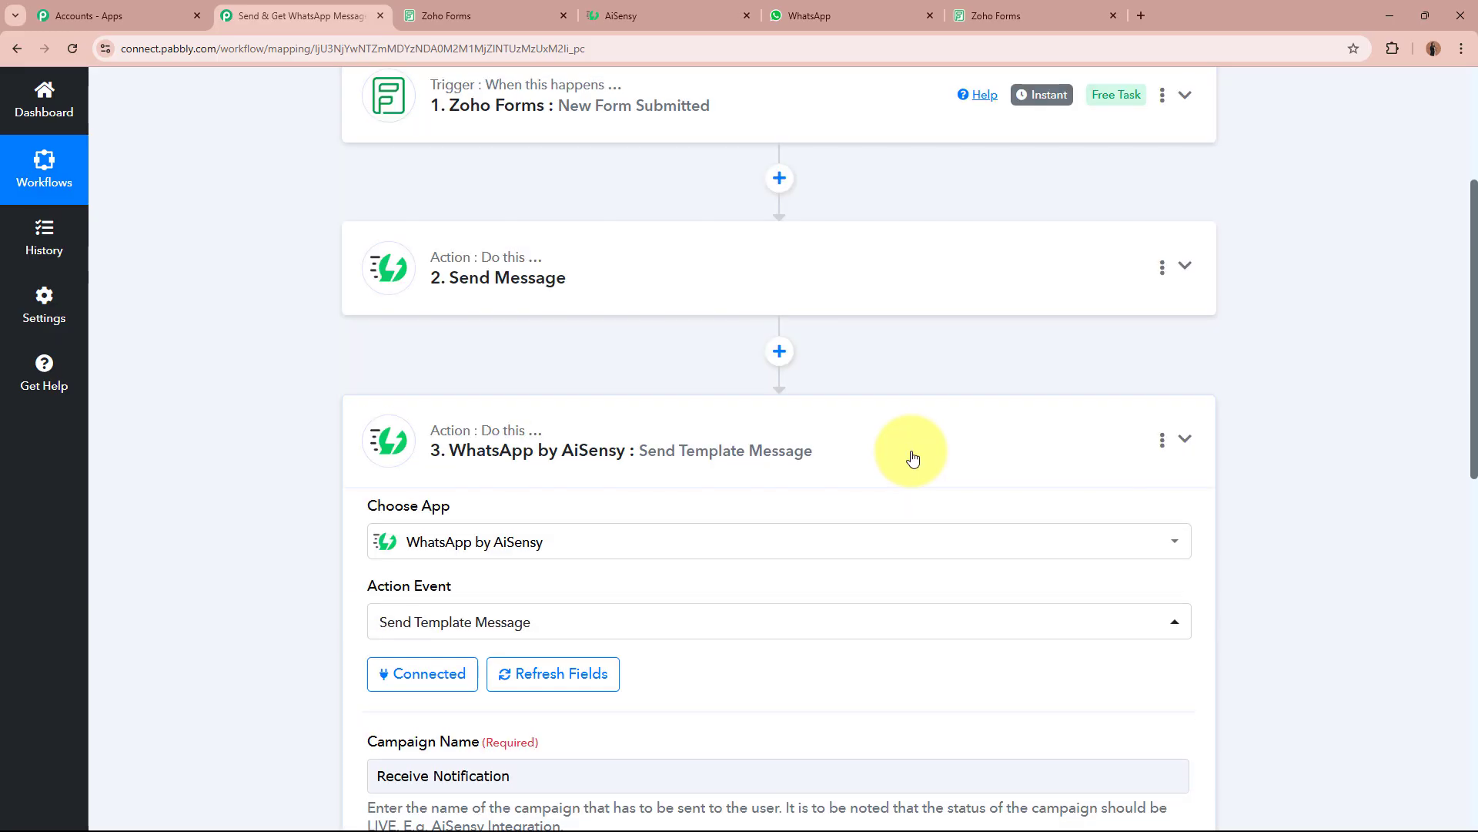
left_click(911, 455)
left_click(1162, 439)
left_click(1112, 535)
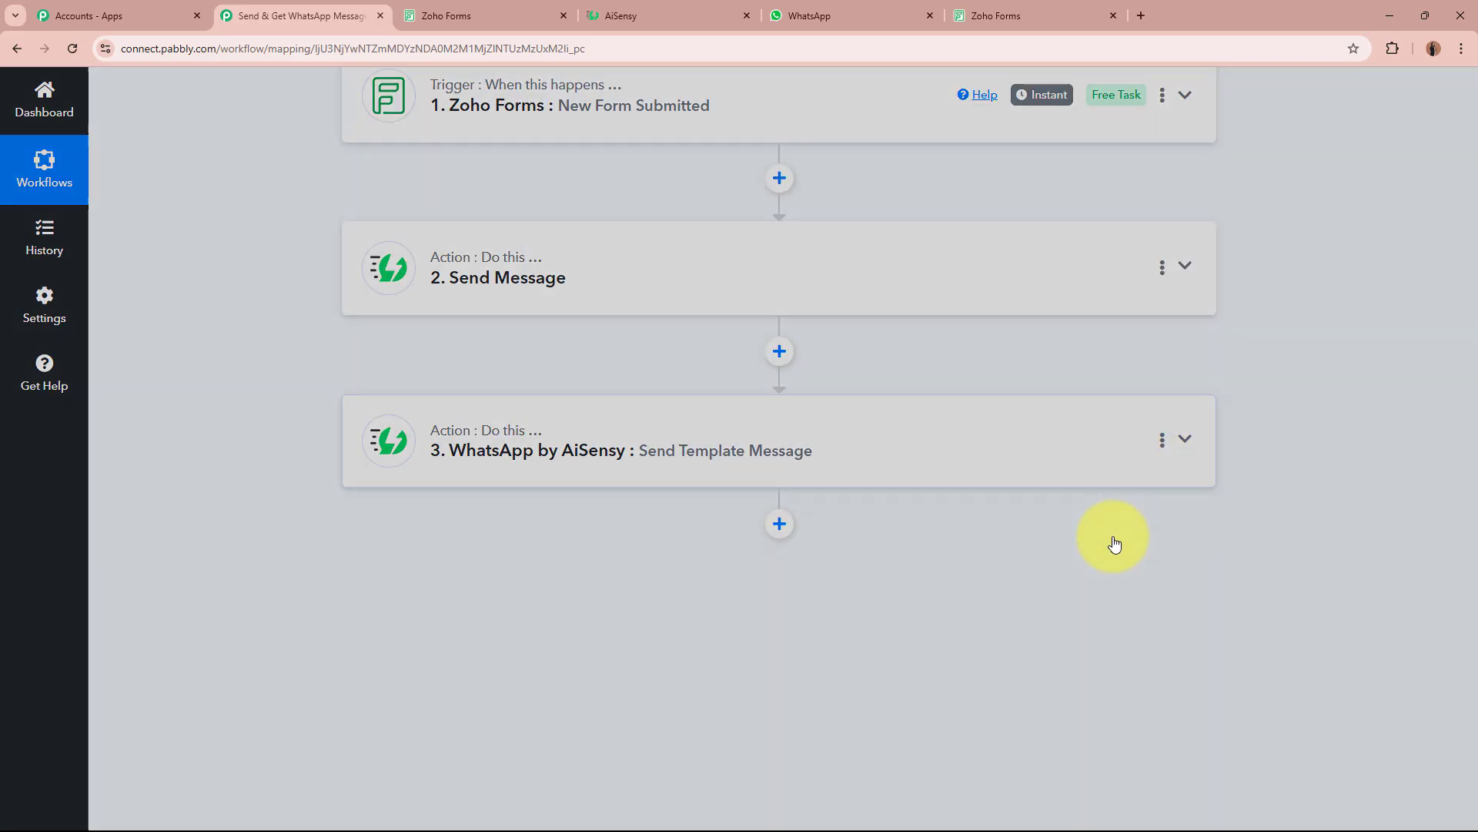
key("ctrl+a")
key("BackSpace")
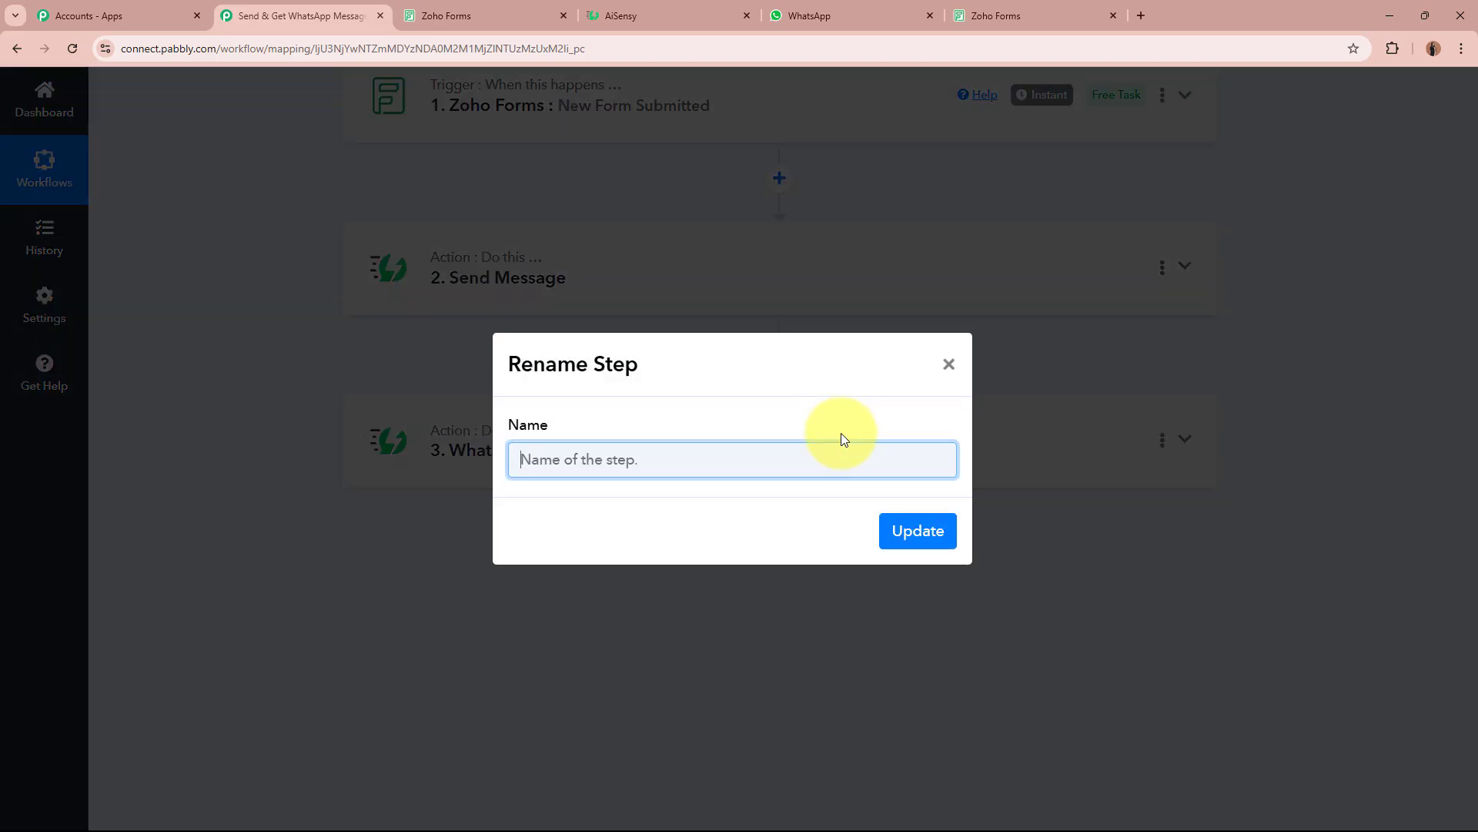
type("Get Notification")
left_click(905, 523)
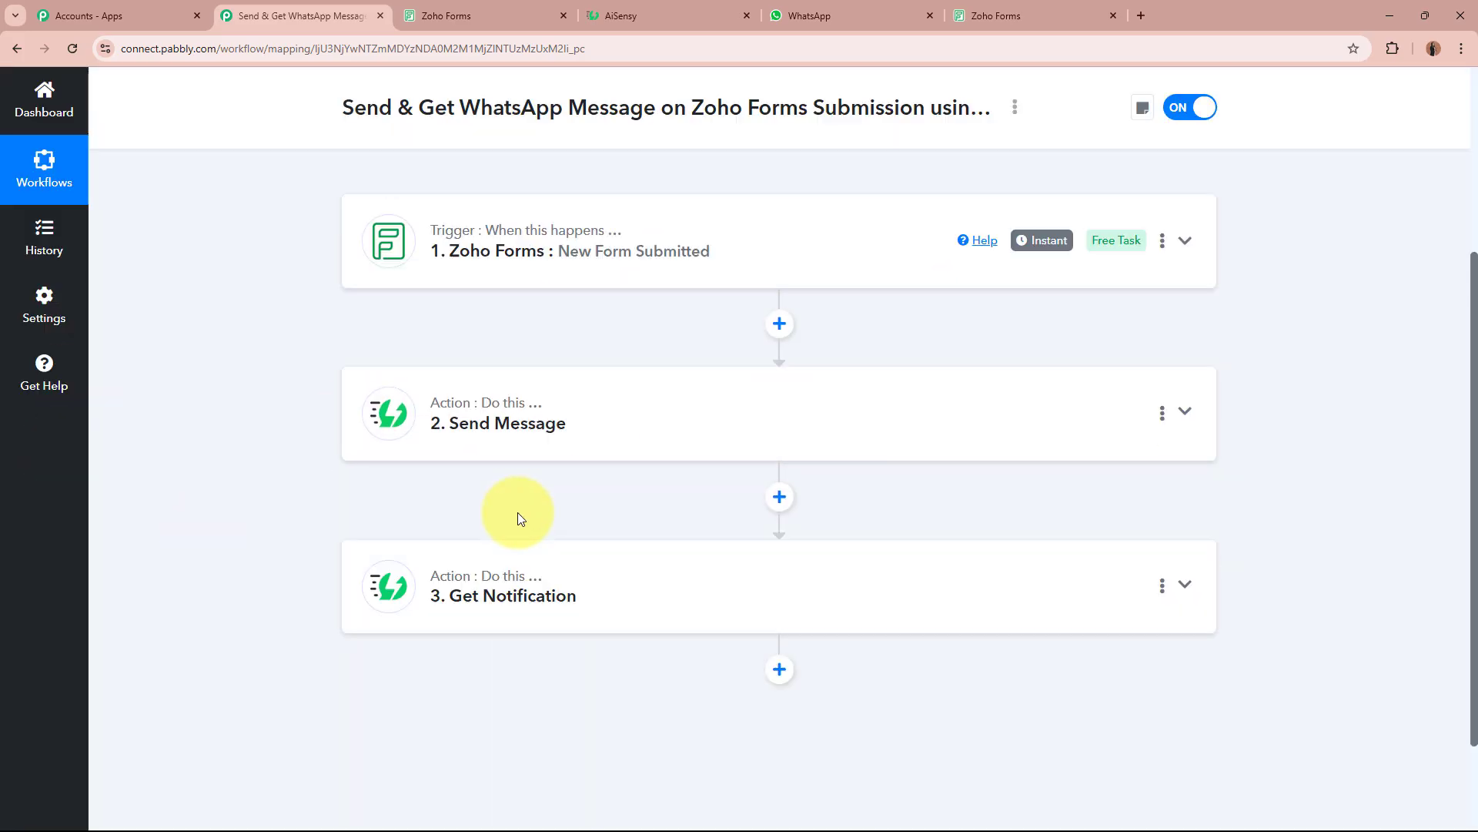
scroll(518, 511, "up", 2)
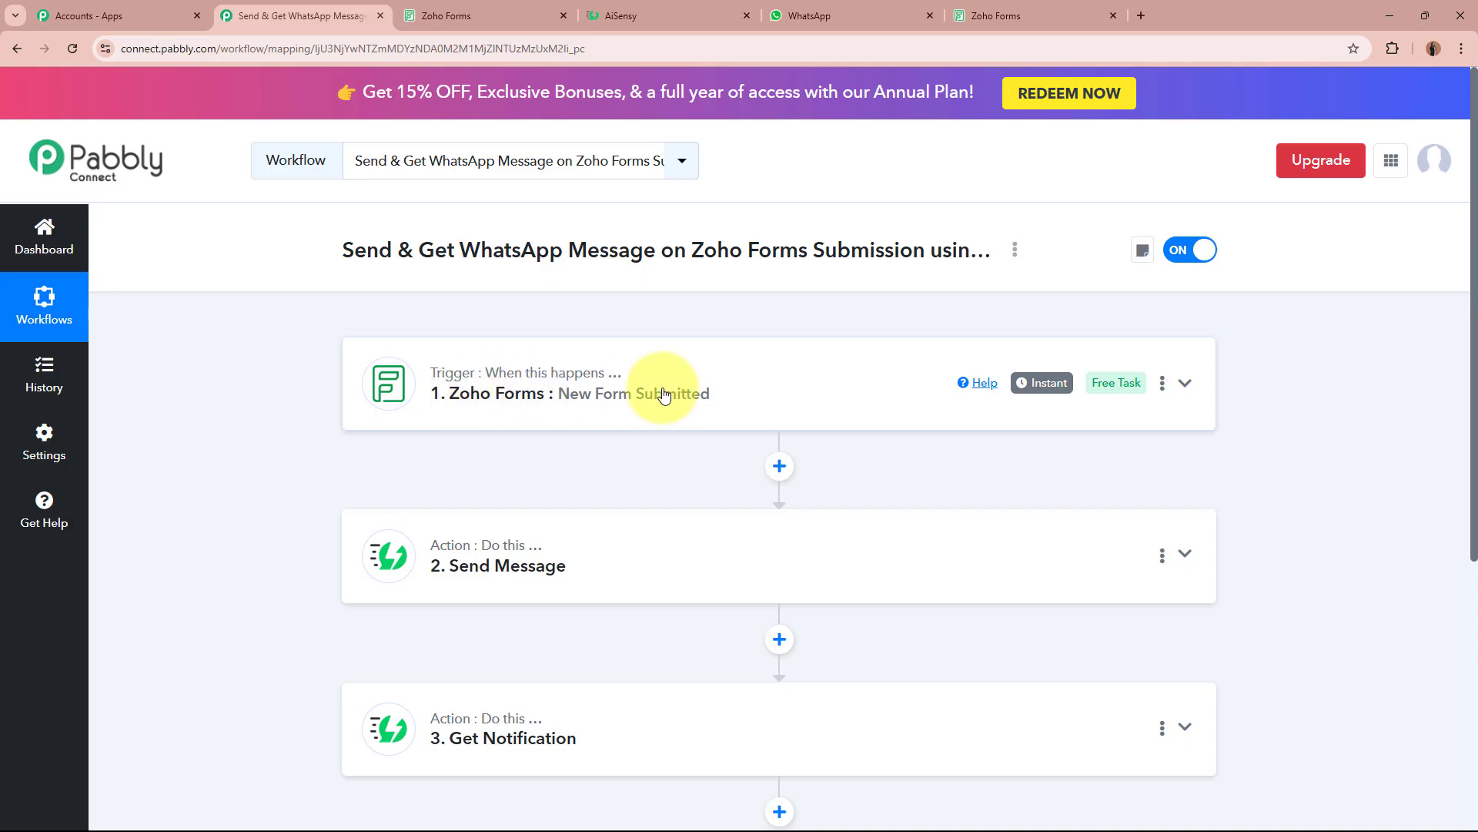
scroll(664, 395, "down", 2)
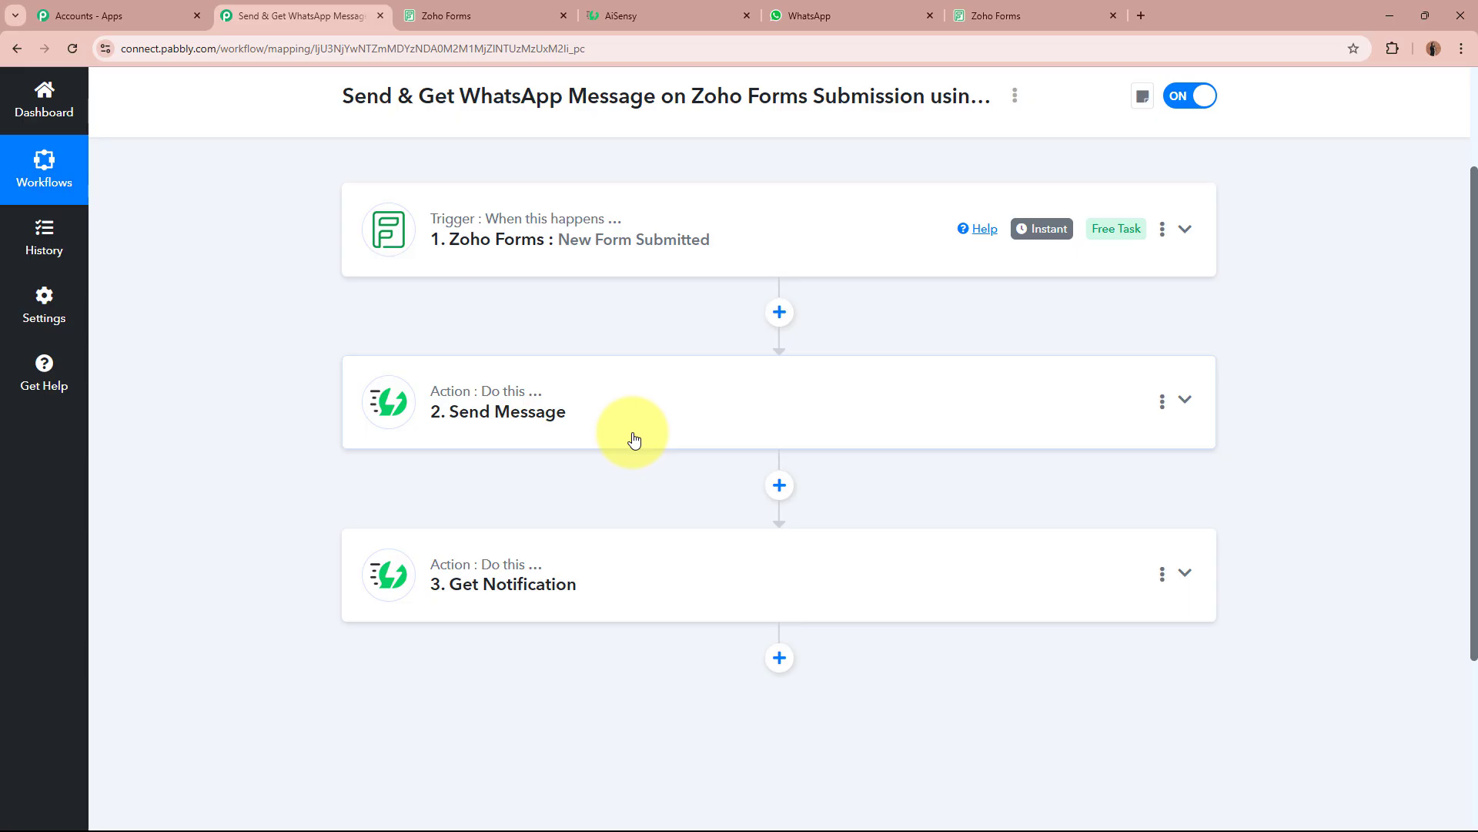
scroll(634, 440, "down", 2)
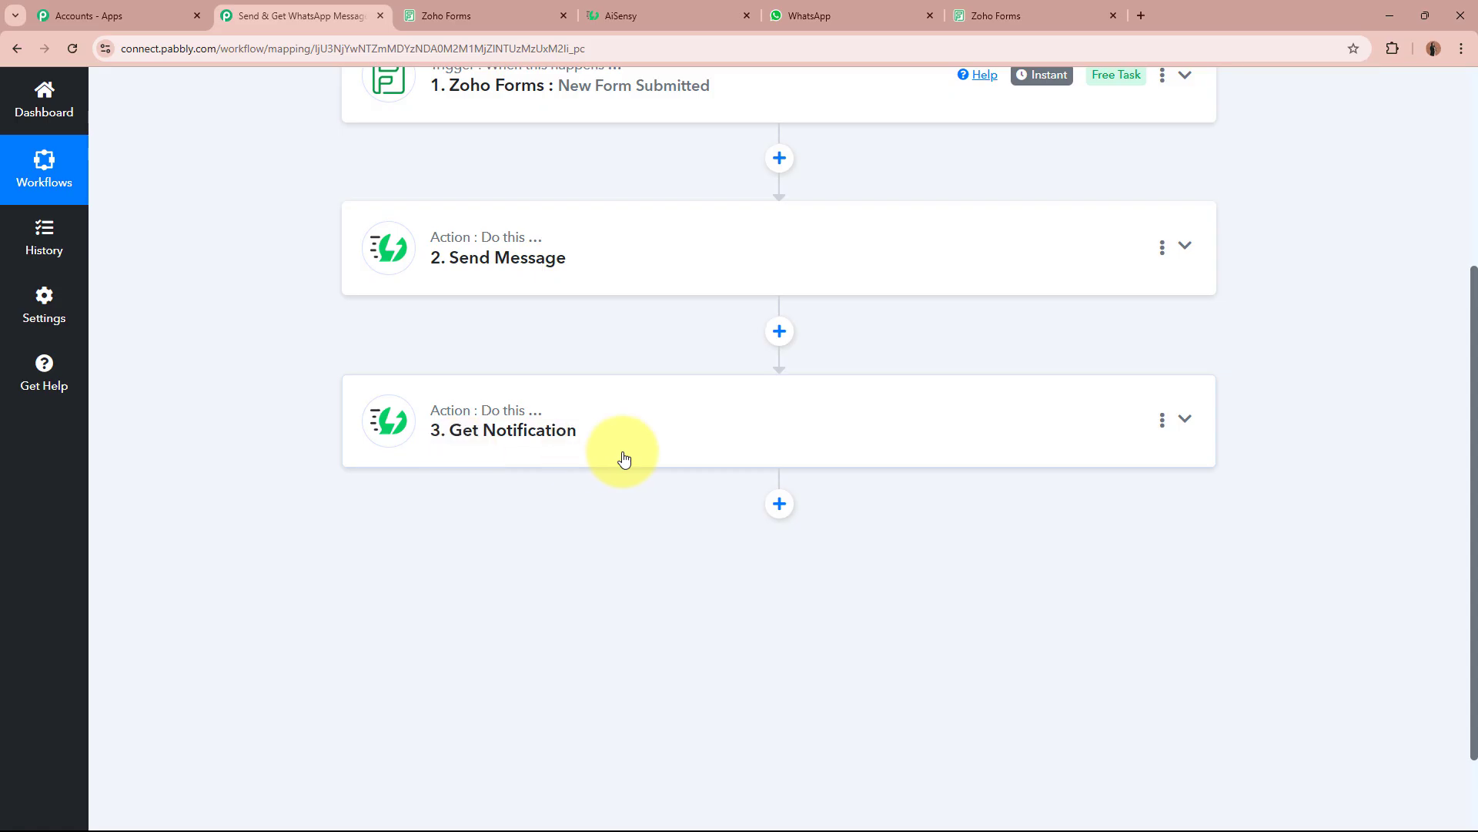
scroll(620, 456, "up", 4)
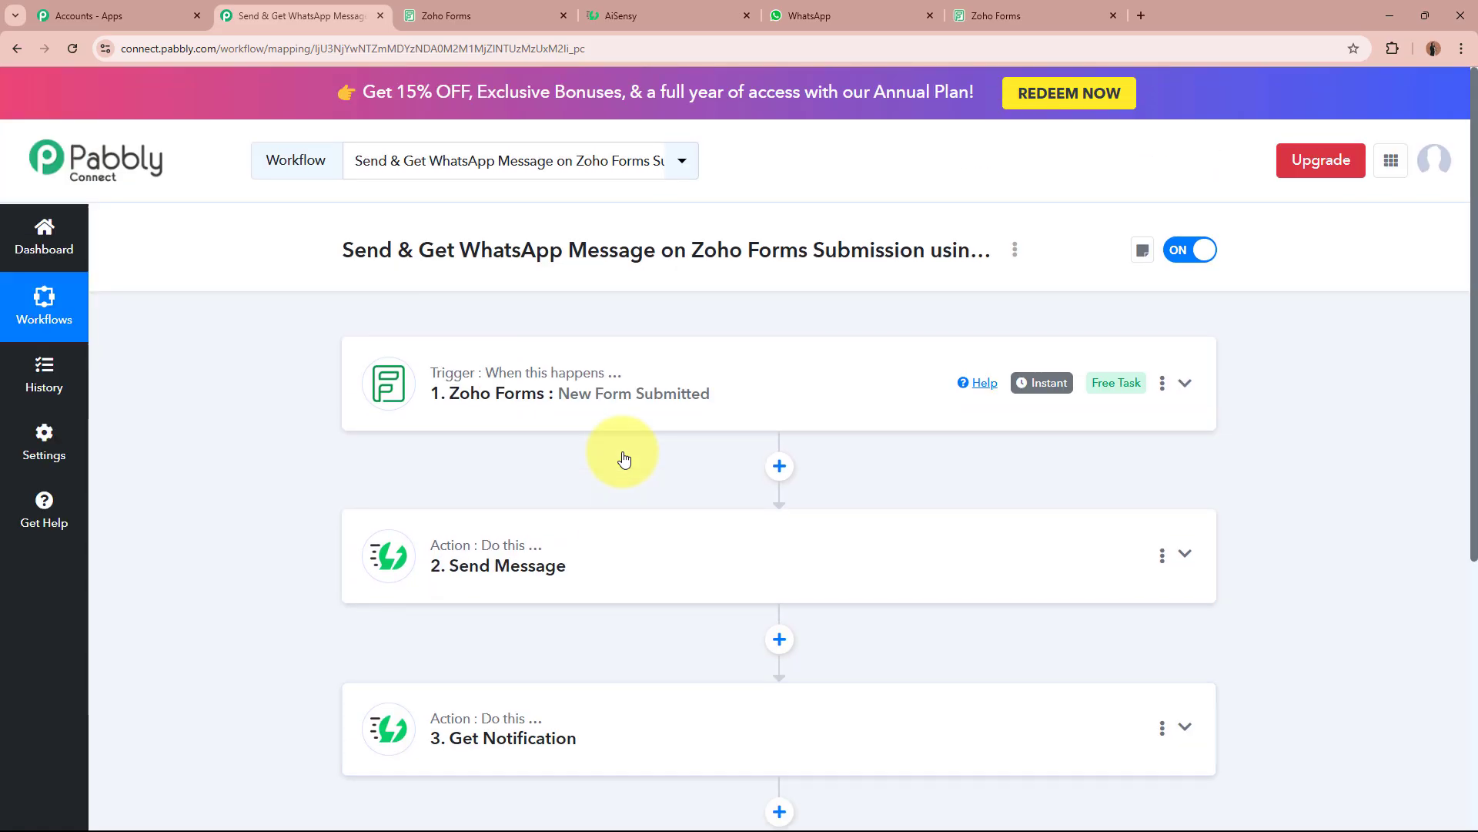